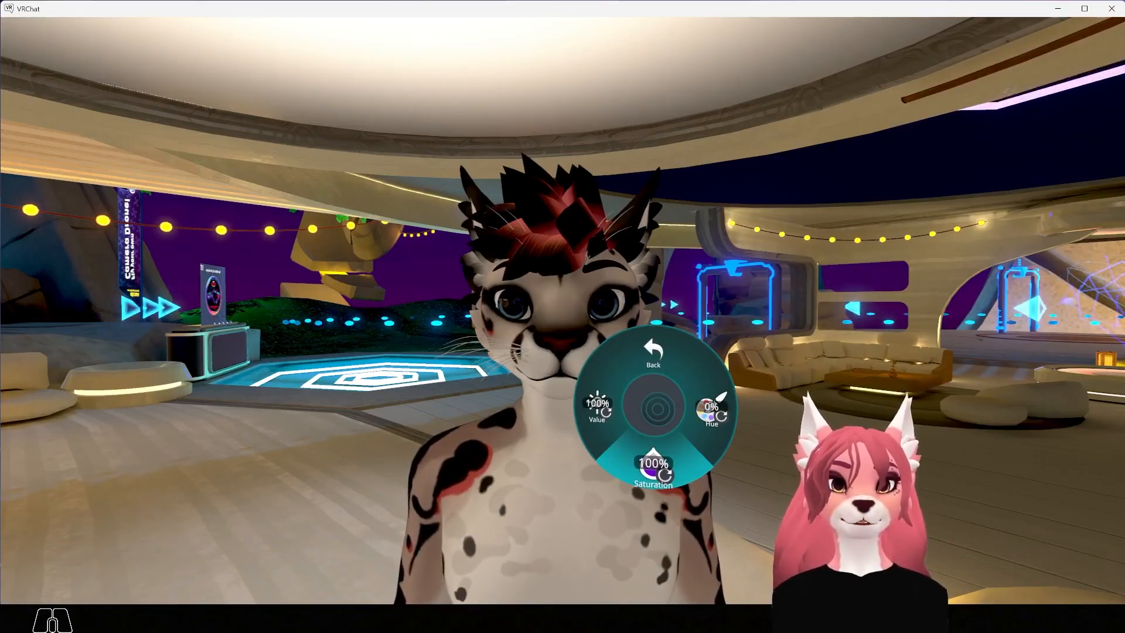
left_click(657, 396)
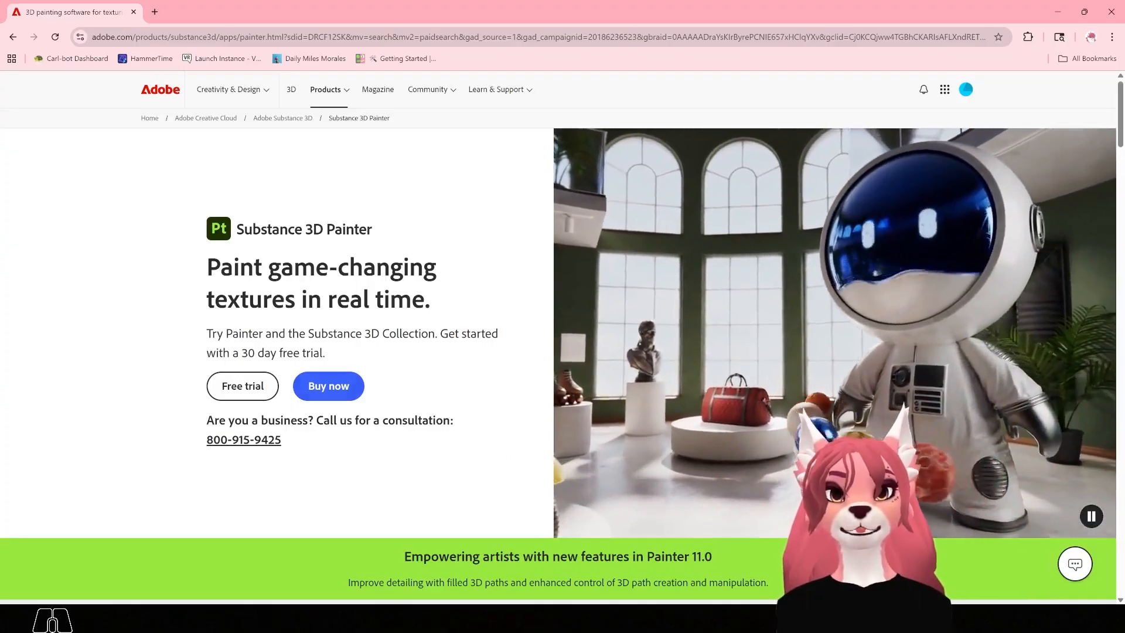
- Switch to Substance 3D Painter and check the installed version in its About information
left_click(1058, 12)
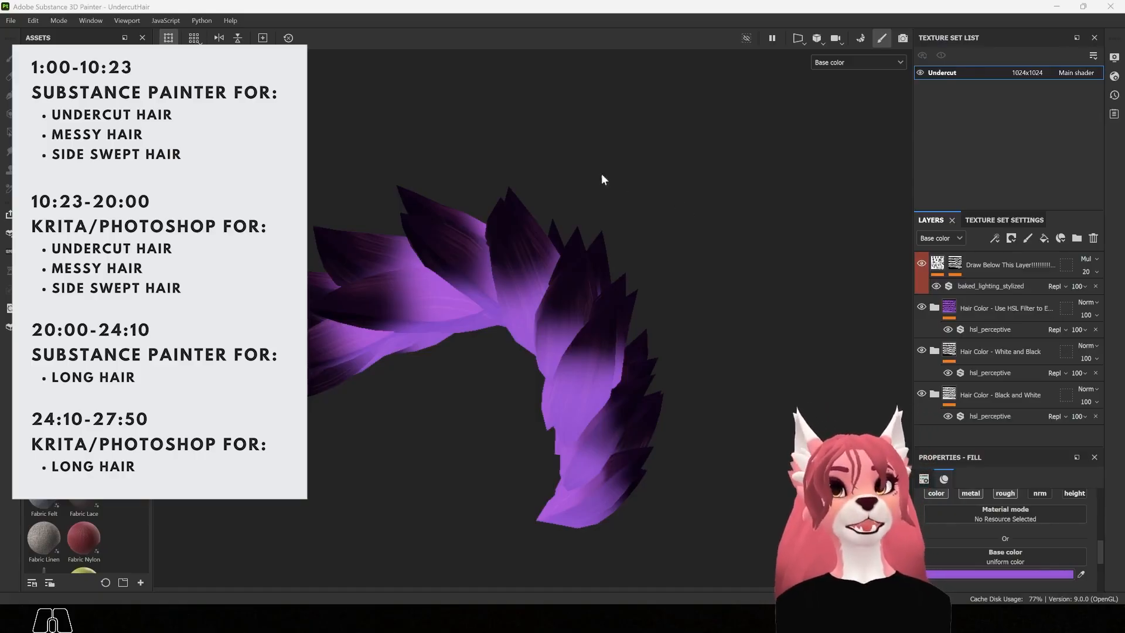
left_click(232, 21)
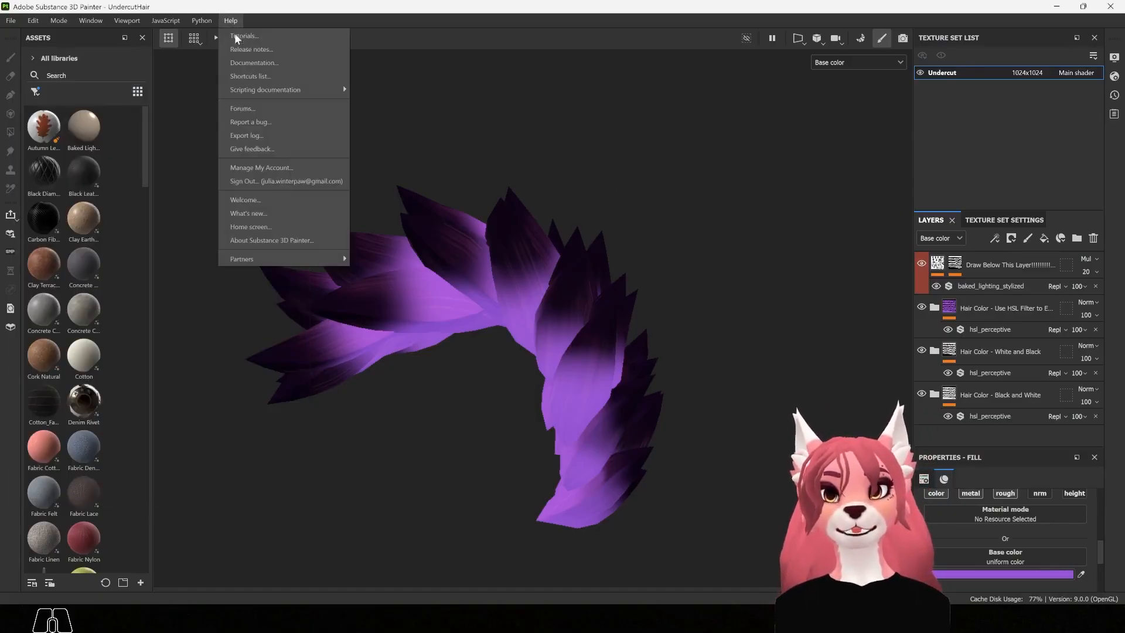
left_click(283, 239)
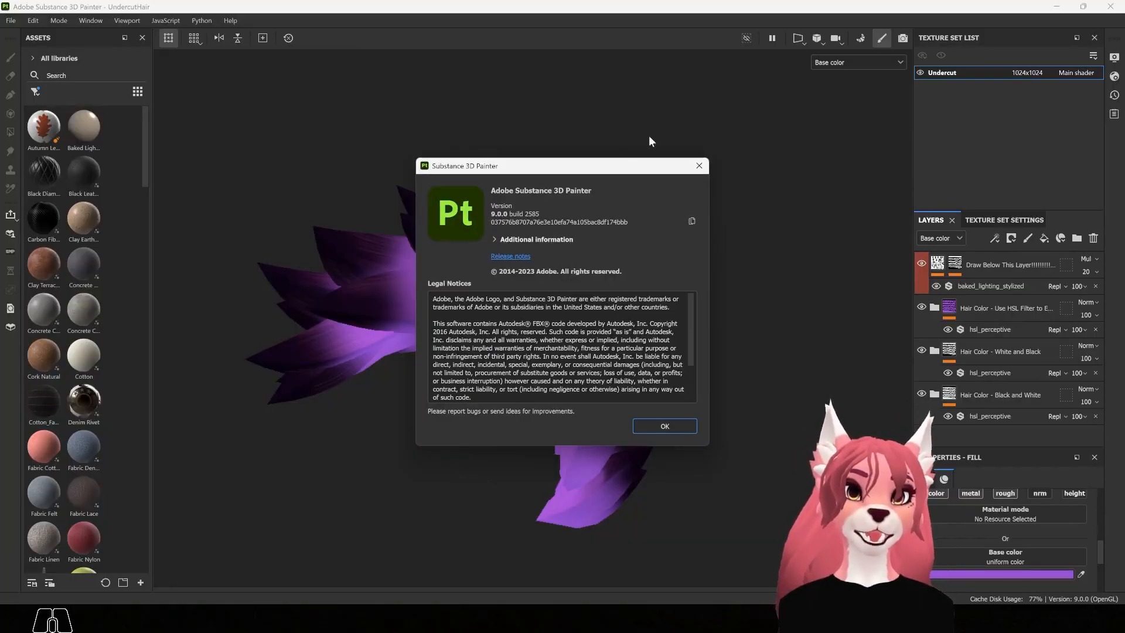
left_click(699, 166)
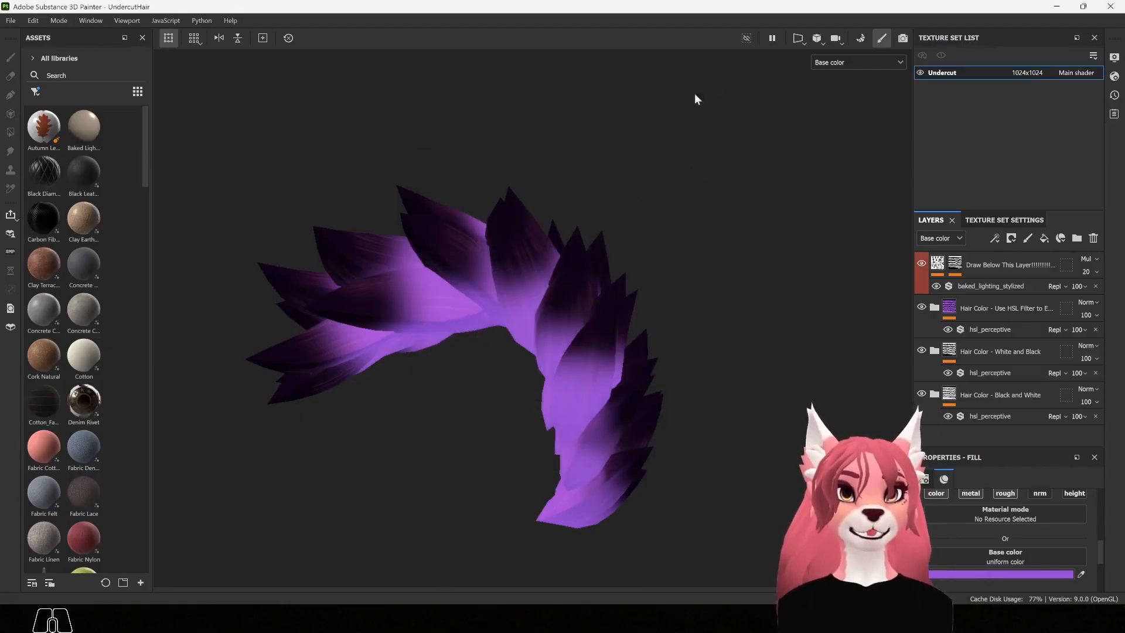
- Set the viewport to display the Base color channel
left_click(819, 65)
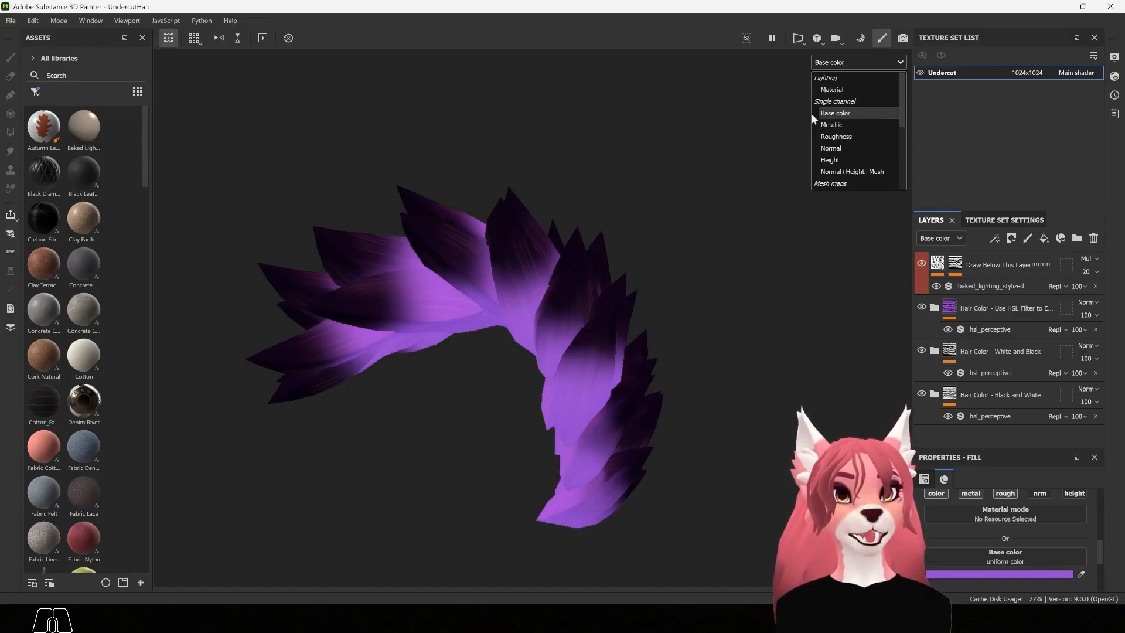
left_click(845, 113)
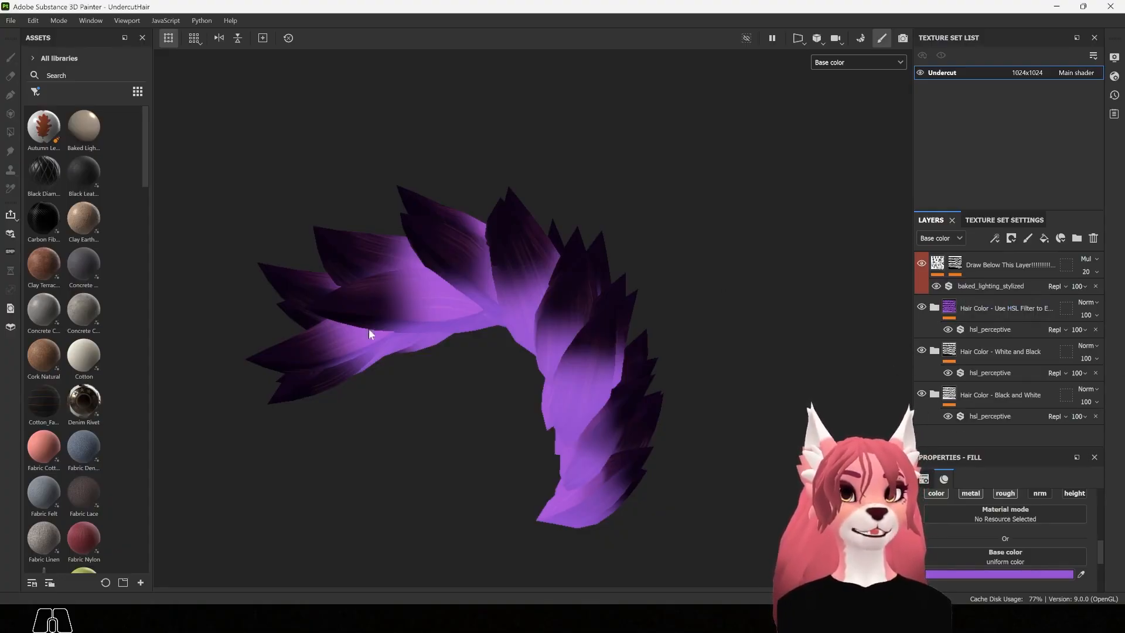
- Compare the three hair color variants by hiding and restoring the HSL Filter and White and Black groups
left_click(920, 308)
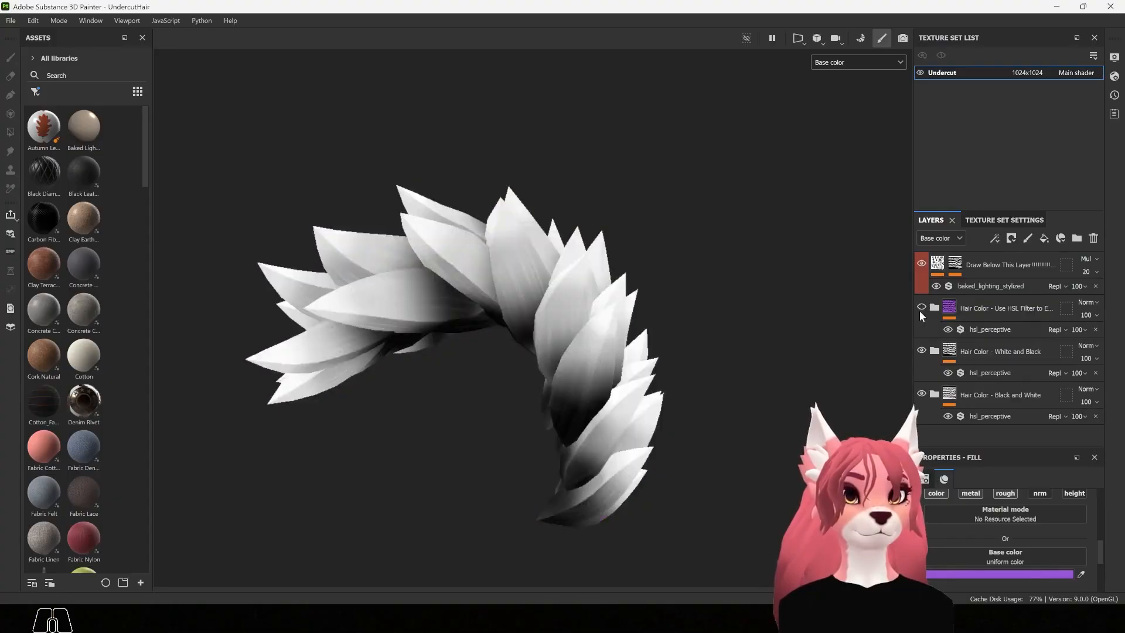
left_click(922, 351)
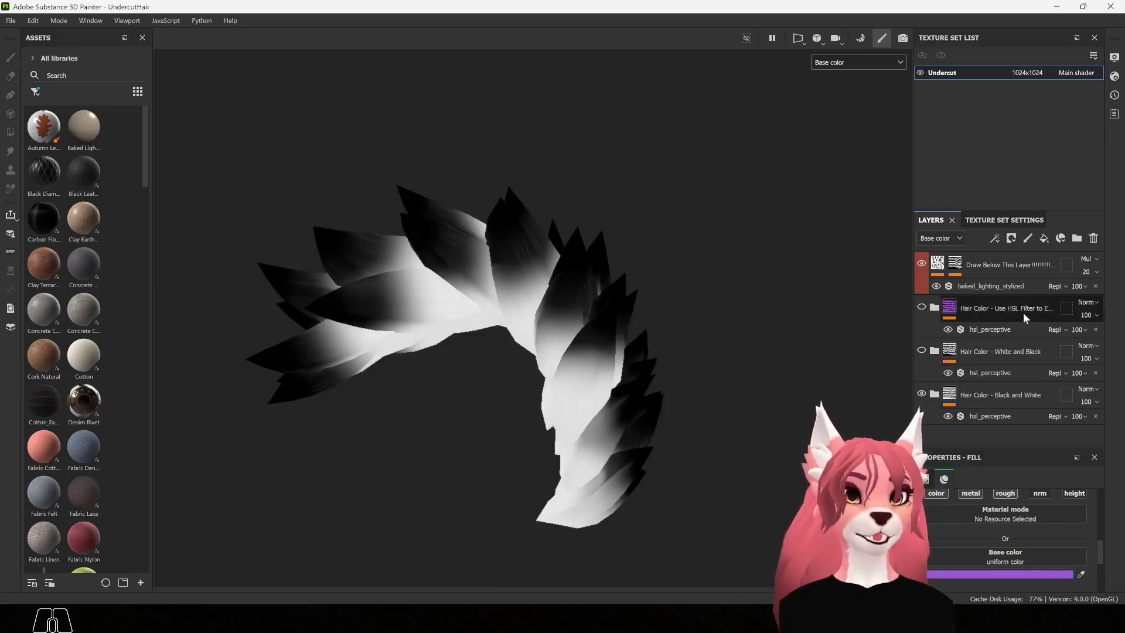
left_click(921, 351)
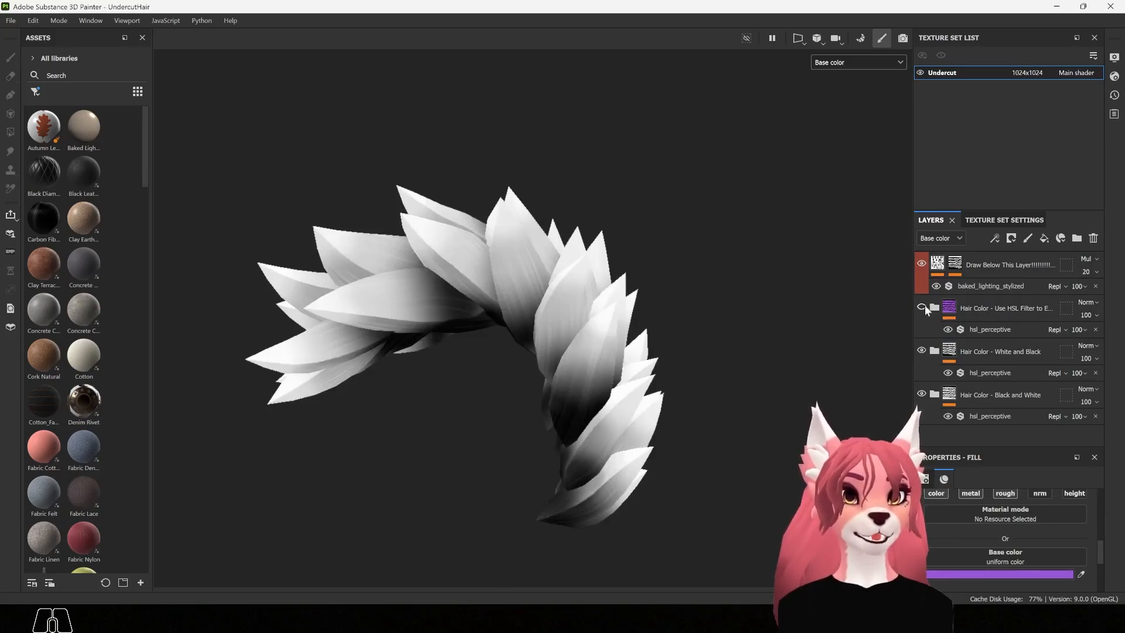
left_click(922, 306)
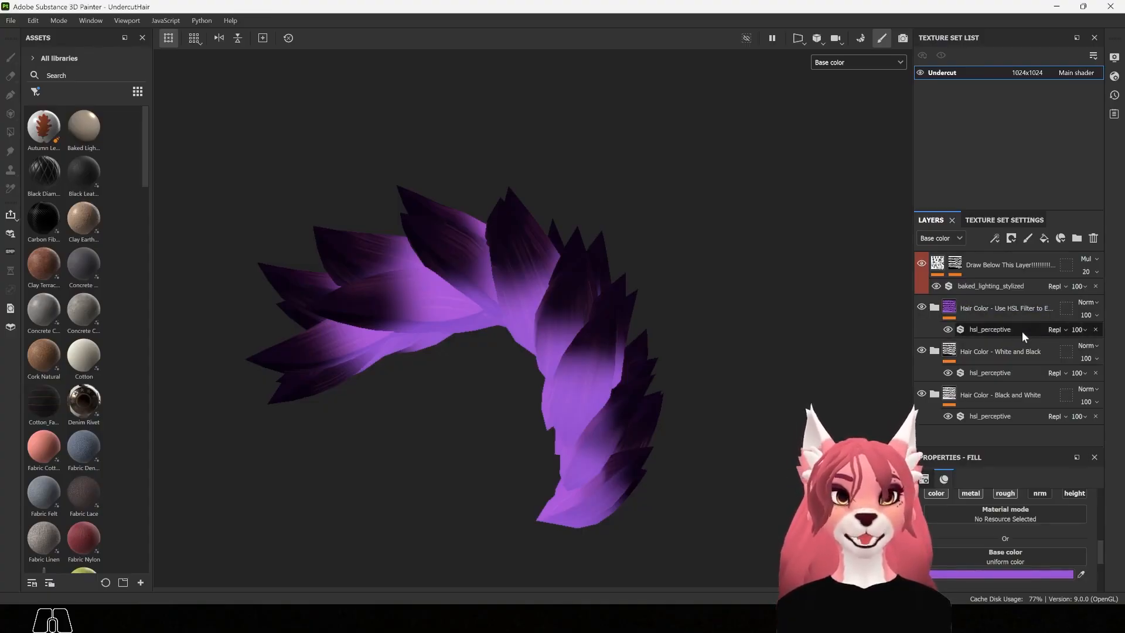
- Try hue 0.434 and saturation 0.242 on the HSL Filter hair group's hsl_perceptive filter, and restore its defaults
left_click(1022, 331)
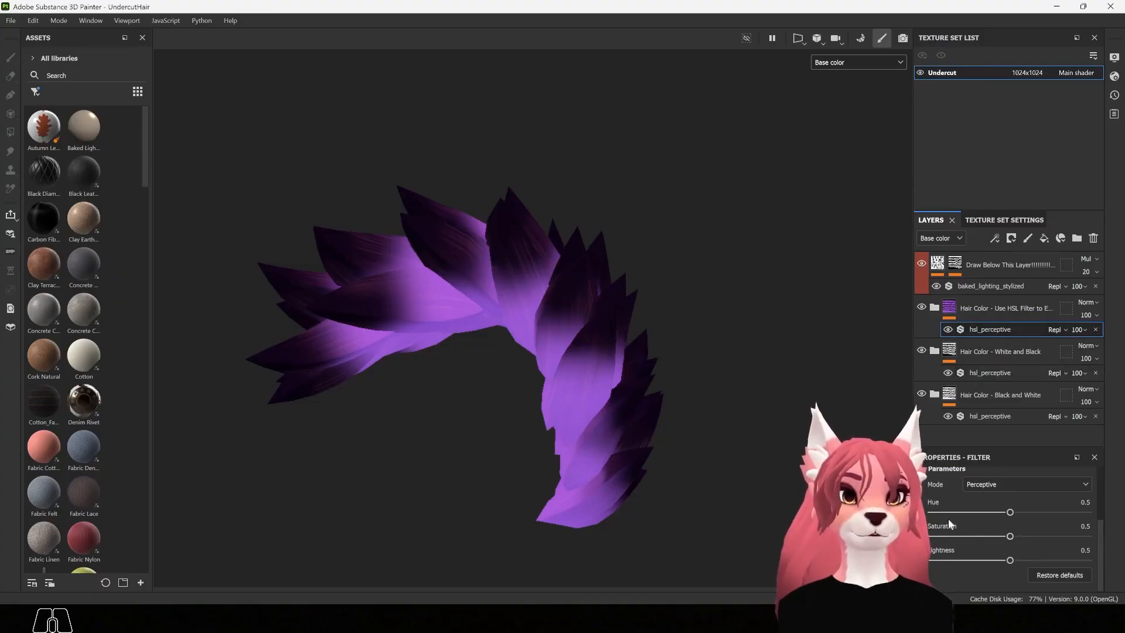
left_click_drag(1010, 513, 970, 536)
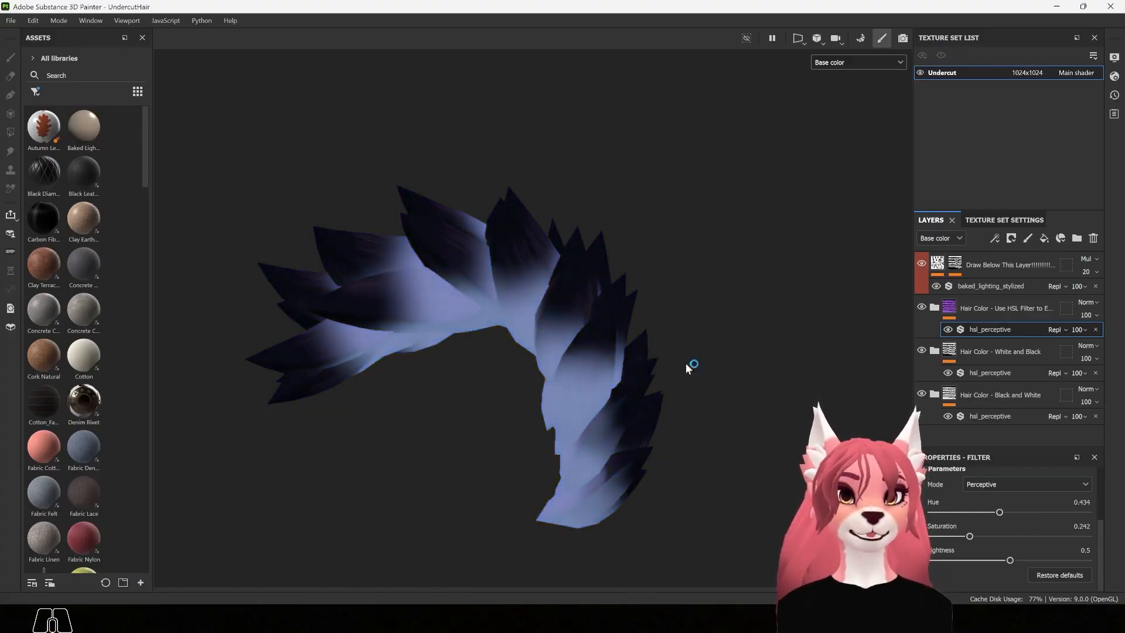
left_click_drag(772, 436, 792, 450, "alt")
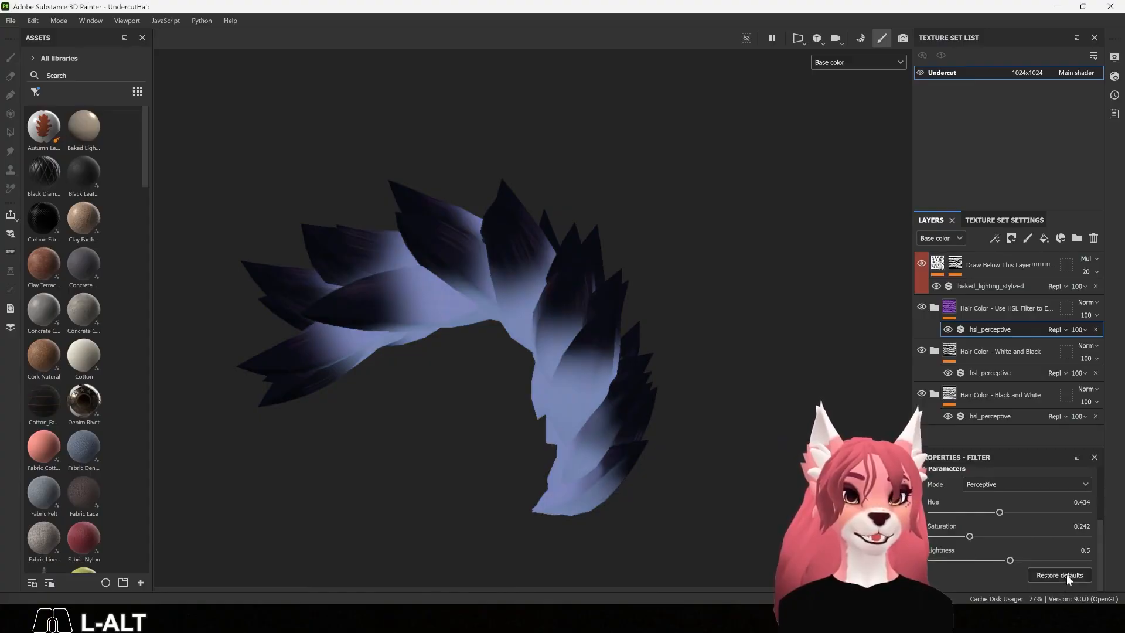
left_click(1068, 577)
- Expand the HSL Filter hair group, hide the Ends Color 2 and Ends Color groups, and expand Main Color
left_click(935, 308)
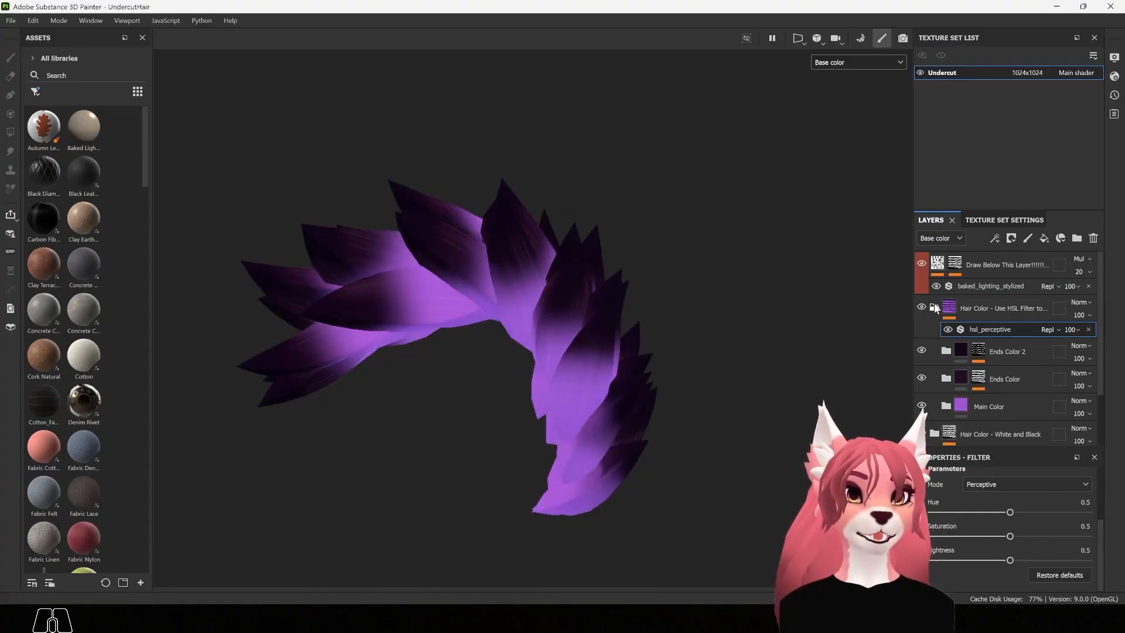
left_click_drag(1098, 290, 1100, 308)
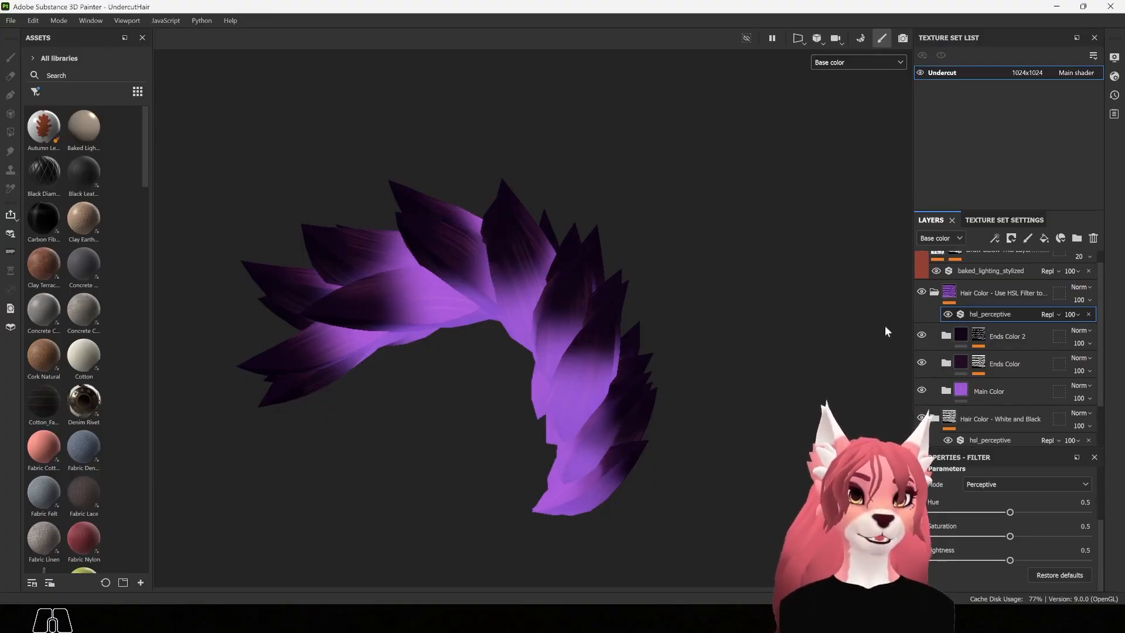
left_click(921, 335)
left_click(922, 362)
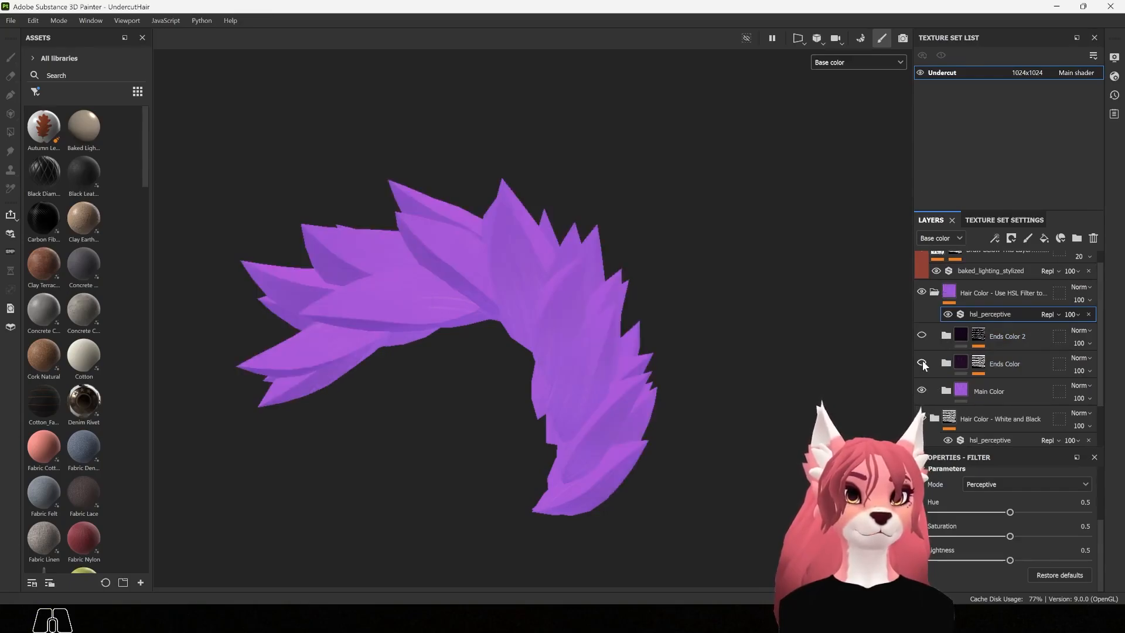
left_click(945, 391)
scroll(1098, 296, "down", 3)
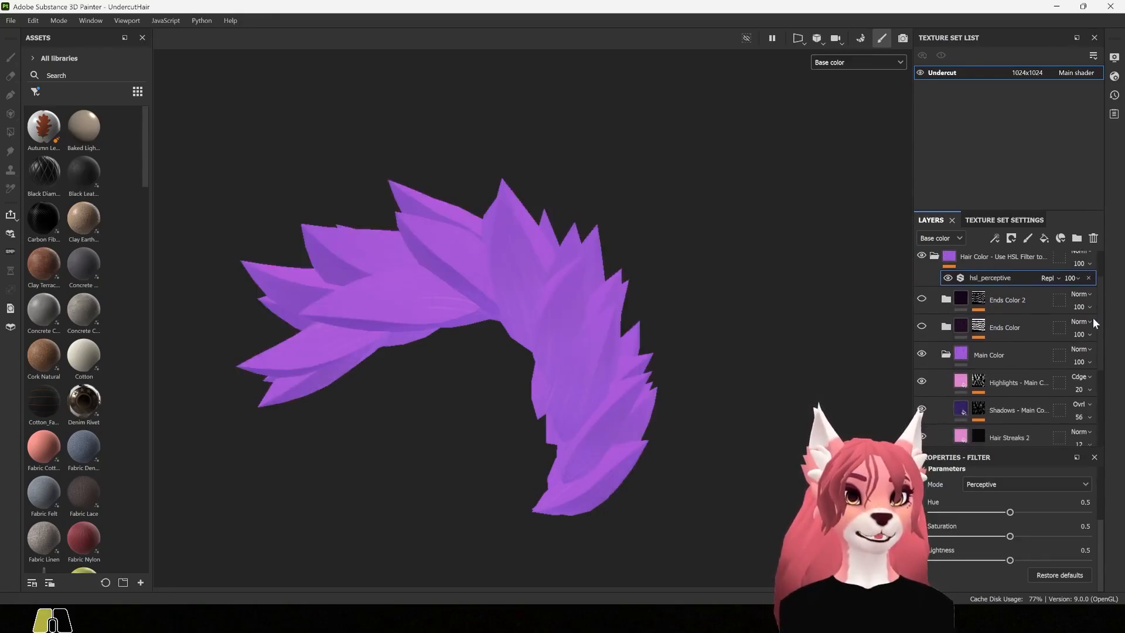
- Hide the Highlights, Shadows, Hair Streaks 2 and Hair Streaks layers in the Main Color group
scroll(1089, 337, "down", 2)
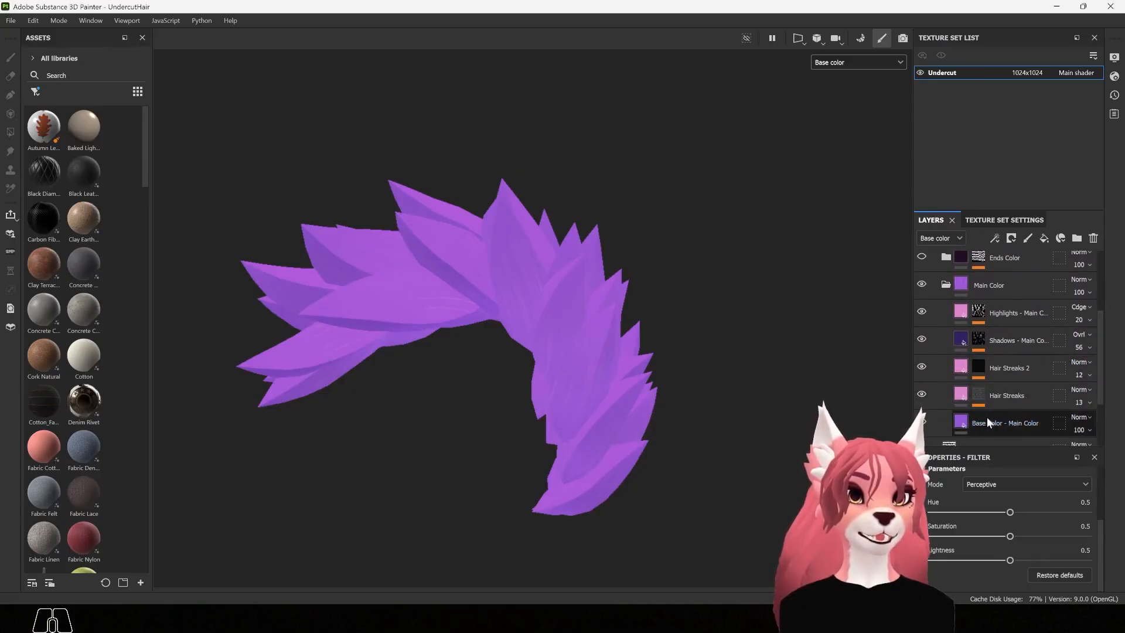
left_click(922, 311)
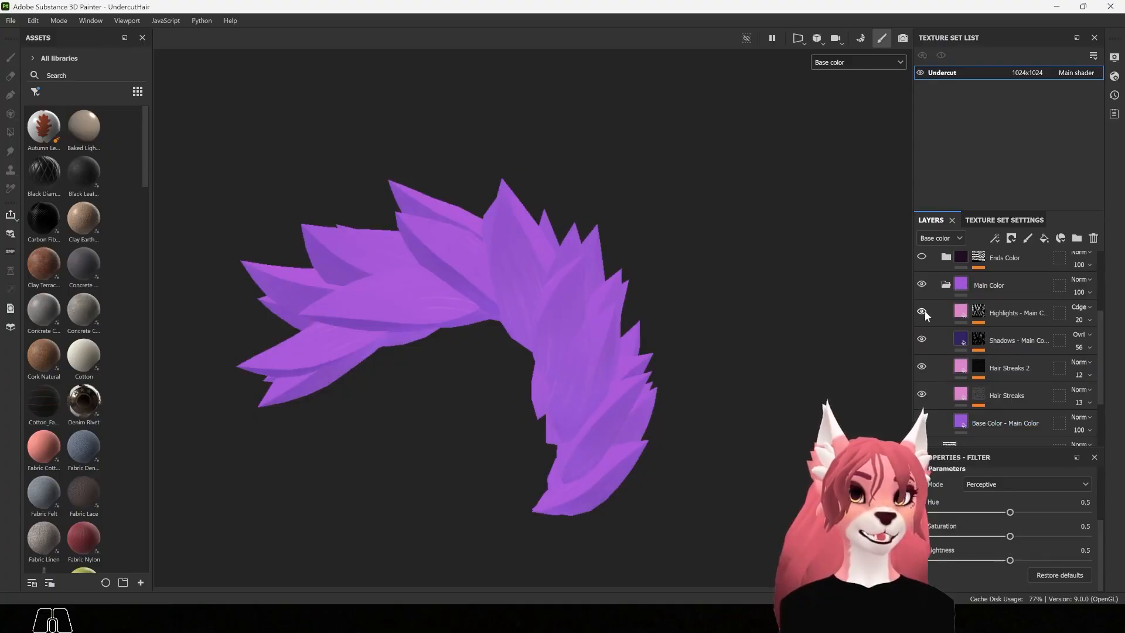
left_click(921, 340)
left_click(921, 366)
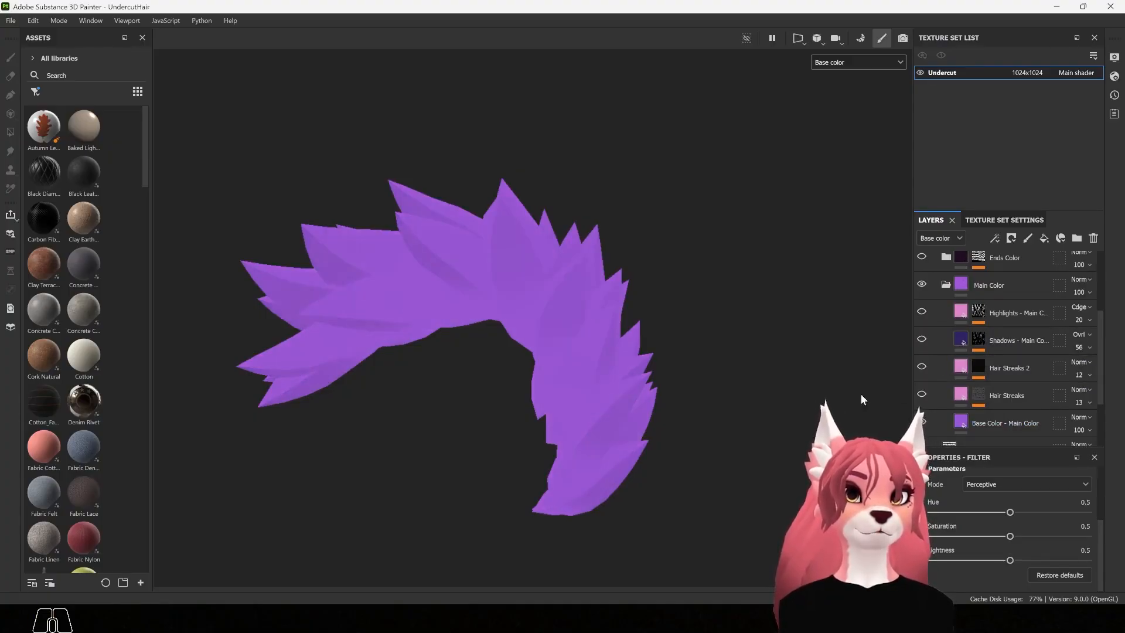
- Change the base color of the Base Color - Main Color fill layer to blue, hex 3C78E3
left_click_drag(683, 412, 600, 317, "alt")
right_click_drag(600, 312, 694, 418, "alt")
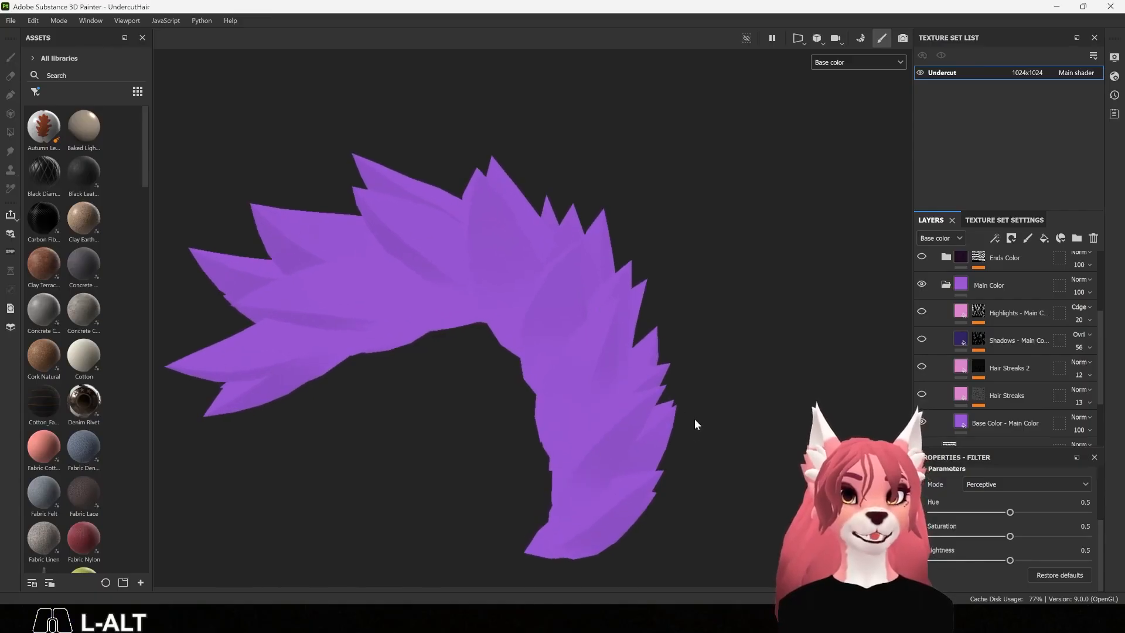
left_click(963, 420)
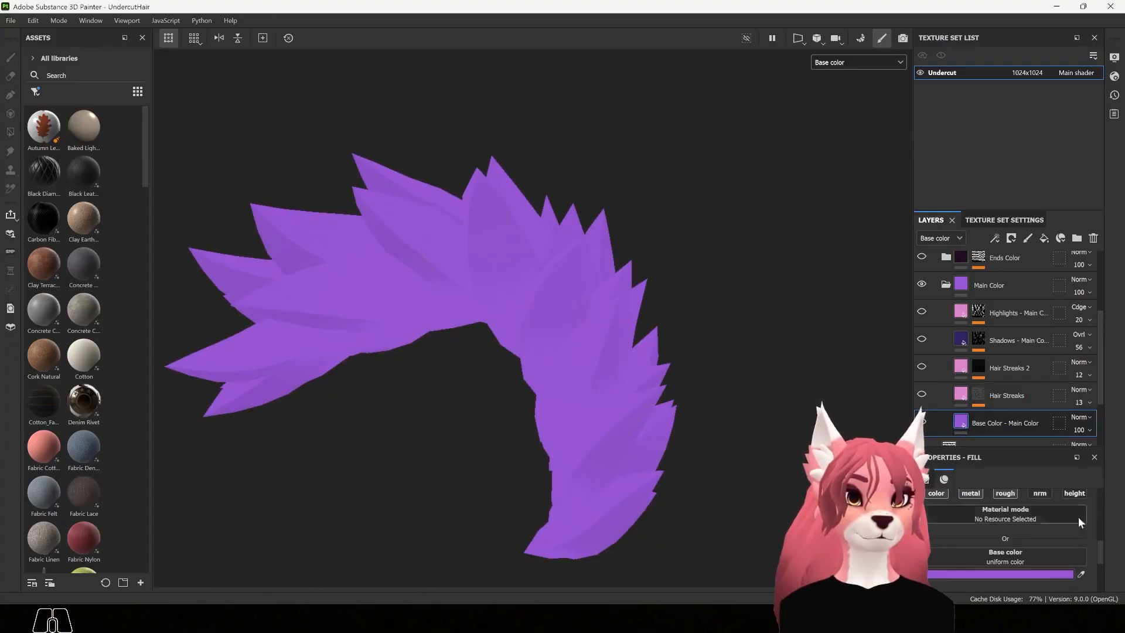
scroll(1001, 531, "down", 1)
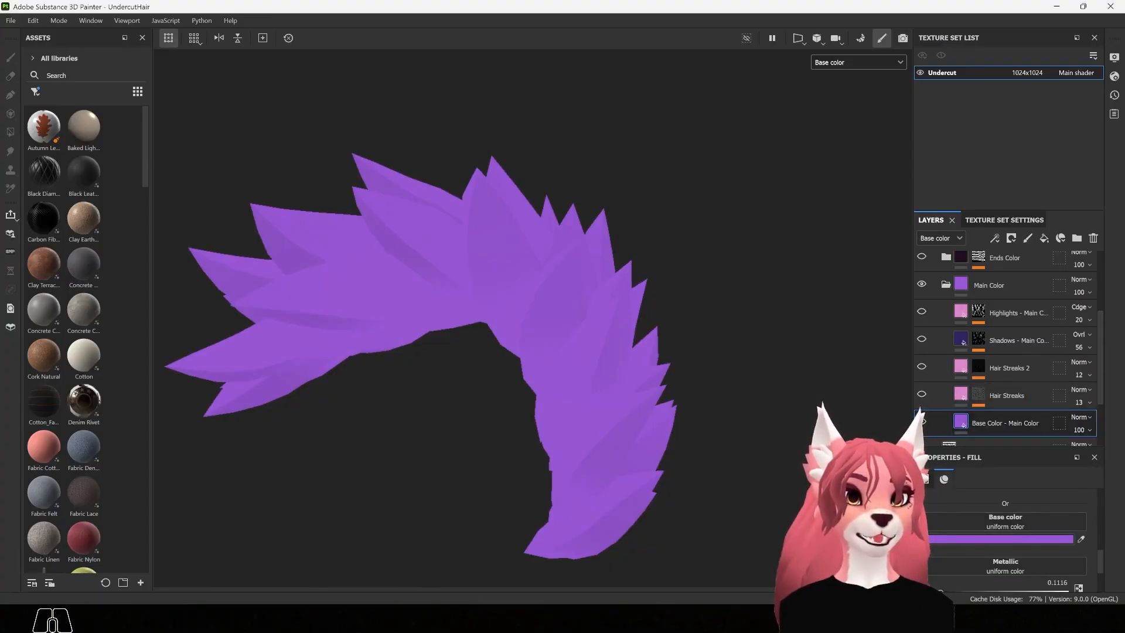
left_click(968, 539)
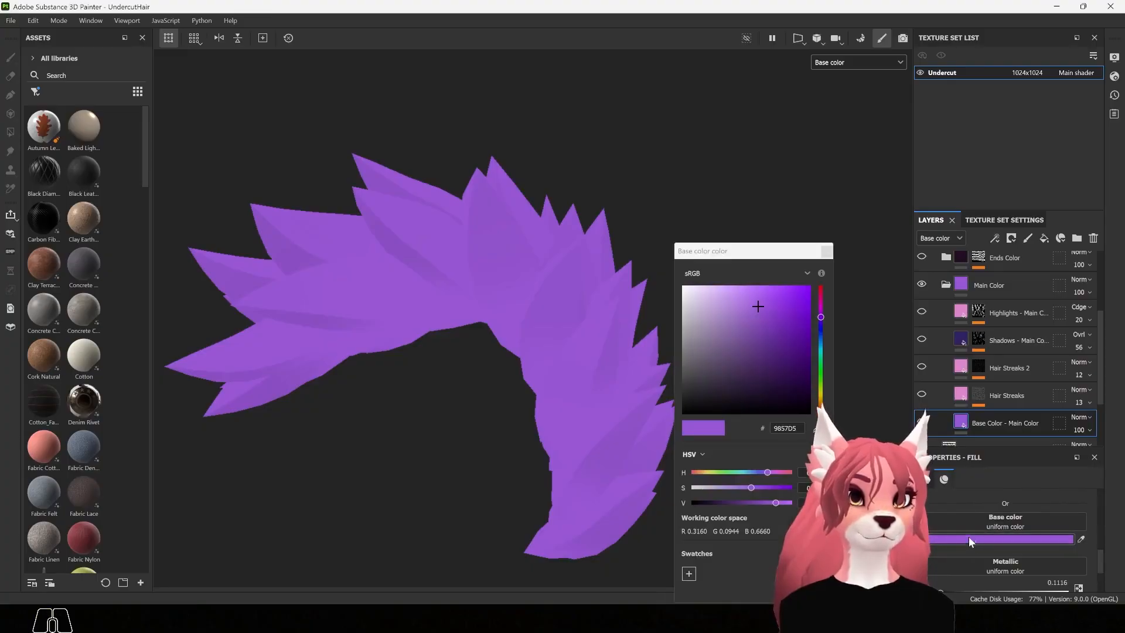
left_click_drag(775, 251, 786, 246)
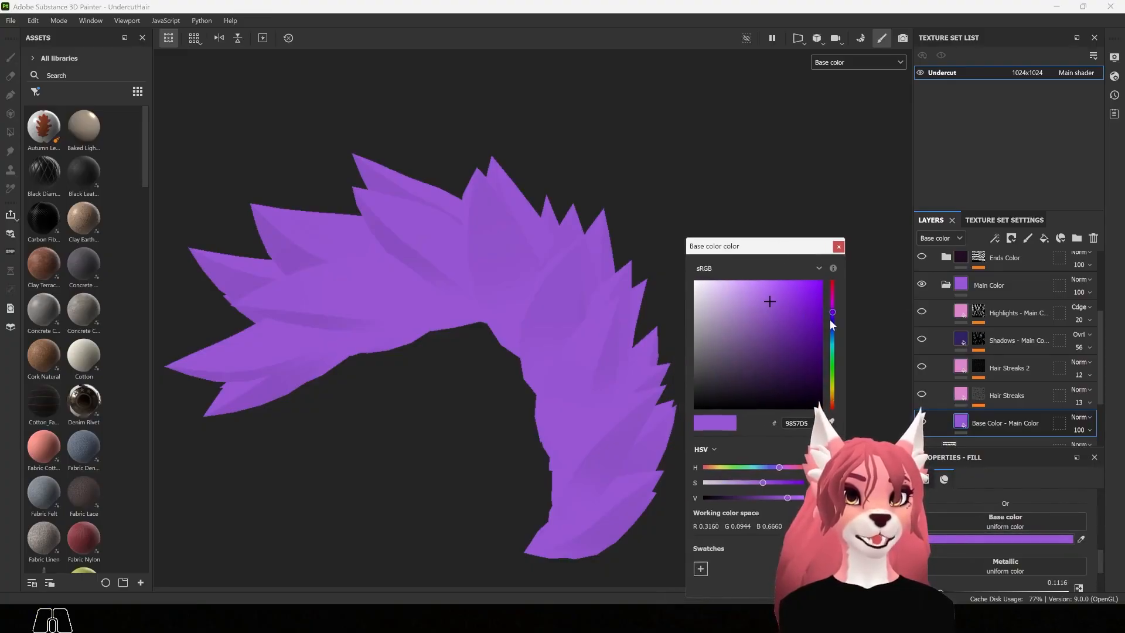
left_click_drag(831, 315, 833, 330)
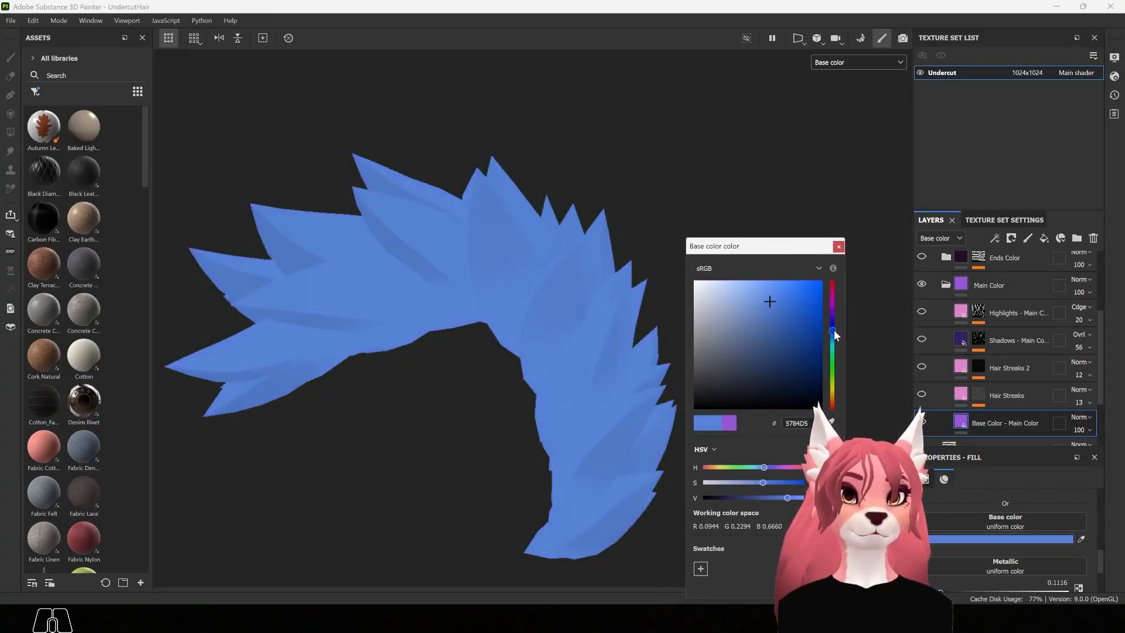
left_click(787, 294)
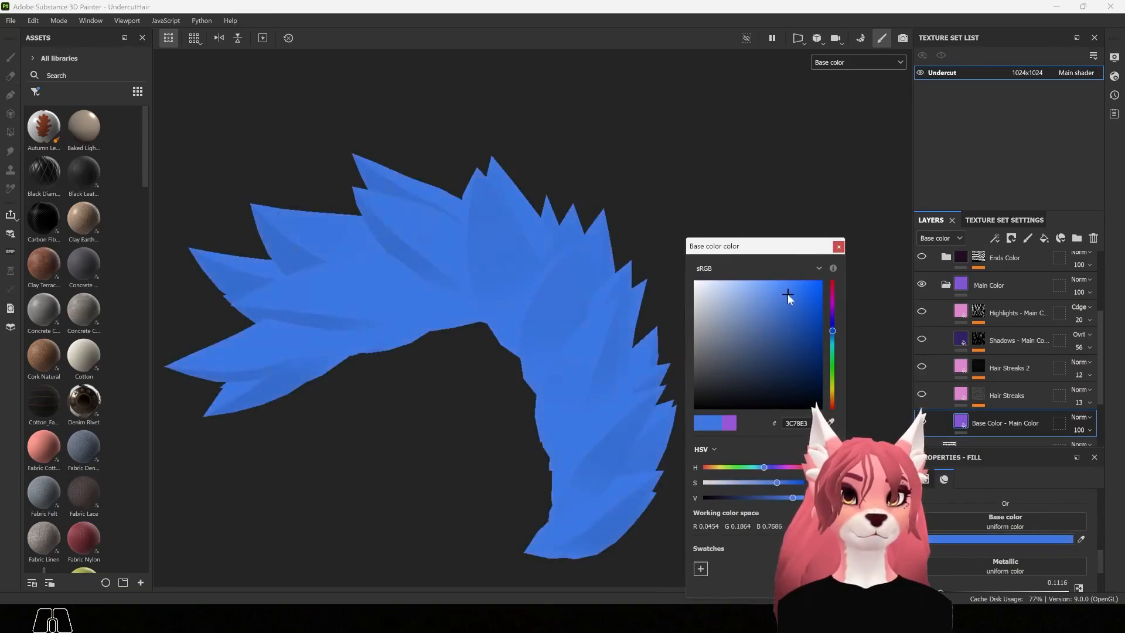
left_click(838, 247)
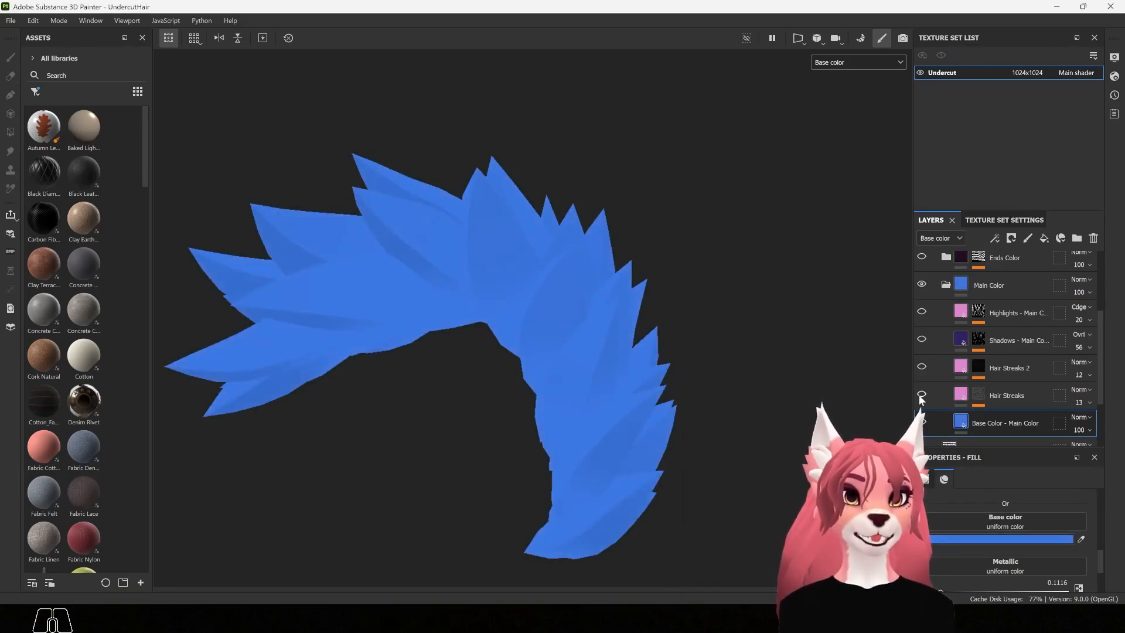
- Try an opacity of 62 on the Hair Streaks layer, and undo the change
scroll(489, 270, "up", 5)
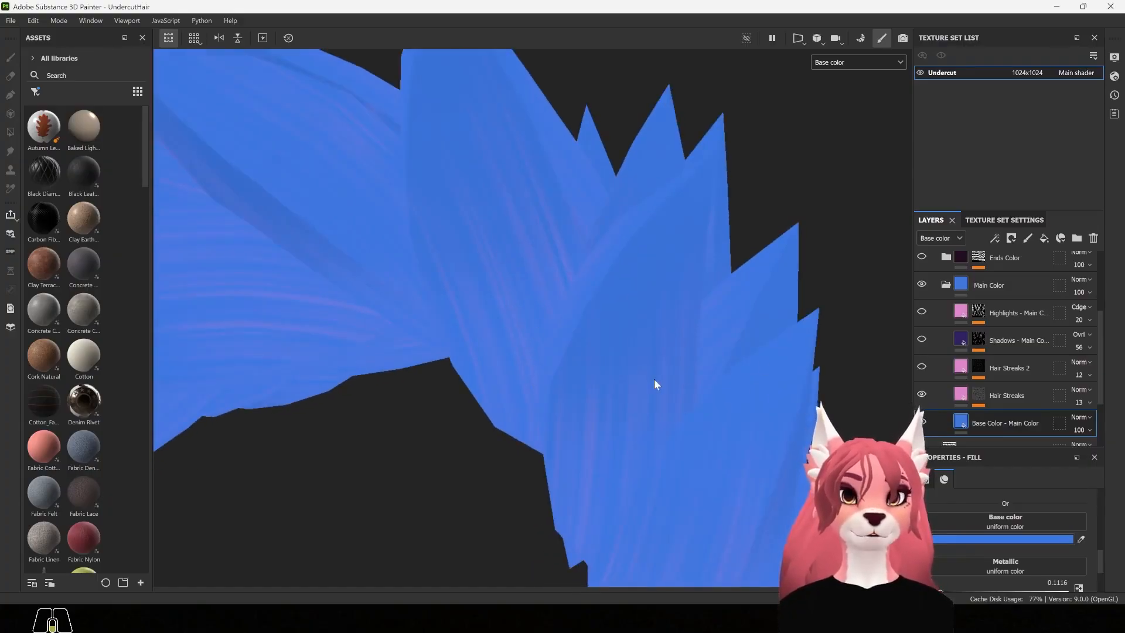
scroll(653, 379, "down", 2)
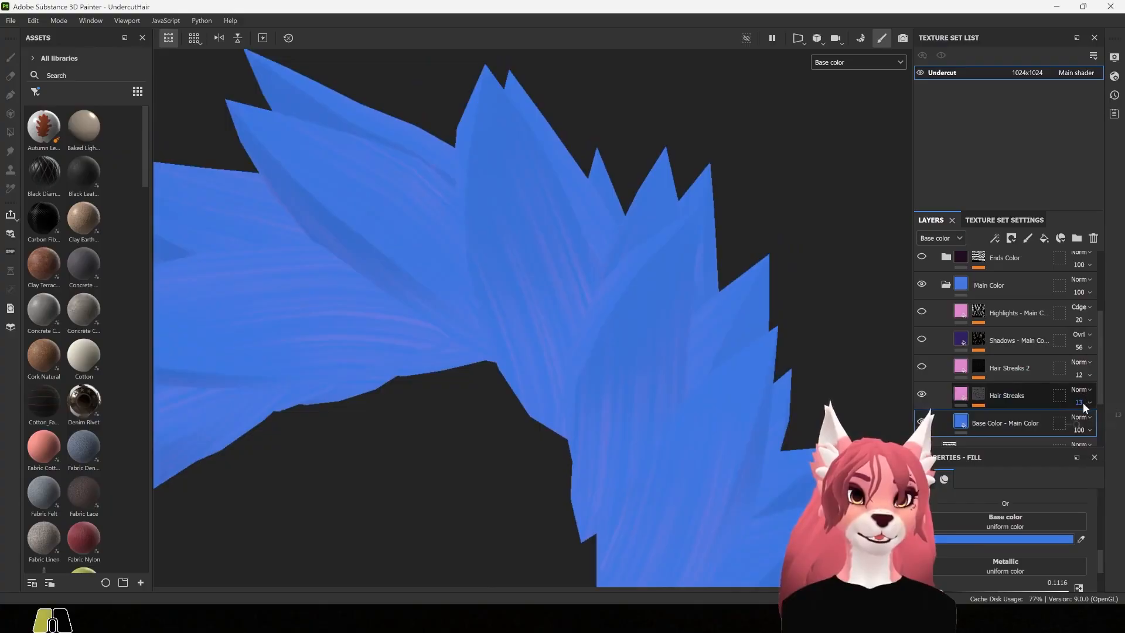
mouse_move(1084, 406)
left_mouse_down()
mouse_move(1092, 423)
mouse_move(1082, 423)
mouse_move(1102, 423)
left_mouse_up()
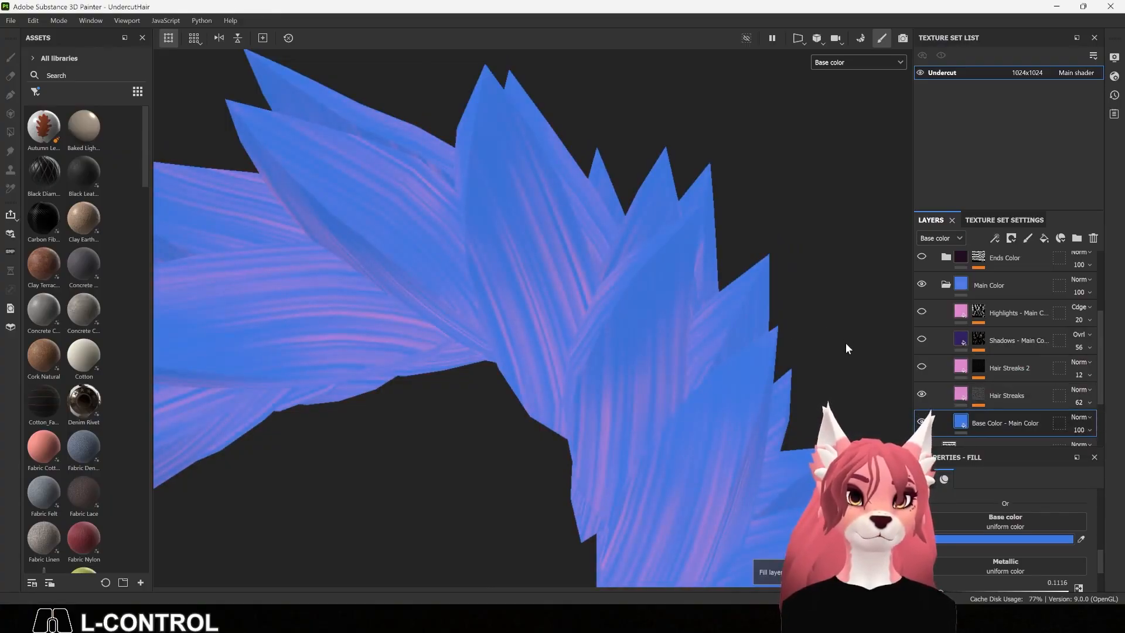
key("ctrl+z")
key("ctrl+z")
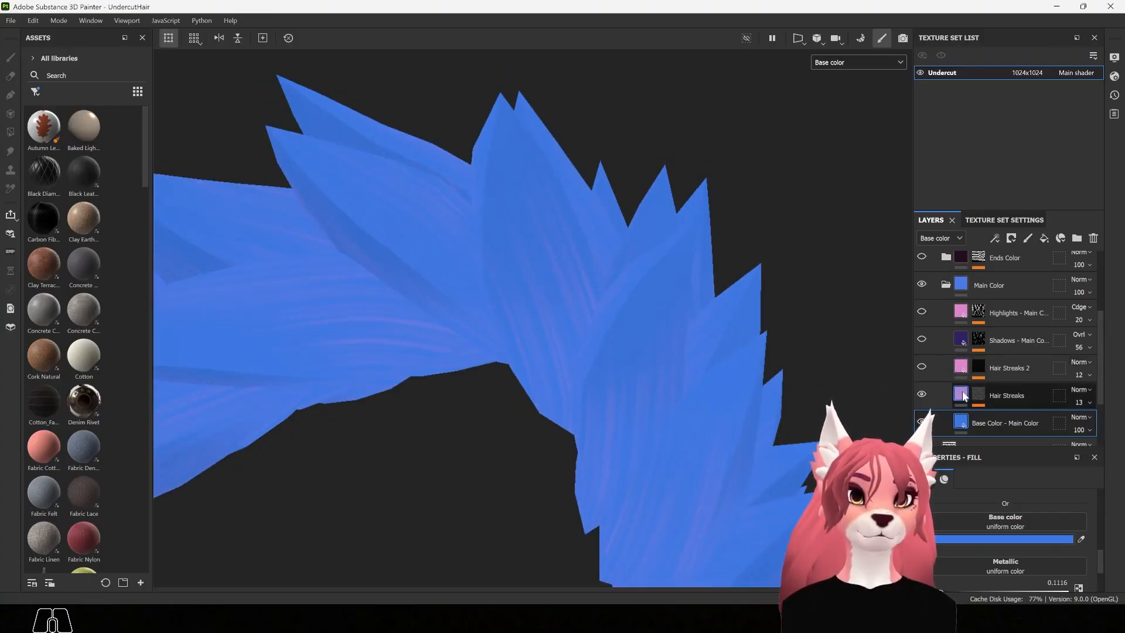
- Sample the Base Color - Main Color blue into the Hair Streaks layer's base color and lighten it to hex 92B8FC
left_click(961, 396)
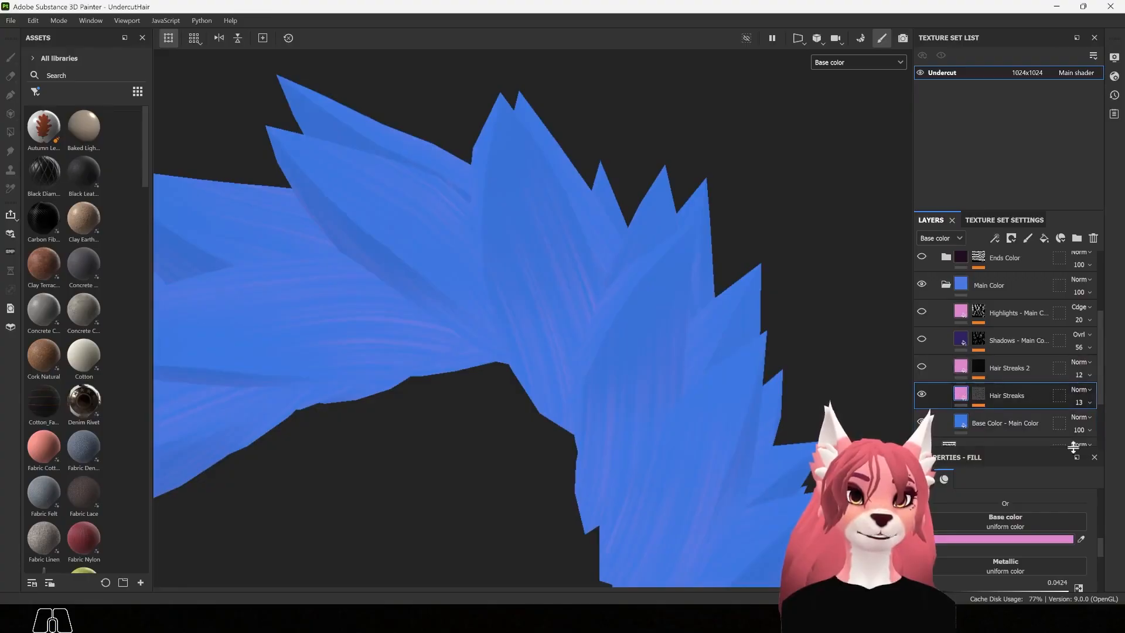
left_click(984, 539)
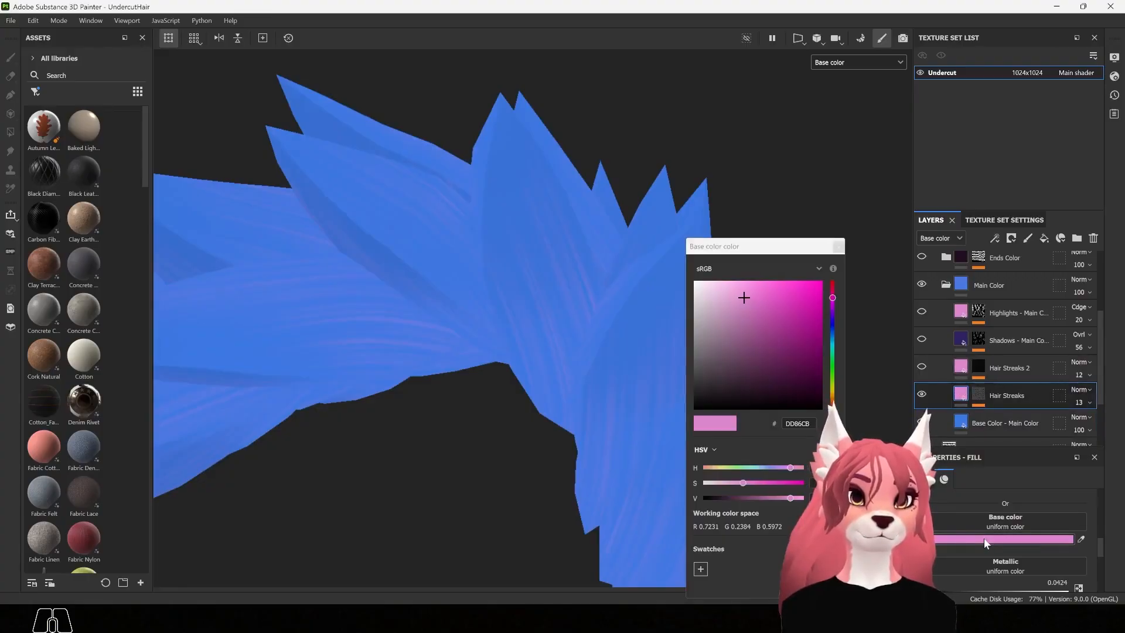
left_click_drag(792, 255, 770, 234)
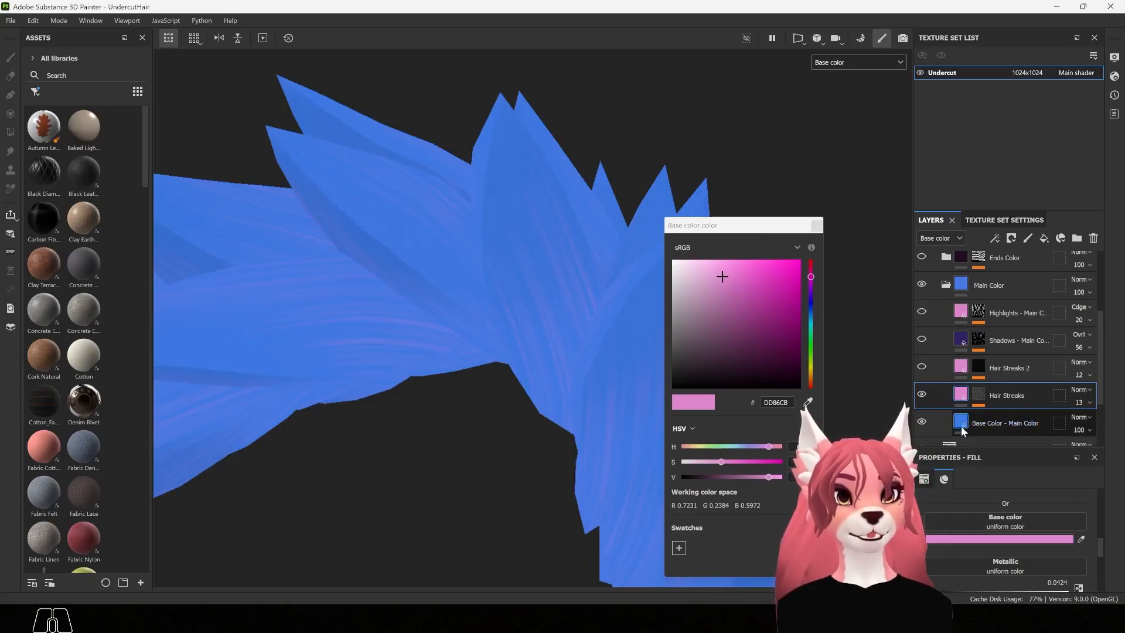
left_click_drag(764, 227, 764, 216)
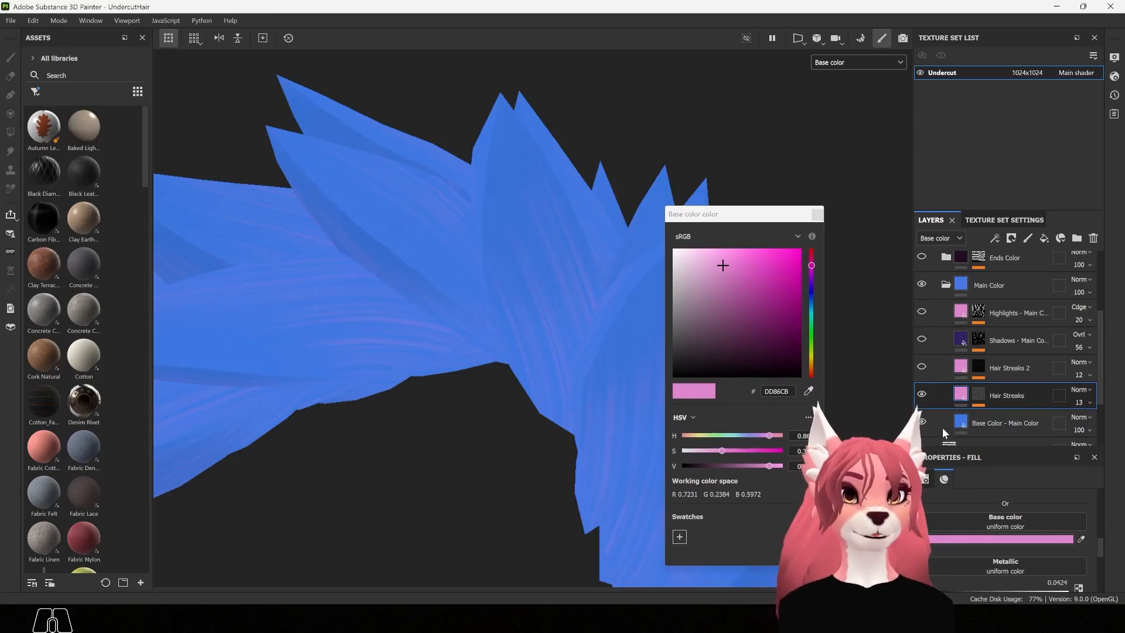
left_click(808, 392)
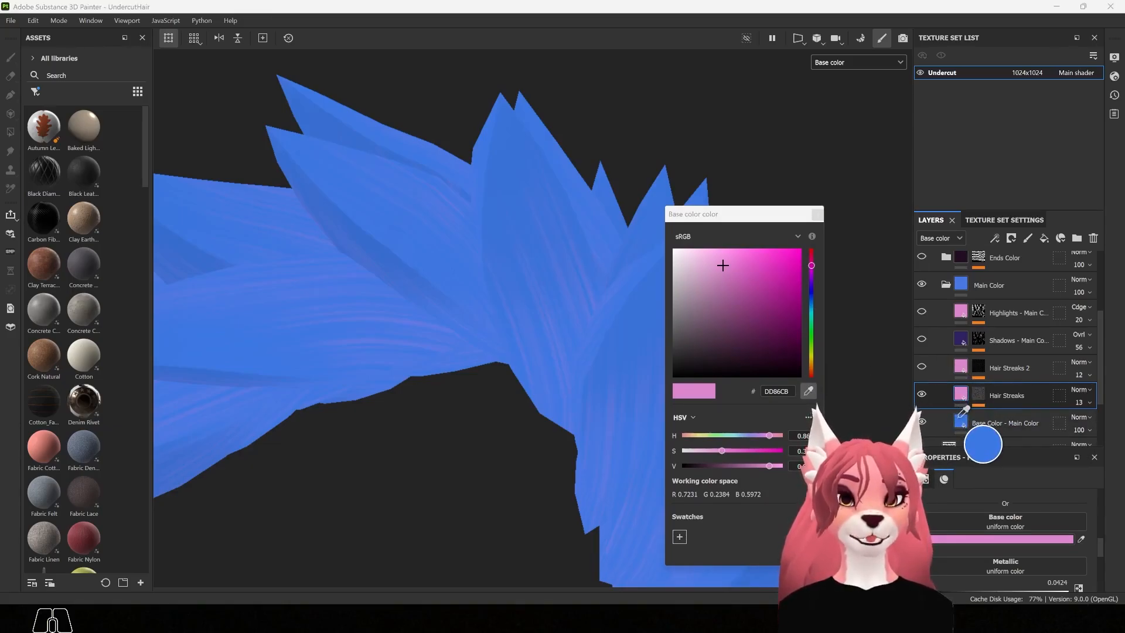
key("shift")
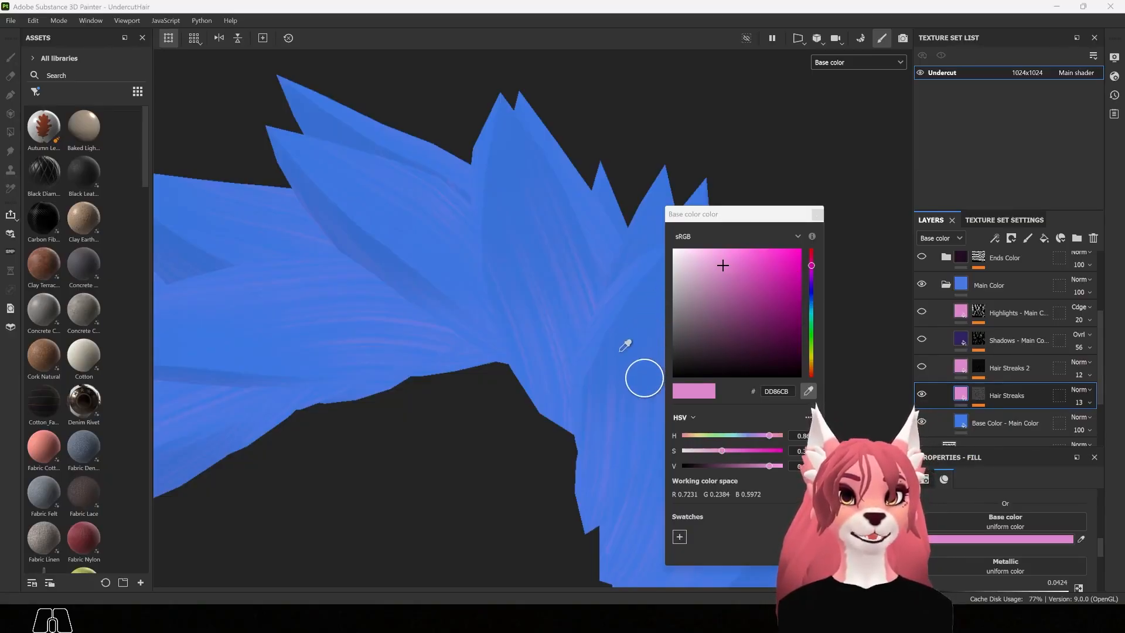
left_click(966, 413)
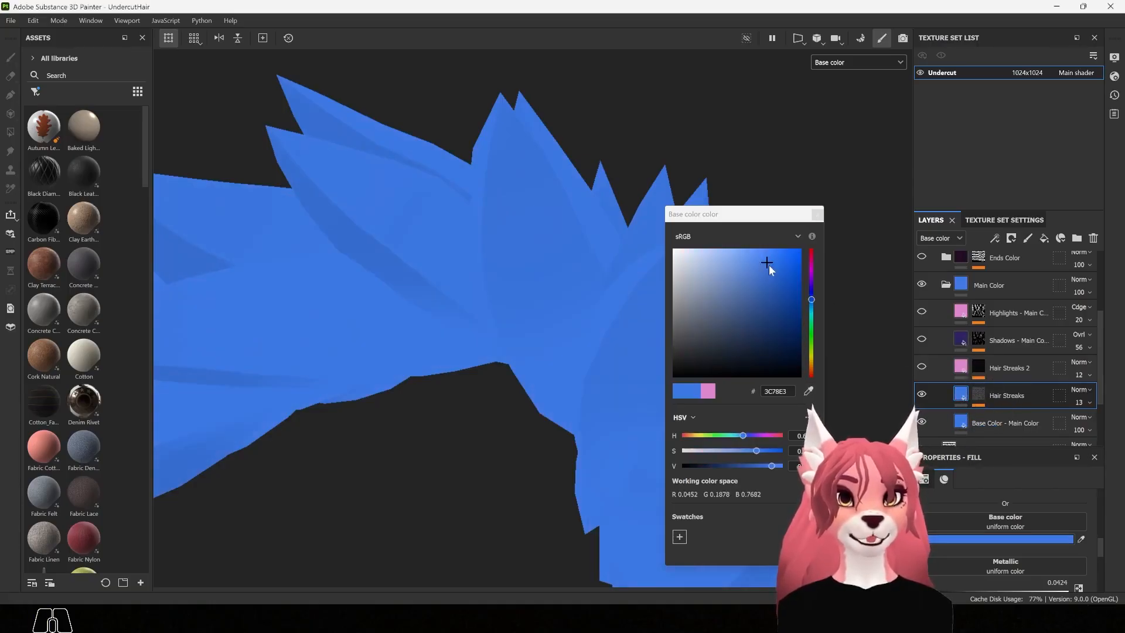
left_click_drag(768, 264, 726, 250)
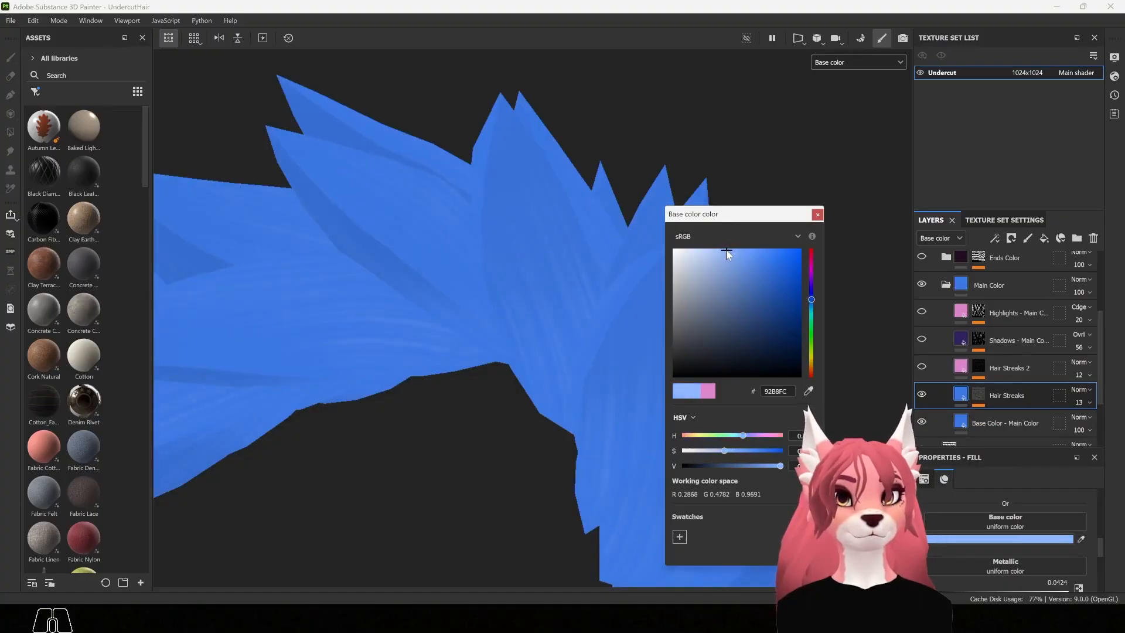
left_click(817, 214)
- Show the Hair Streaks 2 layer and sample its base color from the light blue of Hair Streaks
left_click_drag(778, 307, 723, 307, "alt")
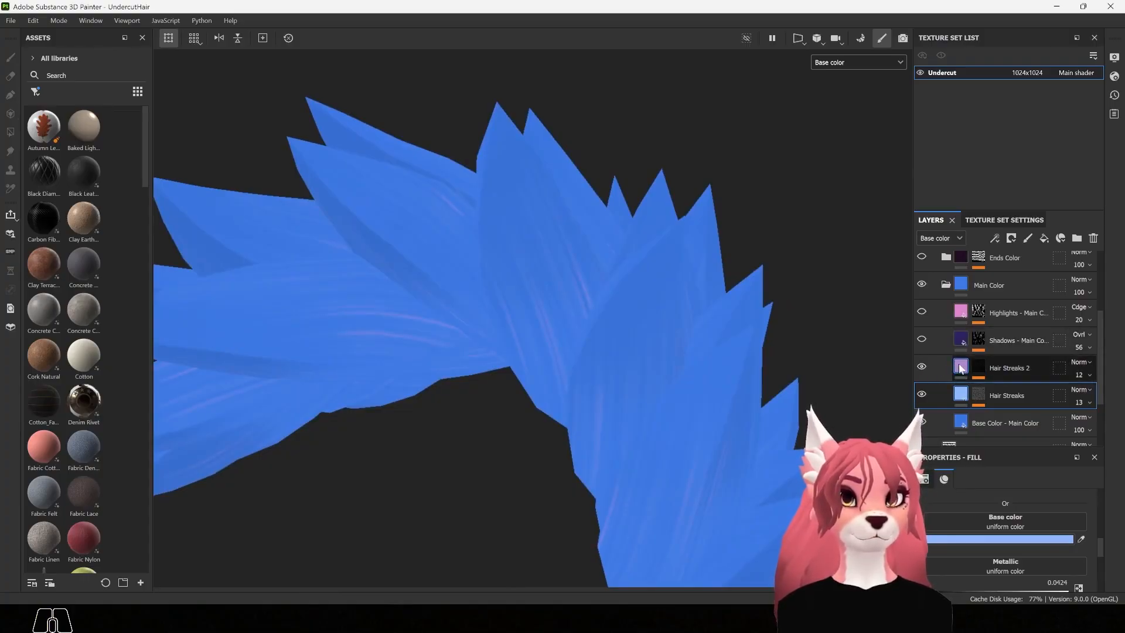
left_click(937, 369)
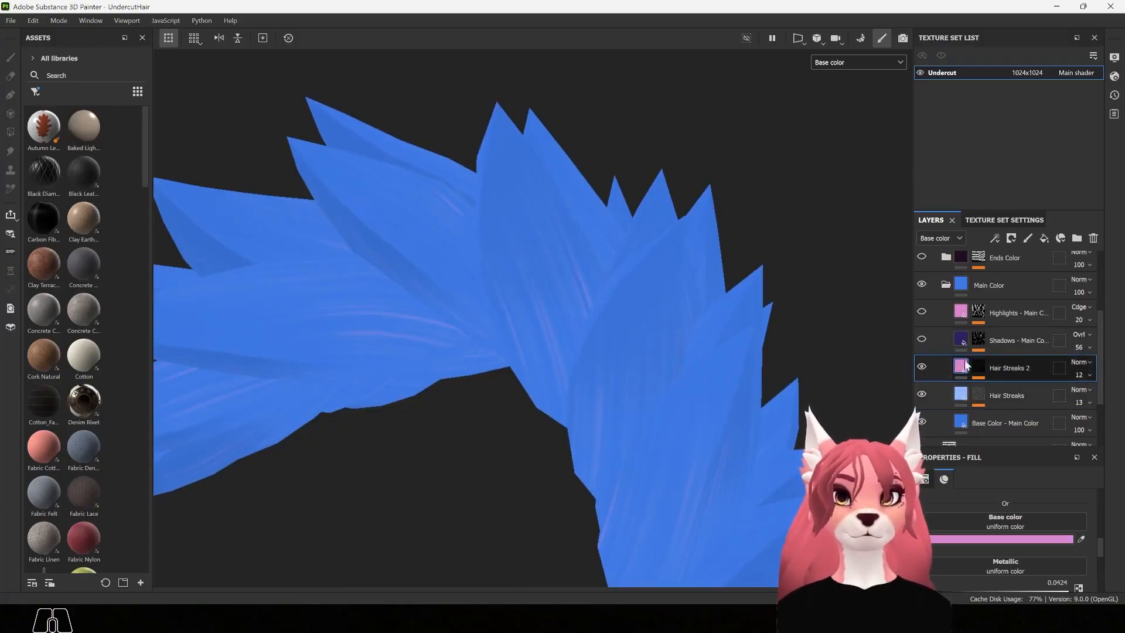
left_click(1082, 538)
left_click(964, 388)
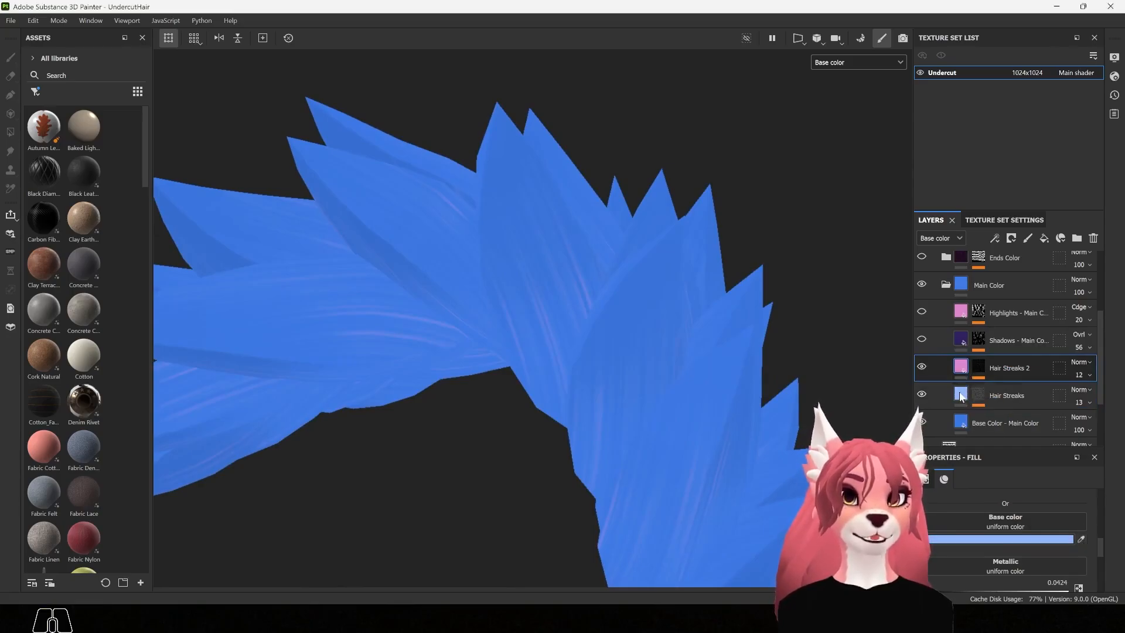
left_click_drag(747, 399, 828, 367, "alt")
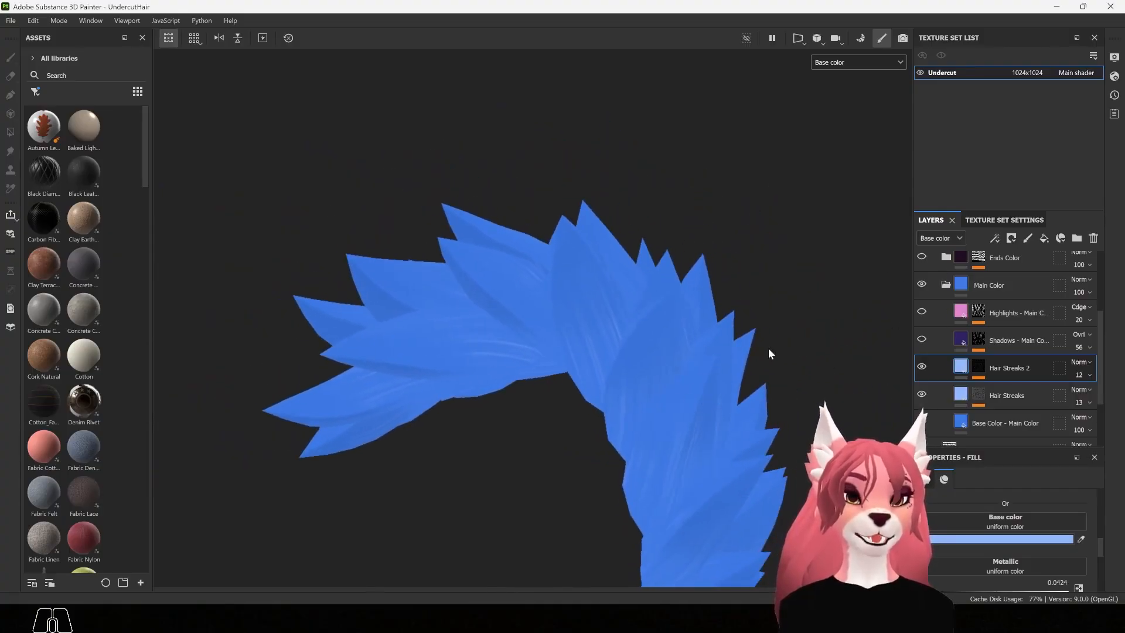
scroll(768, 353, "up", 2)
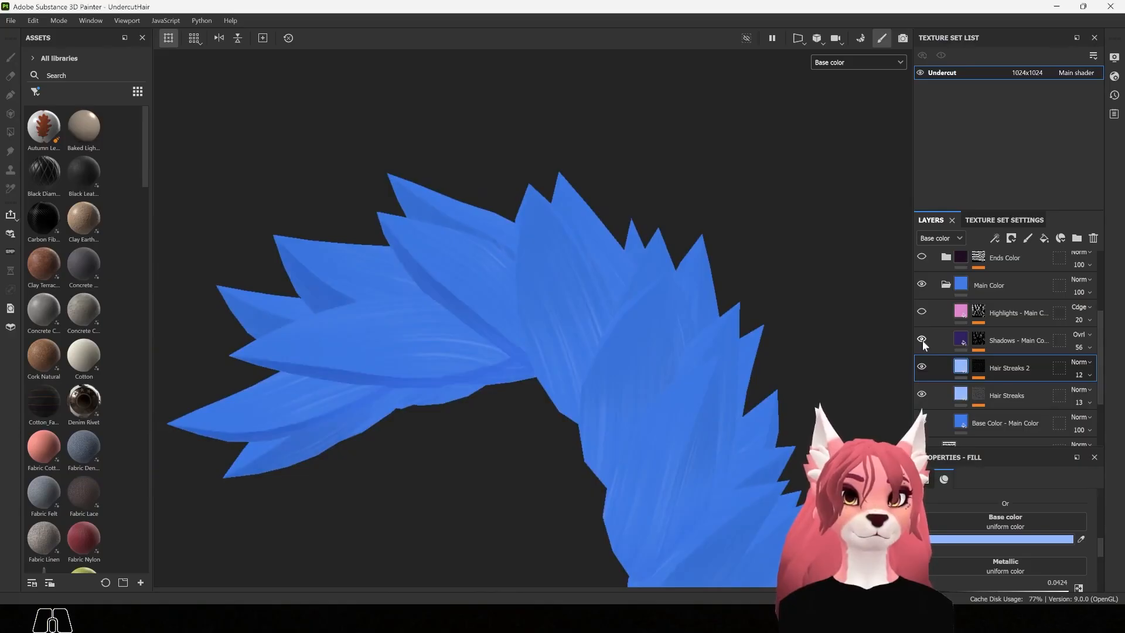
- Show the Shadows layer in the Main Color group and darken its base color to hex 2A1C5E
left_click_drag(589, 394, 679, 376, "alt")
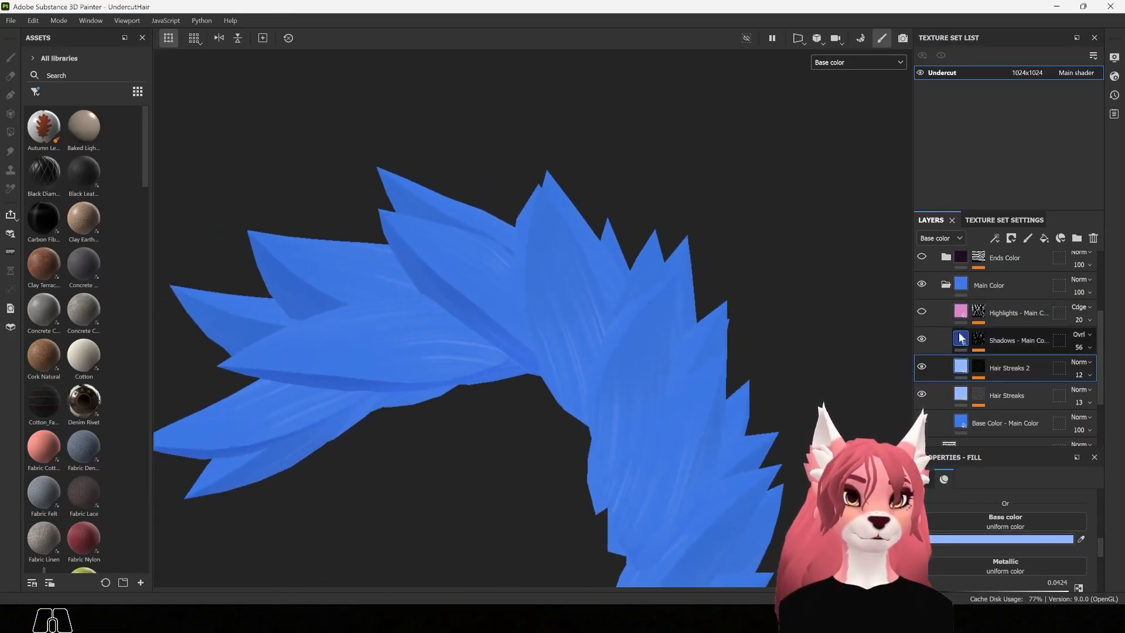
left_click(996, 340)
left_click(1025, 567)
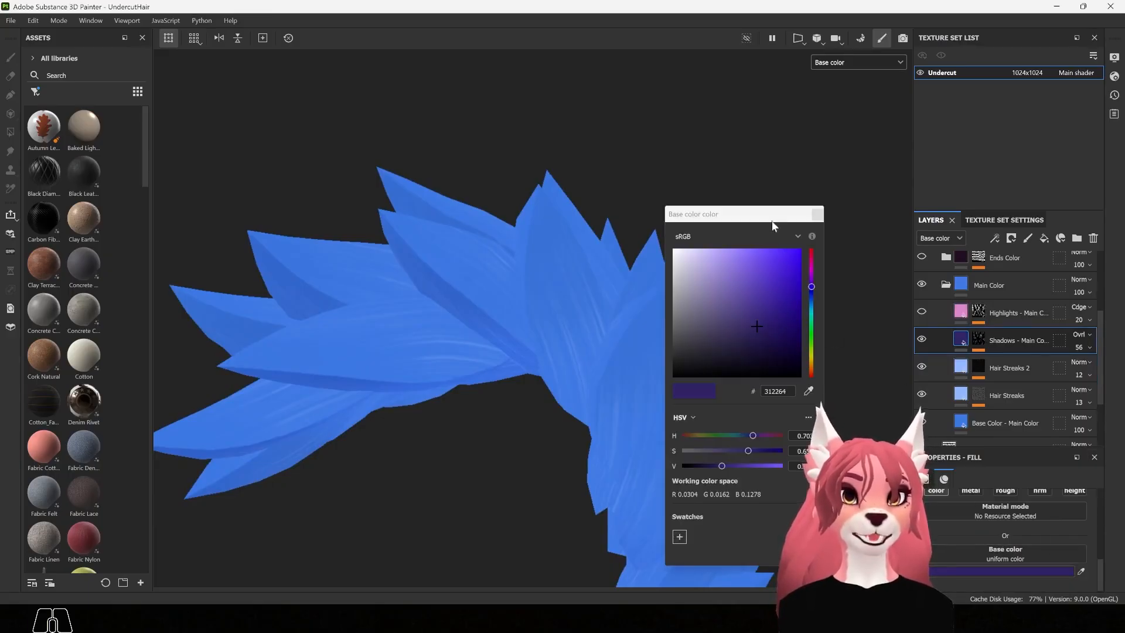
left_click_drag(772, 221, 773, 226)
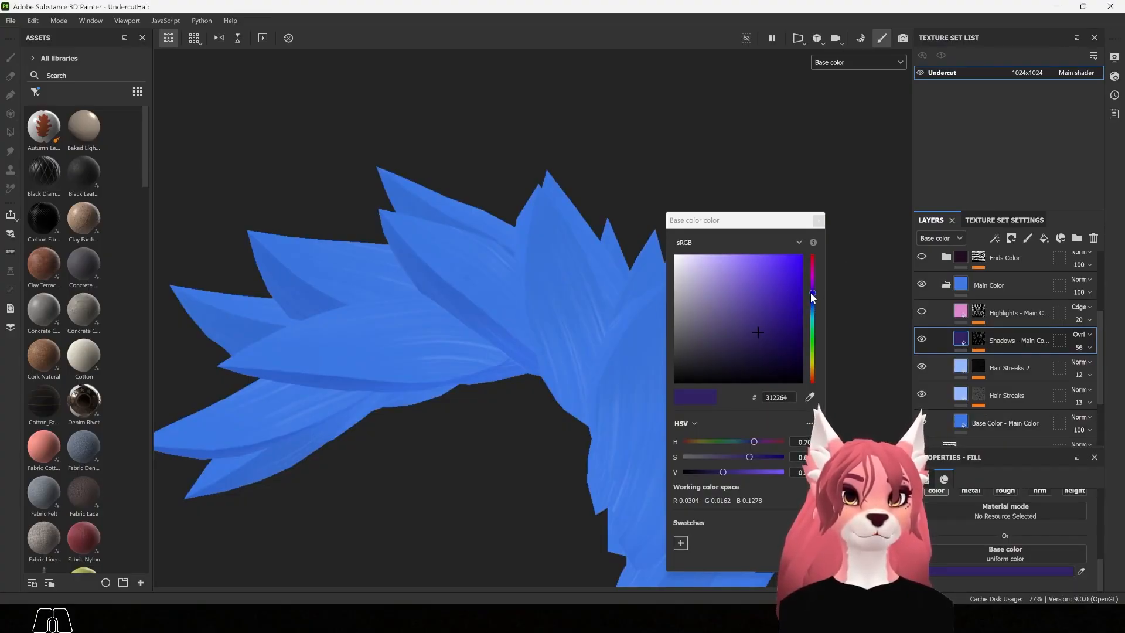
left_click(763, 335)
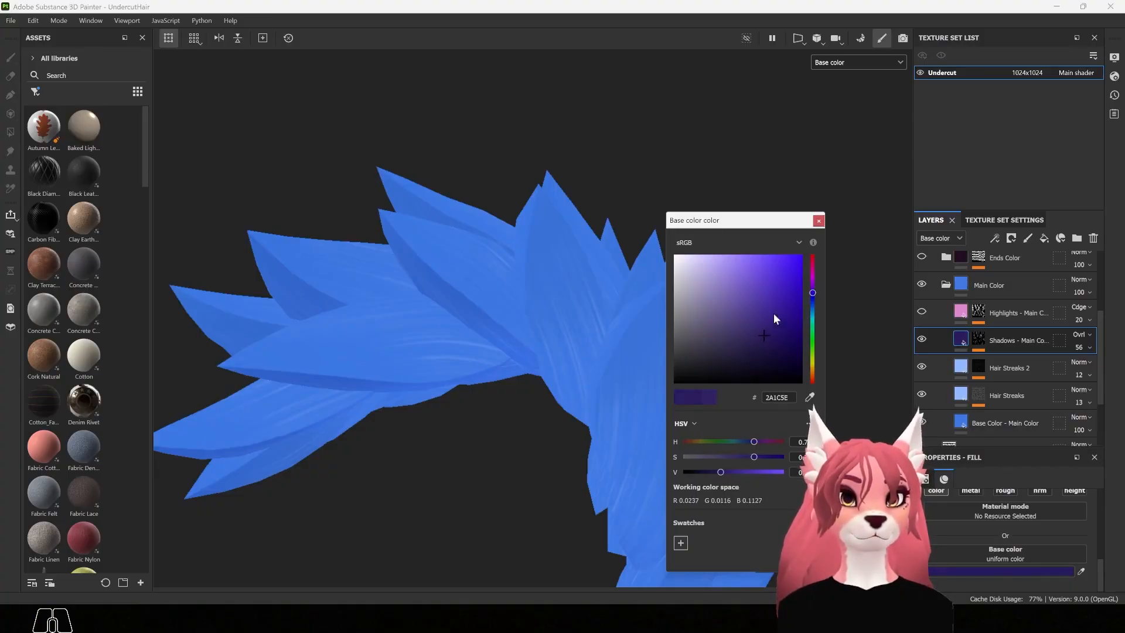
left_click(818, 221)
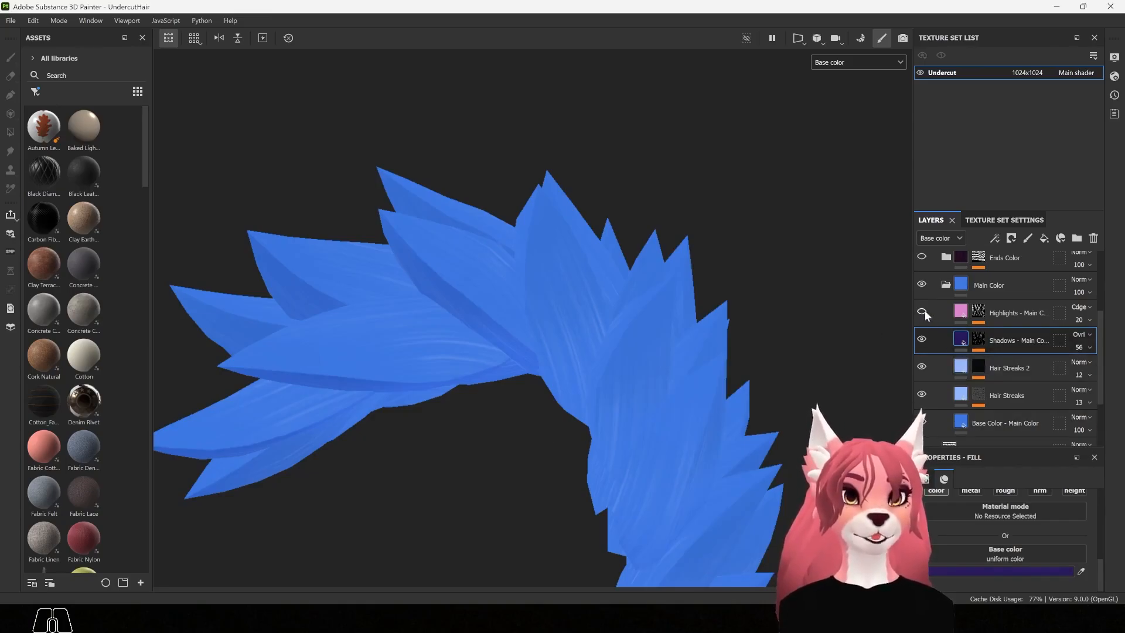
- Show the Highlights layer in the Main Color group and change its base color to light blue, hex 8ACAEF
left_click(1008, 313)
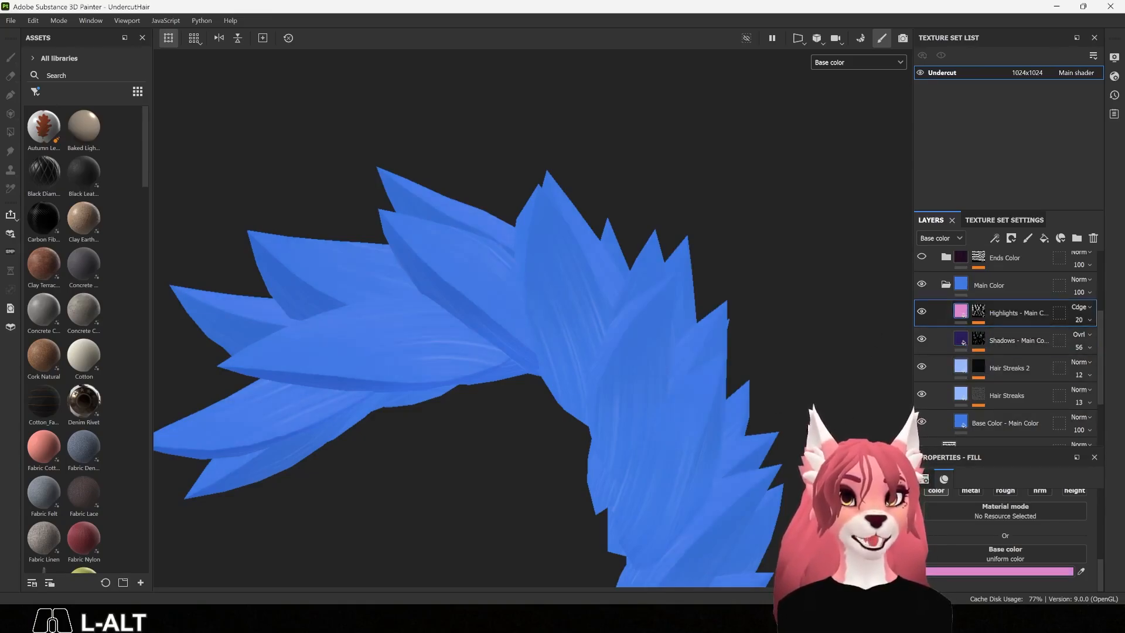
left_click(1004, 569)
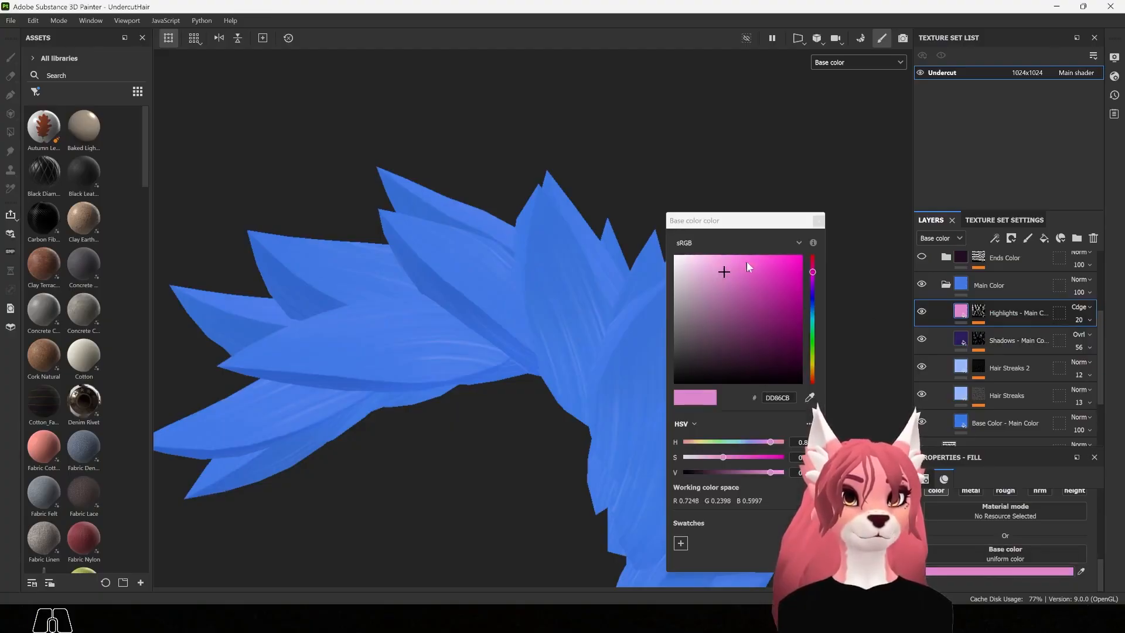
left_click_drag(813, 276, 819, 312)
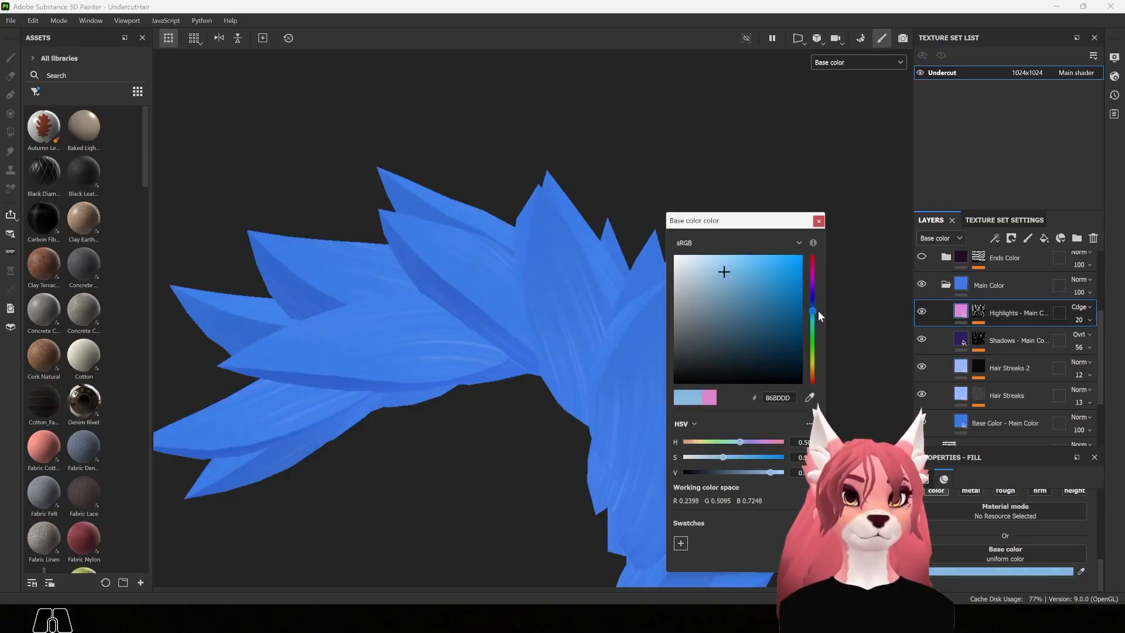
left_click(731, 268)
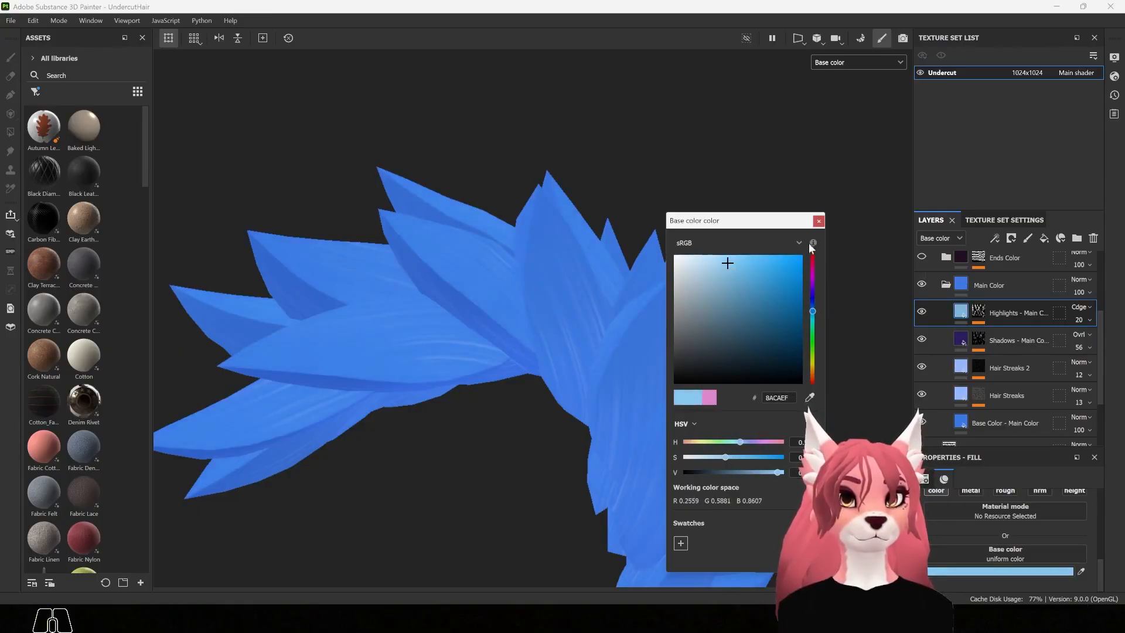
left_click(819, 222)
left_click_drag(813, 245, 678, 377, "alt")
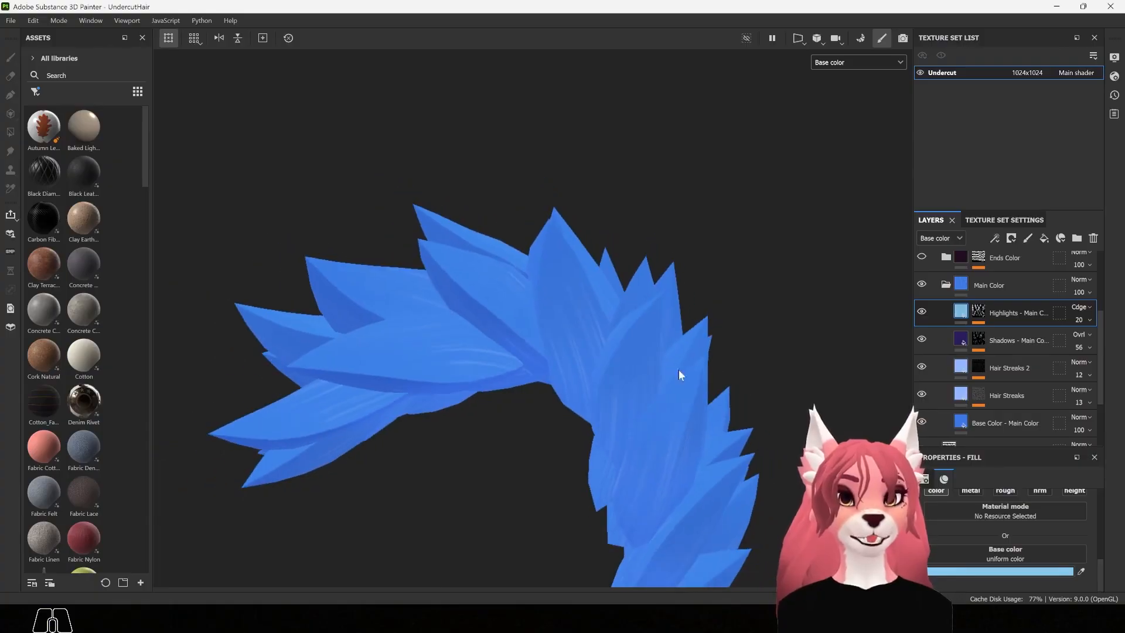
- Collapse the Main Color group, then show and expand the Ends Color group
left_click(946, 285)
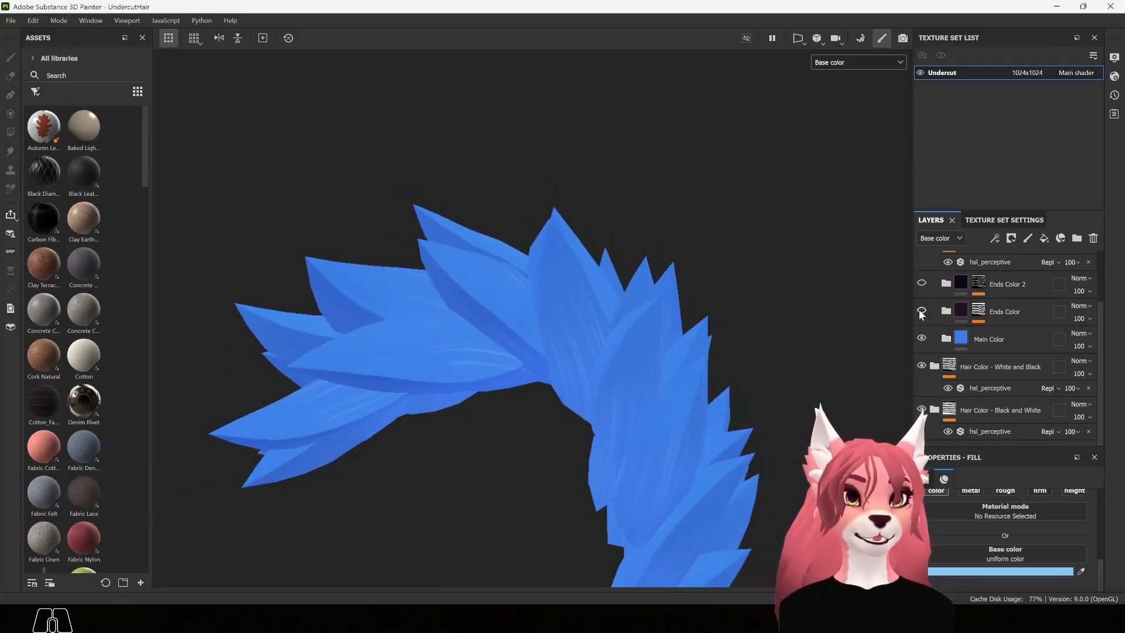
left_click(921, 312)
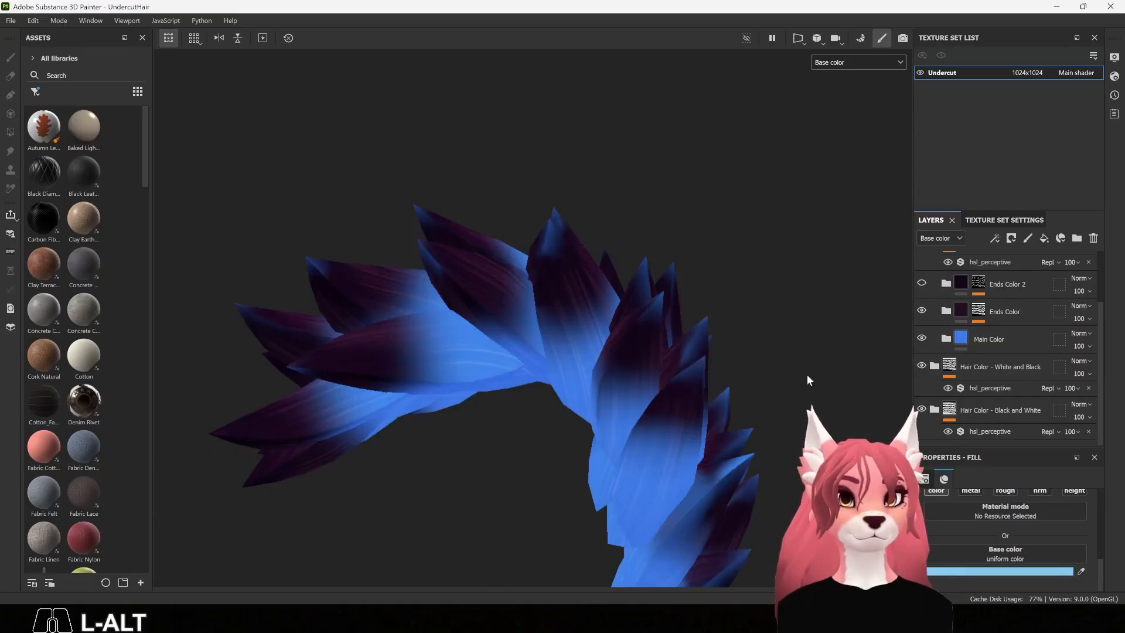
left_click_drag(807, 375, 773, 372, "alt")
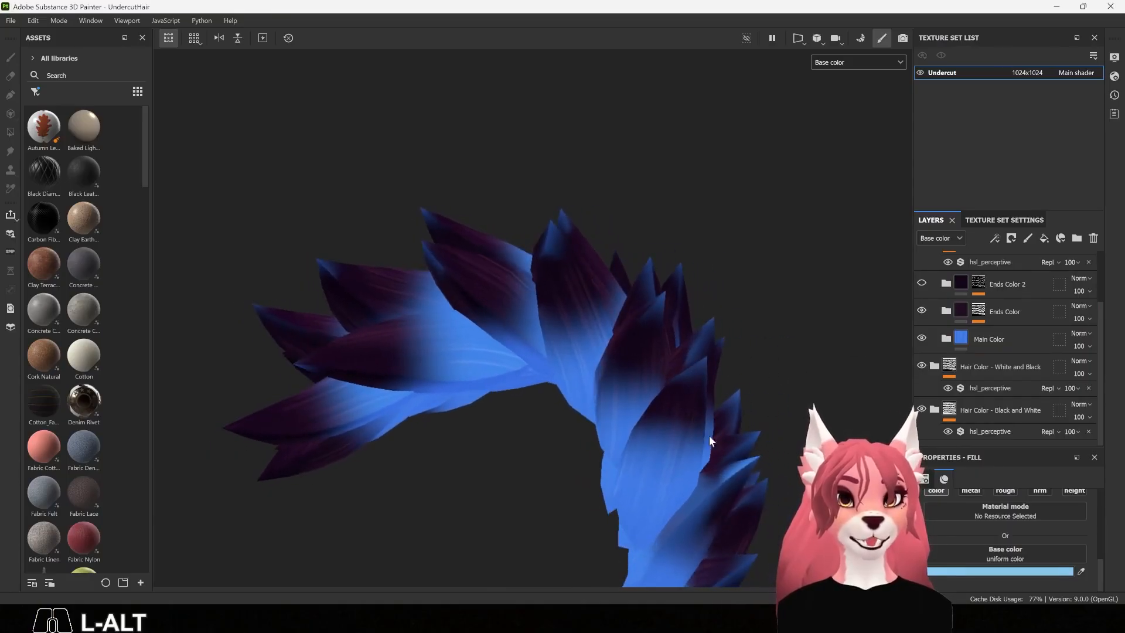
left_click_drag(709, 434, 796, 381, "alt")
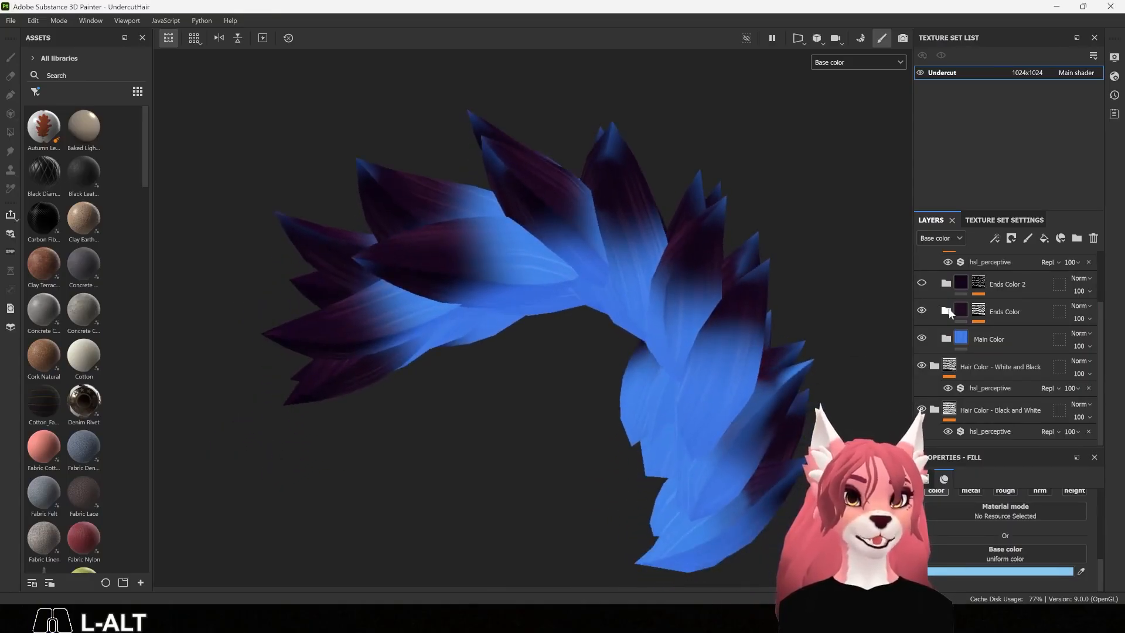
left_click(946, 311)
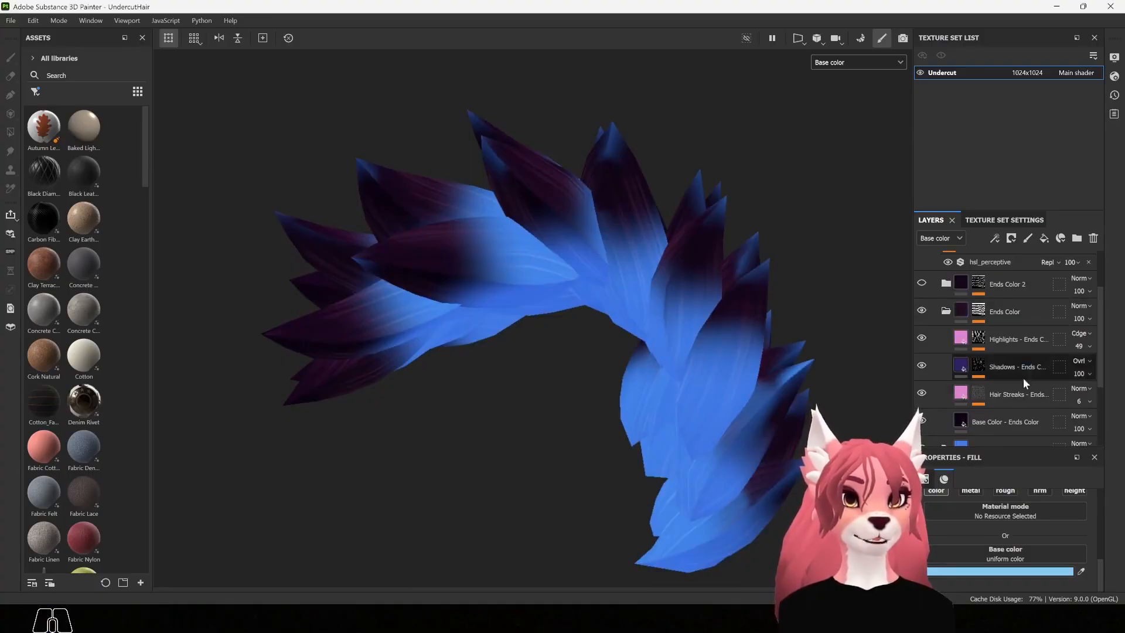
- Change the base color of the Base Color - Ends Color layer to dark blue, hex 140F38
scroll(989, 386, "down", 1)
left_click(991, 387)
left_click(982, 571)
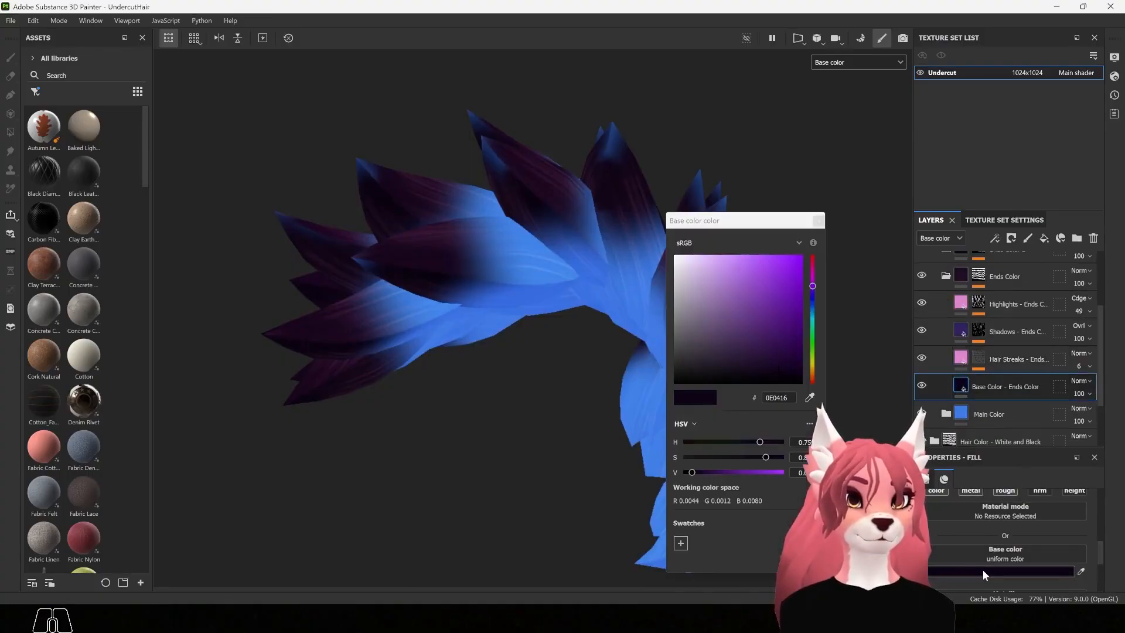
left_click(811, 295)
left_click(768, 351)
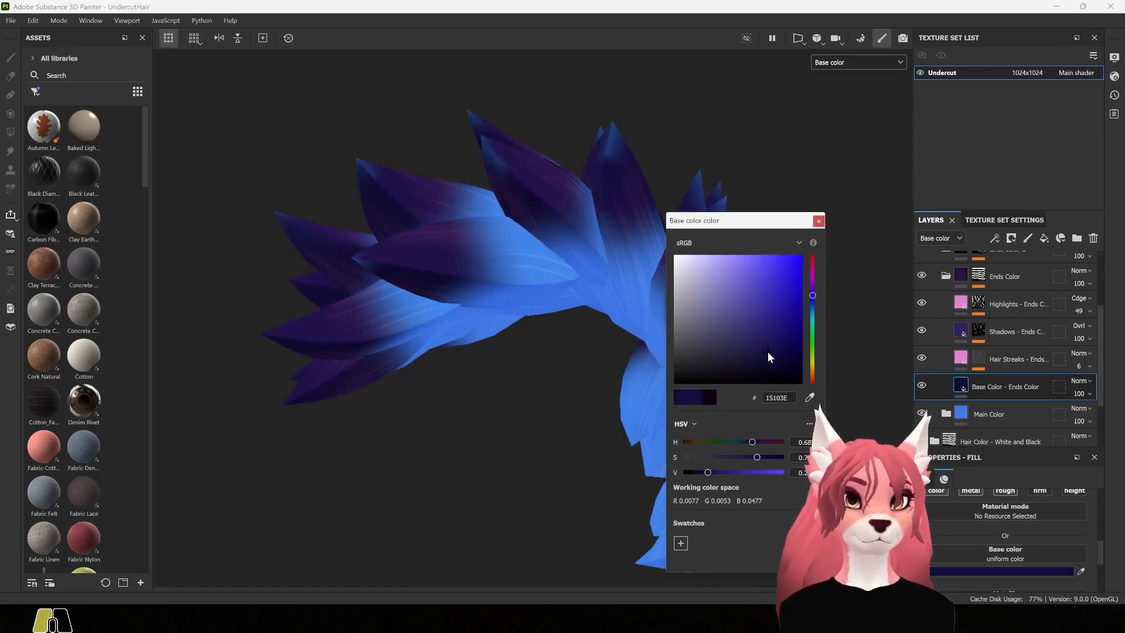
left_click(767, 354)
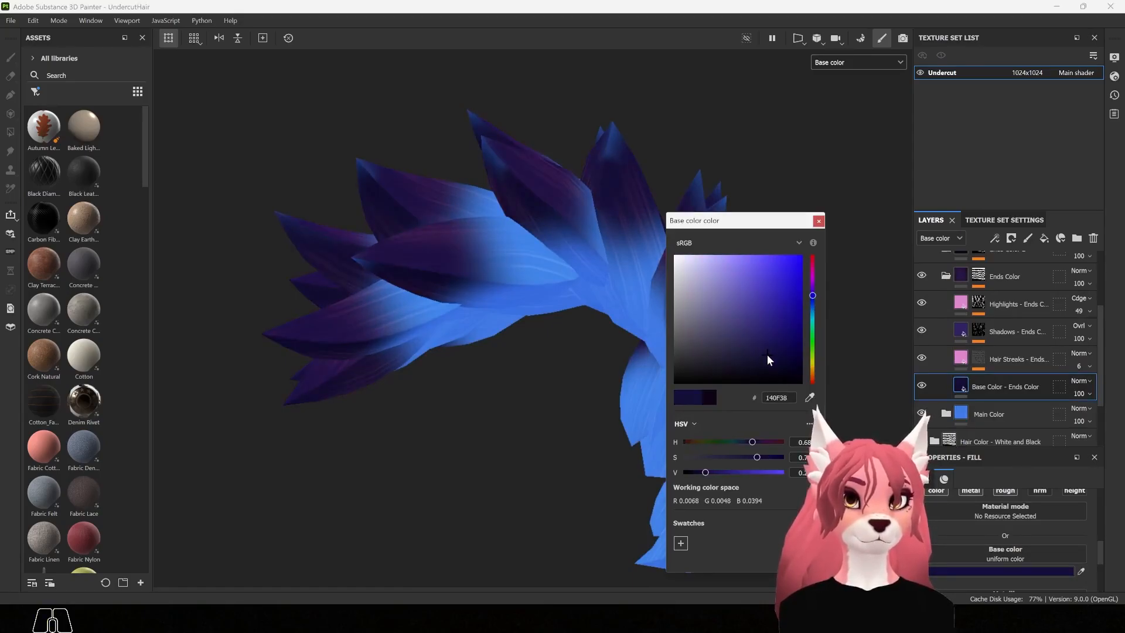
left_click(819, 221)
- Change the base color of the Hair Streaks layer in the Ends Color group to periwinkle blue, hex 8692DD
left_click(1006, 359)
left_click(1008, 571)
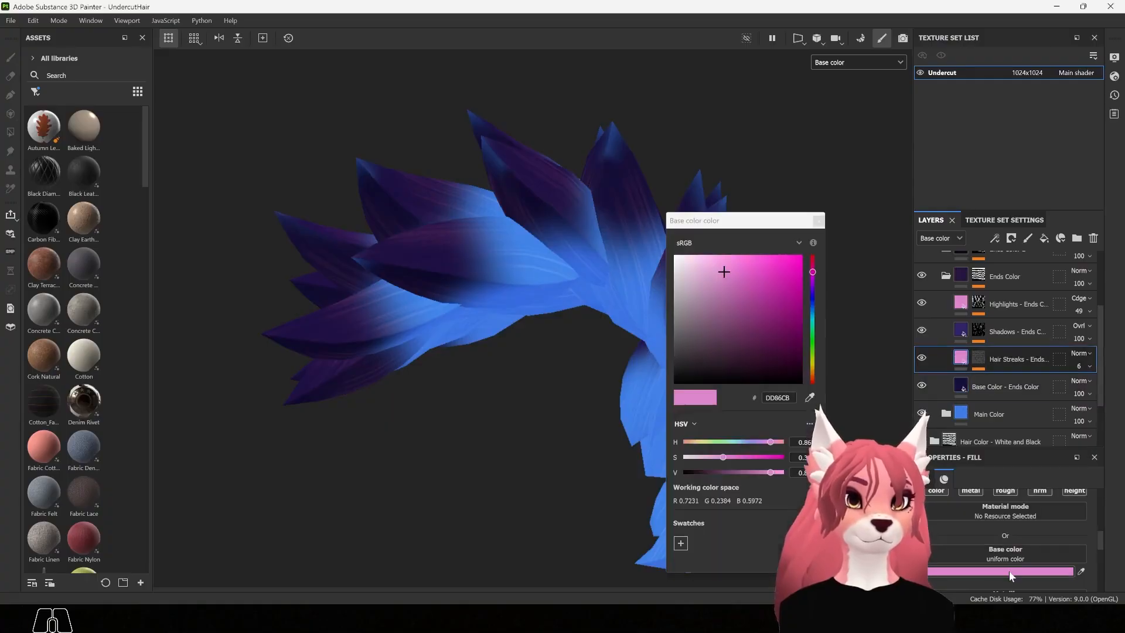
left_click(812, 300)
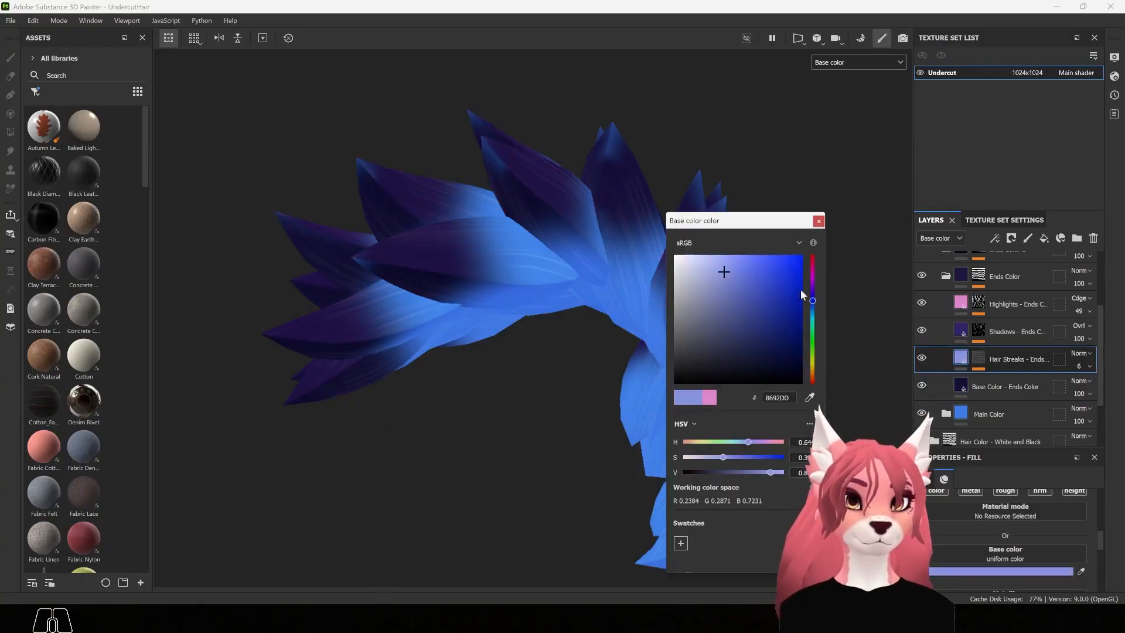
left_click(819, 221)
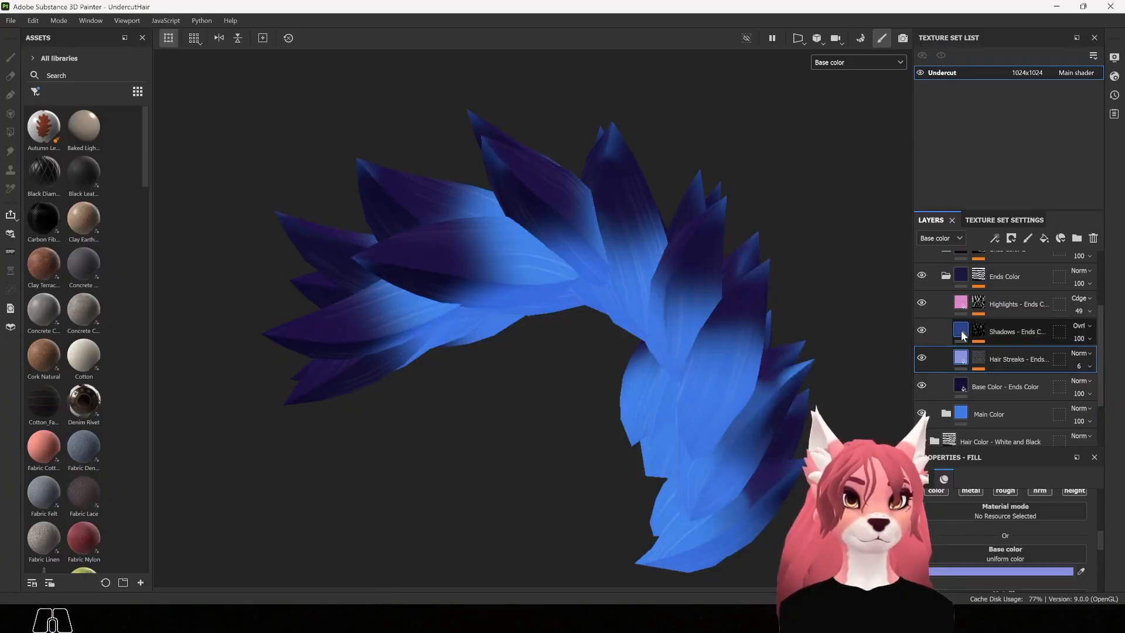
- In the Ends Color group, sample the Hair Streaks color for the Shadows layer and change the Highlights base color to light cyan, hex 92E7F6
left_click(963, 332)
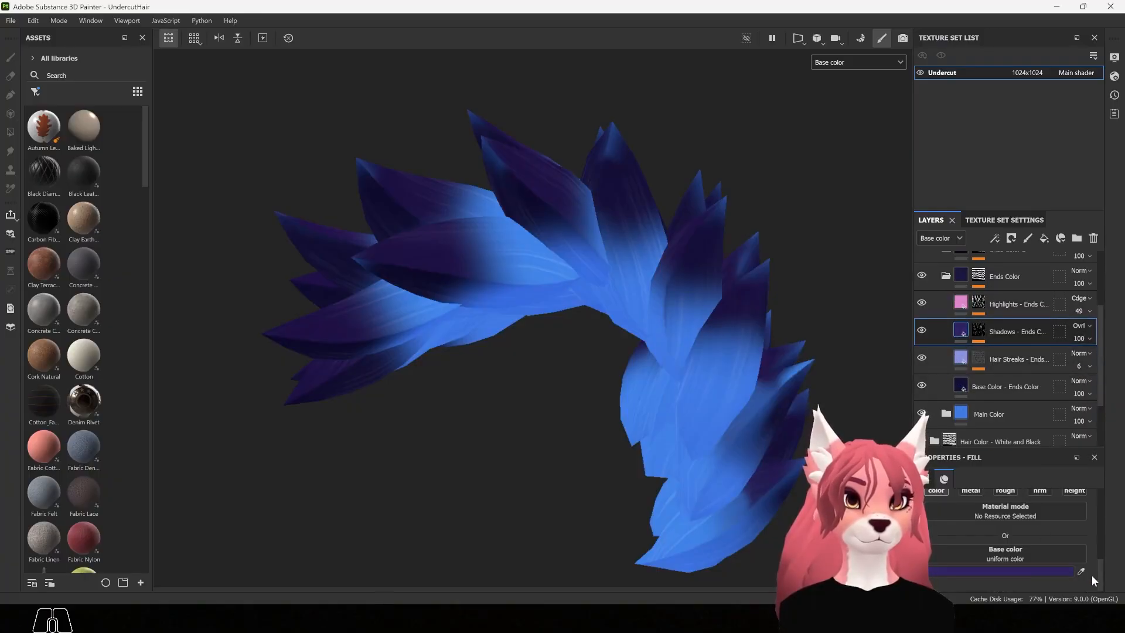
left_click(960, 356)
left_click(962, 303)
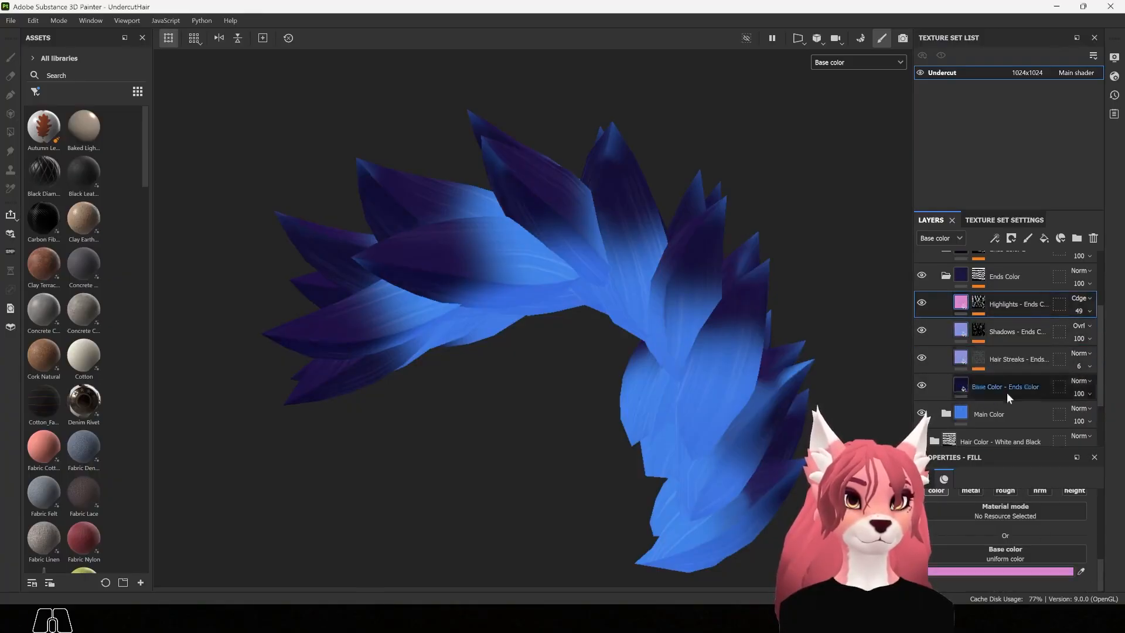
left_click(992, 571)
left_click_drag(814, 297, 813, 315)
left_click(726, 260)
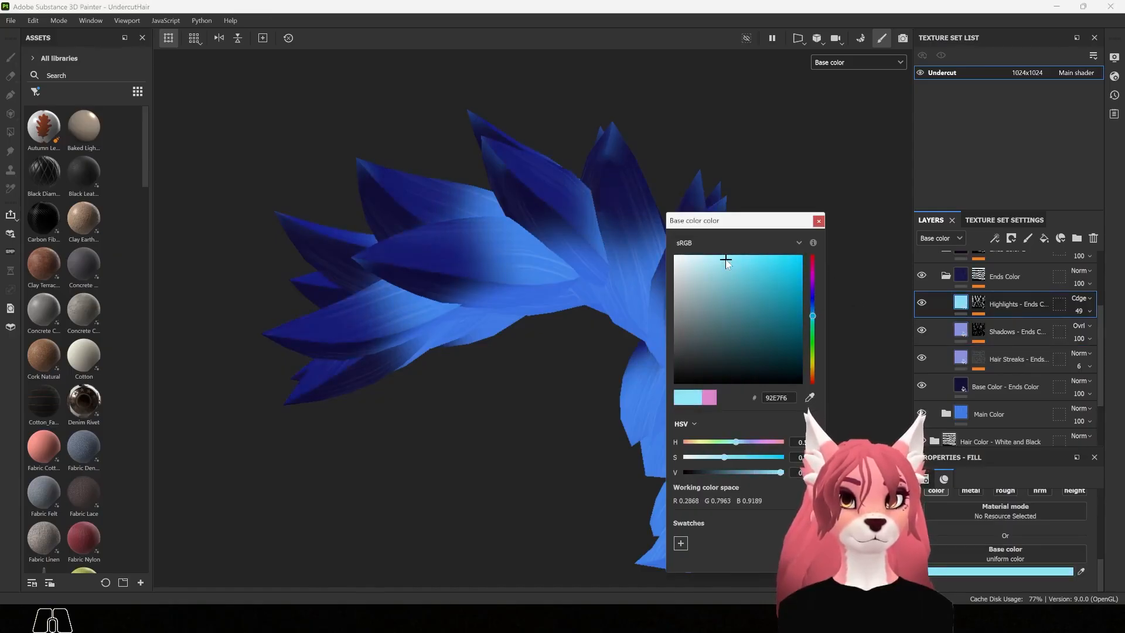
left_click(818, 221)
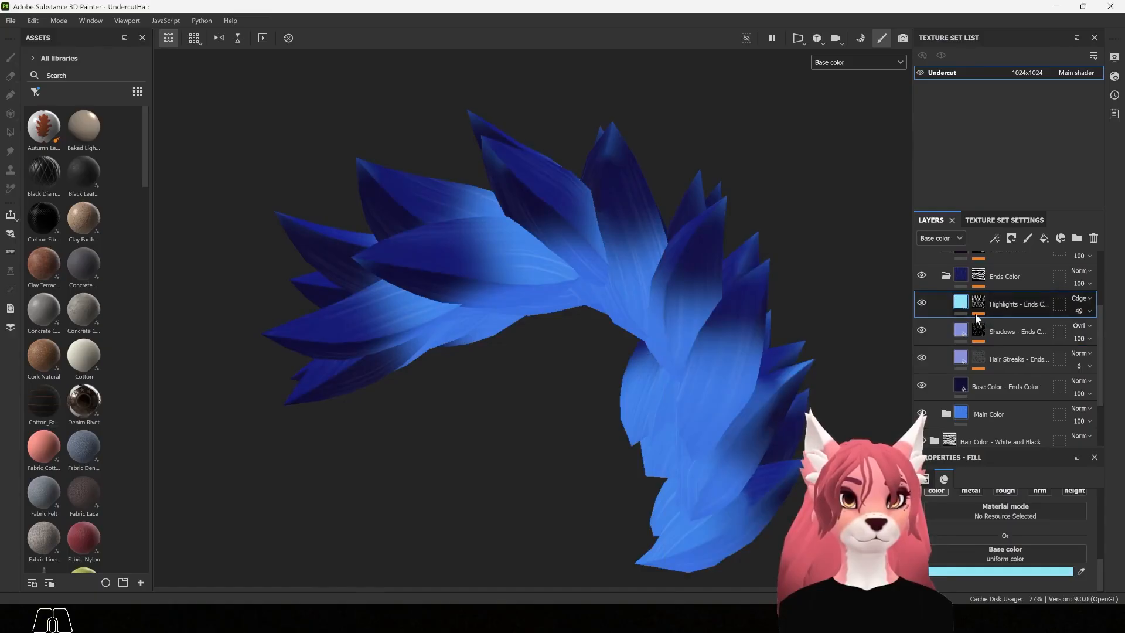
- Show the Ends Color 2 group, collapse the Ends Color group, and toggle Ends Color 2 off and on to compare the tips
scroll(975, 314, "up", 1)
left_click(922, 284)
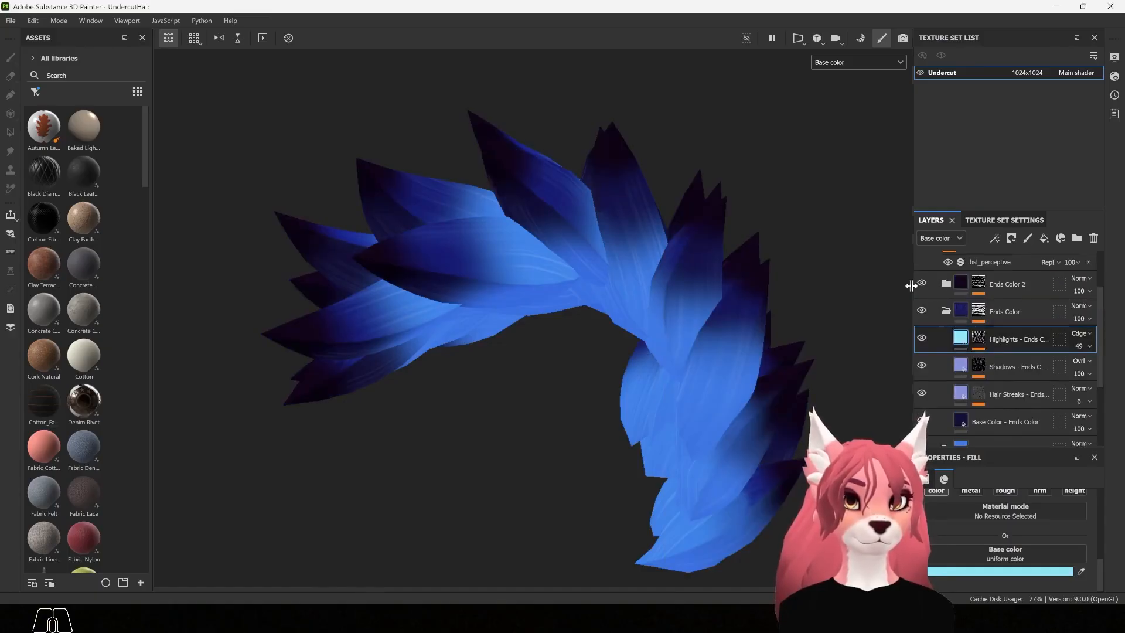
left_click(946, 311)
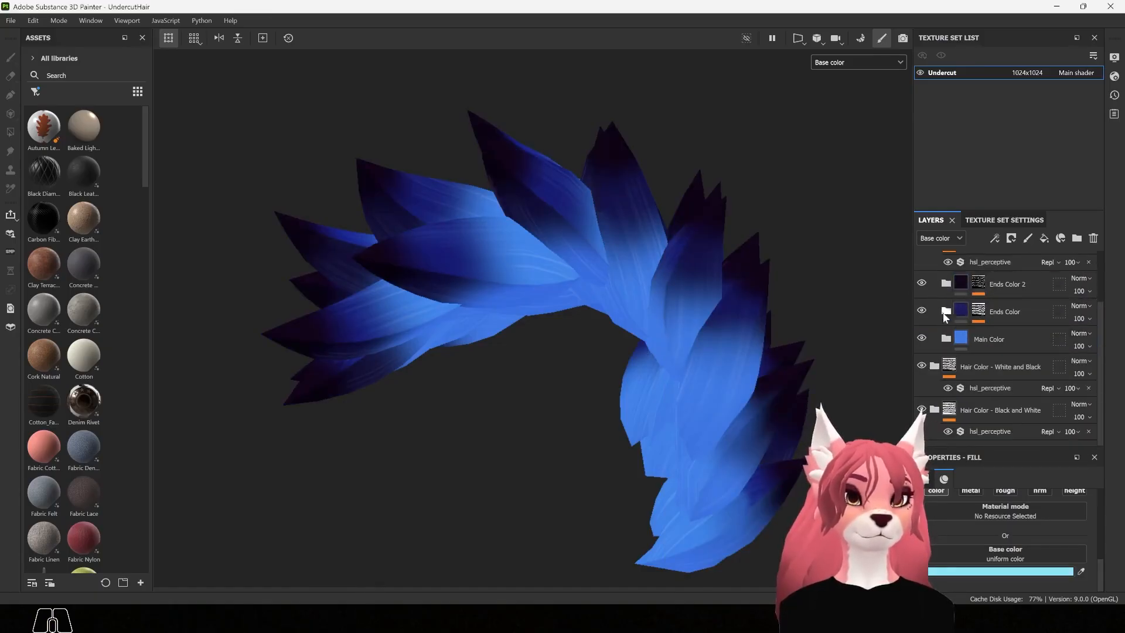
left_click(921, 283)
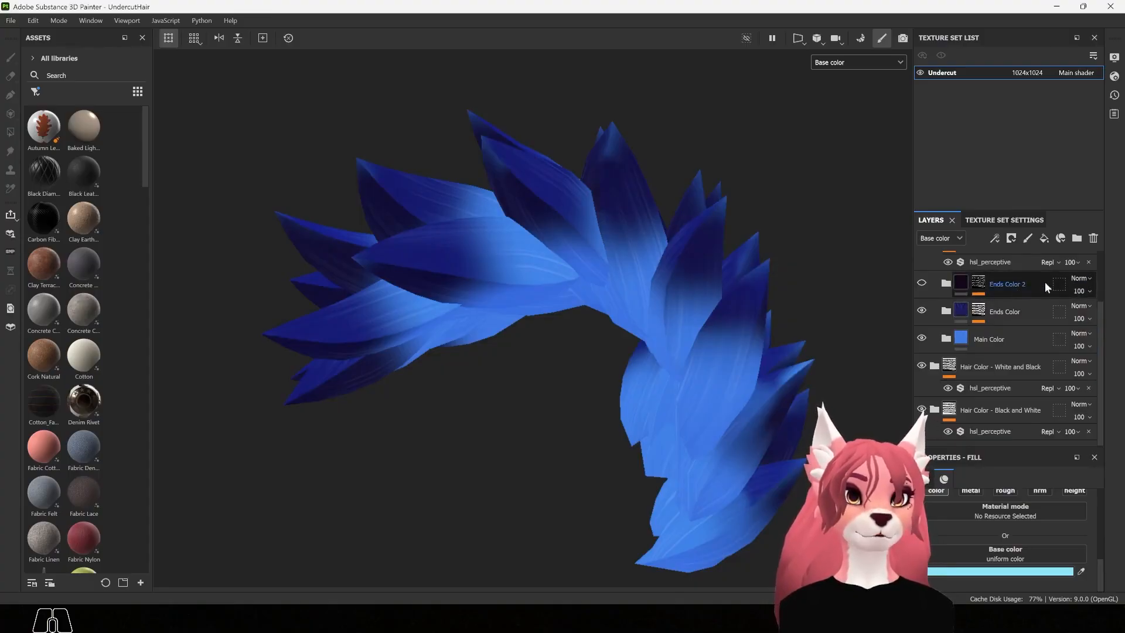
left_click(921, 283)
left_click_drag(778, 318, 804, 317, "alt")
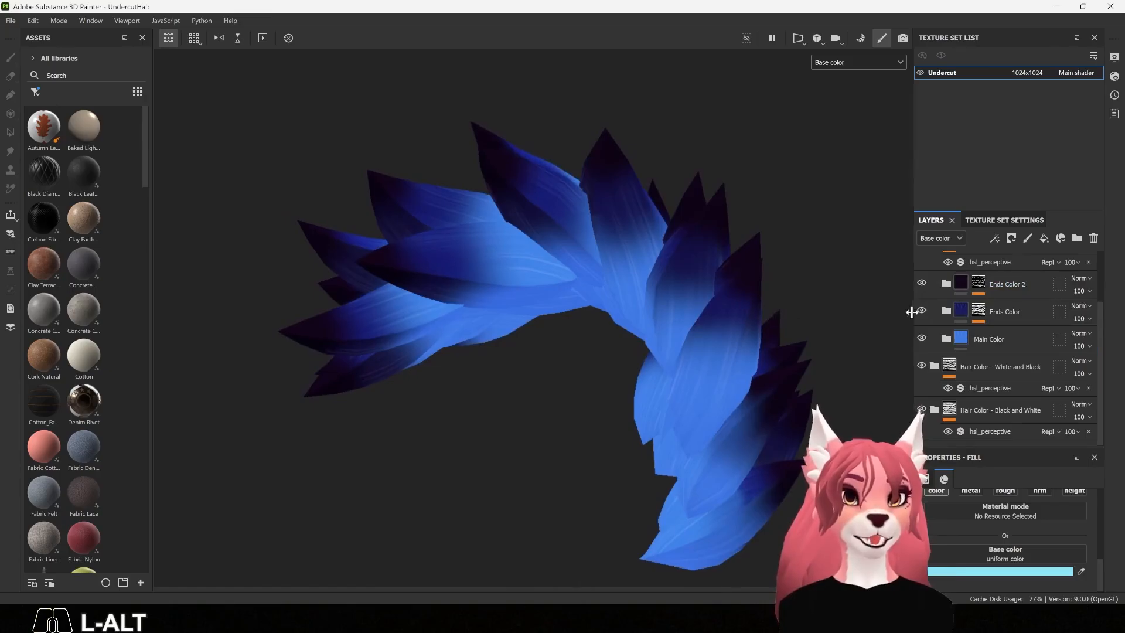
- Expand the Ends Color 2 group and change the base color of its Base Color layer to a near-black blue
left_click(945, 284)
scroll(949, 293, "down", 1)
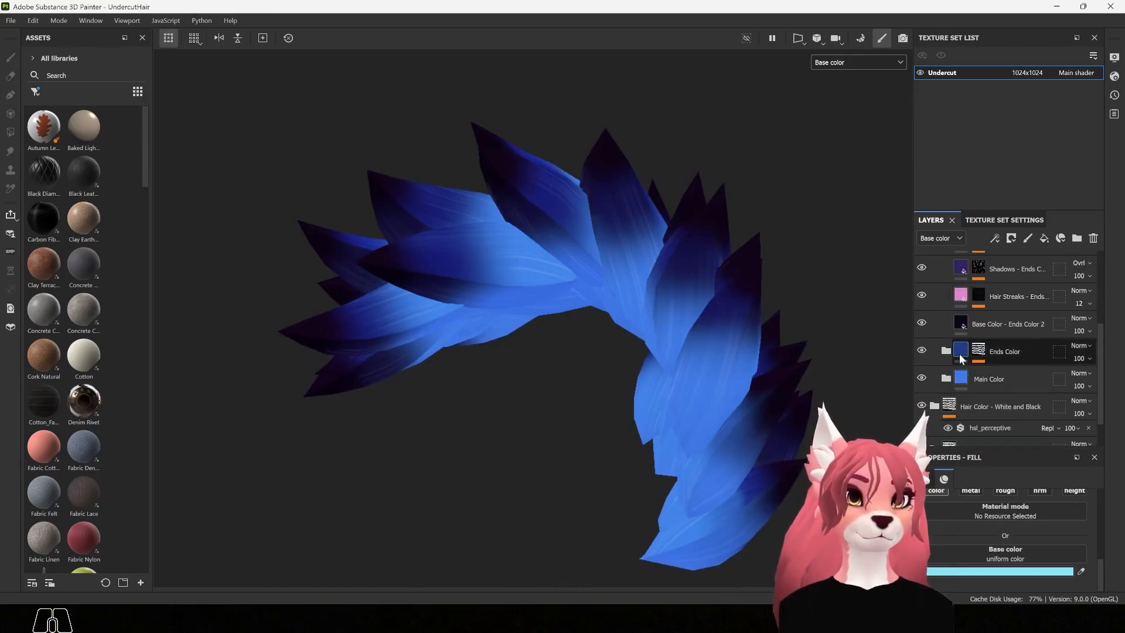
left_click(963, 361)
left_click(1024, 568)
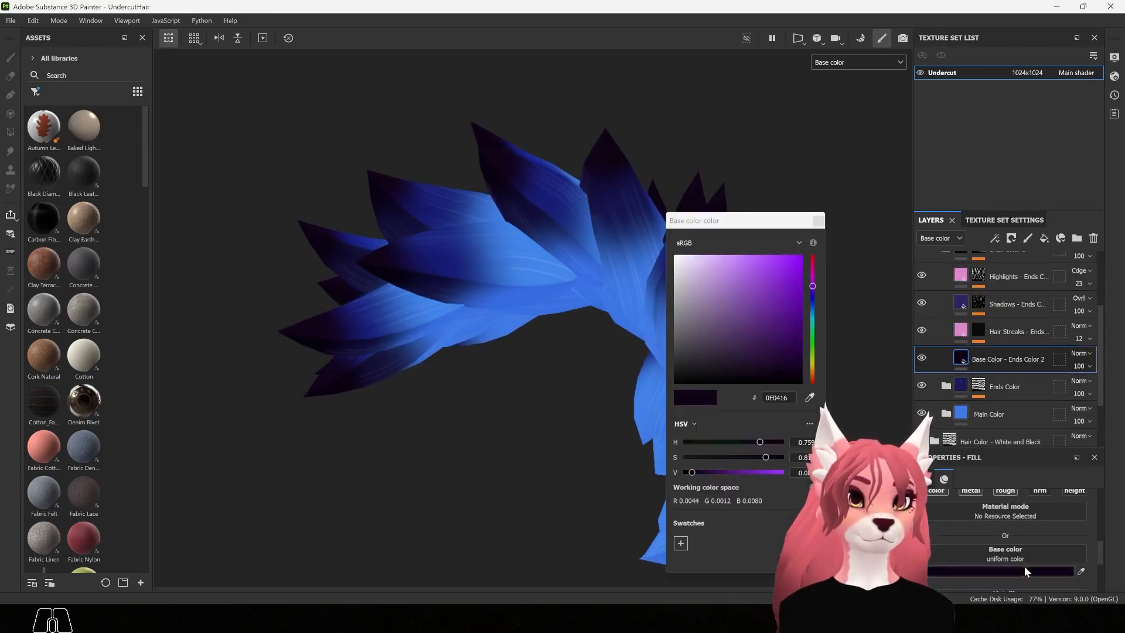
- In the Ends Color 2 group, change the base color of Hair Streaks to soft blue, hex 86A0DD, and of Shadows to dark indigo, hex 26165E
left_click(961, 333)
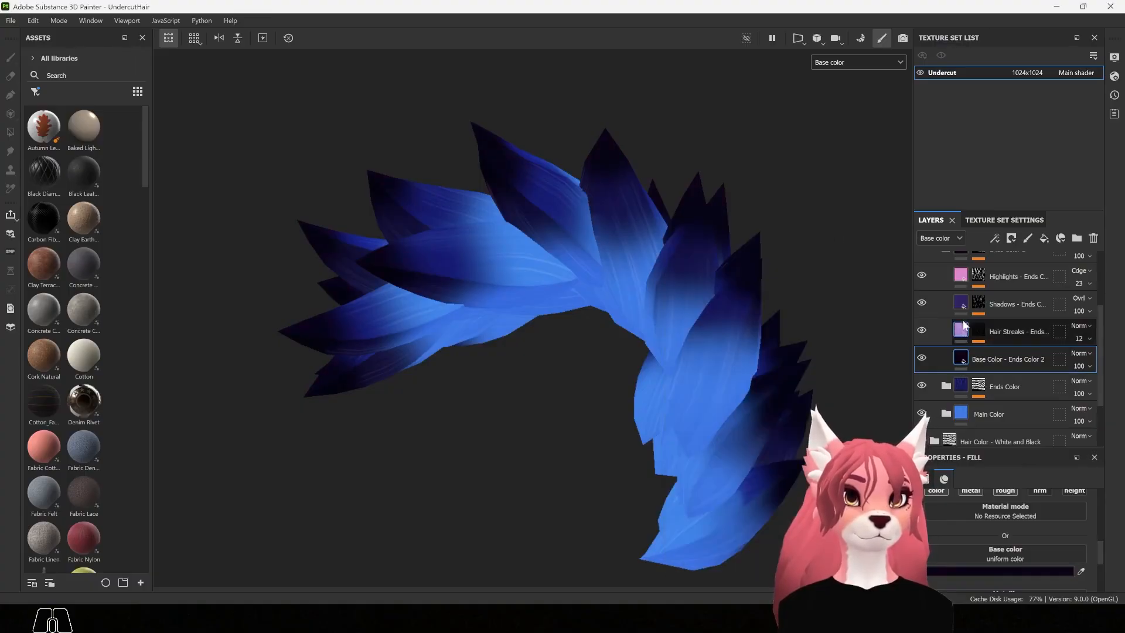
left_click(812, 304)
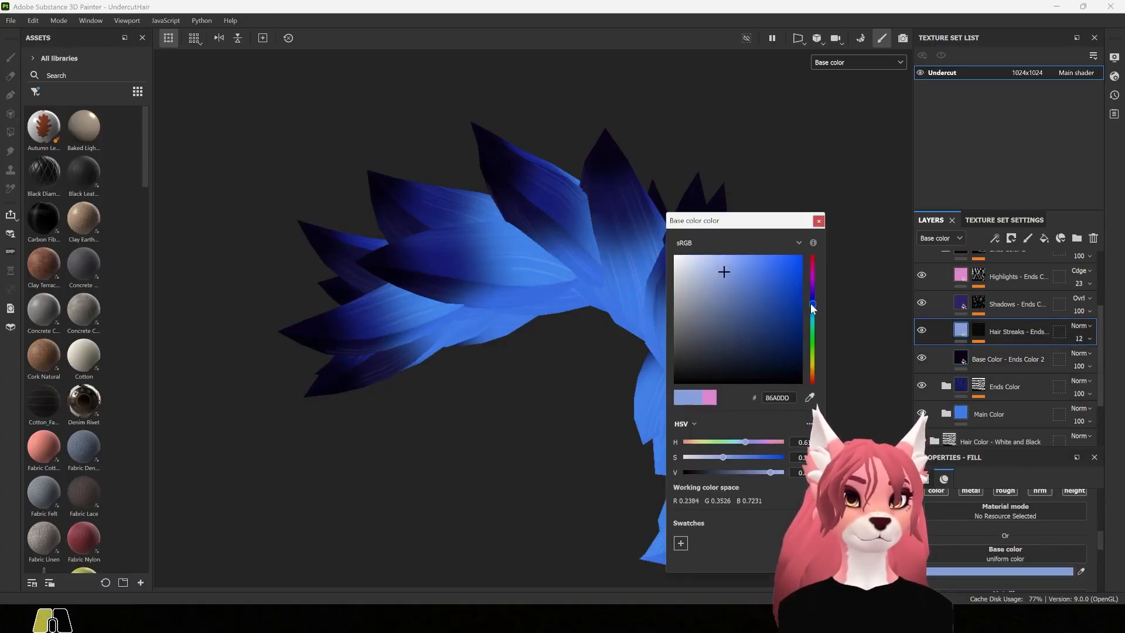
left_click(961, 302)
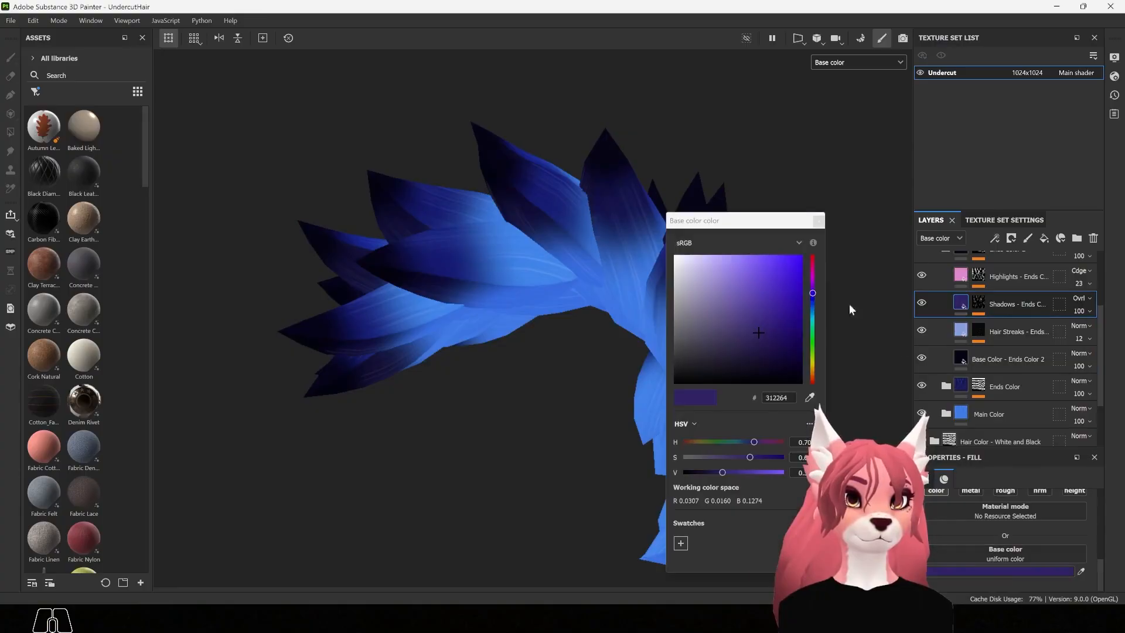
left_click(772, 335)
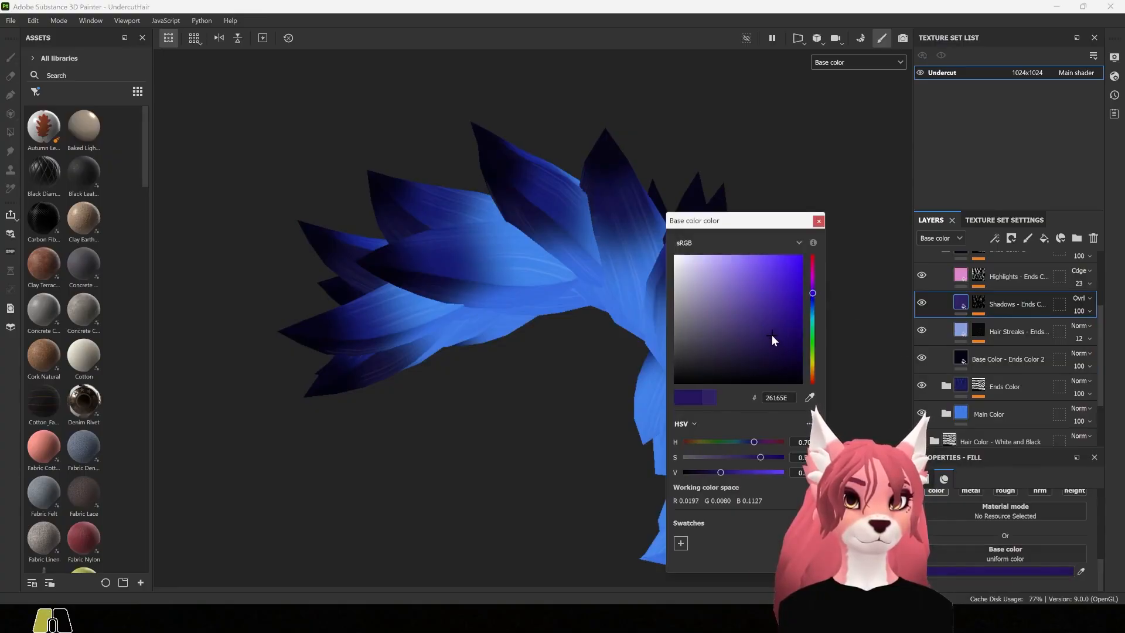
left_click(818, 221)
- Change the base color of the Highlights layer in the Ends Color 2 group to light blue and collapse the group
scroll(1007, 351, "up", 3)
left_click(961, 345)
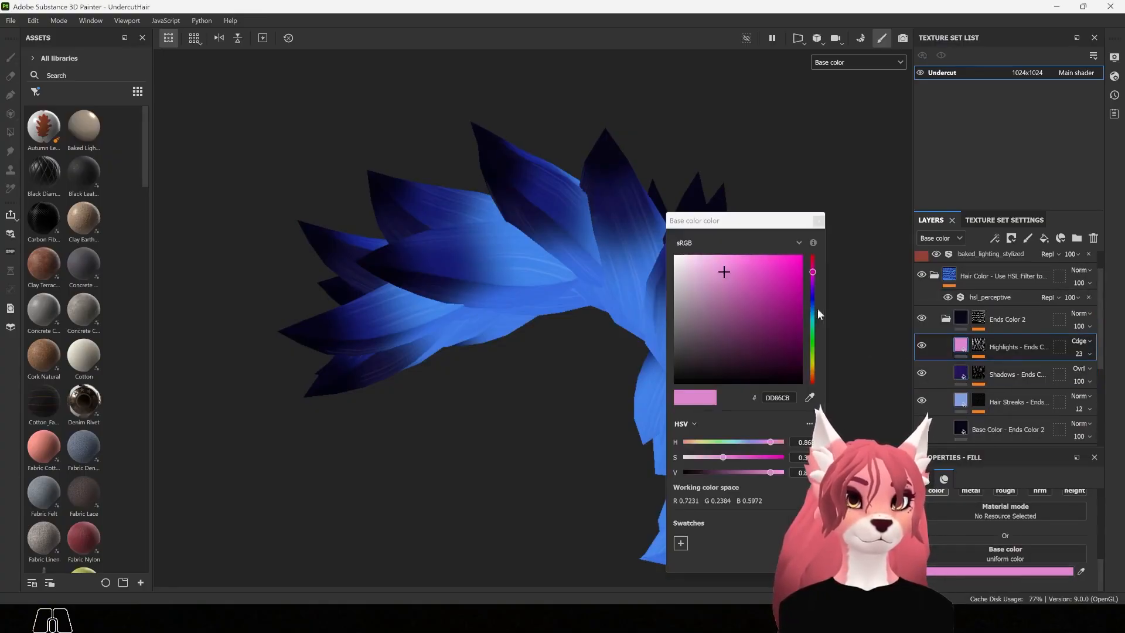
left_click(818, 315)
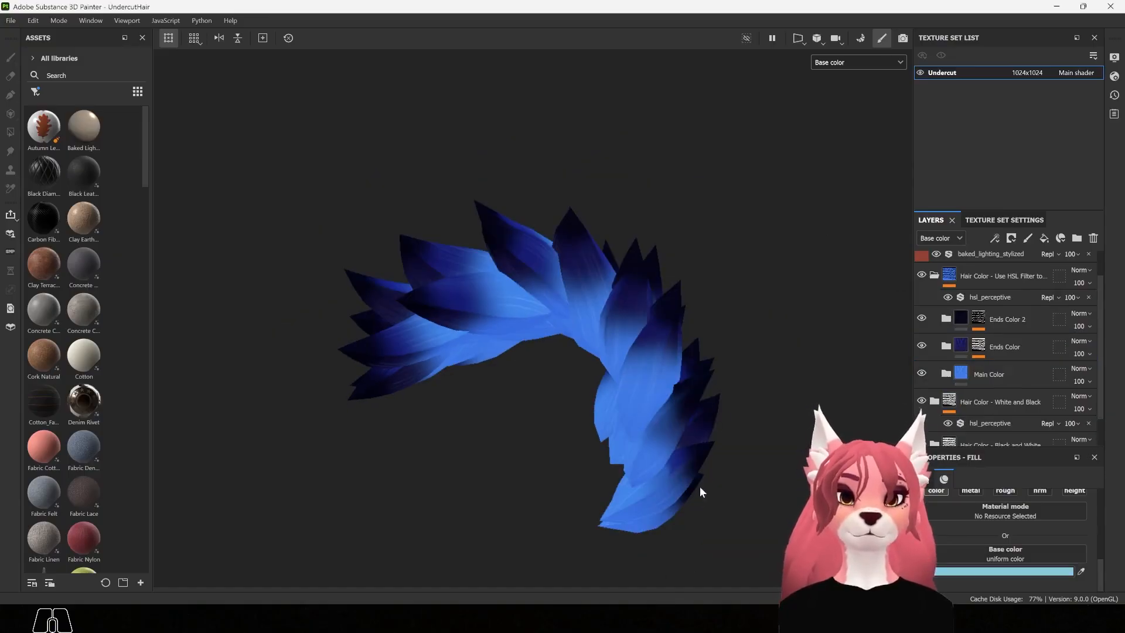
- Try a hue of 0.472 in the blue Hair Color group's hsl_perceptive filter, and restore the filter defaults
left_click(1018, 294)
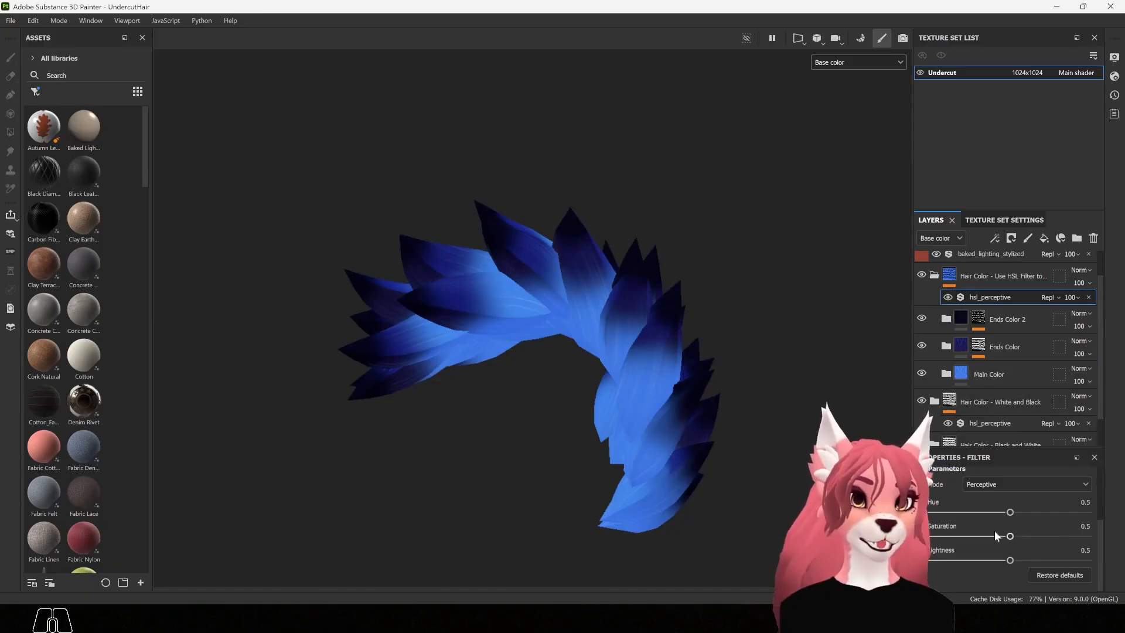
left_click_drag(1010, 512, 1005, 514)
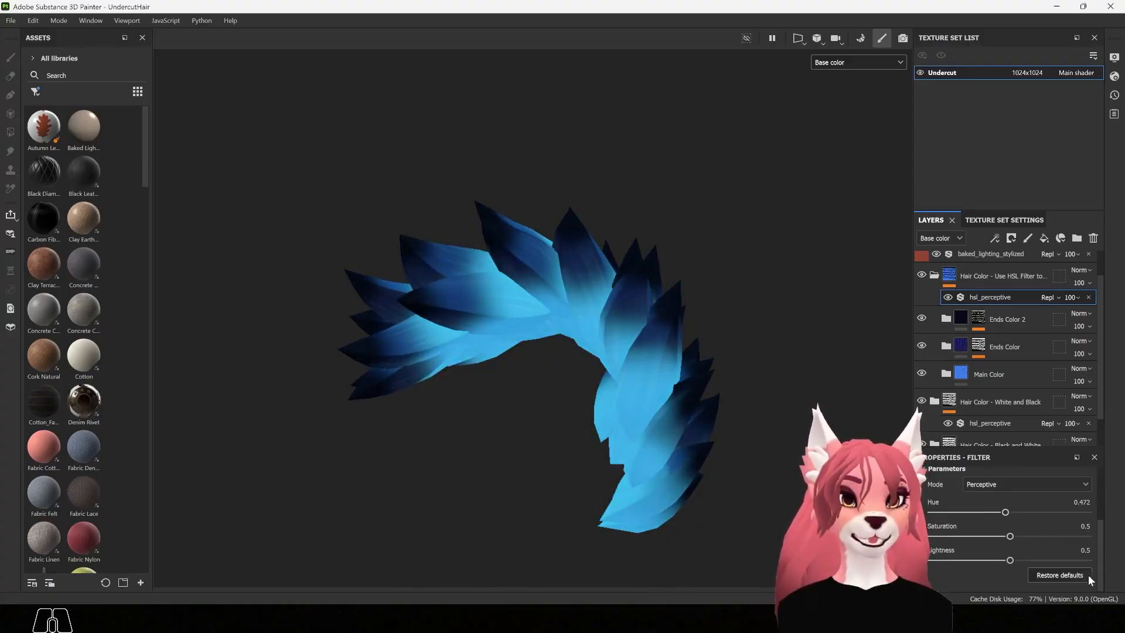
left_click(1053, 578)
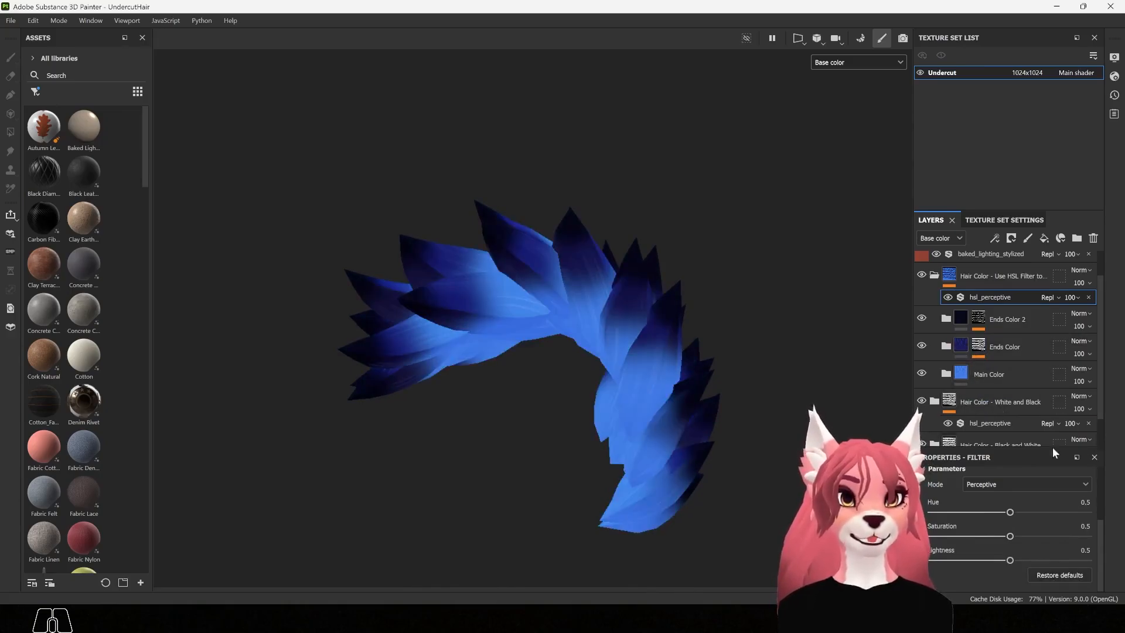
- Duplicate the blue Hair Color - Use HSL Filter group and add a black mask to the upper copy
left_click(935, 279)
left_click(976, 305)
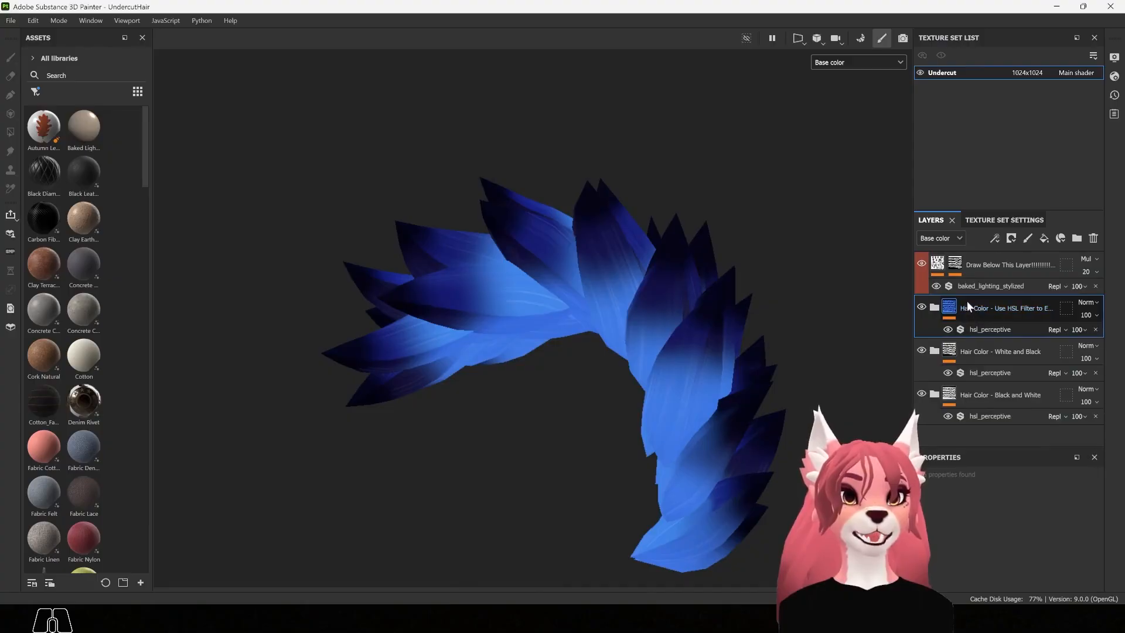
right_click(966, 301)
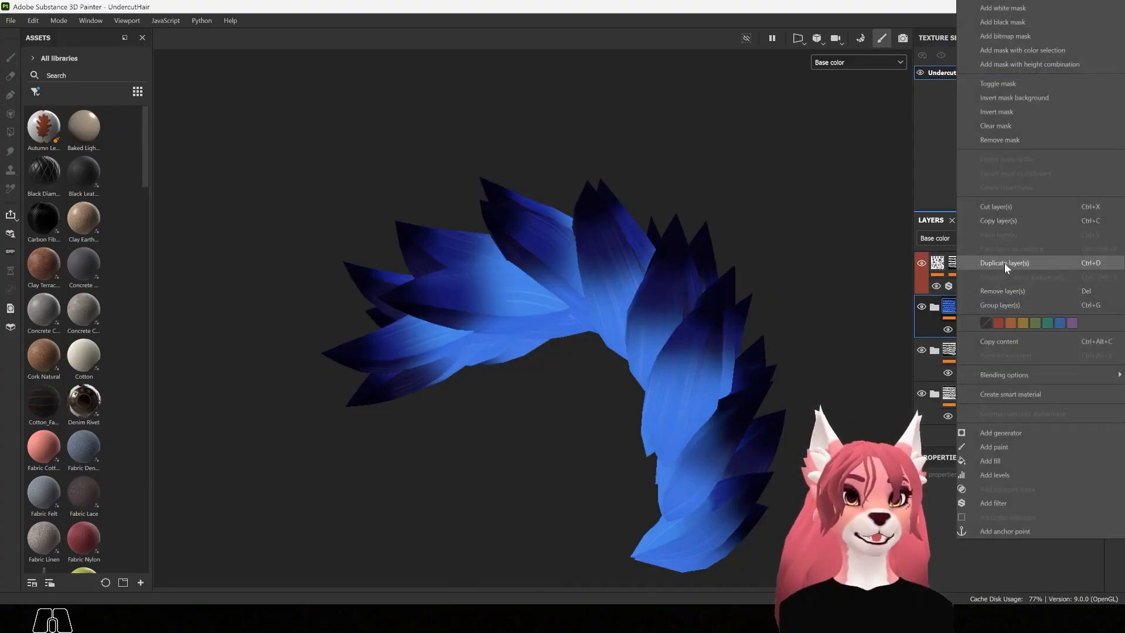
key("Escape")
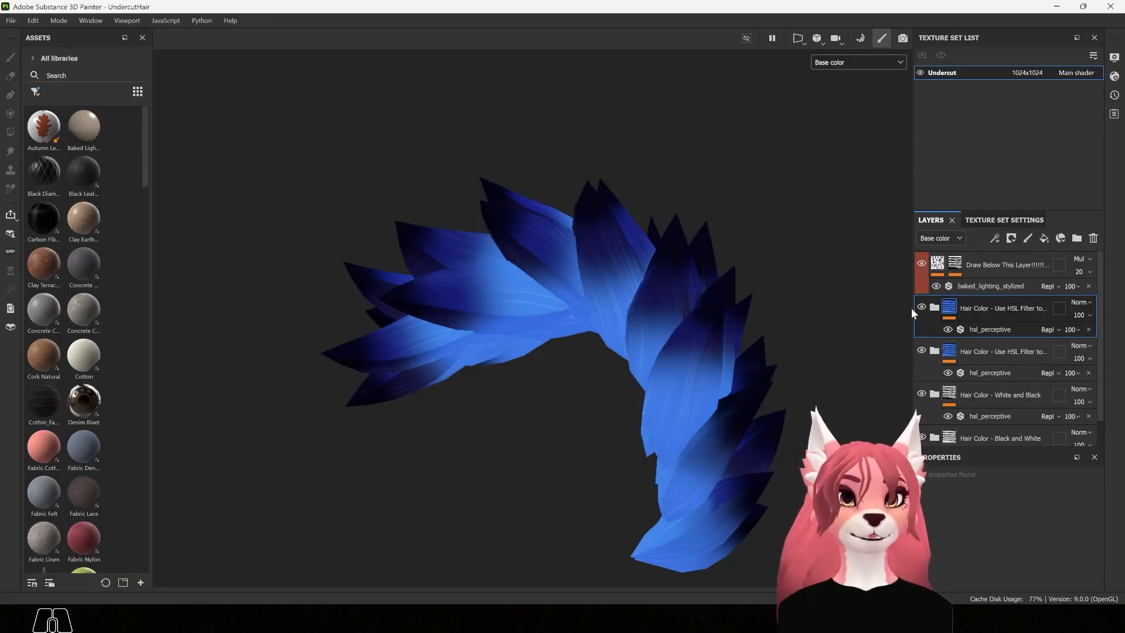
right_click(969, 301)
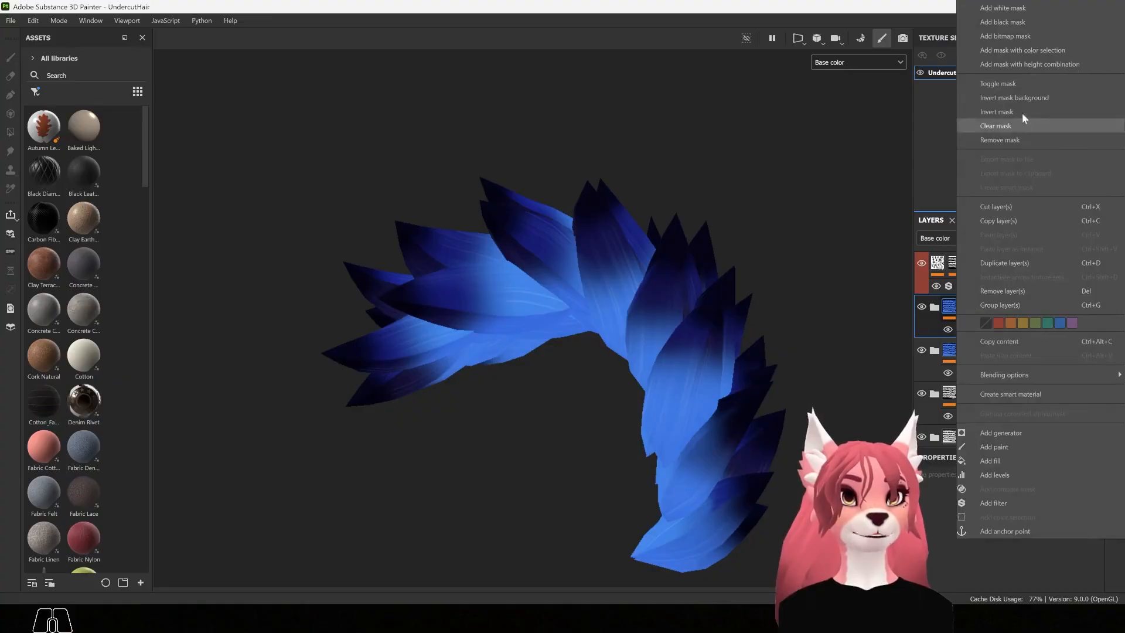
left_click(1026, 22)
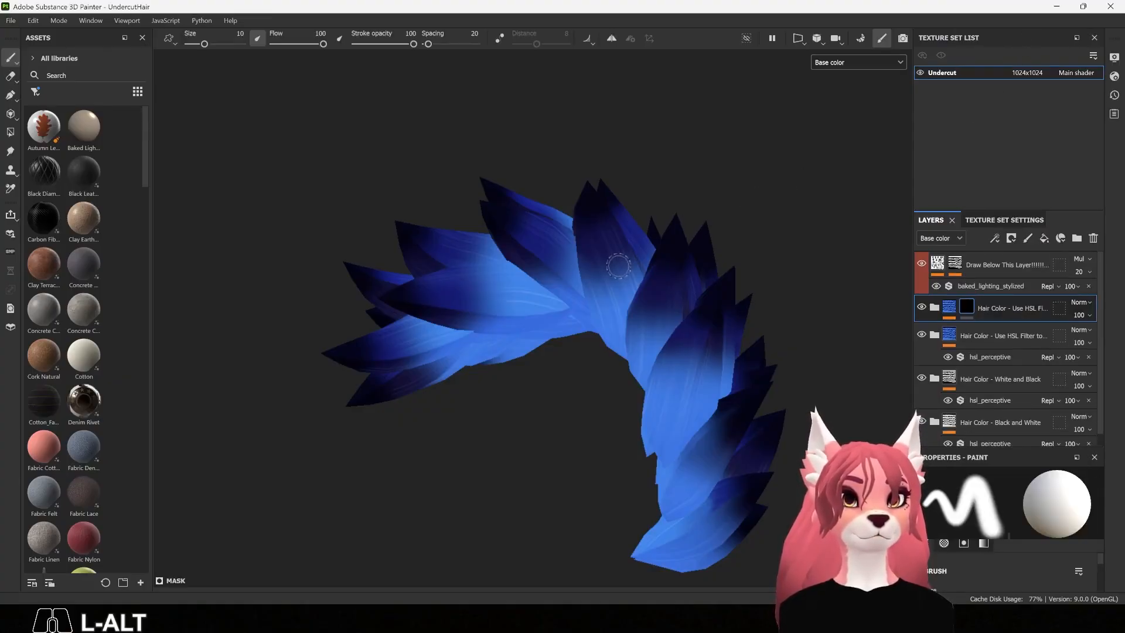
- Change the base color of the Base Color - Main Color layer in the masked copy to pure red
left_click_drag(607, 261, 725, 282, "alt")
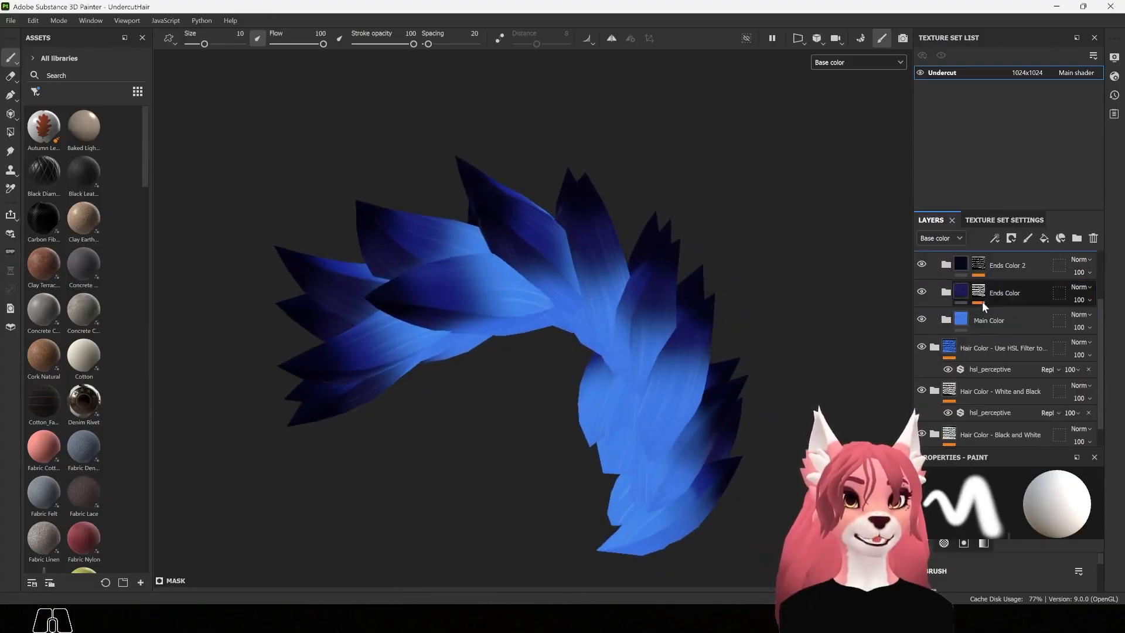
left_click(945, 320)
scroll(973, 343, "down", 1)
left_click(1004, 423)
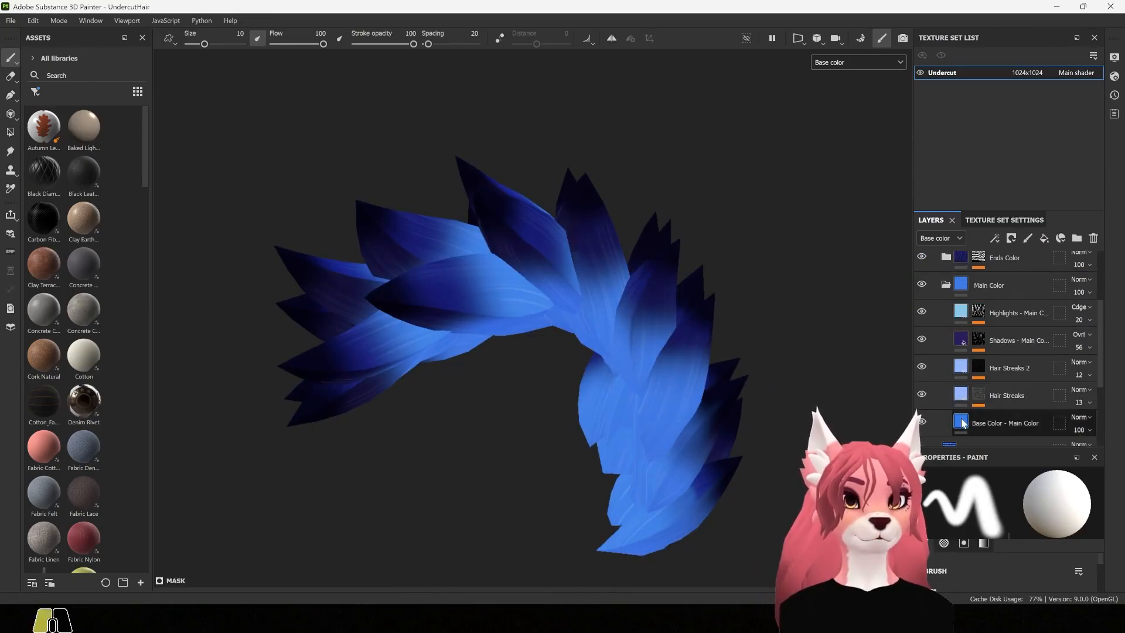
left_click(1038, 568)
left_click_drag(813, 265, 813, 256)
left_click_drag(779, 273, 806, 241)
left_click(818, 221)
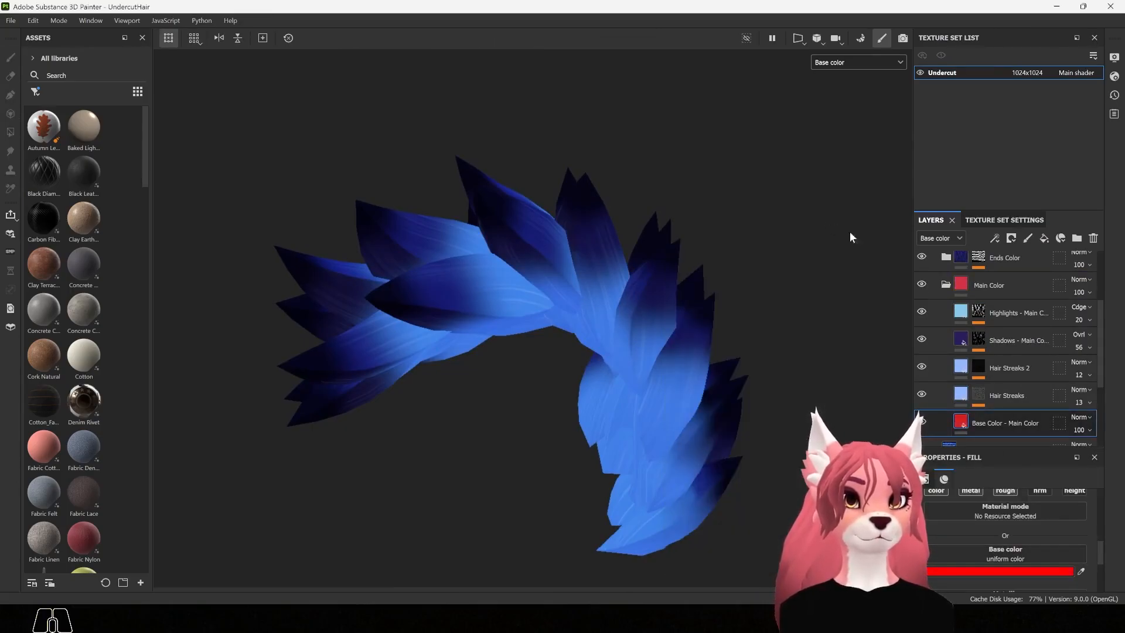
- Collapse the Main Color group and the masked Hair Color group that contains it
left_click(945, 285)
scroll(1000, 317, "up", 2)
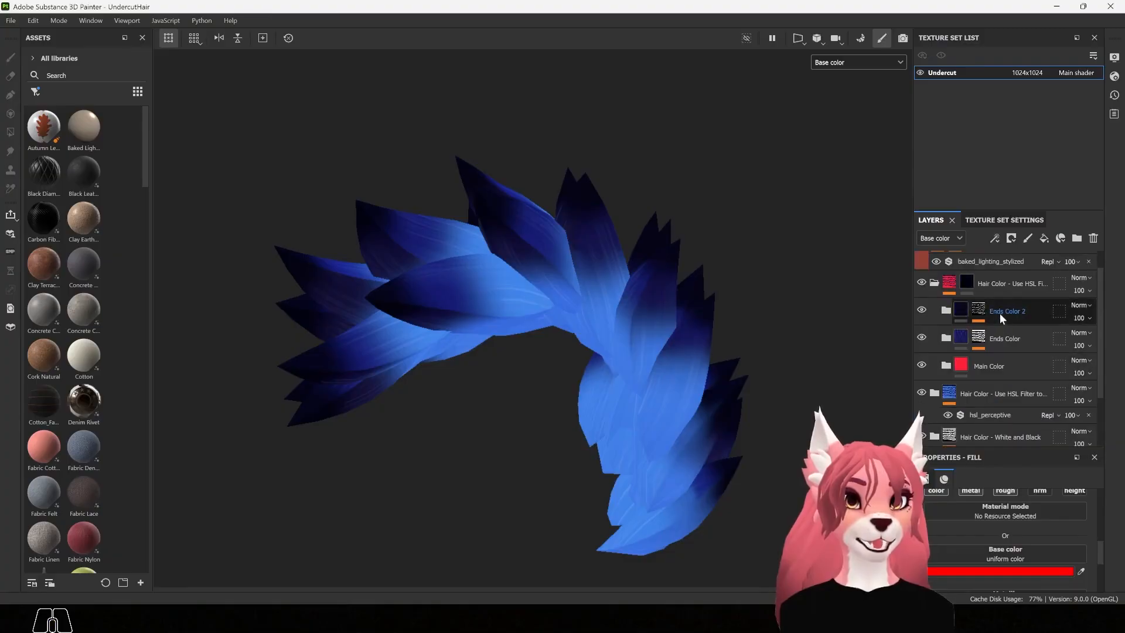
left_click(934, 284)
left_click_drag(813, 361, 475, 221, "alt")
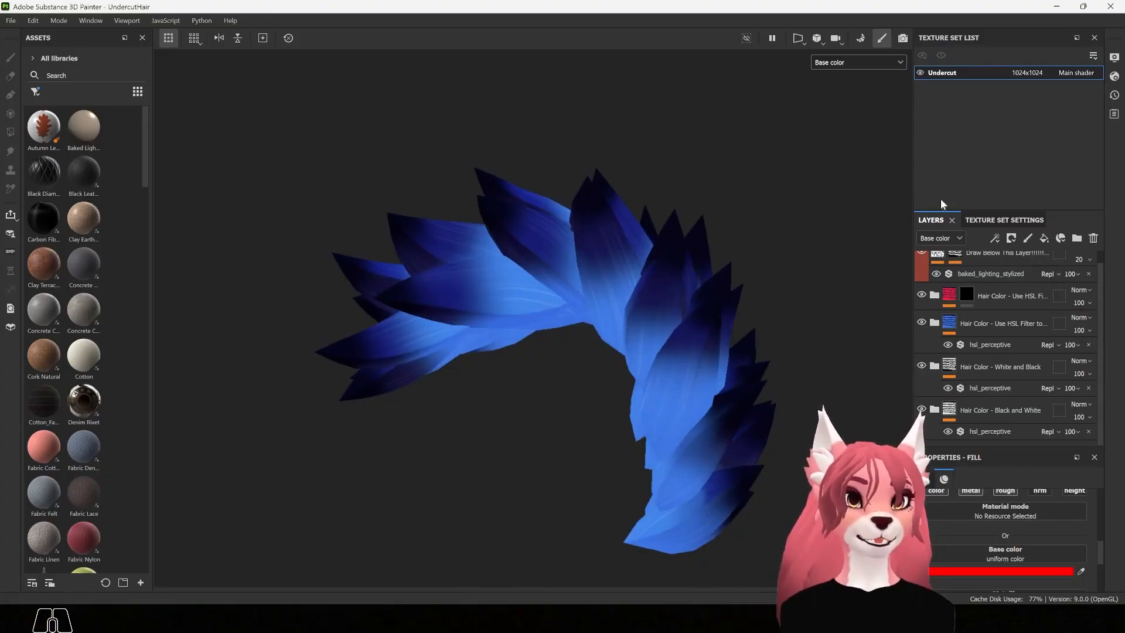
- On the red group's black mask, use Polygon Fill in mesh fill mode to reveal the red color on several hair clumps at one end
left_click(967, 294)
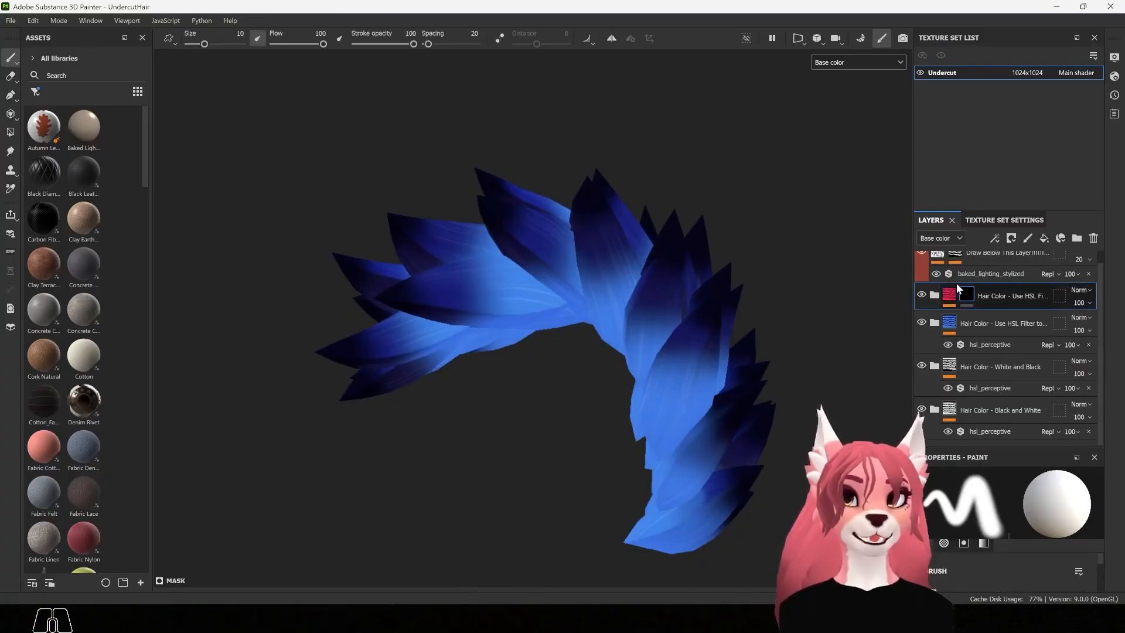
left_click(8, 134)
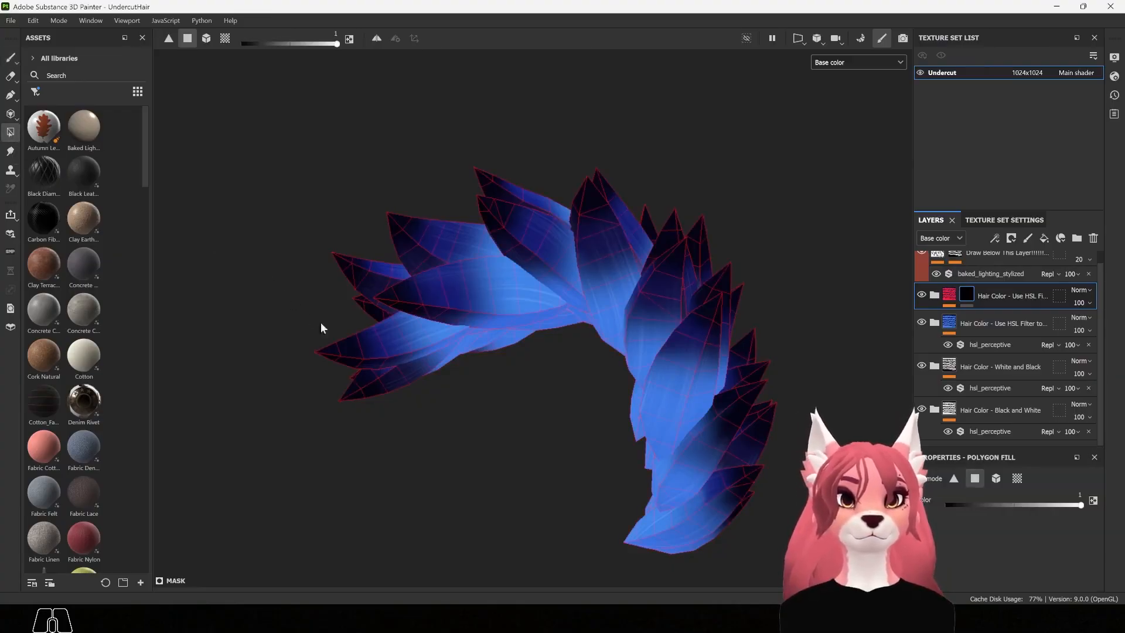
left_click(996, 479)
left_click_drag(429, 398, 562, 439, "alt")
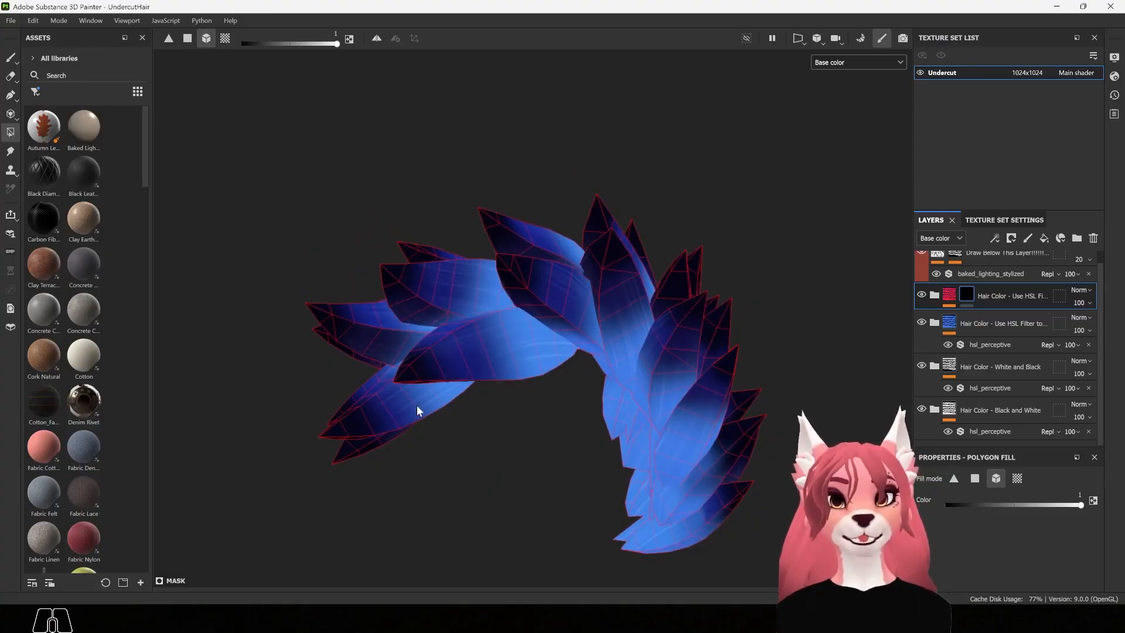
left_click(478, 358)
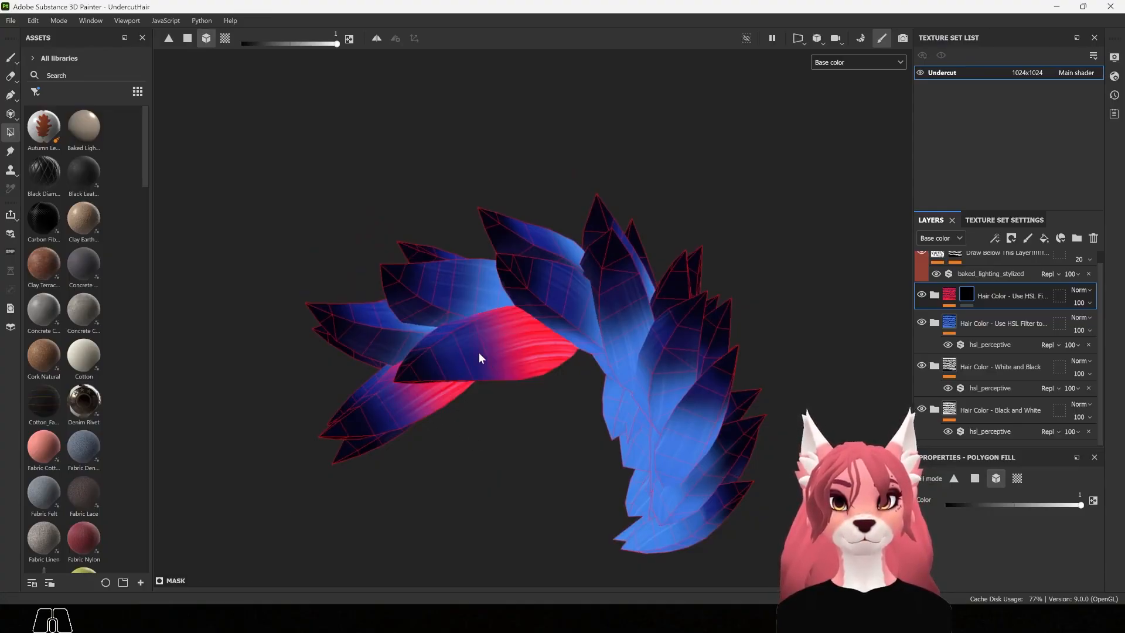
left_click(461, 289)
left_click_drag(352, 322, 311, 382, "alt")
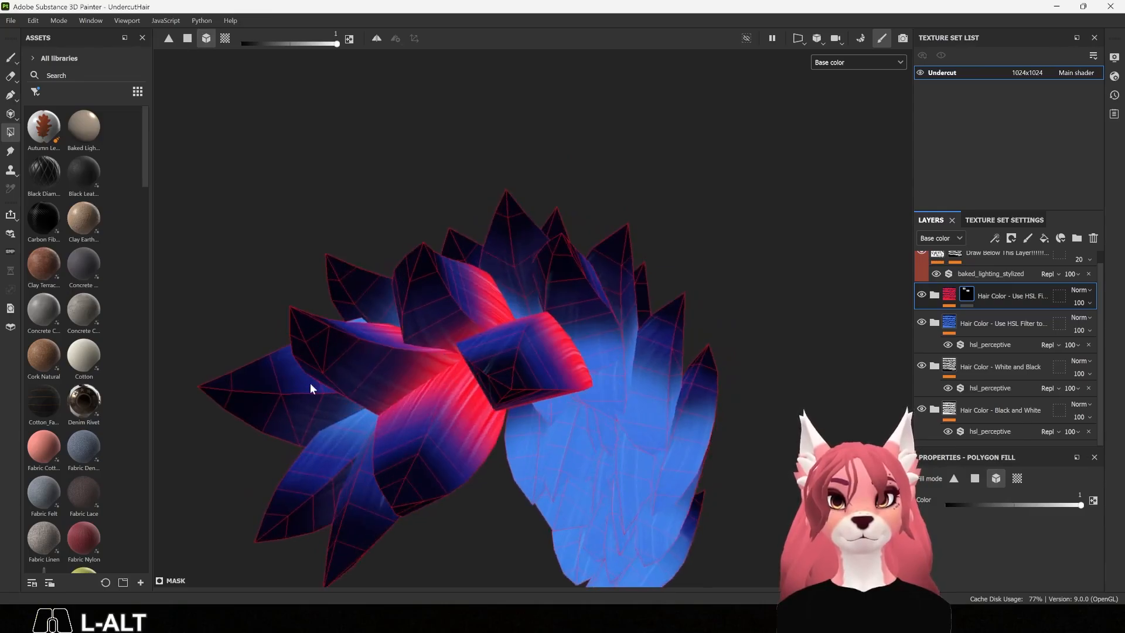
left_click_drag(380, 504, 286, 270, "alt")
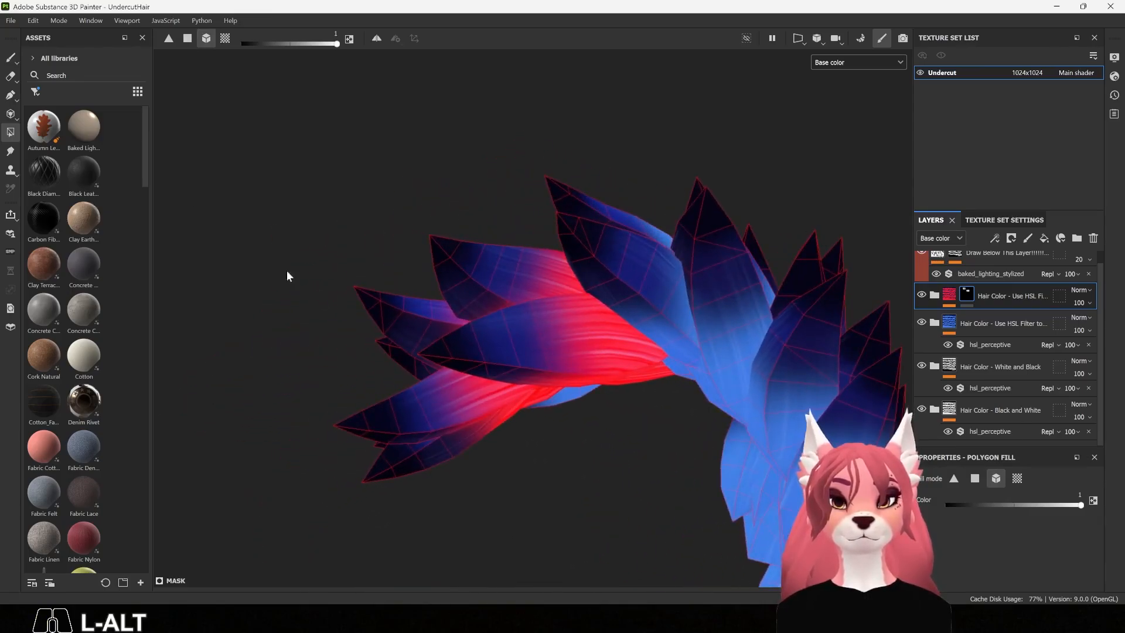
- Expand the masked red Hair Color group and hide its Ends Color and Ends Color 2 subgroups
left_click(933, 295)
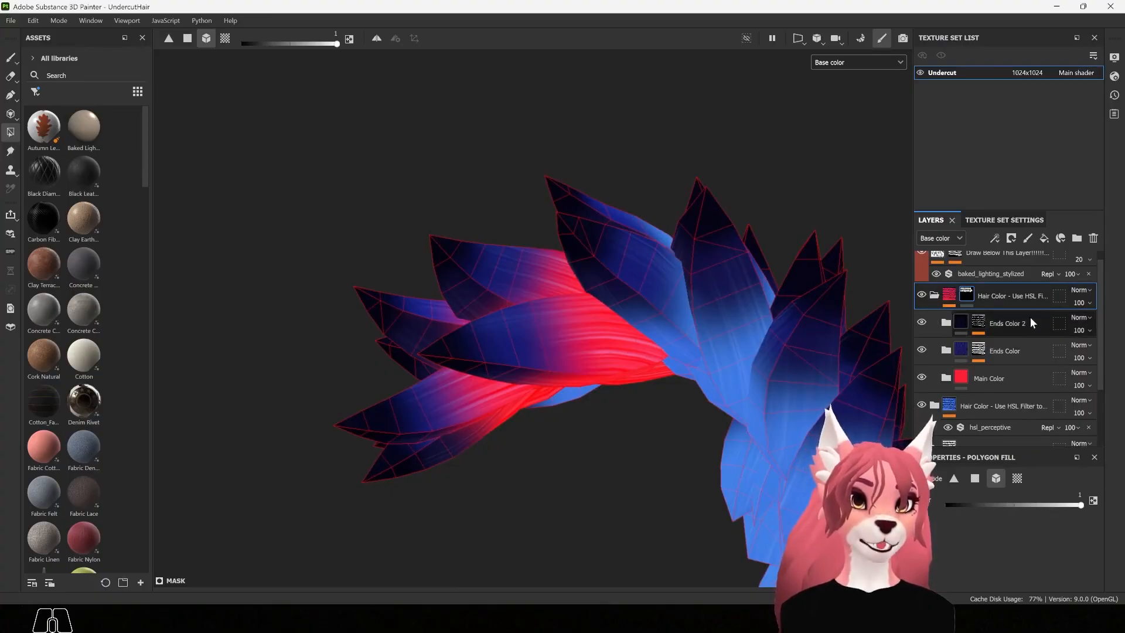
left_click(922, 350)
left_click(922, 323)
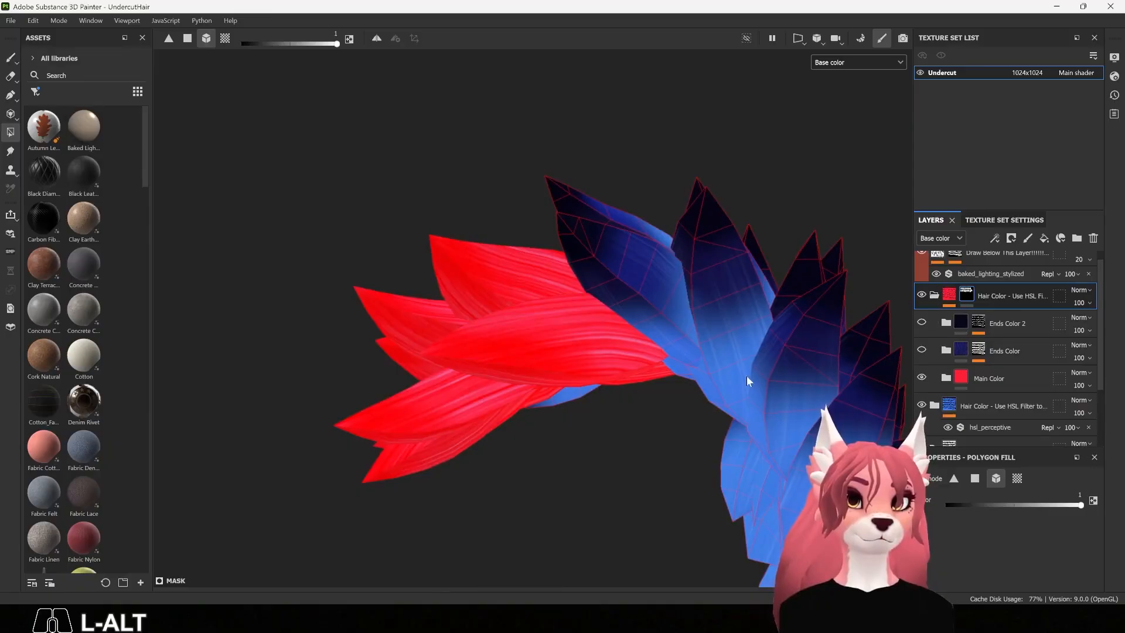
left_click_drag(746, 377, 518, 332, "alt")
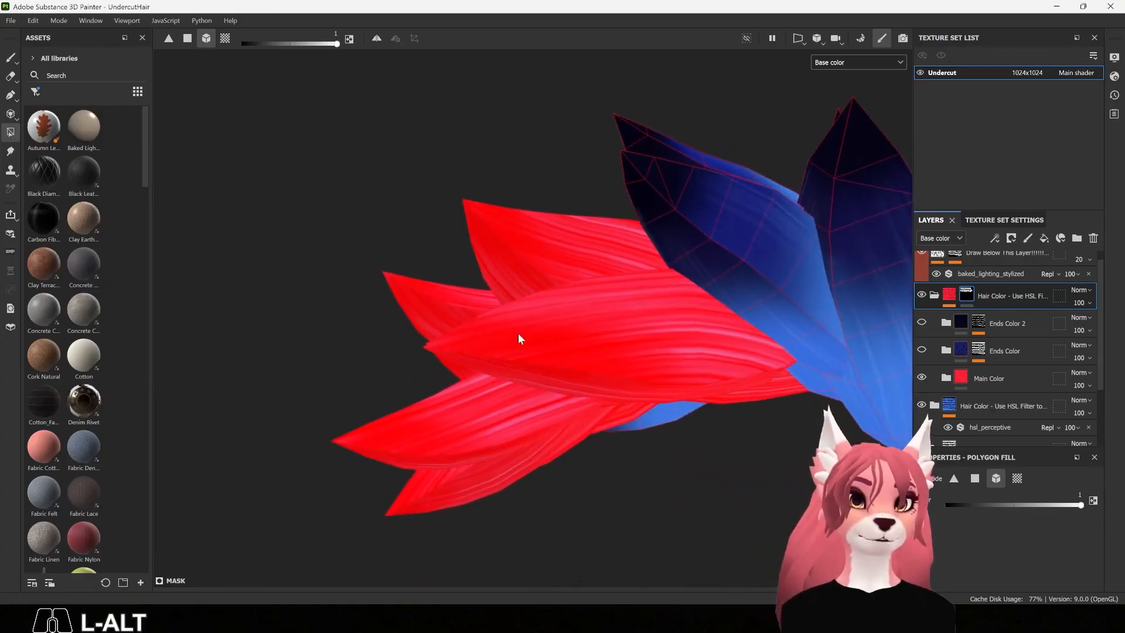
- Expand the red copy's Main Color group and recolor its Hair Streaks and Hair Streaks 2 layers light pink
left_click(945, 378)
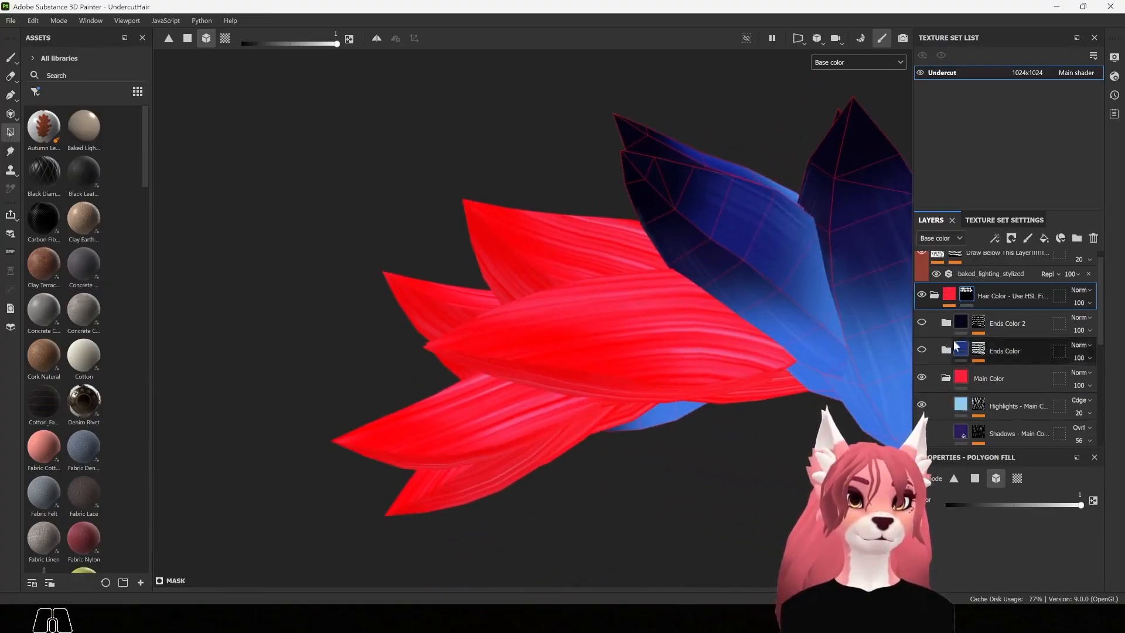
scroll(955, 381, "down", 4)
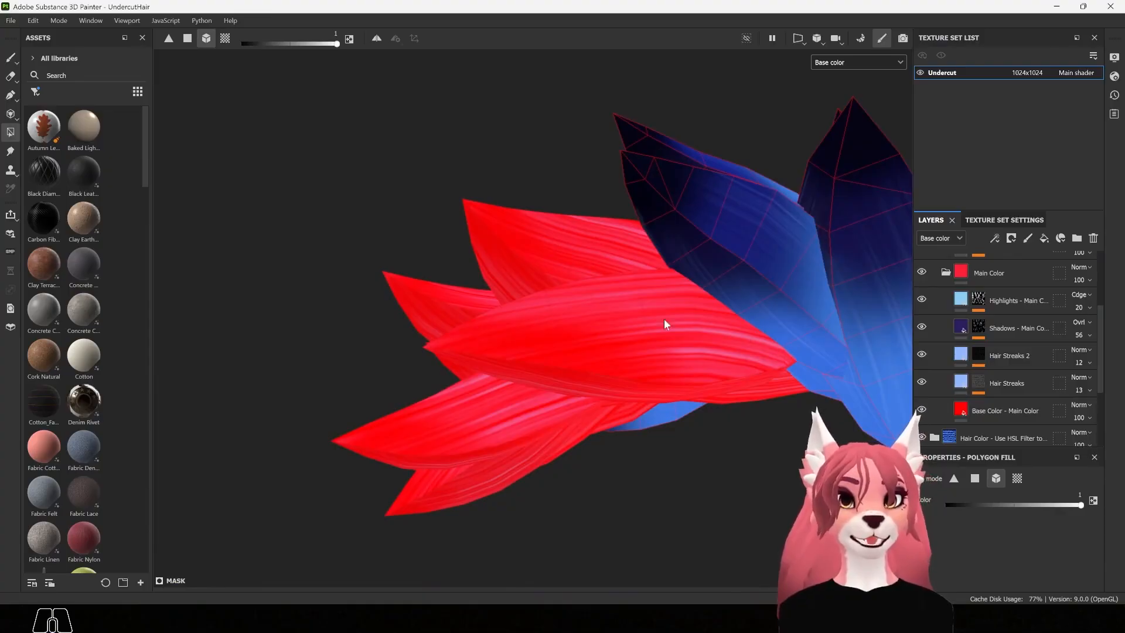
left_click_drag(665, 322, 610, 357, "alt")
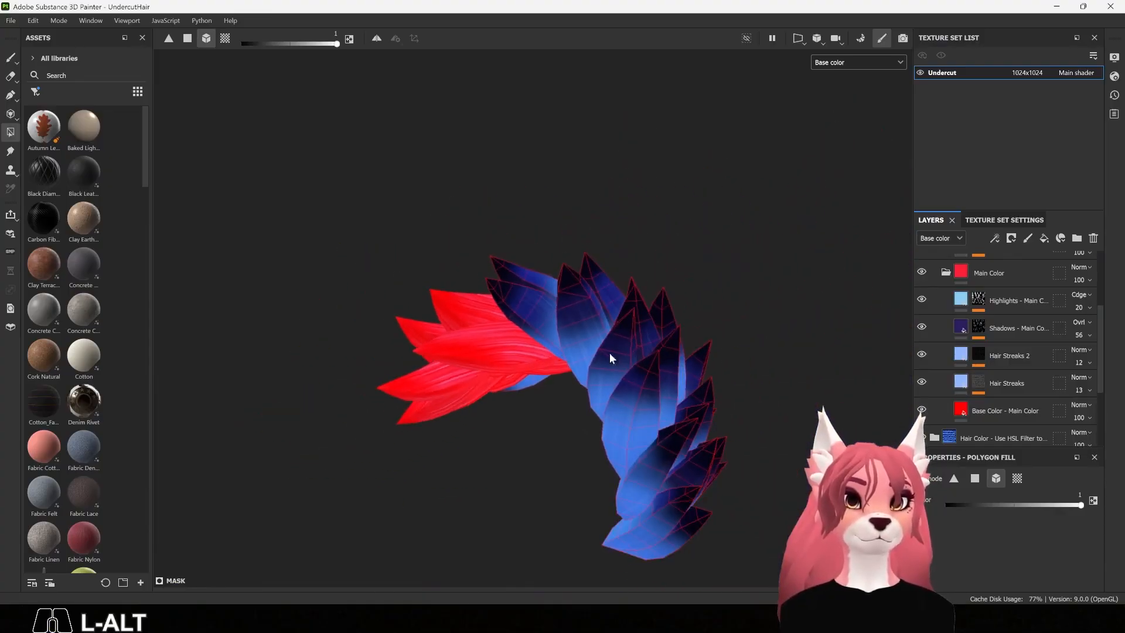
left_click(961, 381)
left_click(956, 353)
left_click(1080, 571)
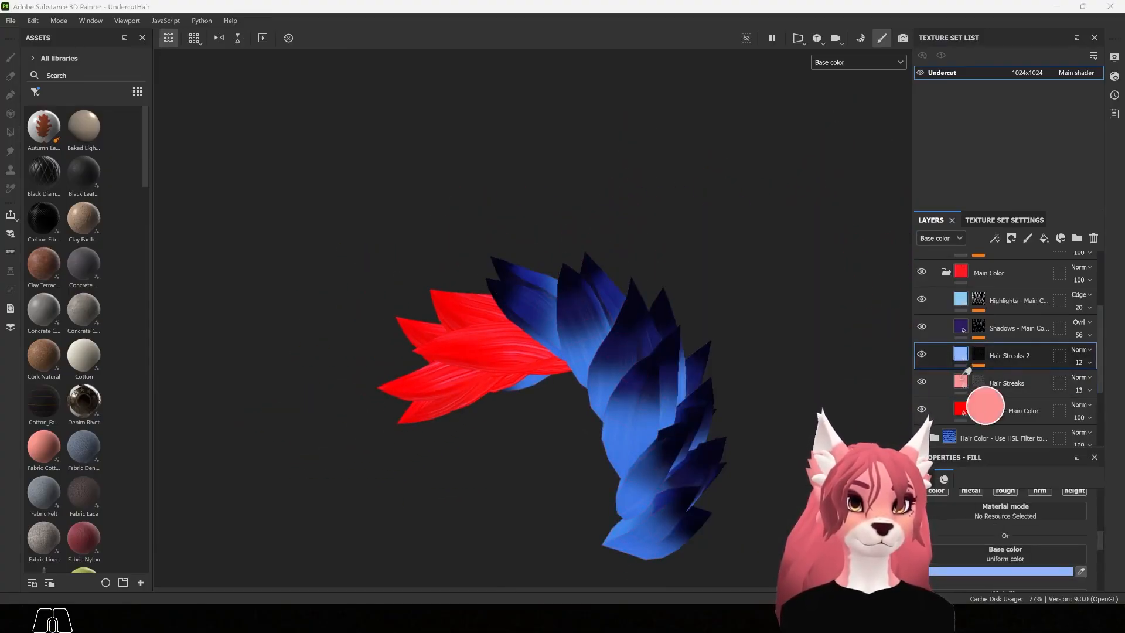
left_click(962, 380)
- Recolor the Main Color group's Shadows layer dark red and its Highlights layer peach
left_click(961, 326)
left_click(984, 571)
left_click_drag(813, 292, 813, 257)
left_click(960, 299)
left_click(985, 571)
scroll(1018, 381, "up", 2)
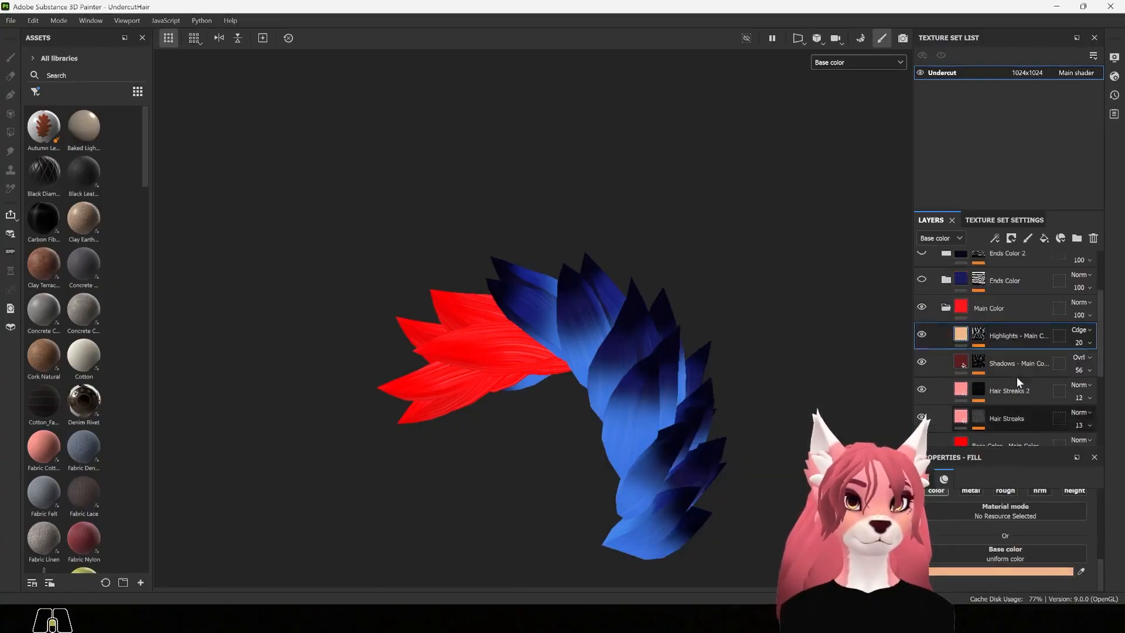
- Collapse Main Color, show and expand the Ends Color group, and set its Base Color - Ends Color layer to dark red
left_click(945, 342)
left_click(922, 315)
left_click(946, 315)
scroll(955, 363, "down", 1)
left_click(961, 389)
left_click(1016, 571)
left_click(810, 397)
left_click(551, 359)
left_click(781, 356)
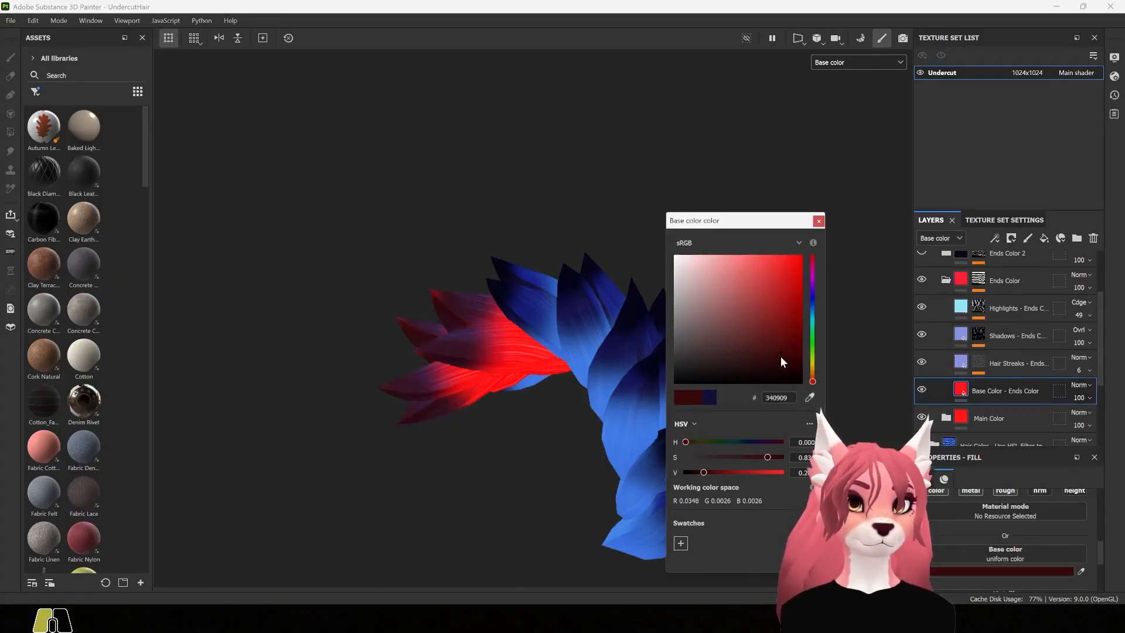
- Recolor the Ends Color group's Hair Streaks and Shadows layers bright red and its Highlights layer peach
left_click(961, 362)
left_click(1081, 571)
left_click(960, 416)
left_click(961, 334)
left_click(1082, 568)
left_click(961, 362)
left_click(960, 306)
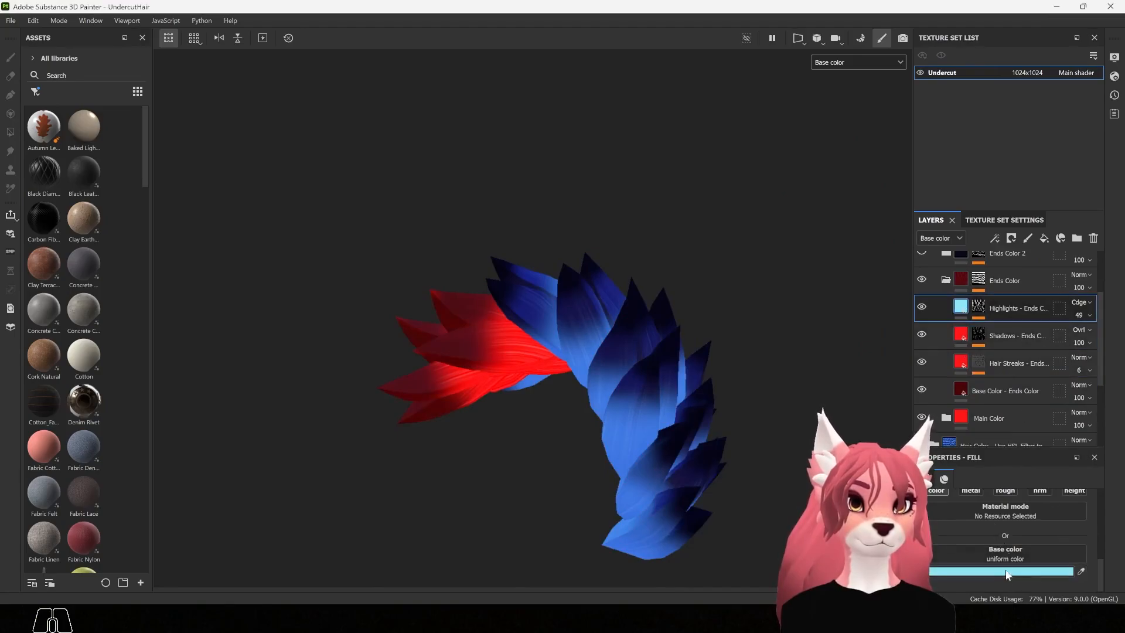
left_click(1008, 571)
left_click_drag(813, 319, 813, 264)
- Show the Ends Color 2 group and shift the Base Color - Ends Color layer to a very dark magenta-red
scroll(972, 363, "up", 1)
left_click(920, 288)
left_click(960, 426)
left_click(1016, 571)
left_click(783, 370)
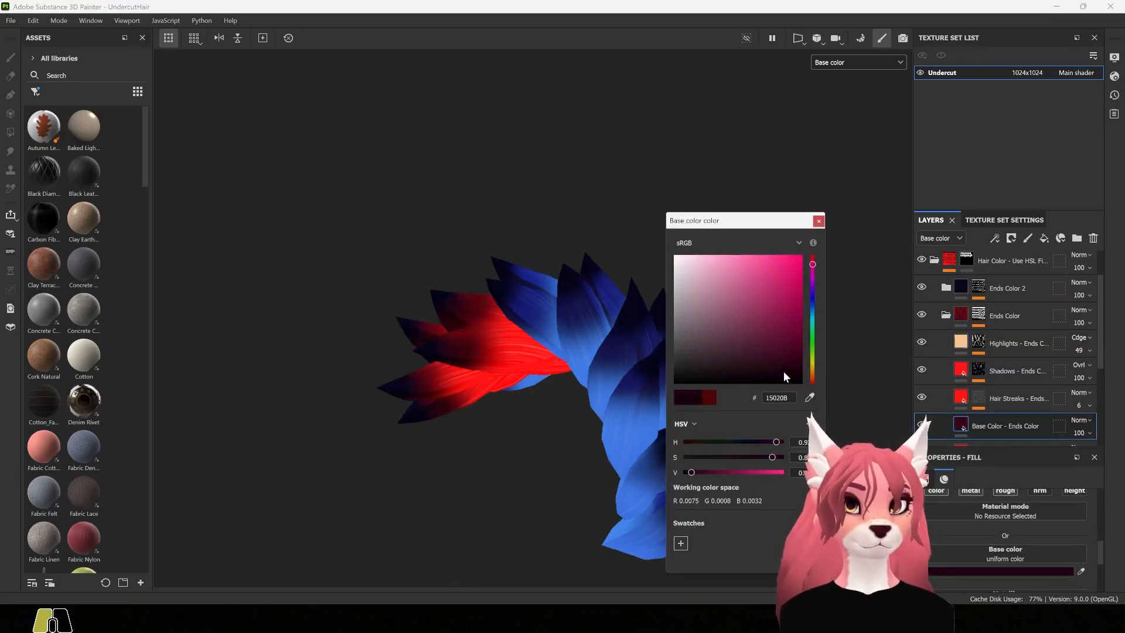
- Collapse Ends Color, expand Ends Color 2, and change its Base Color - Ends Color 2 layer to a reddish near-black
left_click(946, 314)
left_click(946, 287)
left_click(961, 397)
left_click(1039, 572)
left_click_drag(813, 337, 807, 408)
- Recolor the Ends Color 2 group's Hair Streaks layer light pink and its Shadows layer dark red
left_click(961, 369)
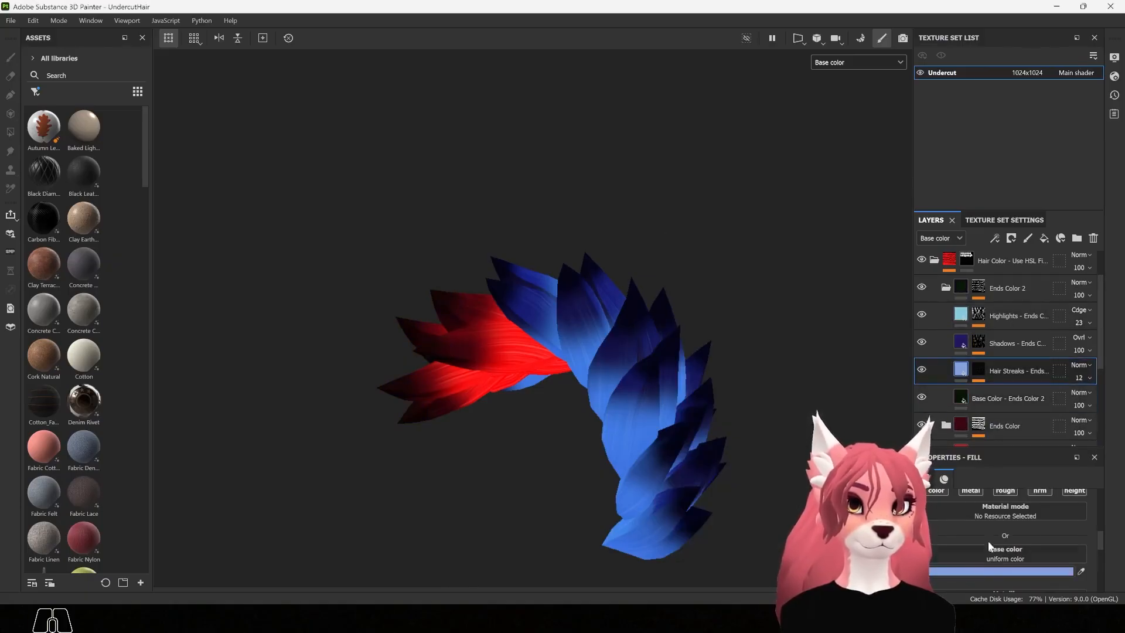
left_click(996, 571)
left_click_drag(813, 305, 816, 256)
left_click(961, 342)
left_click(1017, 571)
left_click_drag(813, 295, 820, 244)
left_click(820, 221)
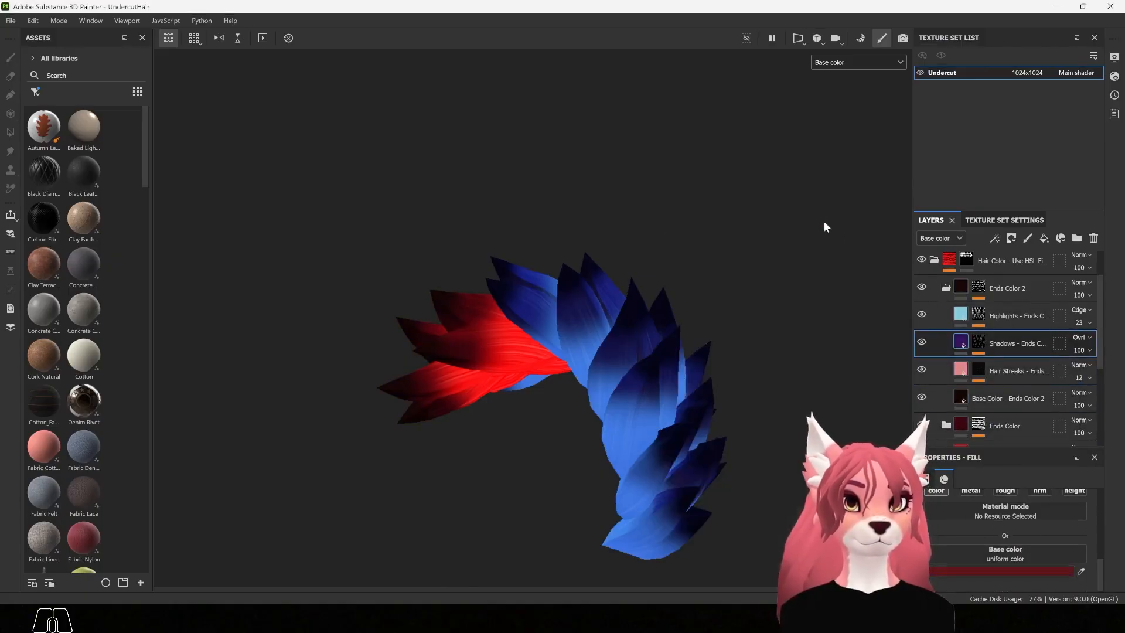
- Recolor the Ends Color 2 group's Highlights layer pink and collapse the red Hair Color group
left_click(960, 315)
left_click(1011, 572)
left_click_drag(813, 315, 814, 257)
left_click(818, 221)
left_click(945, 289)
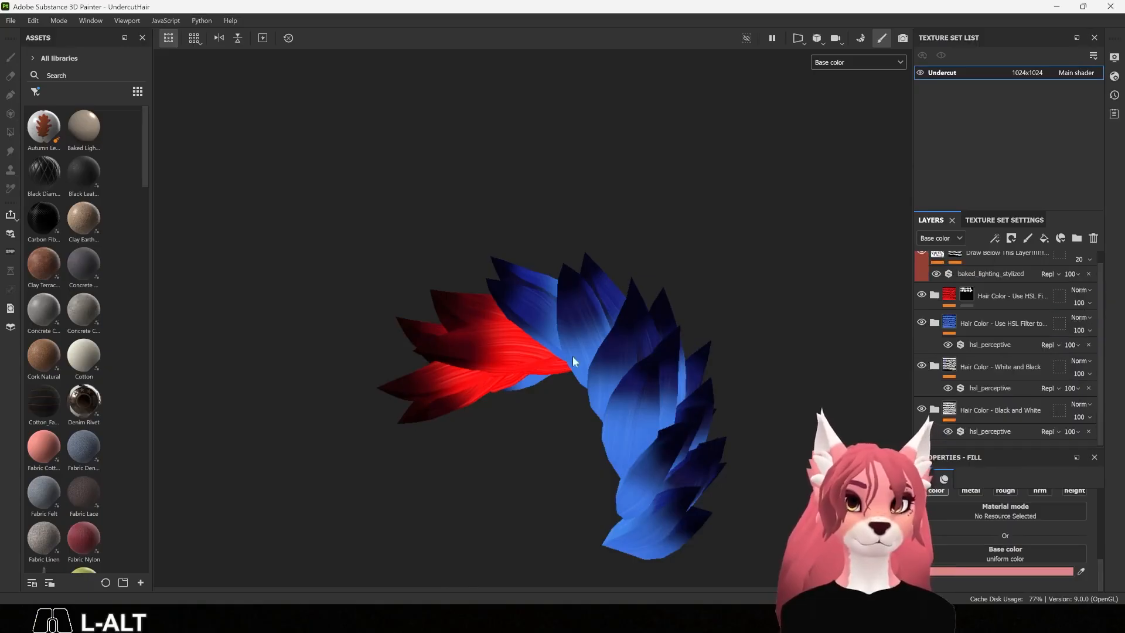
left_click_drag(715, 371, 396, 406, "alt")
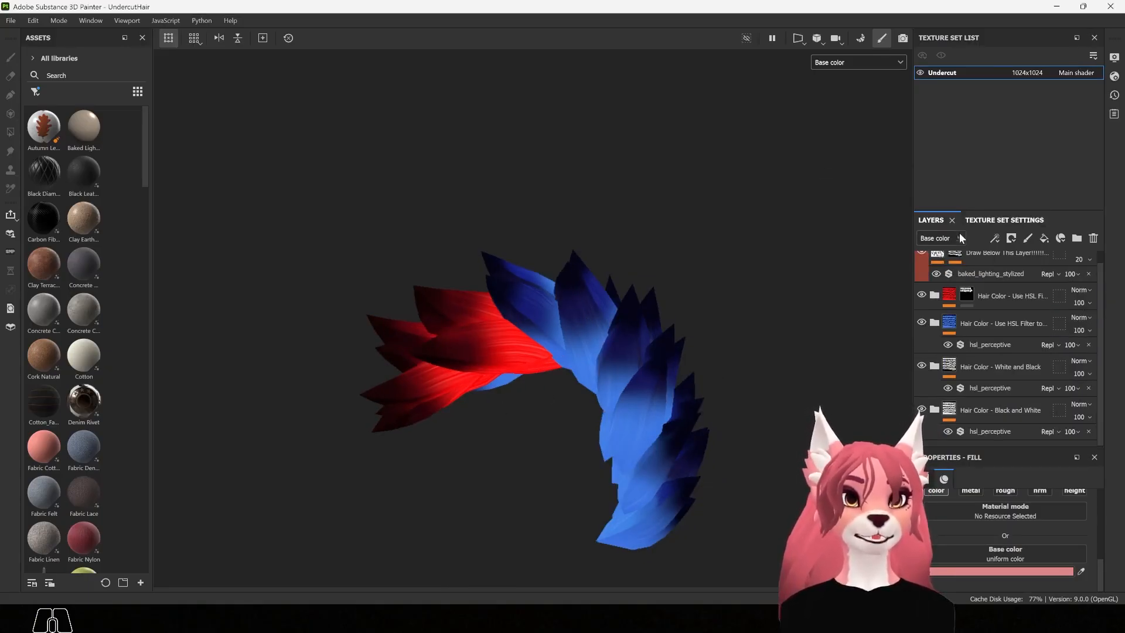
- Prepare to paint on the red group's mask with the Basic Soft brush at size 66.57
left_click(969, 295)
key("4")
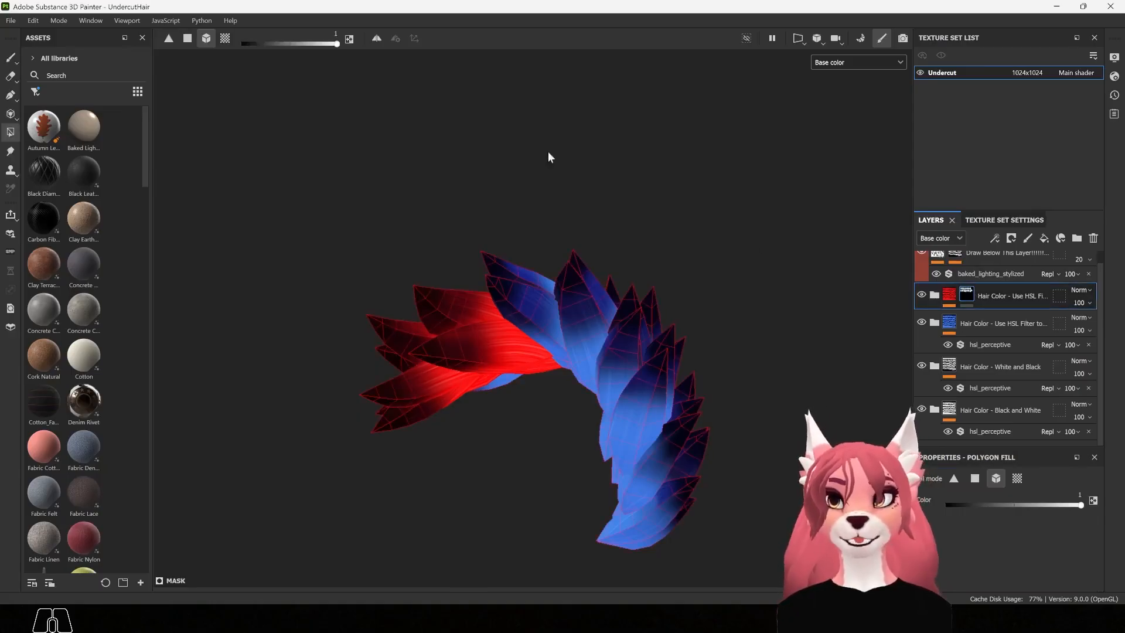
left_click(11, 58)
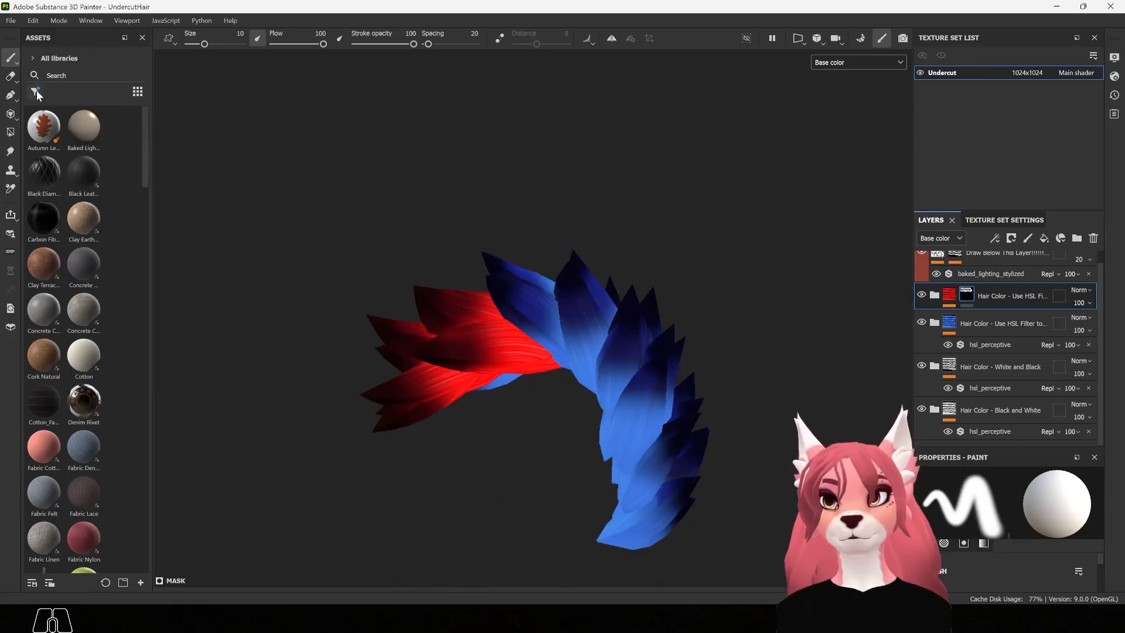
left_click(36, 91)
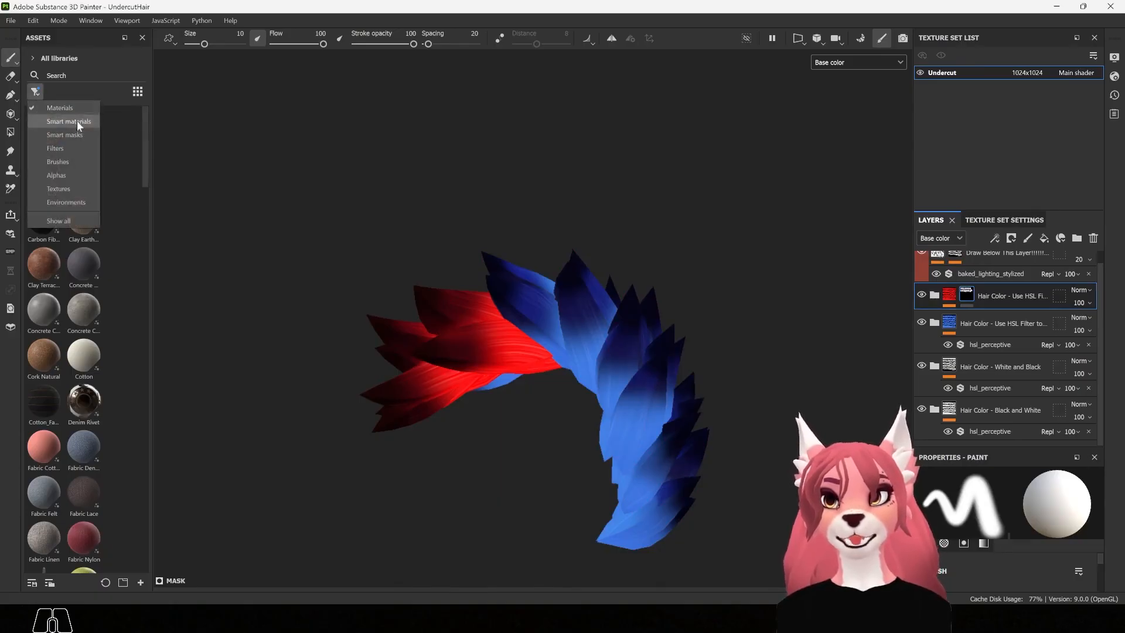
left_click(68, 161)
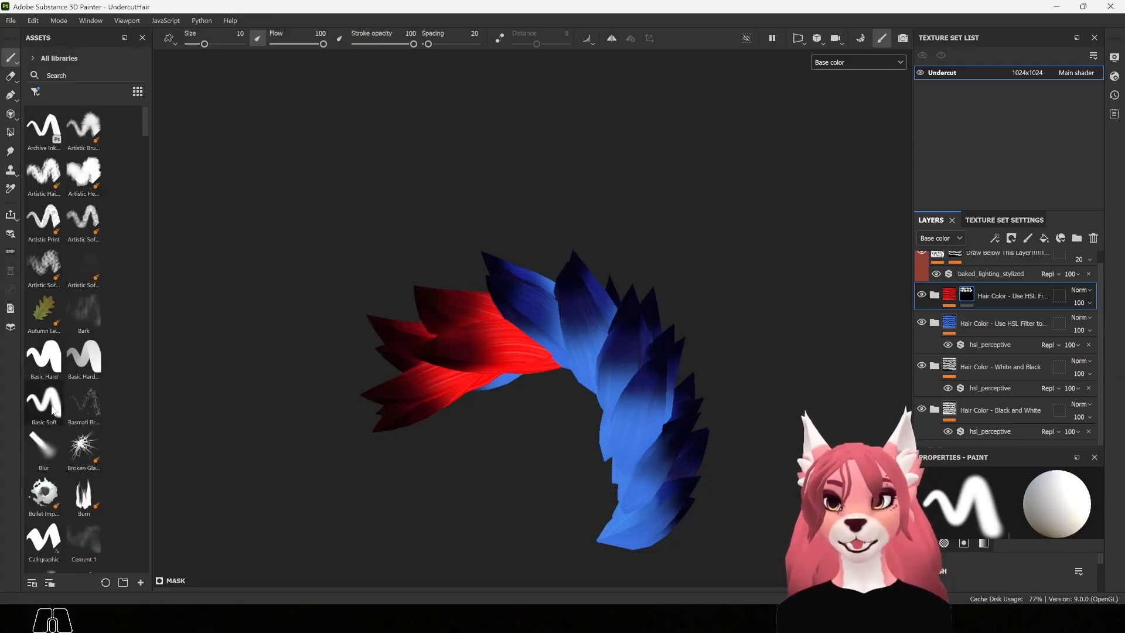
mouse_move(285, 217)
left_mouse_down("alt")
mouse_move(422, 250)
mouse_move(480, 191)
left_mouse_up("alt")
right_click_drag(449, 199, 450, 198, "ctrl")
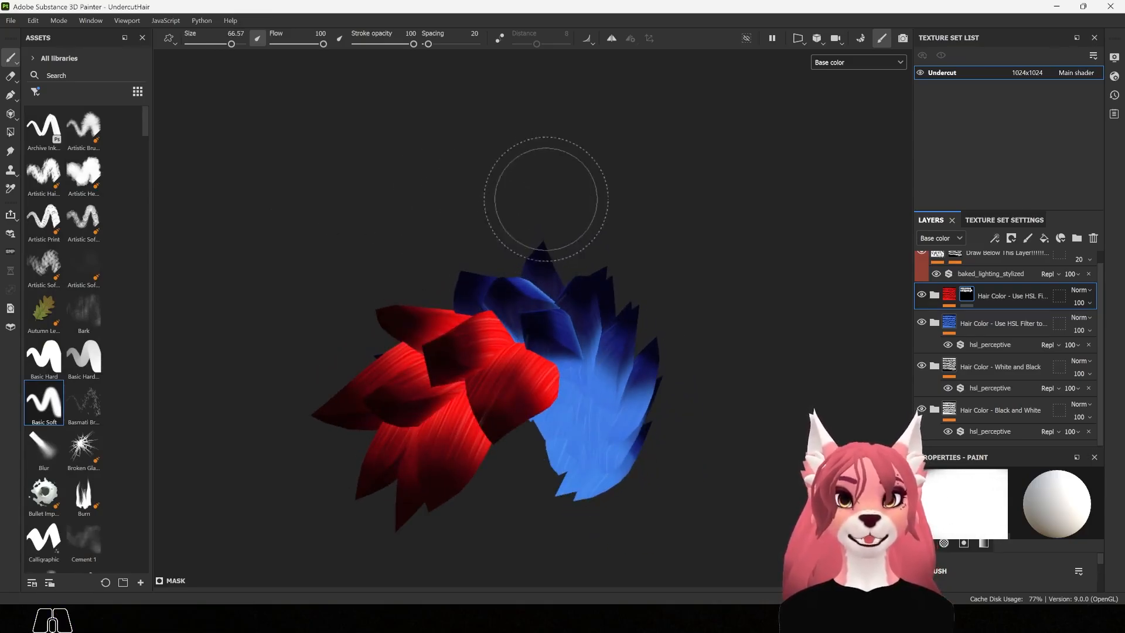
- Enable symmetry and paint the mask softly to extend the red onto the clumps at the red-blue border
left_click(612, 38)
mouse_move(621, 157)
left_mouse_down("alt")
mouse_move(533, 291)
mouse_move(340, 271)
mouse_move(451, 281)
mouse_move(483, 334)
left_mouse_up("alt")
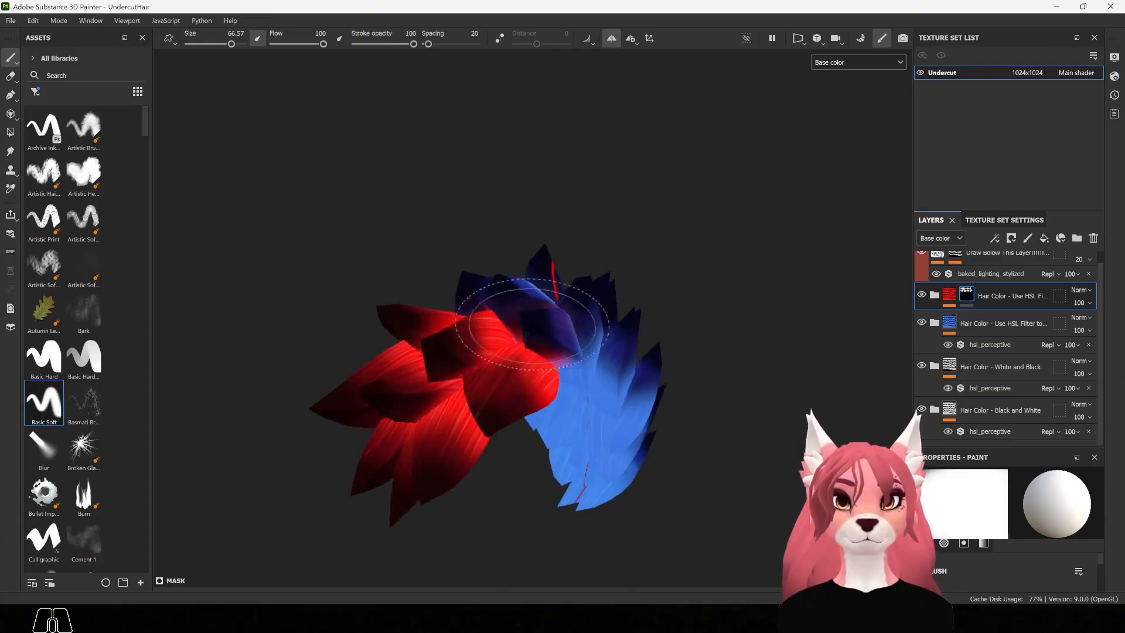
left_click_drag(493, 295, 414, 327, "alt")
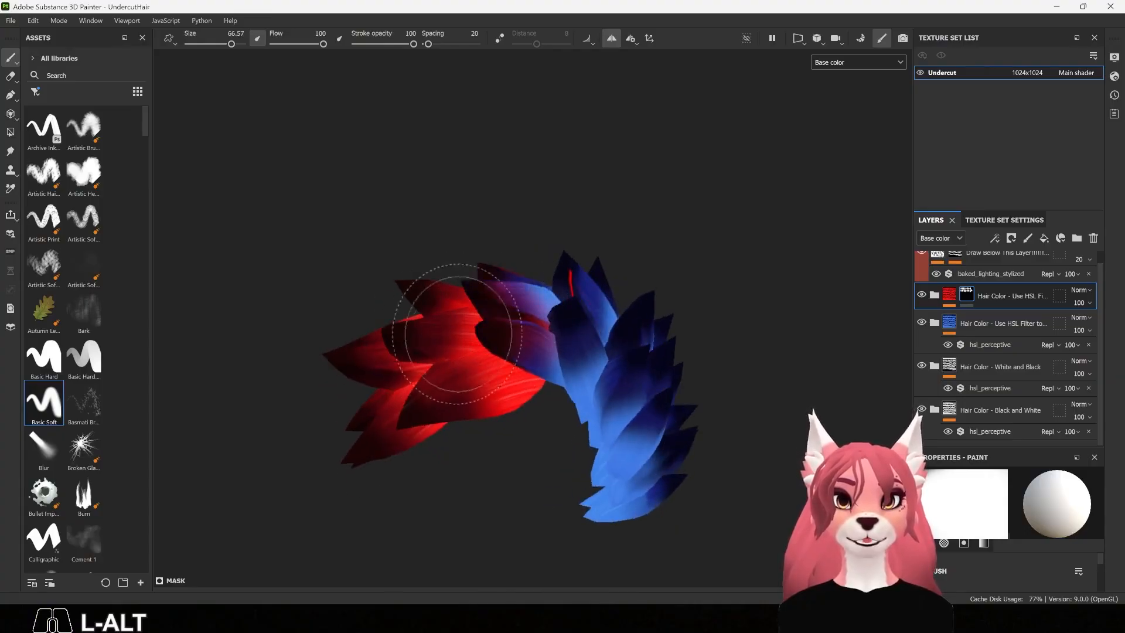
mouse_move(414, 402)
left_mouse_down("alt")
mouse_move(471, 332)
mouse_move(502, 252)
left_mouse_up("alt")
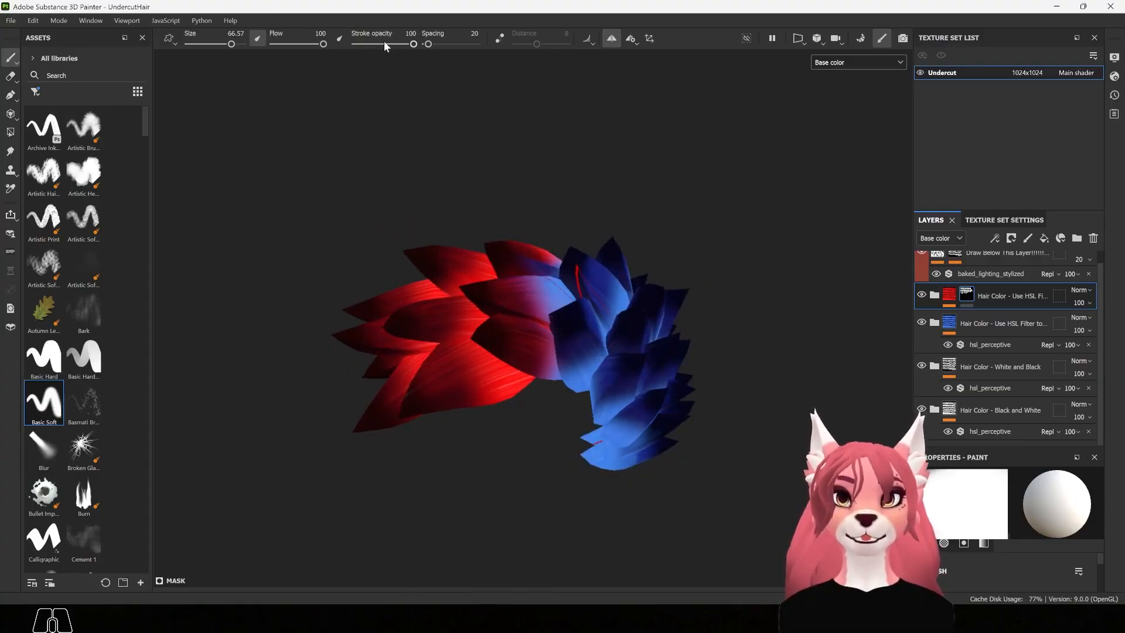
- Set stroke opacity to 31 and brush size to 85.72, then paint the mask to blend red into the neighboring blue clumps
left_click_drag(385, 44, 373, 44)
right_click_drag(495, 302, 503, 301, "ctrl")
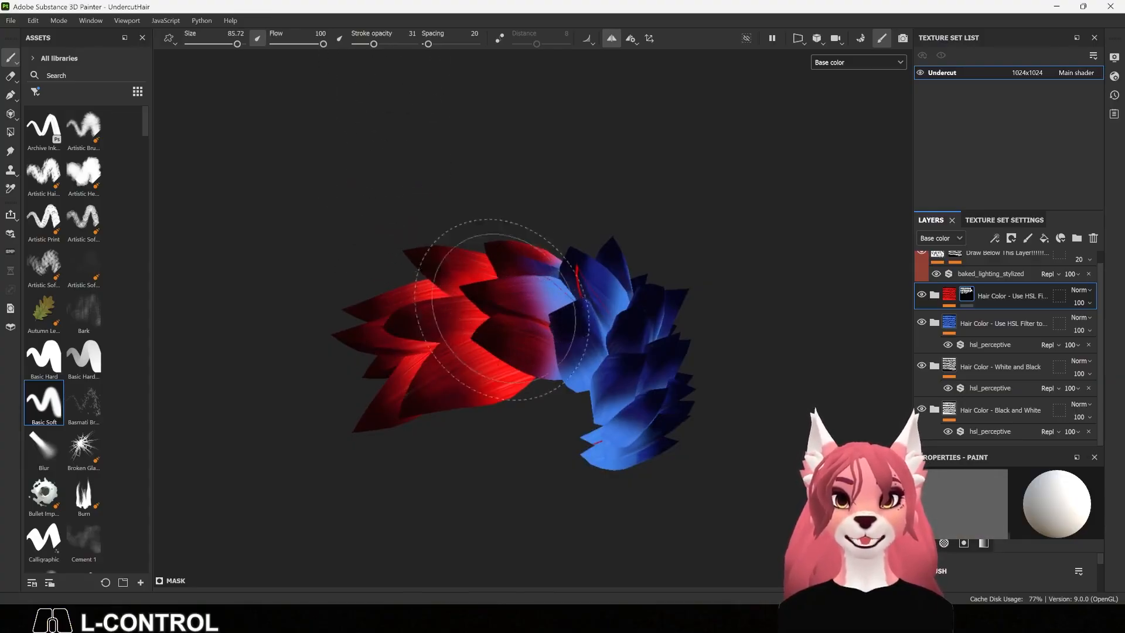
left_click_drag(504, 309, 513, 310, "alt")
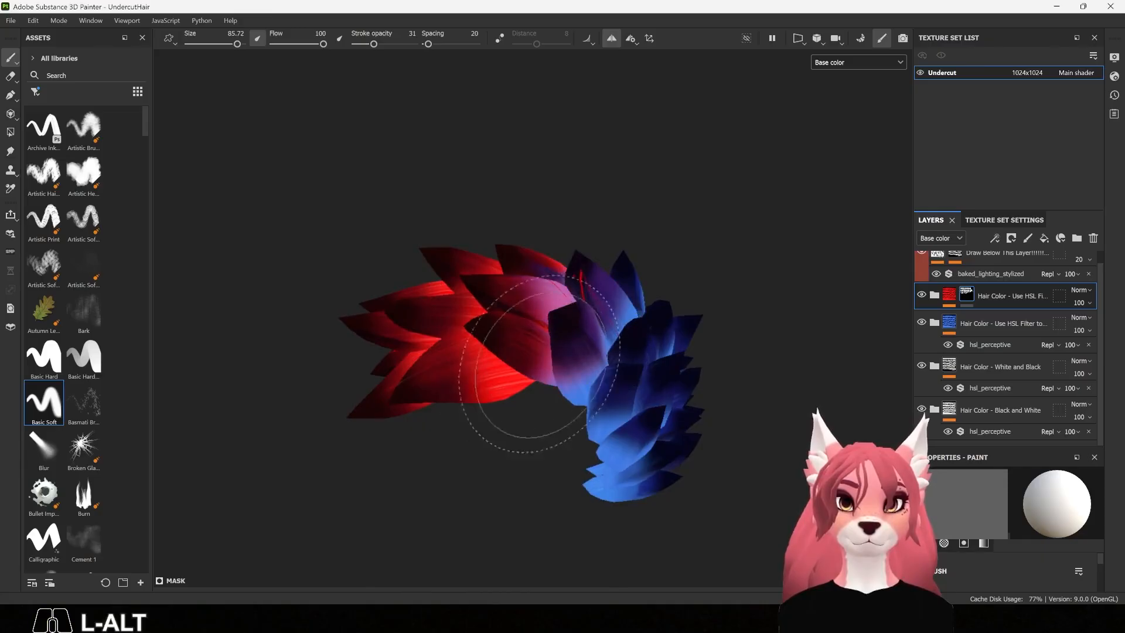
left_click_drag(539, 363, 538, 351, "alt")
left_click_drag(558, 397, 398, 345, "alt")
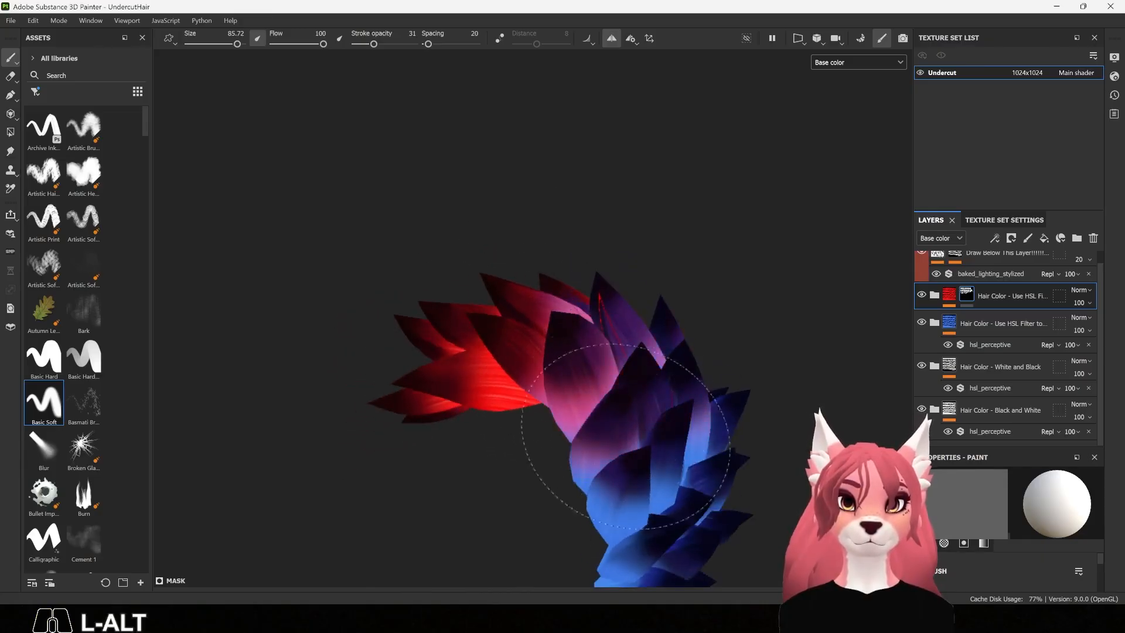
left_click_drag(625, 436, 540, 414, "alt")
left_click_drag(371, 326, 564, 230, "alt")
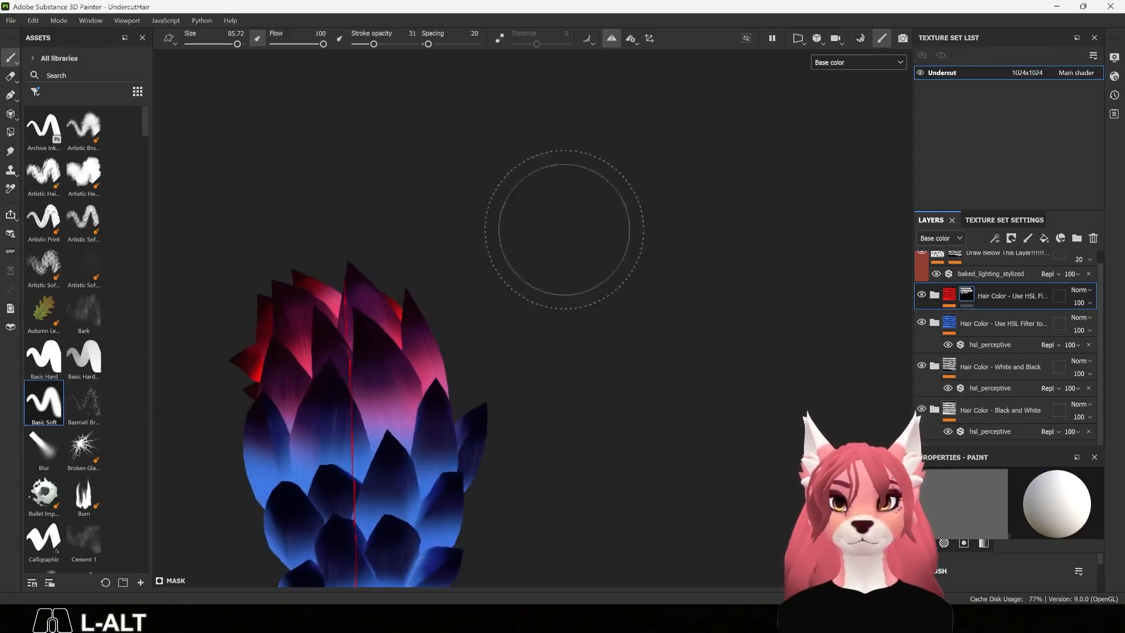
- Lower stroke opacity to 14, enlarge the brush to 100, and soften the red-to-blue transition further on the mask
left_click_drag(377, 43, 364, 43)
mouse_move(404, 246)
left_mouse_down("alt")
mouse_move(439, 276)
mouse_move(470, 281)
left_mouse_up("alt")
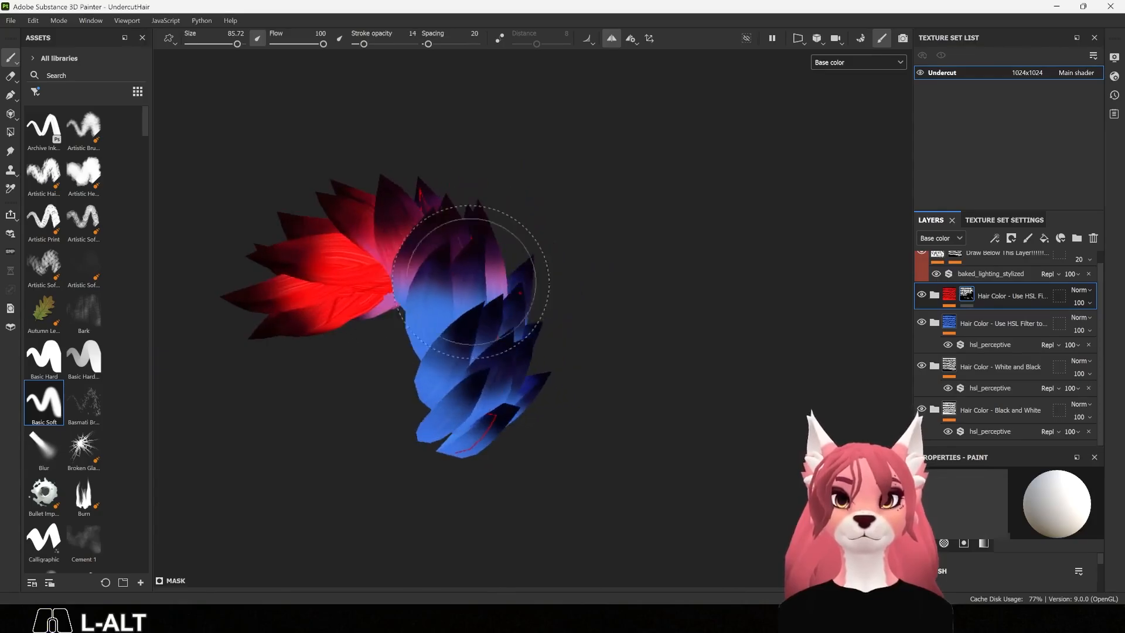
right_click_drag(470, 281, 485, 279, "ctrl")
left_click_drag(485, 279, 425, 288)
mouse_move(550, 269)
left_mouse_down("alt")
mouse_move(505, 281)
mouse_move(532, 288)
mouse_move(345, 243)
left_mouse_up("alt")
left_click_drag(469, 252, 629, 222, "alt")
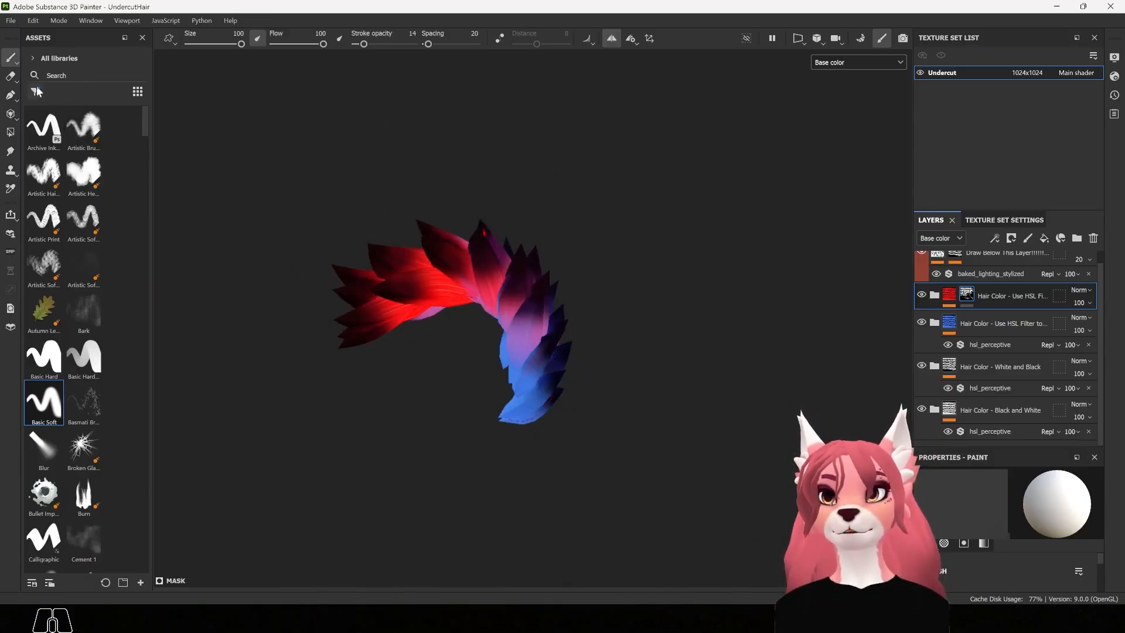
- Export the Undercut texture set to F:/ with the Document channels + Normal + AO (No Alpha) template
left_click(11, 20)
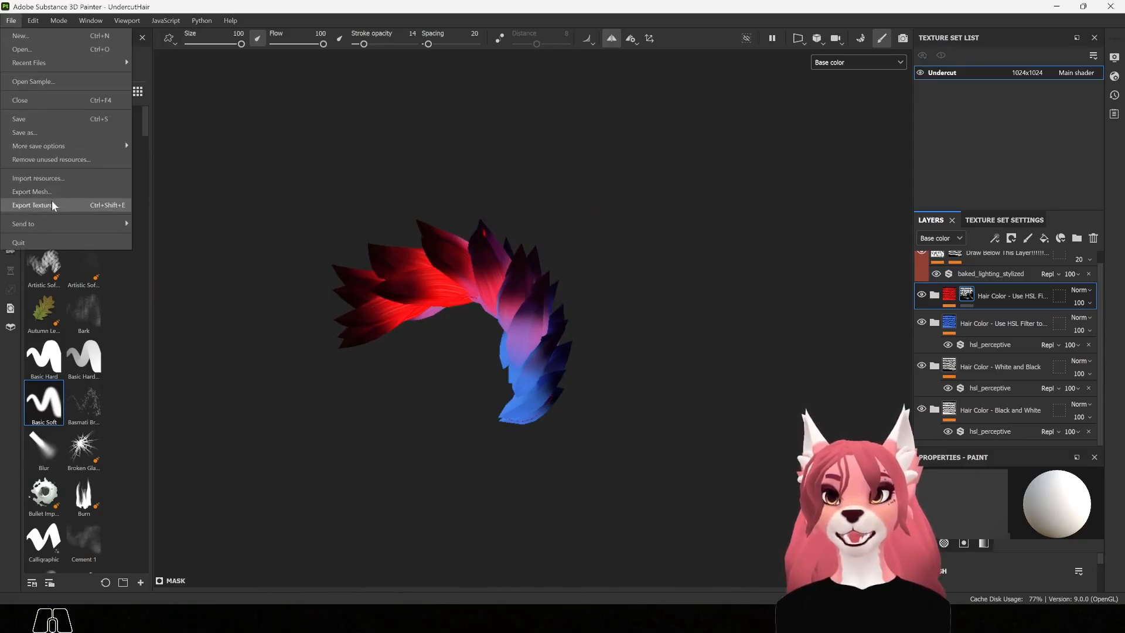
left_click(35, 205)
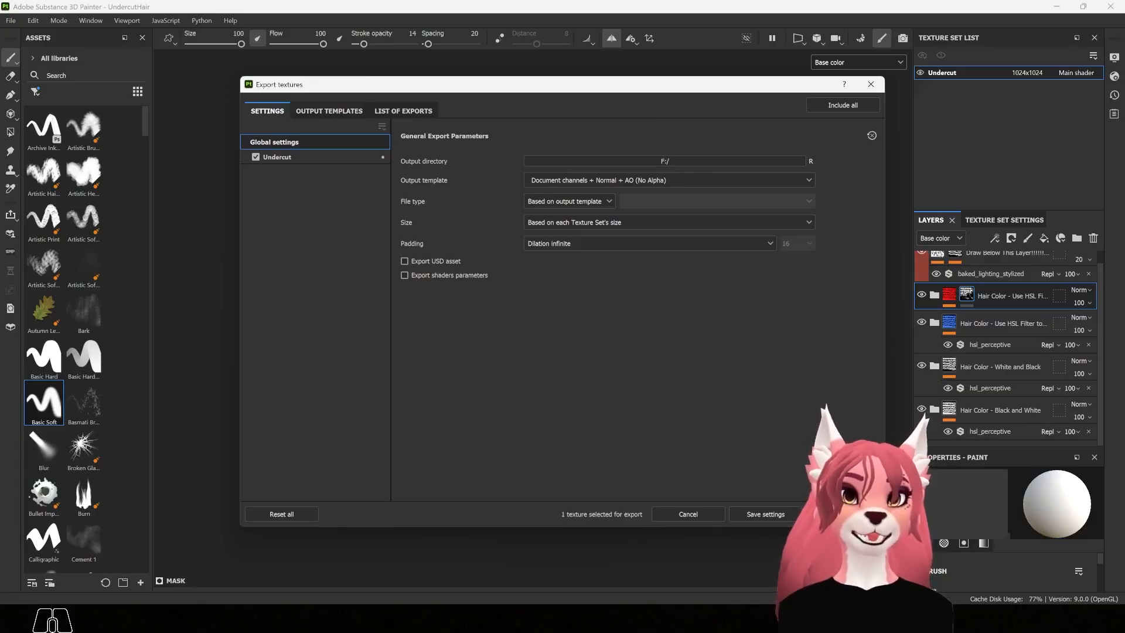
left_click(844, 513)
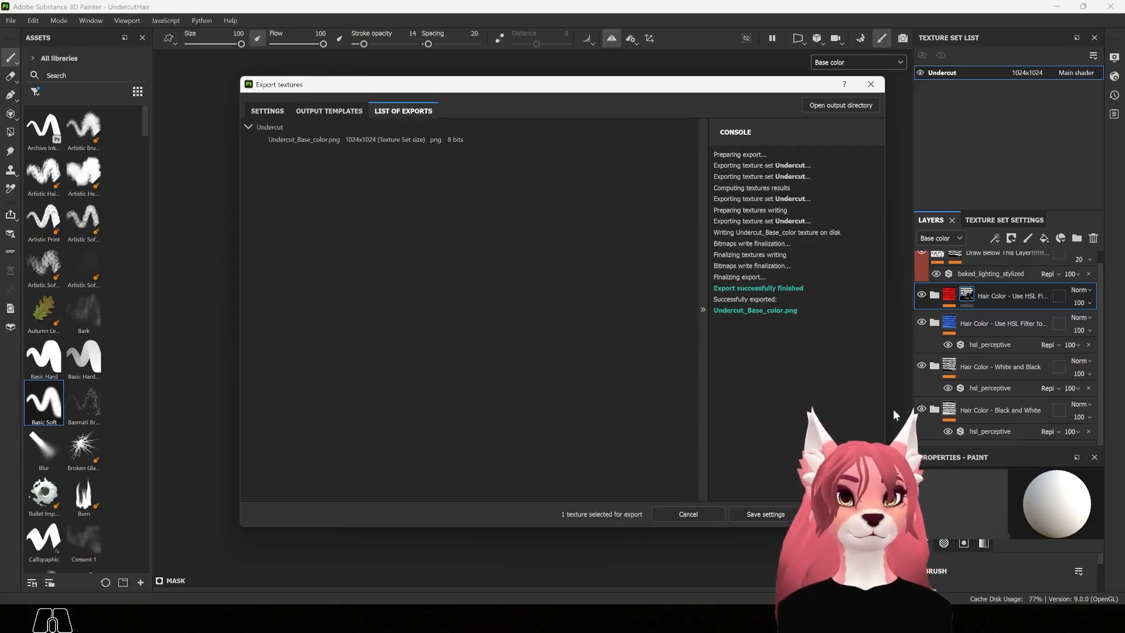
left_click(873, 88)
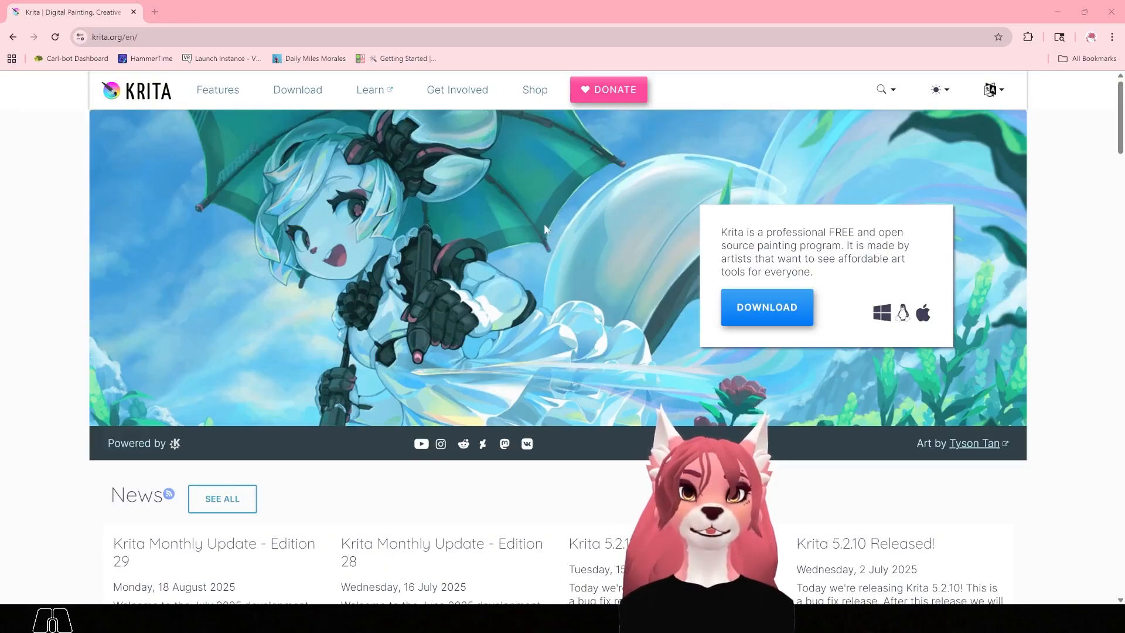
- Switch to the UndercutHair document in Krita, collapse the three main Hair Color groups and hide the Color Guide group
left_click(1056, 14)
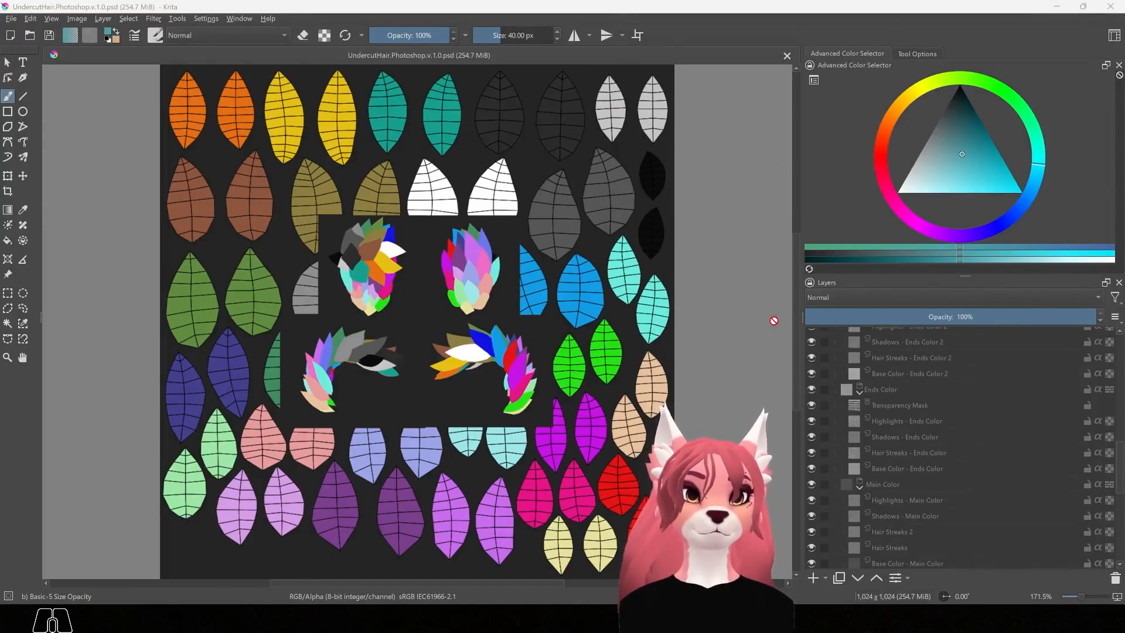
left_click_drag(1123, 467, 1122, 419)
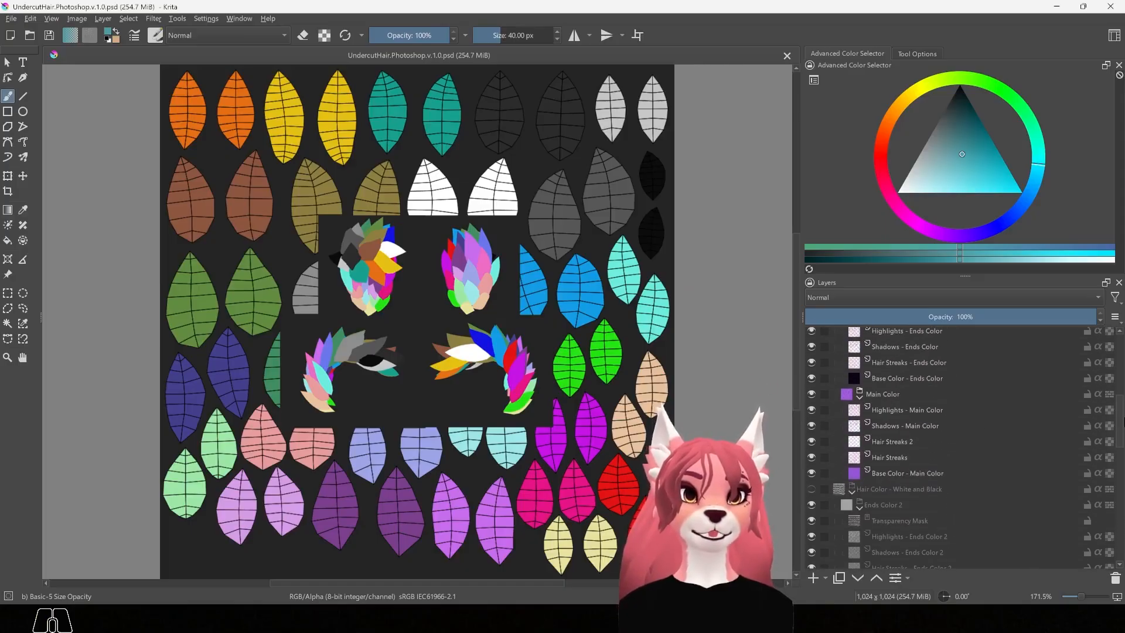
left_click(850, 491)
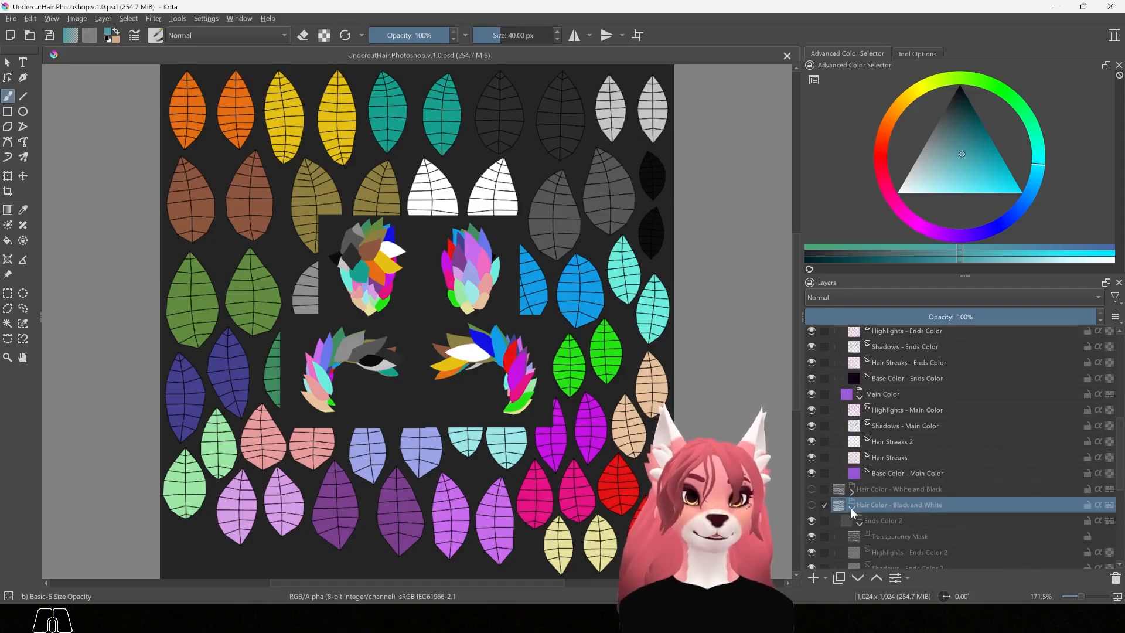
left_click(851, 508)
scroll(917, 428, "up", 3)
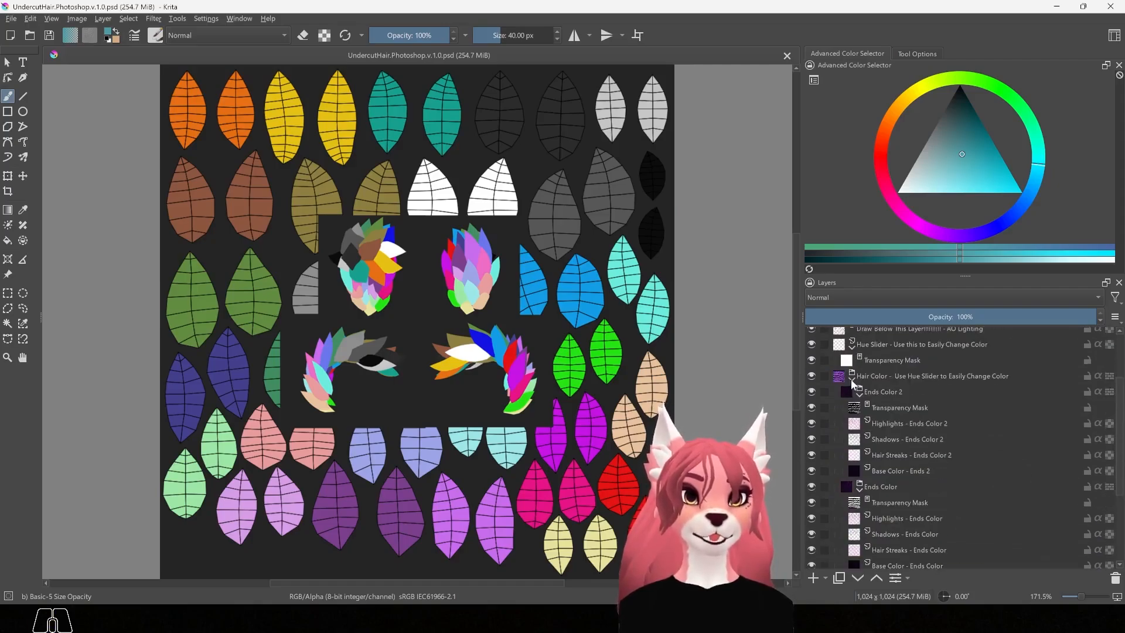
left_click(851, 380)
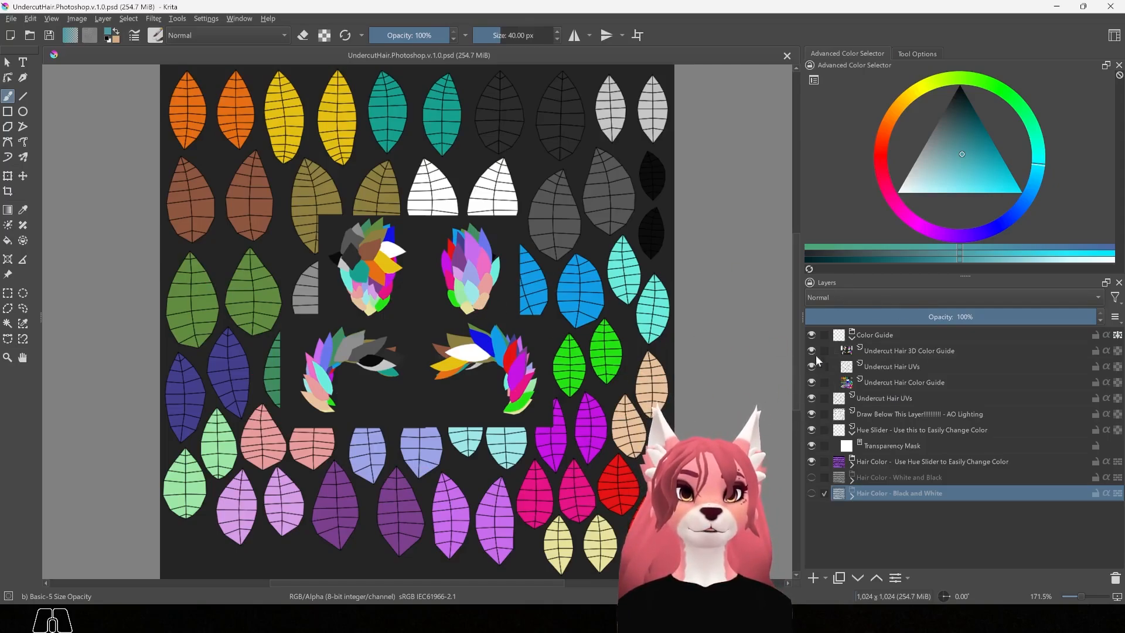
left_click(811, 333)
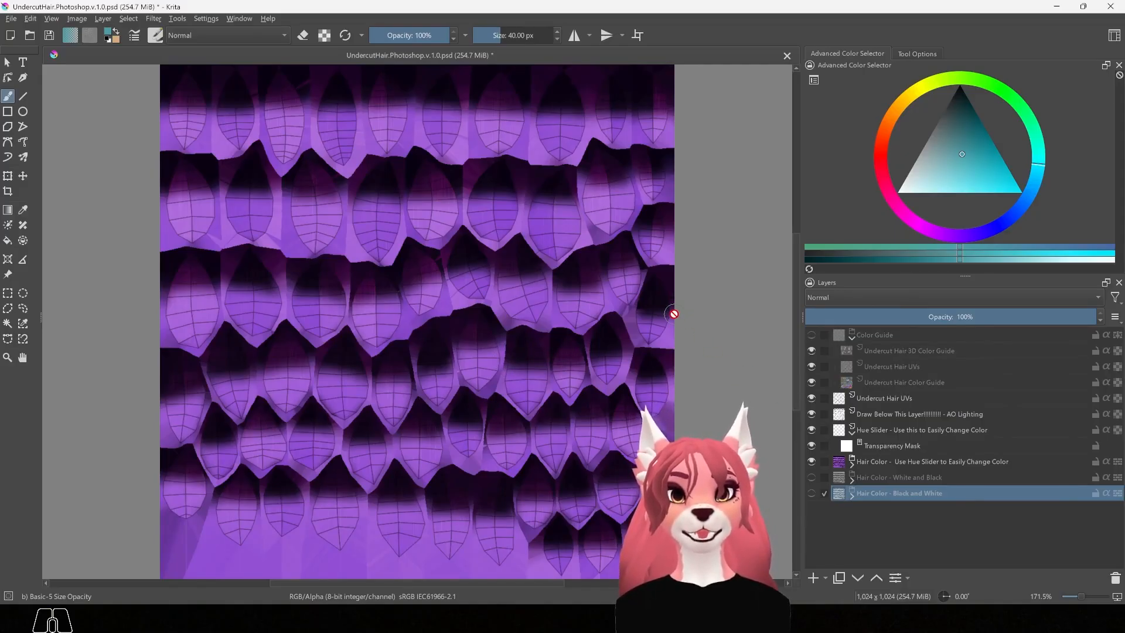
- Compare the White and Black and the Black and White hair versions, and return to the version made for the hue slider
left_click(811, 477)
left_click(811, 462)
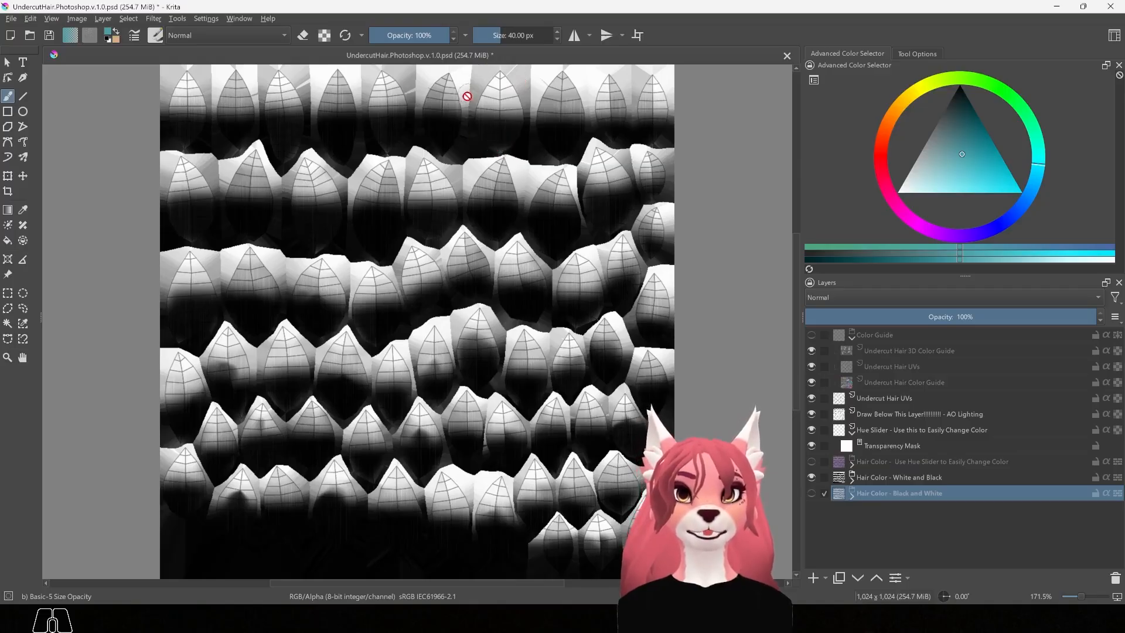
left_click(811, 492)
left_click(811, 477)
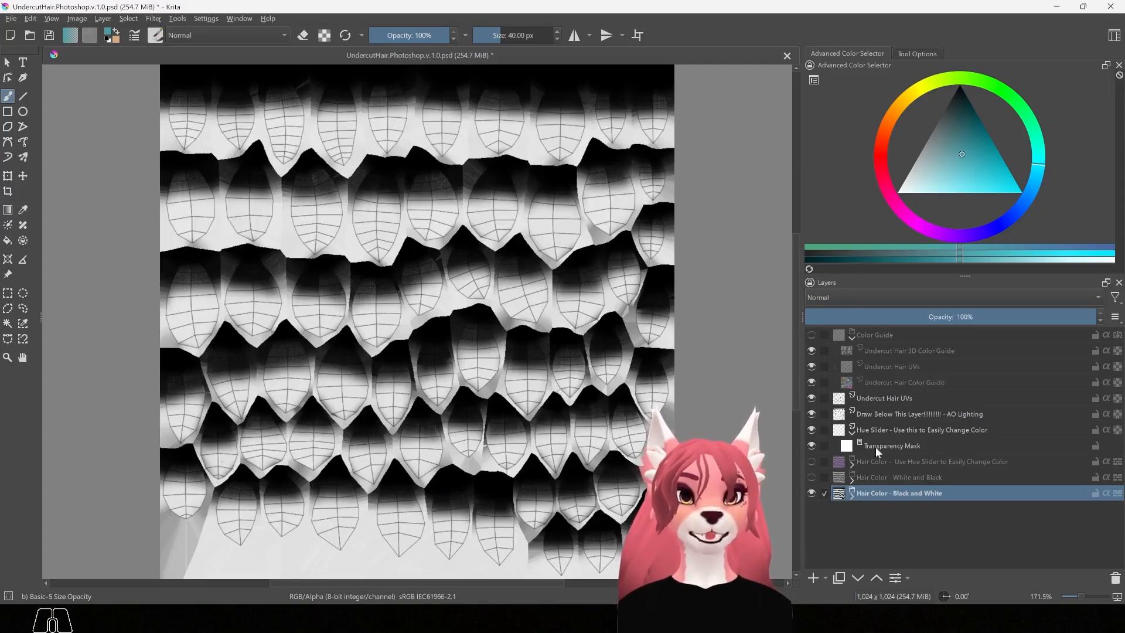
left_click(811, 462)
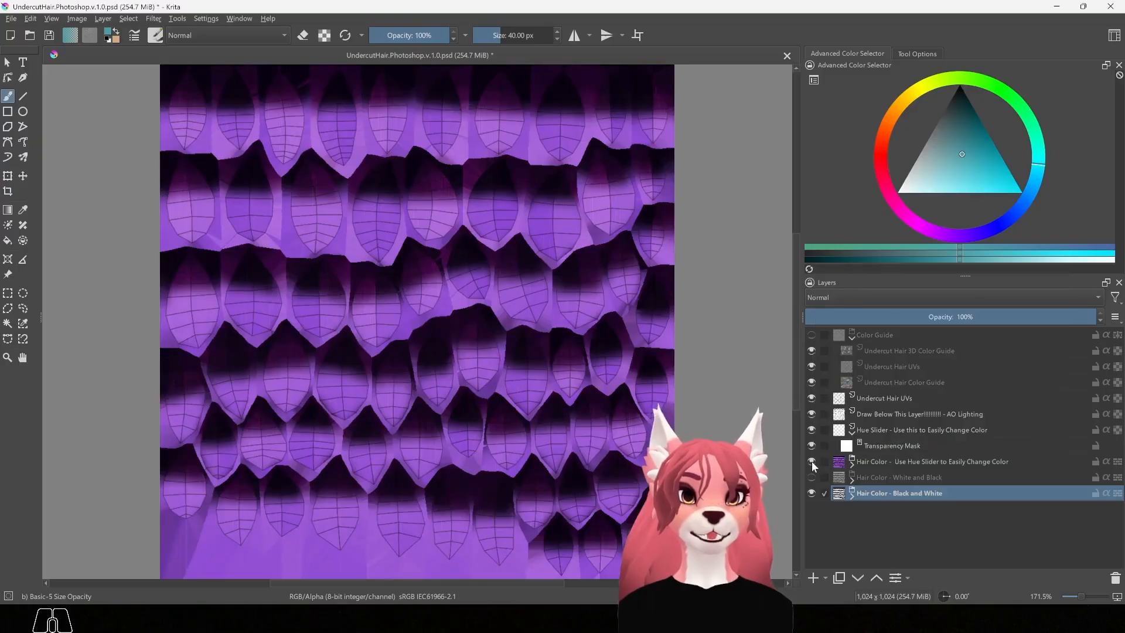
left_click(810, 493)
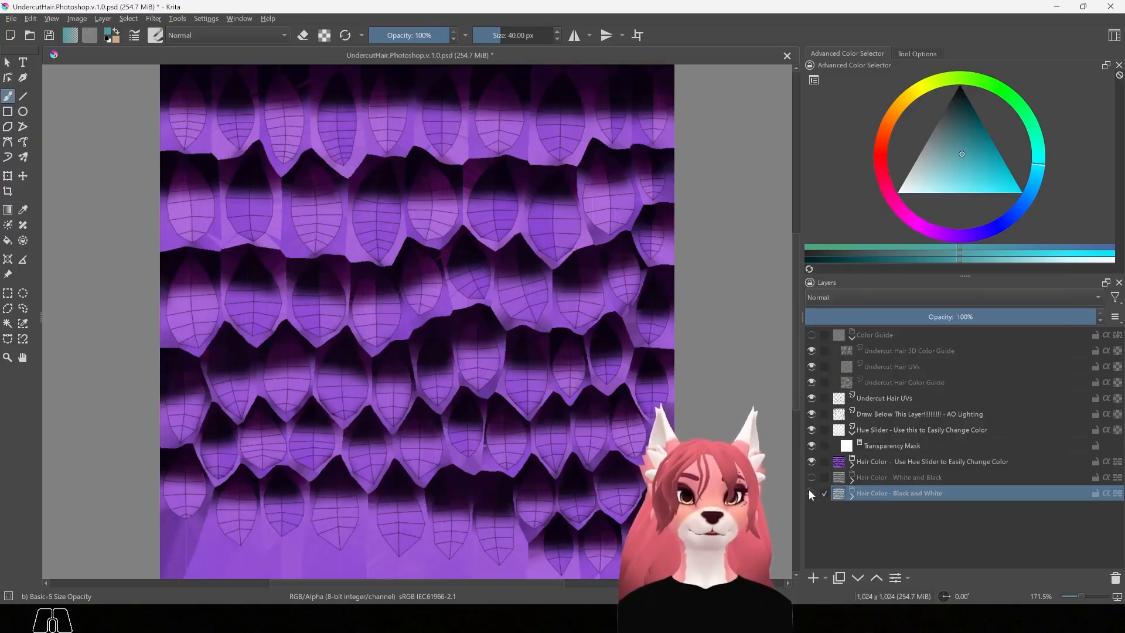
- Try an HSV/HSL Adjustment filter layer on the hue-slider Hair Color group with hue -53, saturation -61 and lightness -42
left_click(1021, 463)
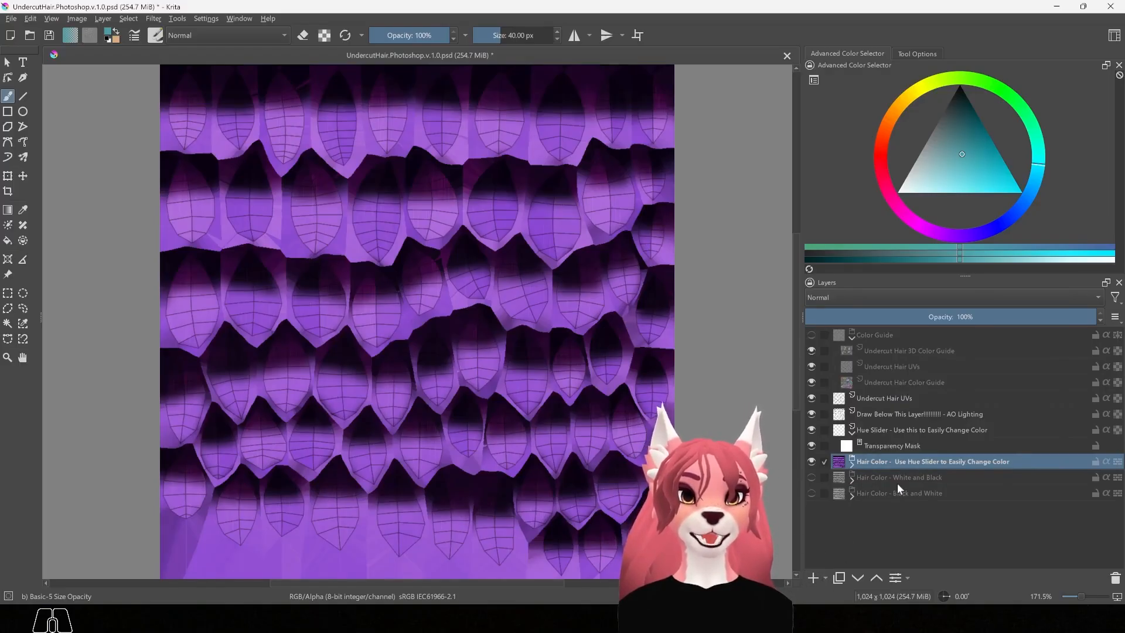
left_click(825, 576)
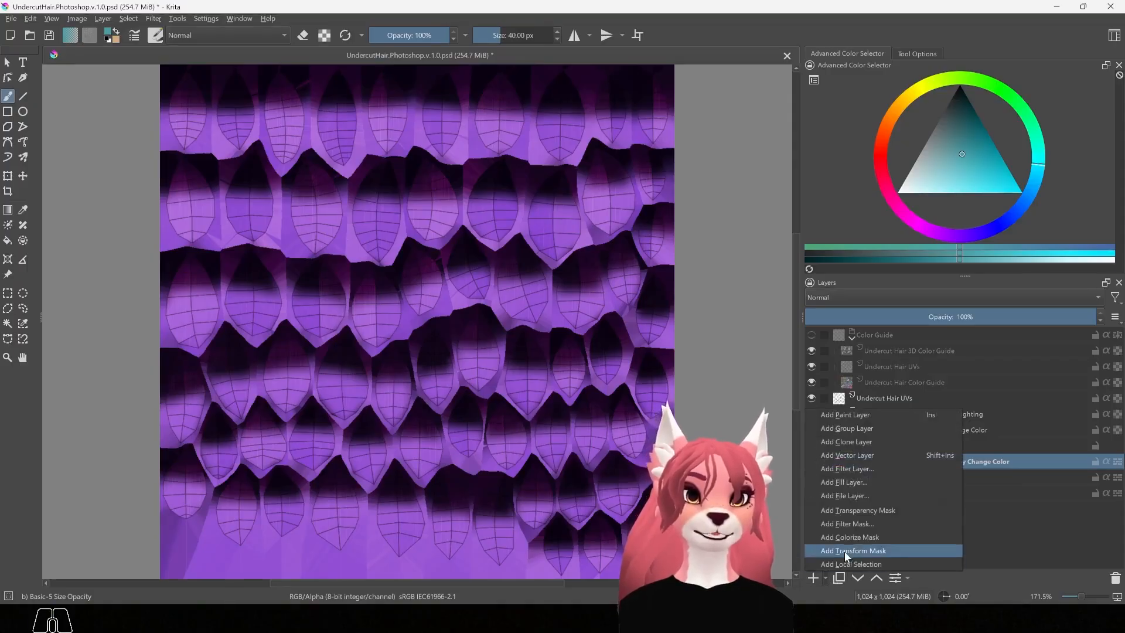
key("Escape")
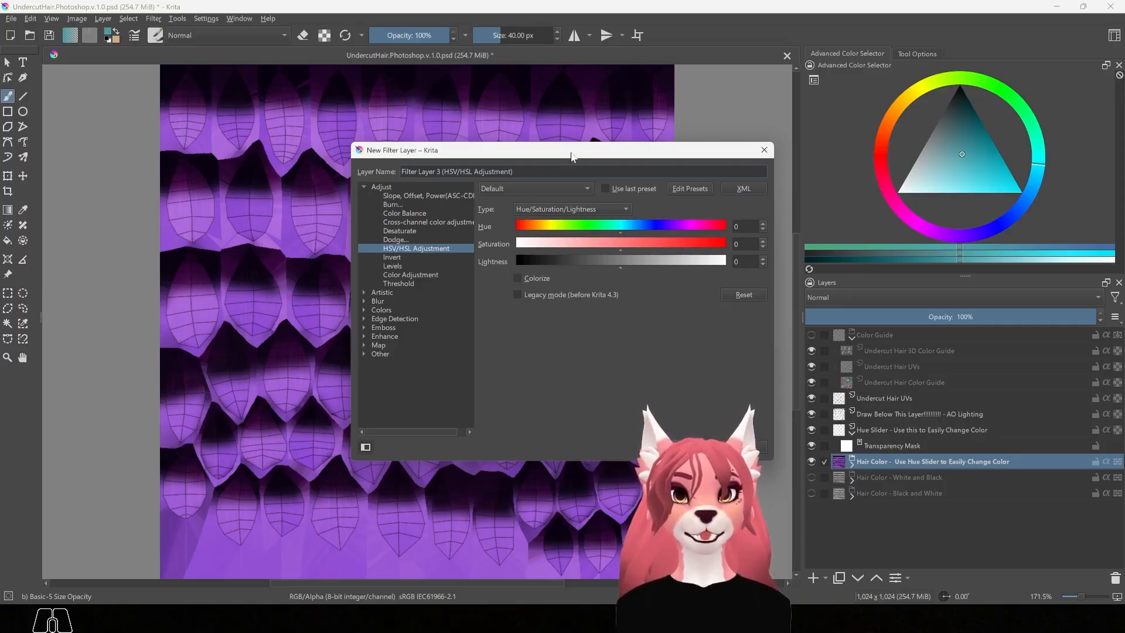
left_click_drag(570, 157, 866, 143)
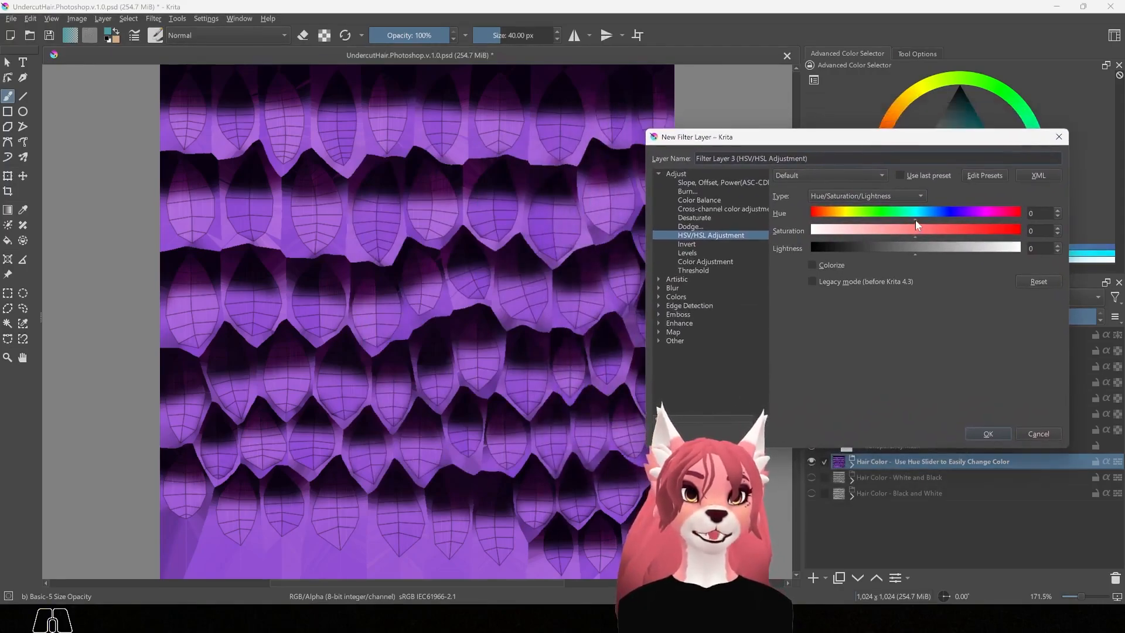
left_click_drag(915, 218, 852, 231)
mouse_move(917, 254)
left_mouse_down()
mouse_move(842, 245)
mouse_move(944, 247)
mouse_move(871, 247)
left_mouse_up()
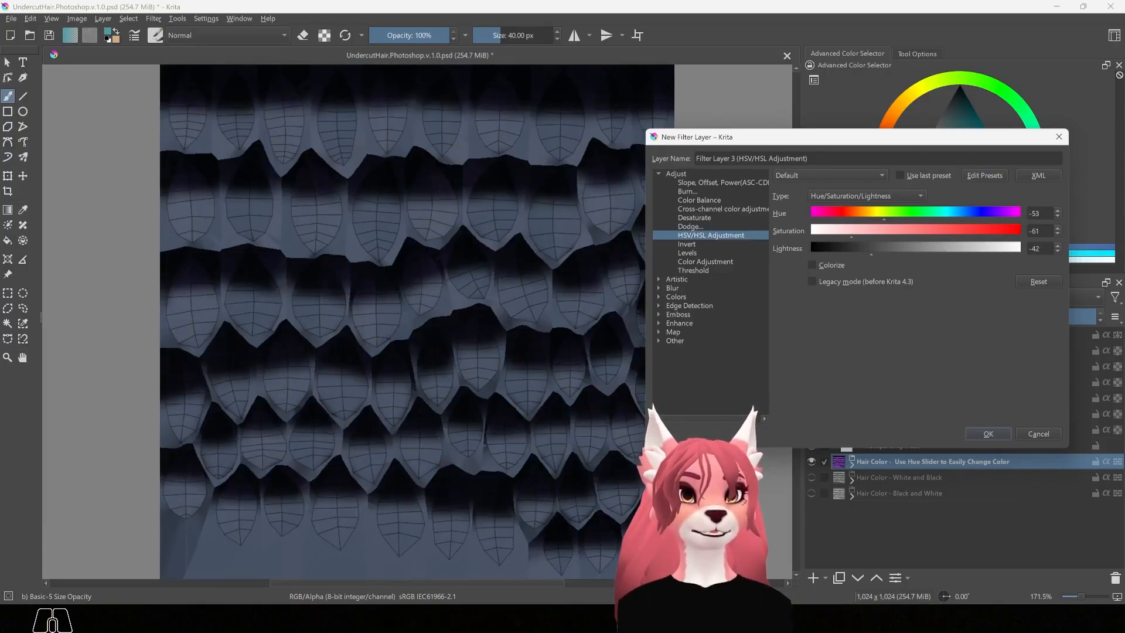
left_click_drag(909, 144, 873, 135)
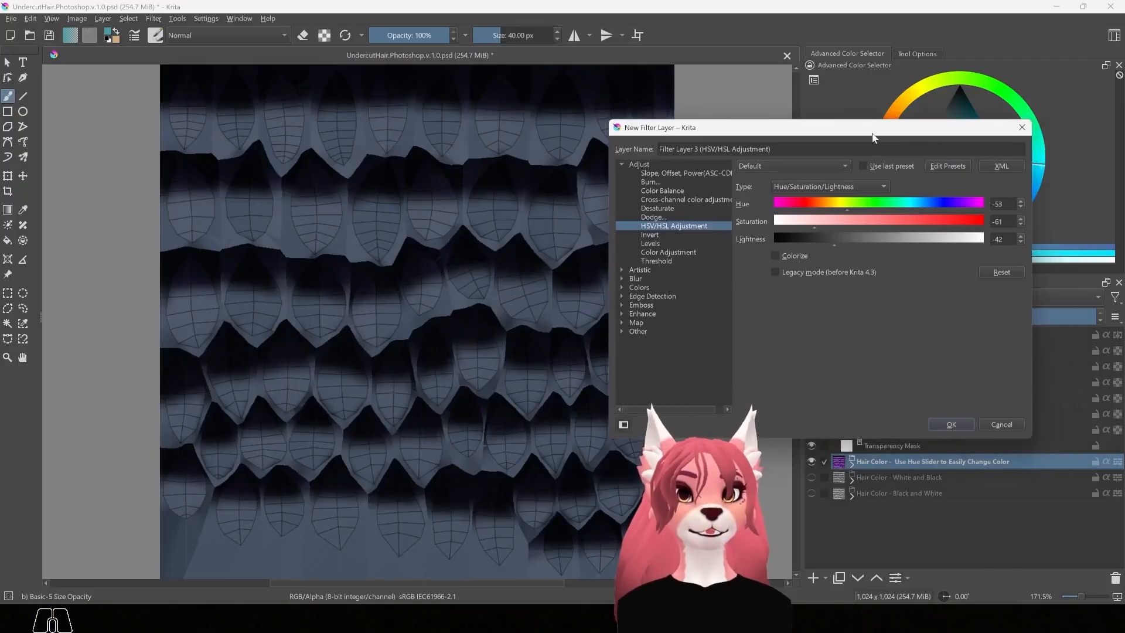
left_click(998, 423)
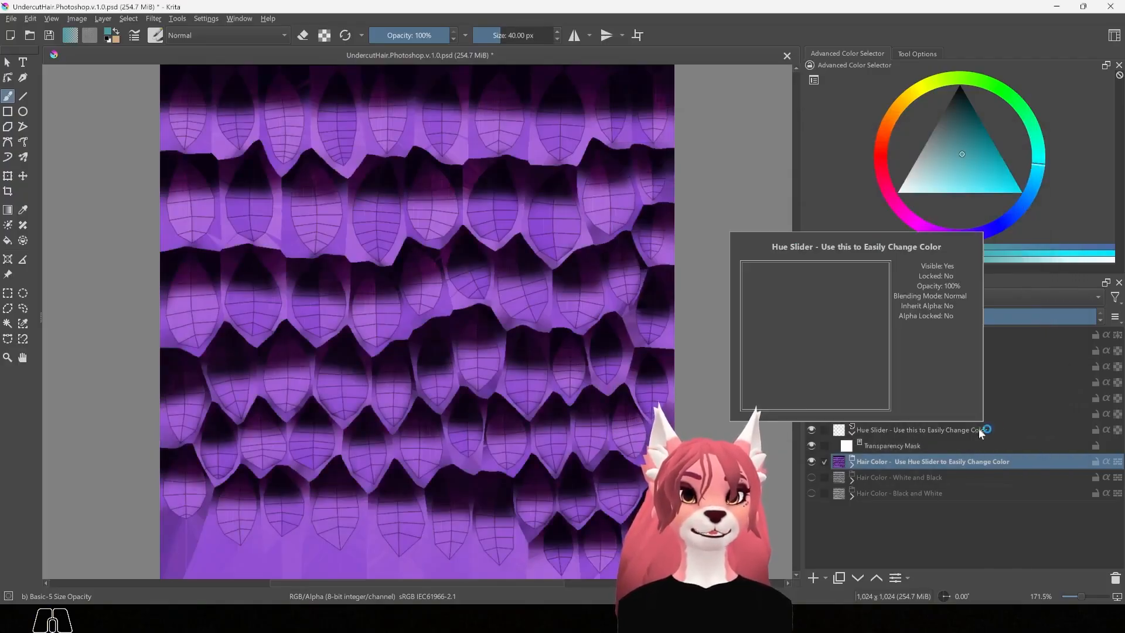
- Expand the hue-slider Hair Color group, then collapse and hide its Ends Color 2 and Ends Color subgroups
left_click(853, 464)
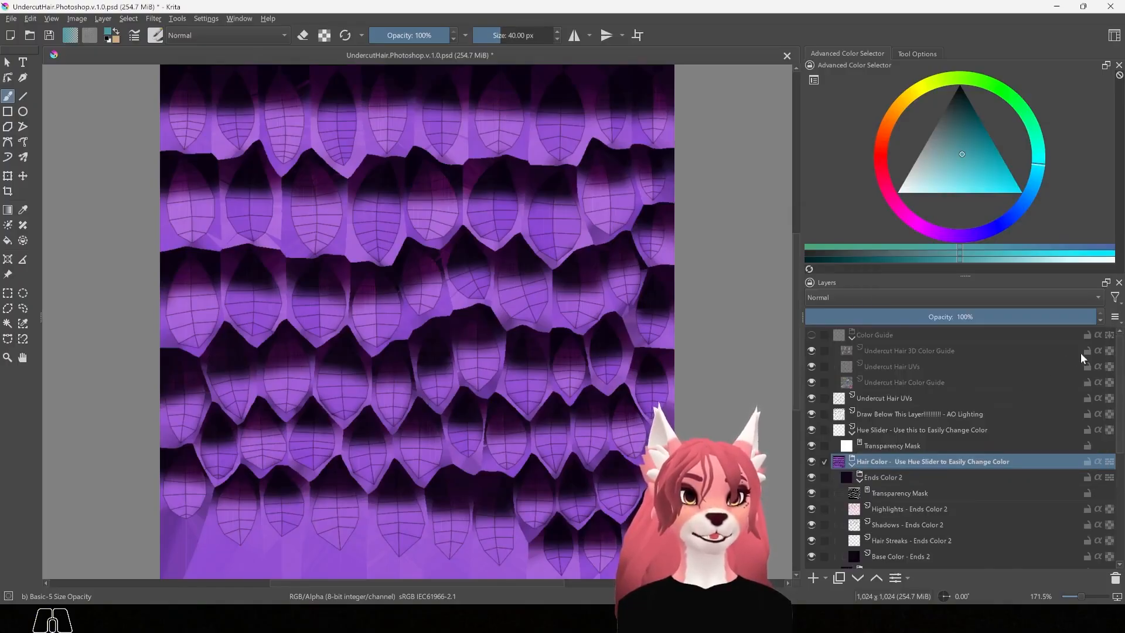
scroll(930, 461, "down", 4)
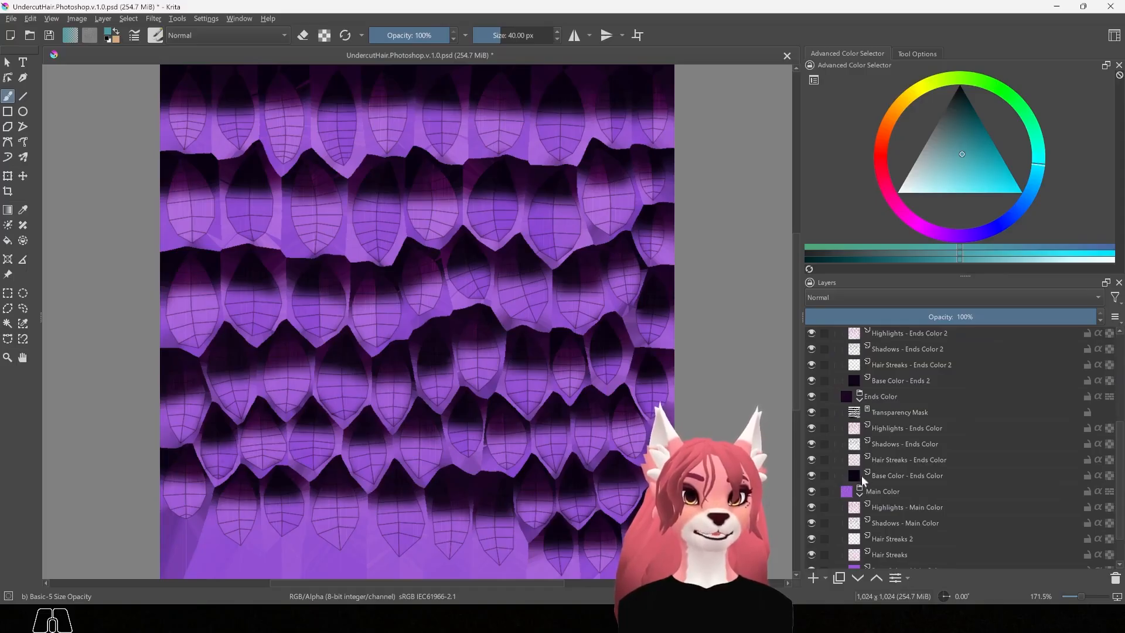
scroll(870, 442, "up", 1)
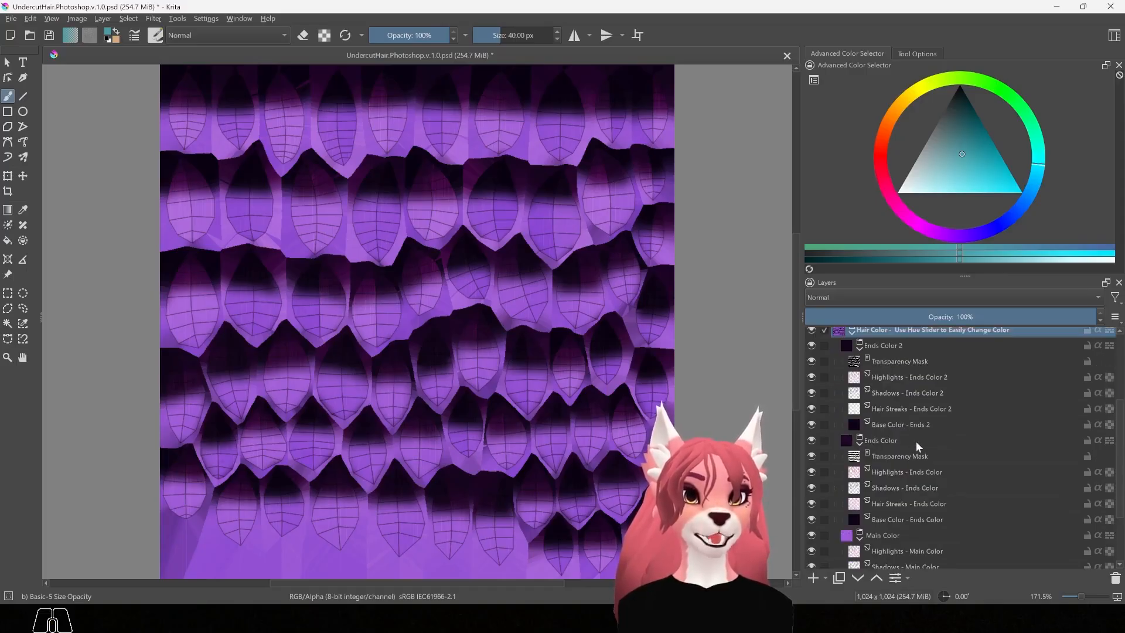
left_click(860, 350)
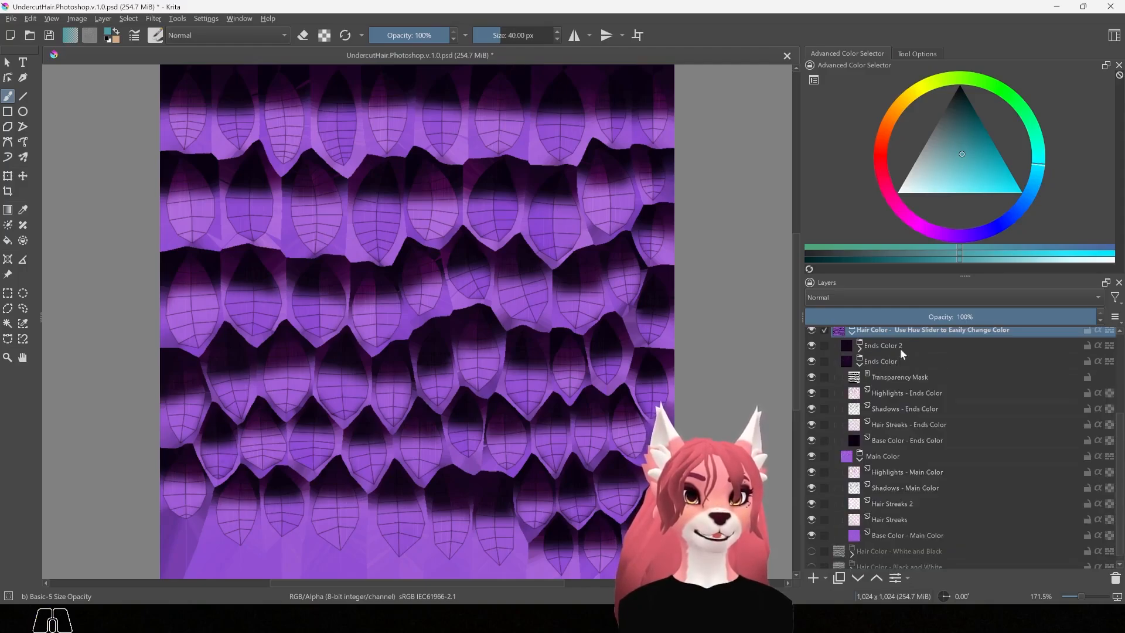
left_click(859, 364)
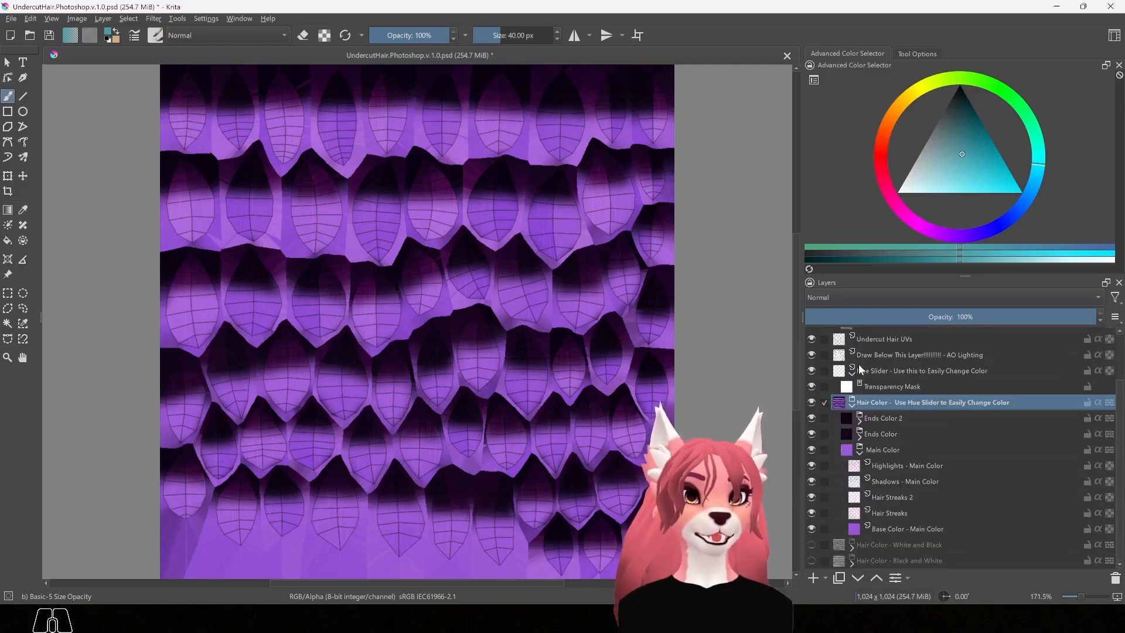
left_click(811, 418)
left_click(812, 433)
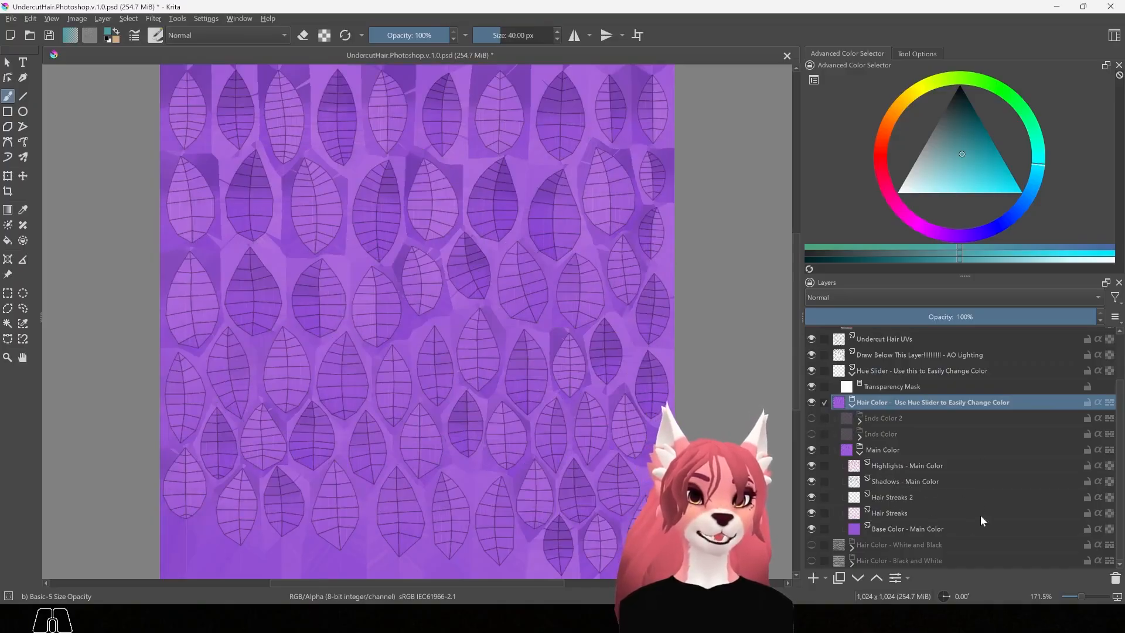
- Paint the entire Base Color - Main Color layer medium blue with a 706.19 px brush, and reduce the brush size to 265.03 px
left_click(957, 528)
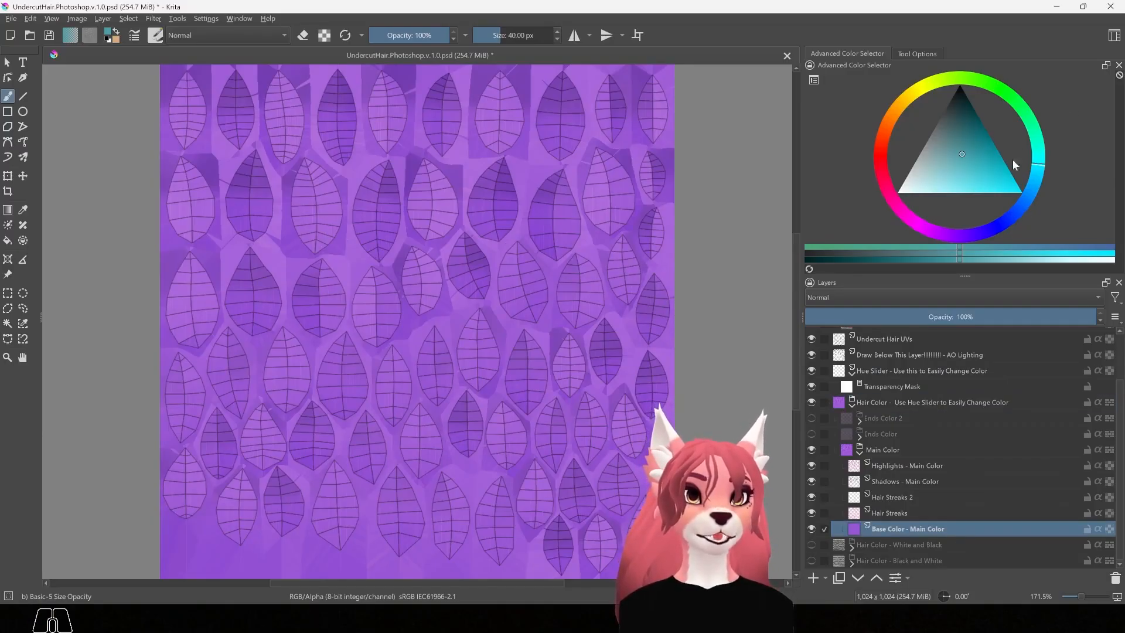
left_click(1004, 219)
left_click(977, 146)
left_click_drag(974, 142, 975, 157)
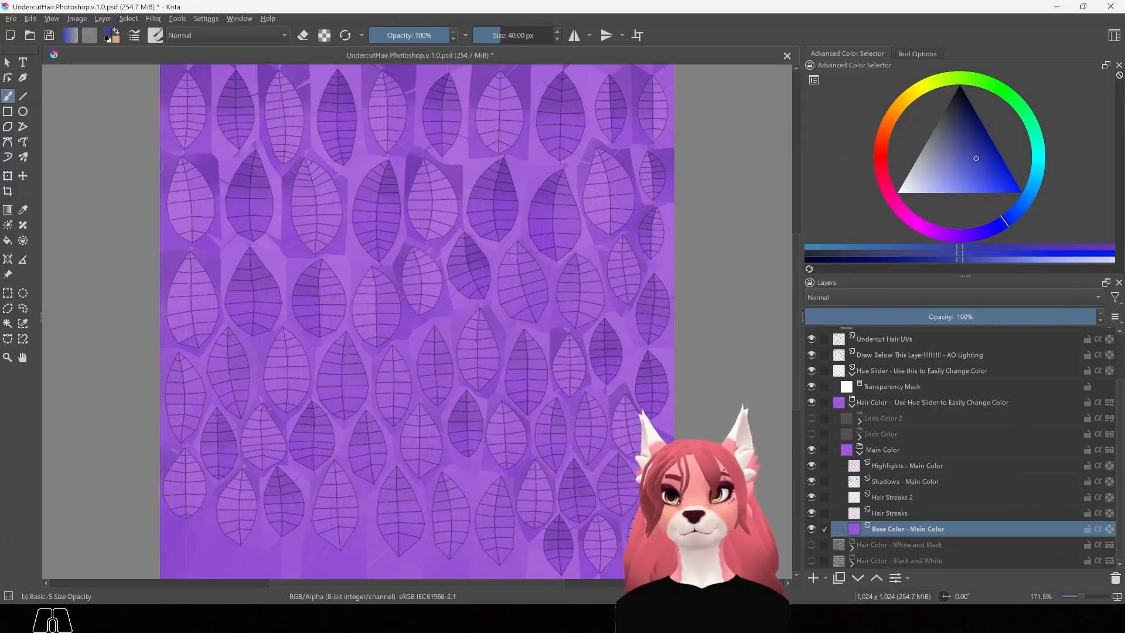
left_click(505, 34)
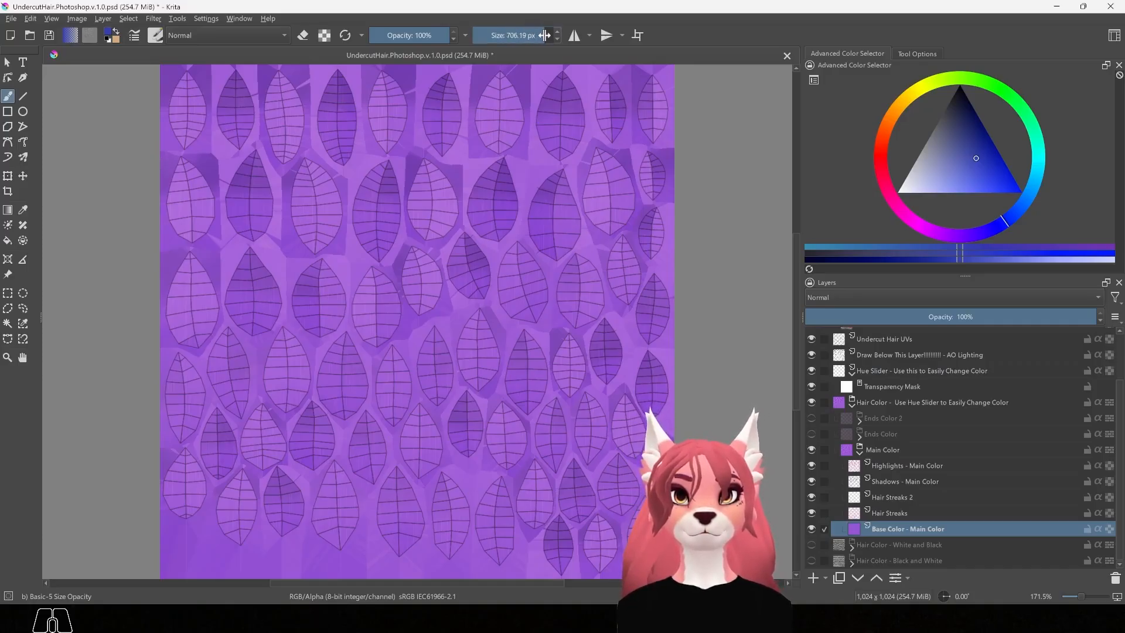
mouse_move(387, 117)
left_mouse_down()
mouse_move(457, 123)
mouse_move(234, 132)
mouse_move(498, 202)
mouse_move(331, 366)
mouse_move(304, 428)
mouse_move(481, 433)
left_mouse_up()
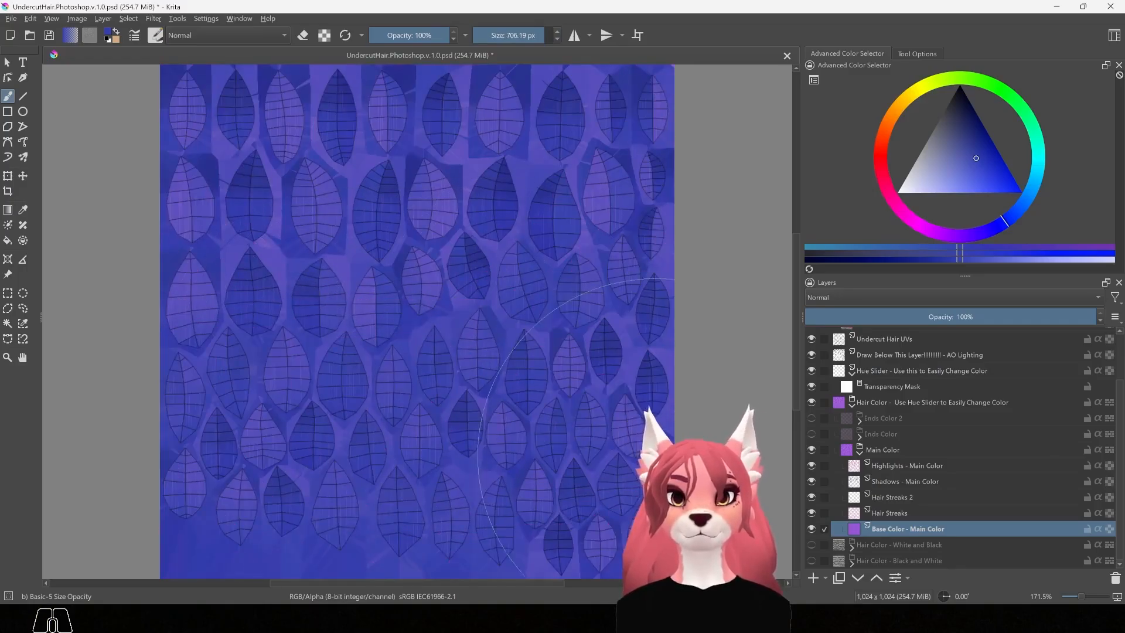
left_click(526, 36)
left_click_drag(525, 38, 524, 33)
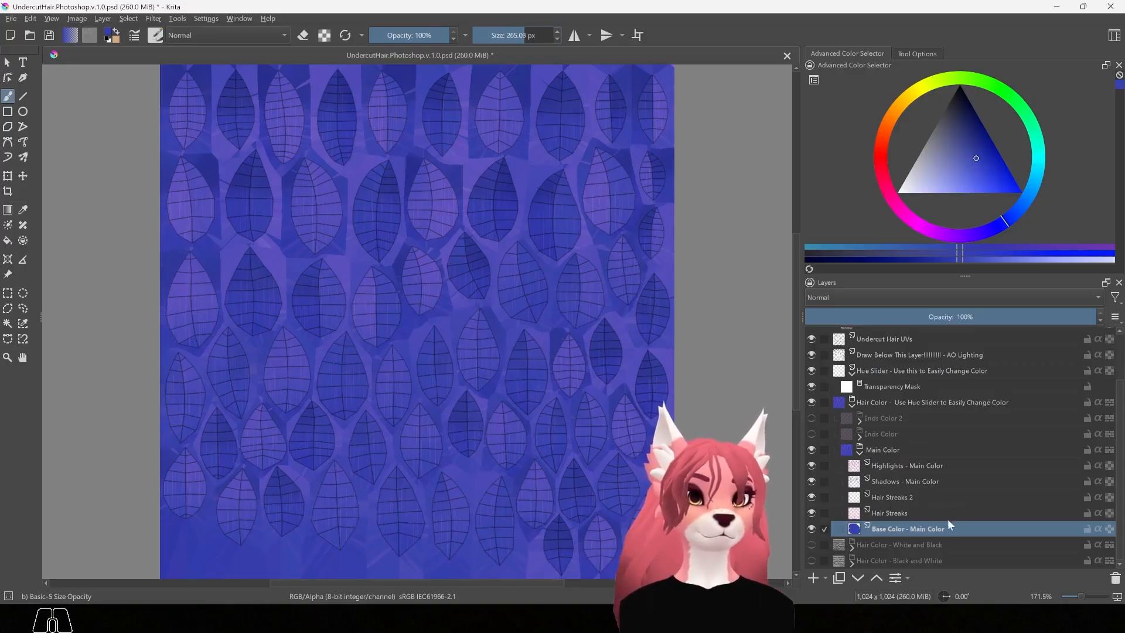
- Select the Hair Streaks layer, hide the Hair Streaks 2, Shadows and Highlights layers of Main Color, and set its opacity to 14%
left_click(917, 512)
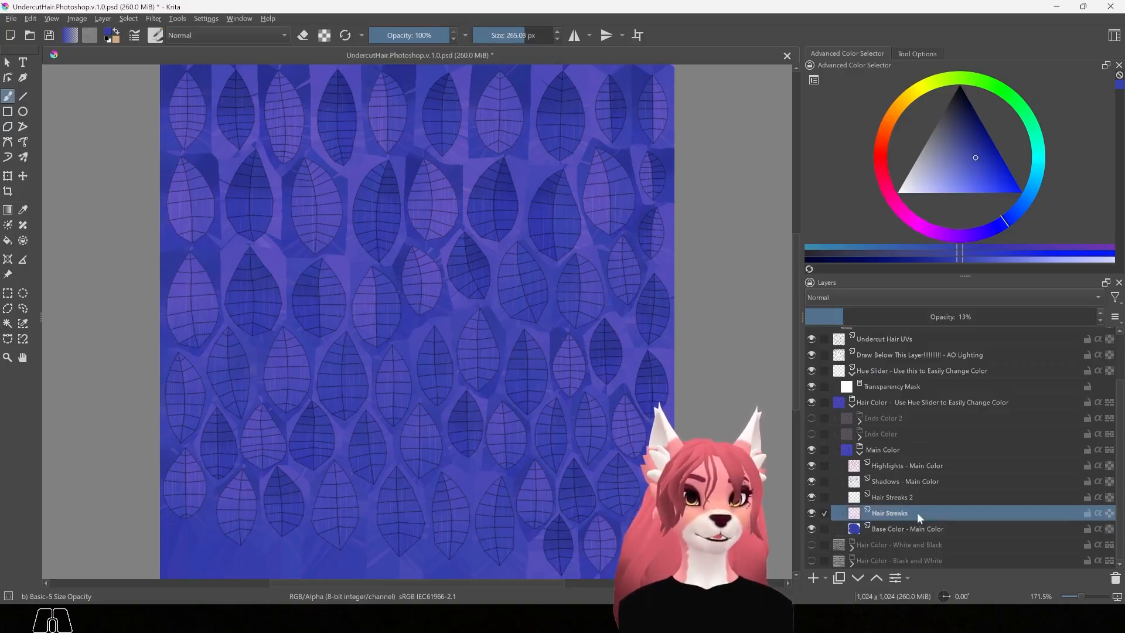
left_click(810, 482)
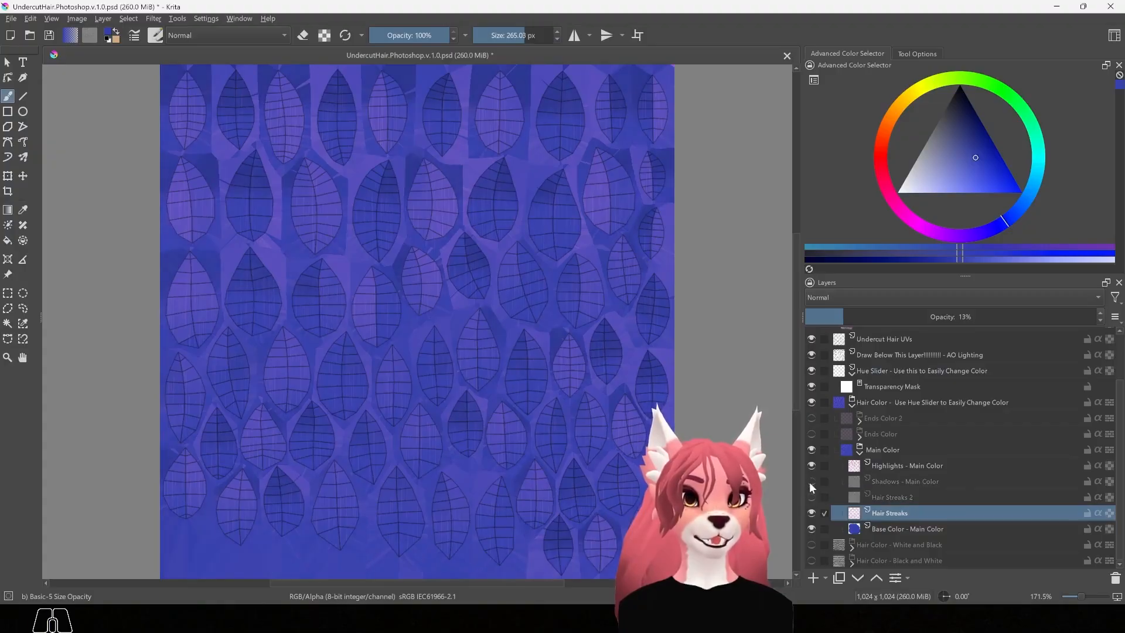
left_click(811, 465)
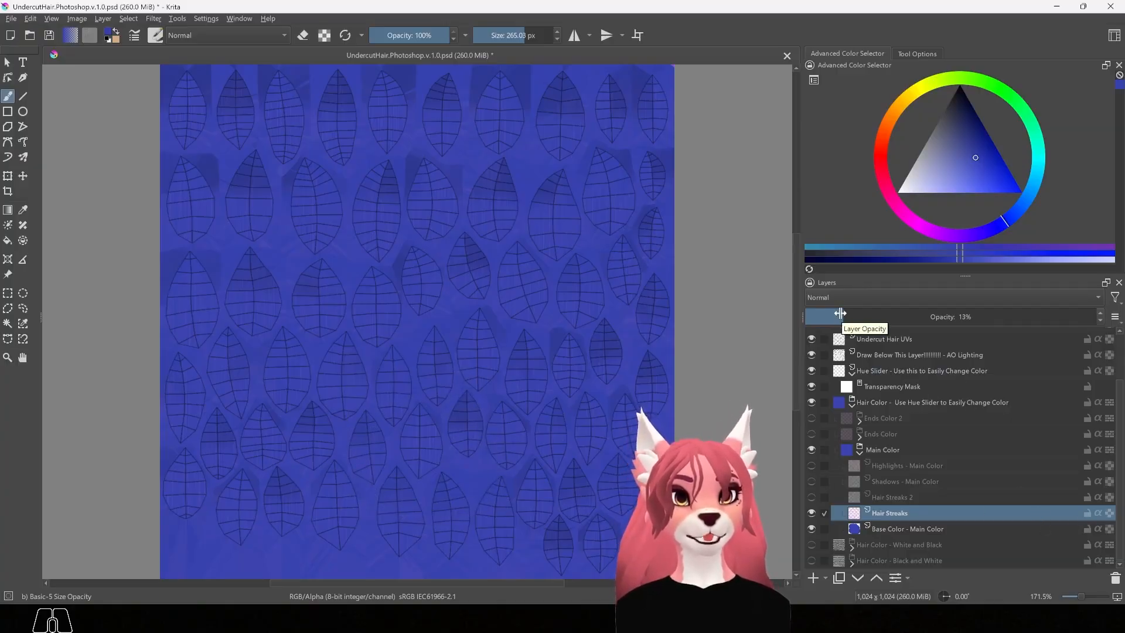
mouse_move(840, 314)
left_mouse_down()
mouse_move(1008, 317)
mouse_move(802, 310)
mouse_move(845, 314)
left_mouse_up()
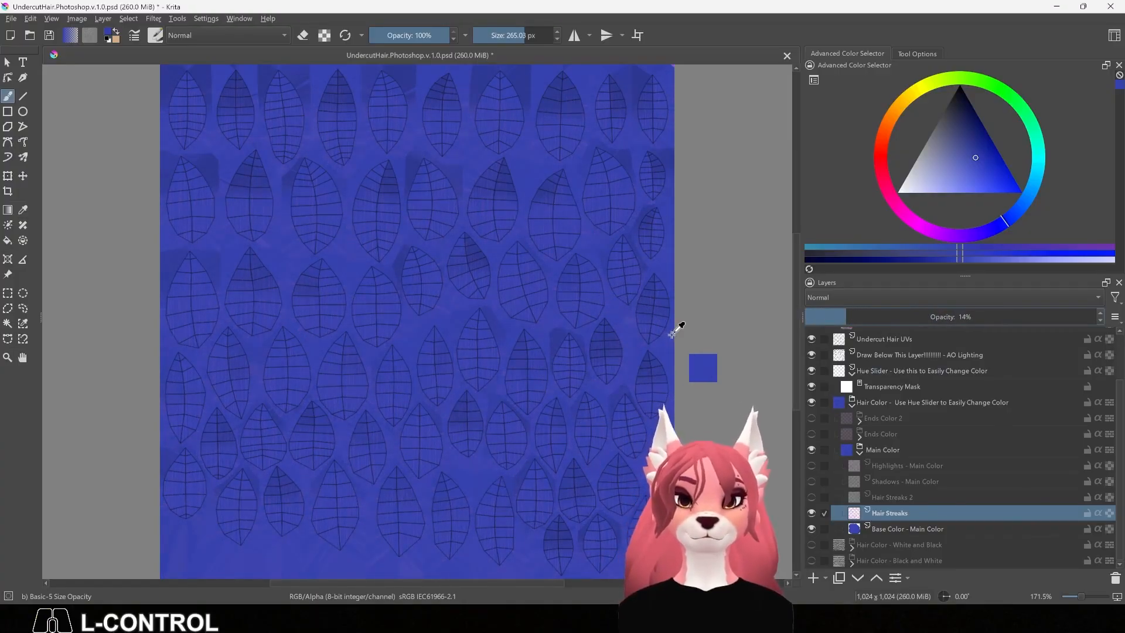
- Undo the last change, then lock the transparency of the Hair Streaks layer and repaint its streaks in a muted light blue
key("ctrl+z")
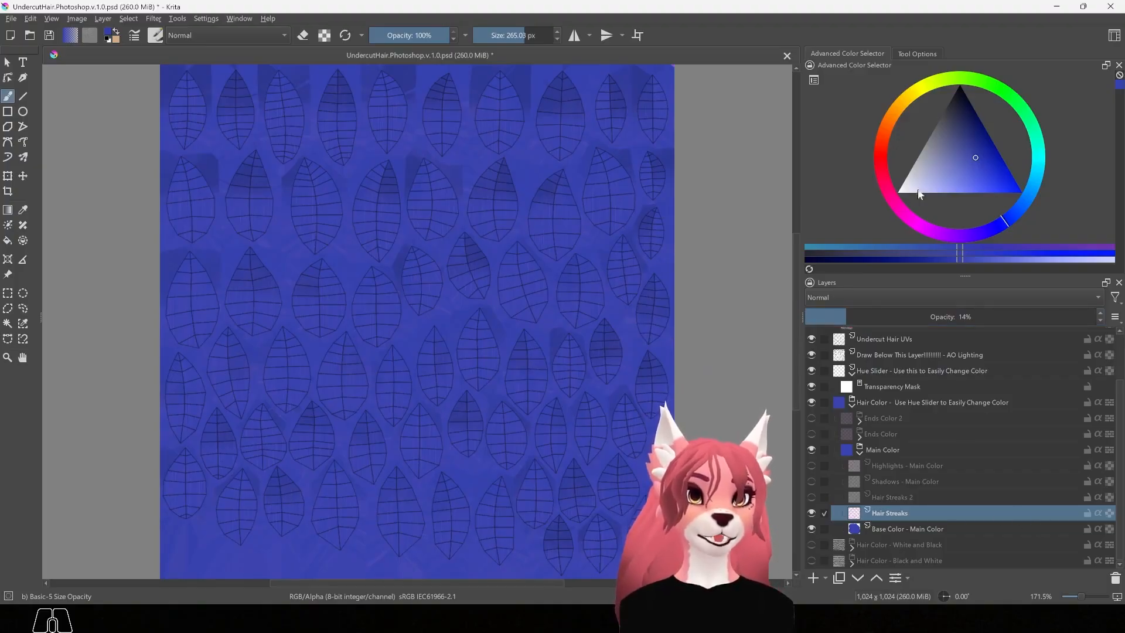
left_click_drag(1023, 200, 1030, 190)
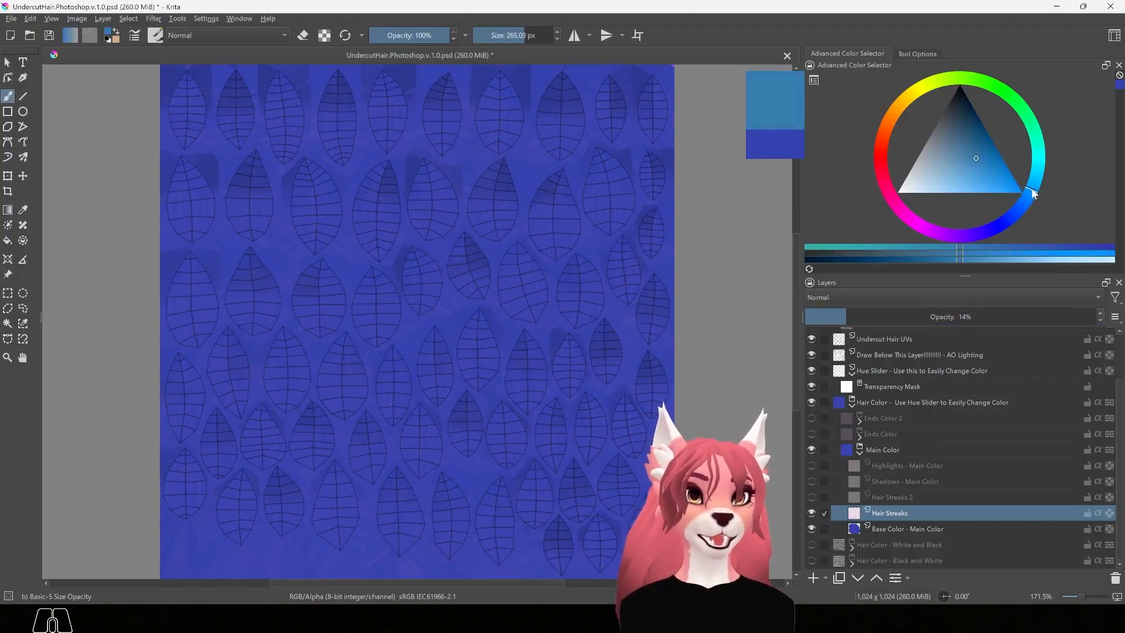
left_click(1027, 193)
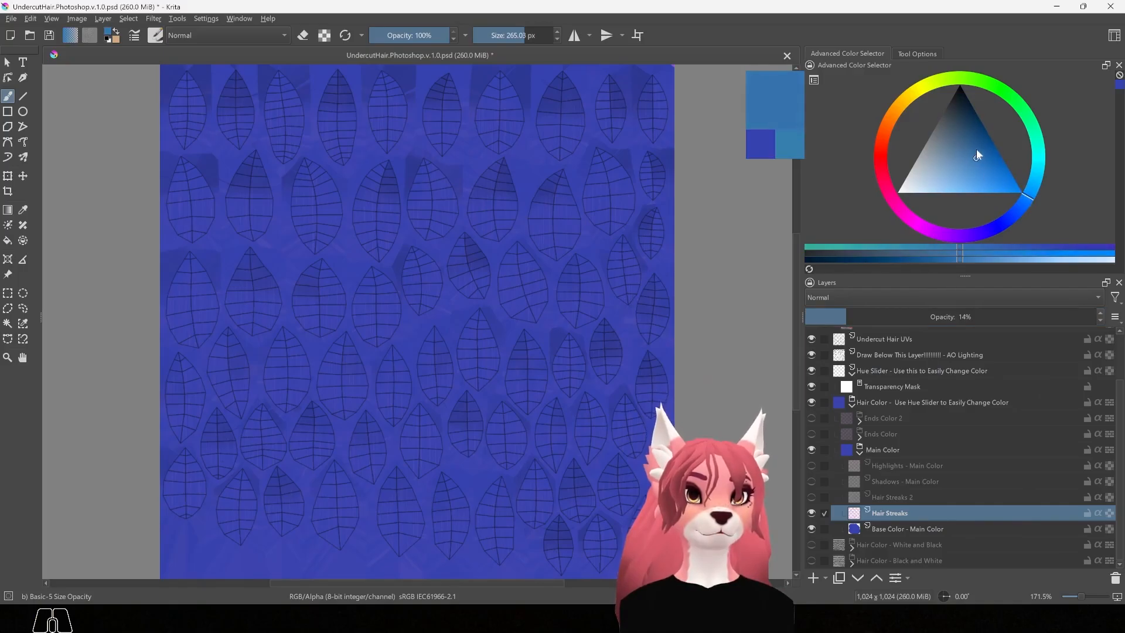
left_click_drag(972, 148, 948, 156)
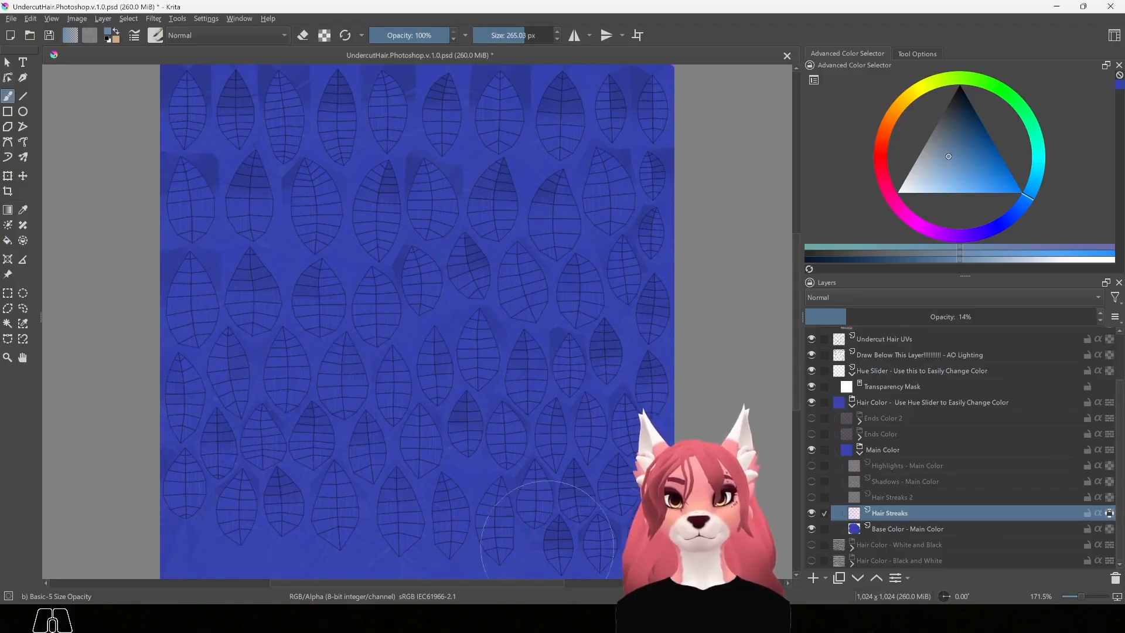
- Show the Hair Streaks 2 layer, lock its transparency and repaint its streaks in the same muted light blue
left_click(811, 497)
left_click(823, 497)
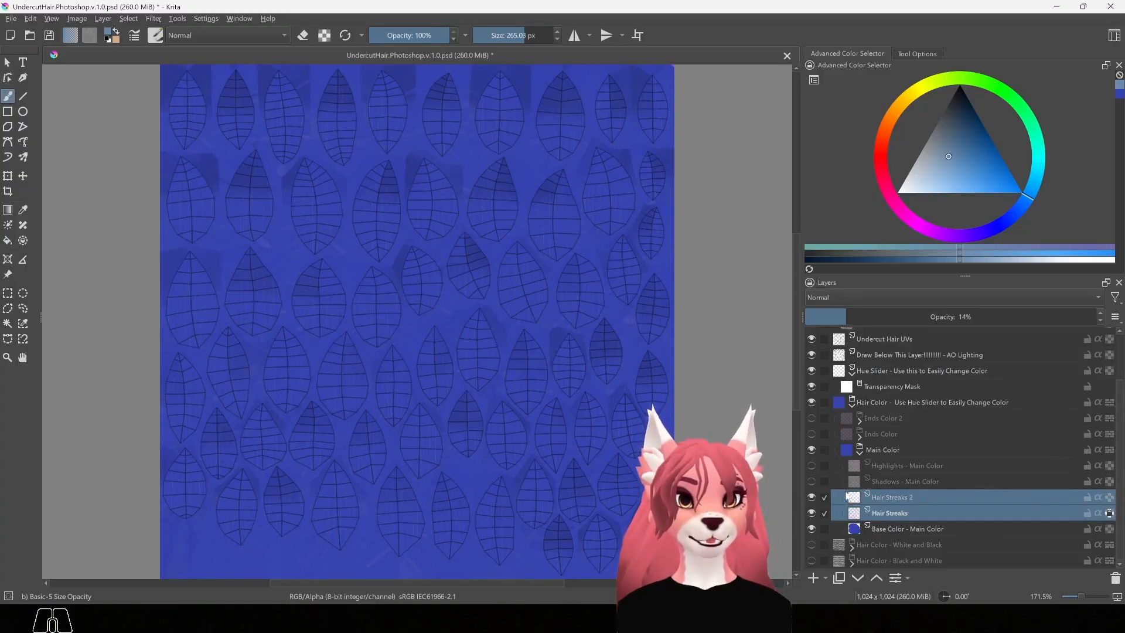
left_click(1108, 497)
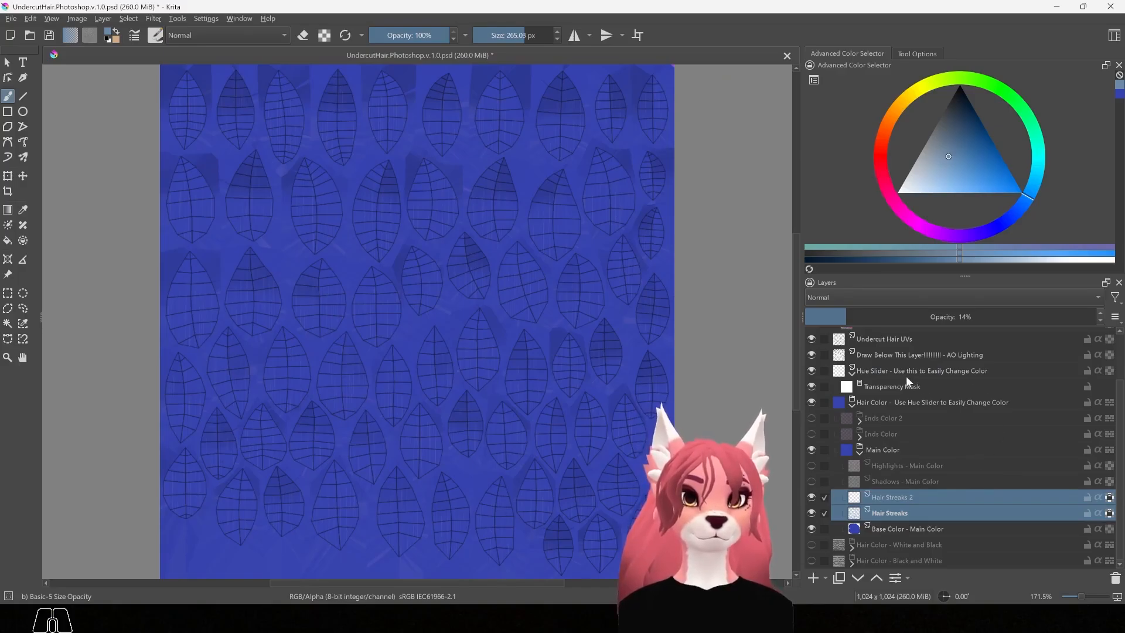
- Show the Shadows - Main Color layer, lock its transparency and repaint the shadows in dark blue
left_click(811, 481)
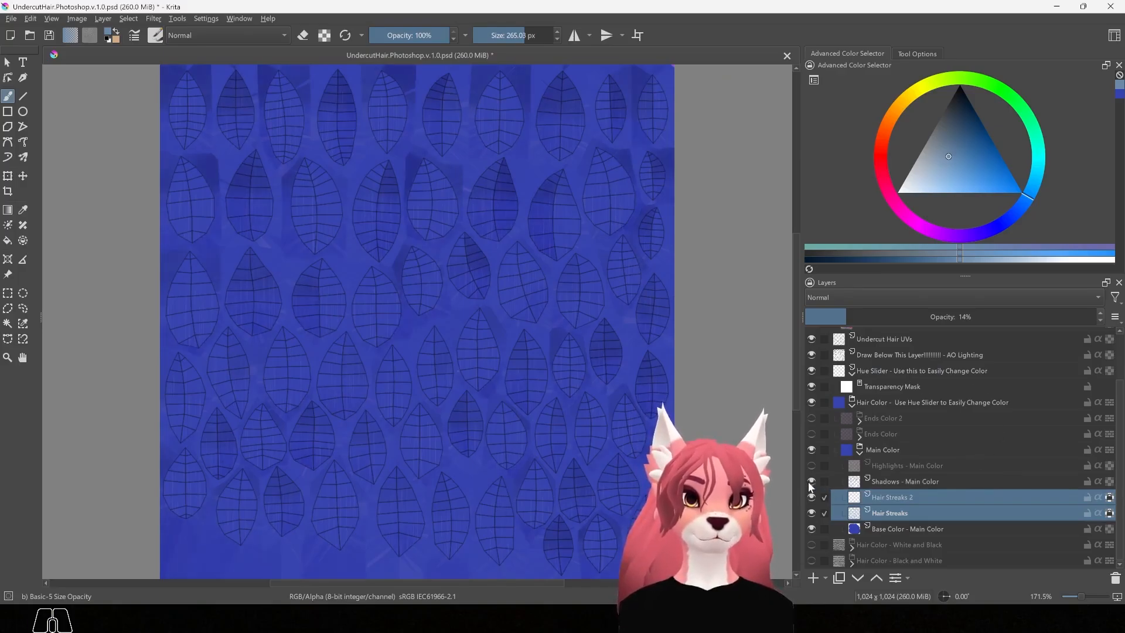
left_click(976, 481)
left_click(1109, 481)
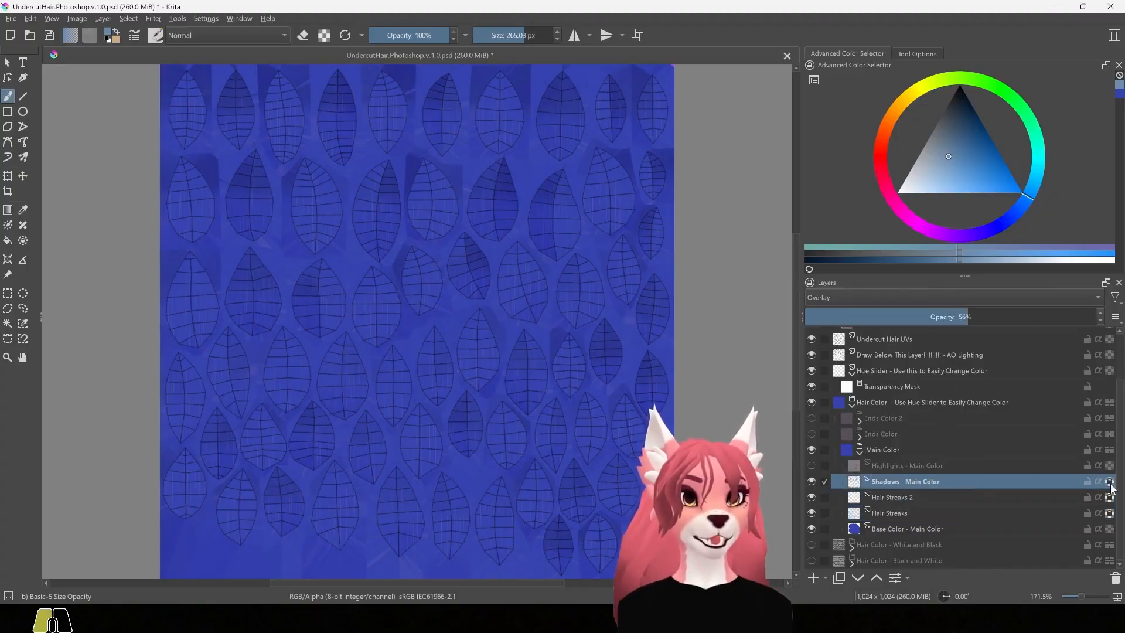
left_click(1002, 222)
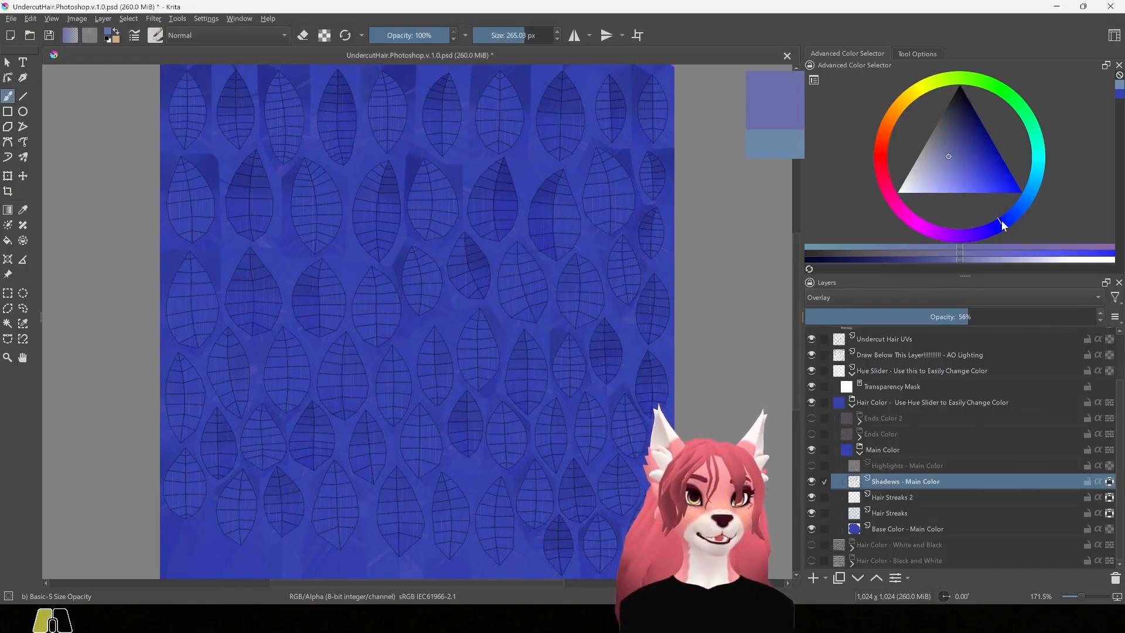
left_click_drag(975, 147, 973, 130)
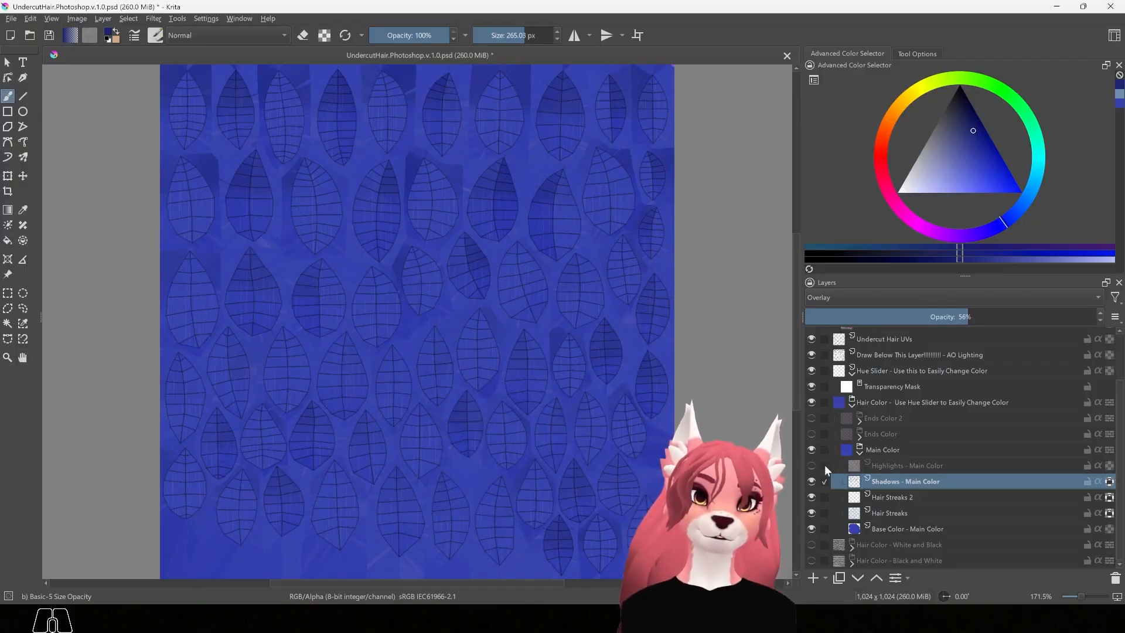
- Show the Highlights - Main Color layer, lock its transparency and repaint the highlights in a soft light cyan-blue
left_click(933, 466)
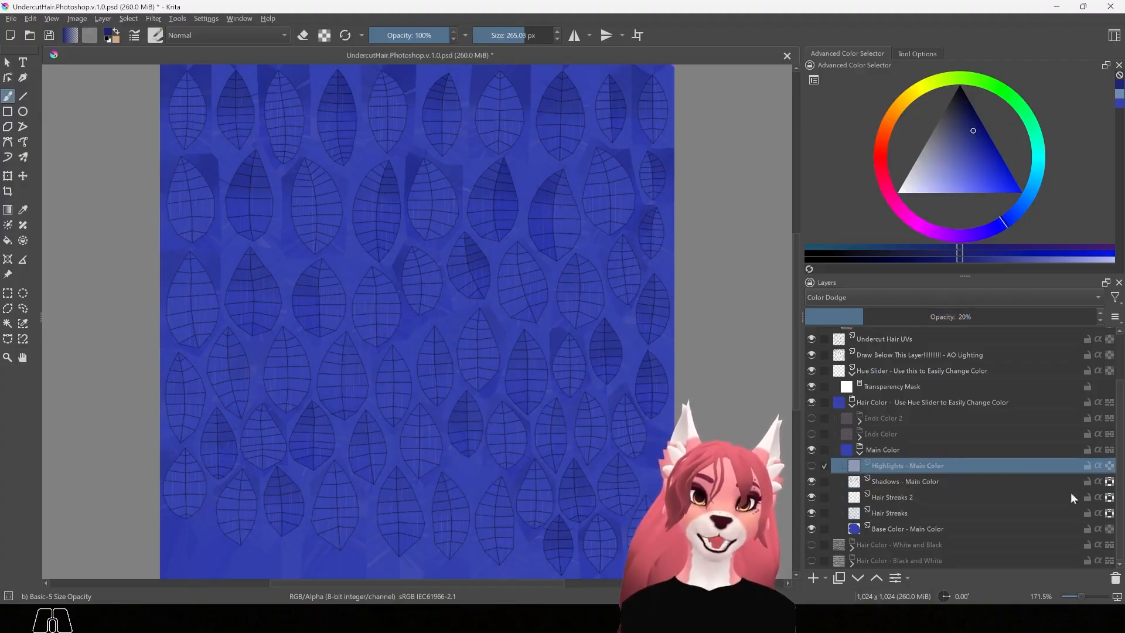
left_click(811, 464)
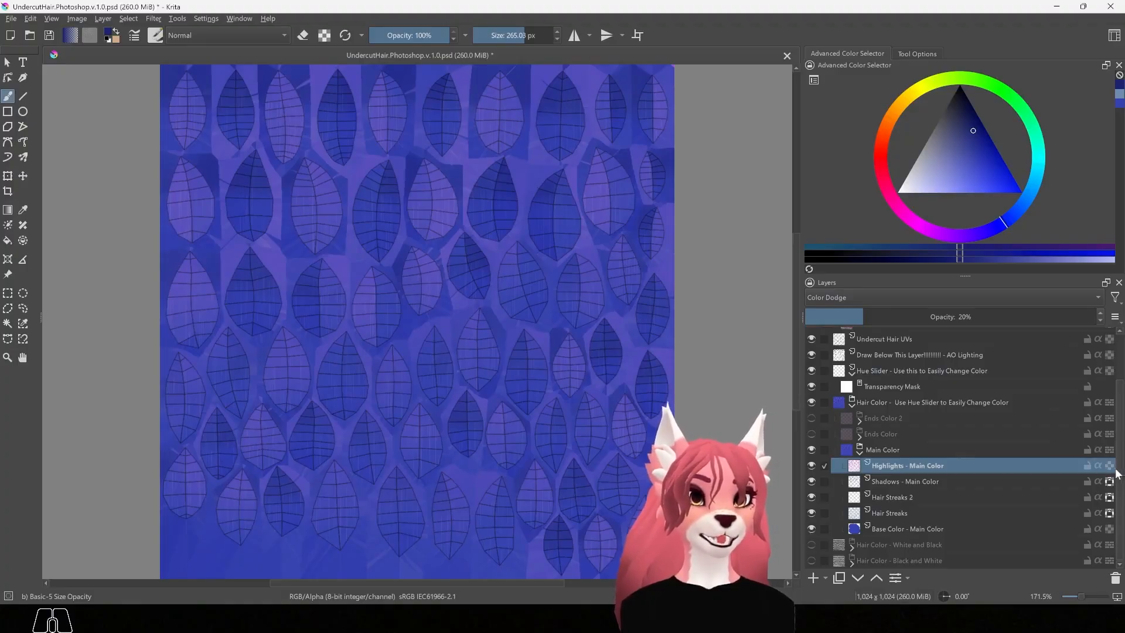
left_click(1032, 185)
left_click(965, 163)
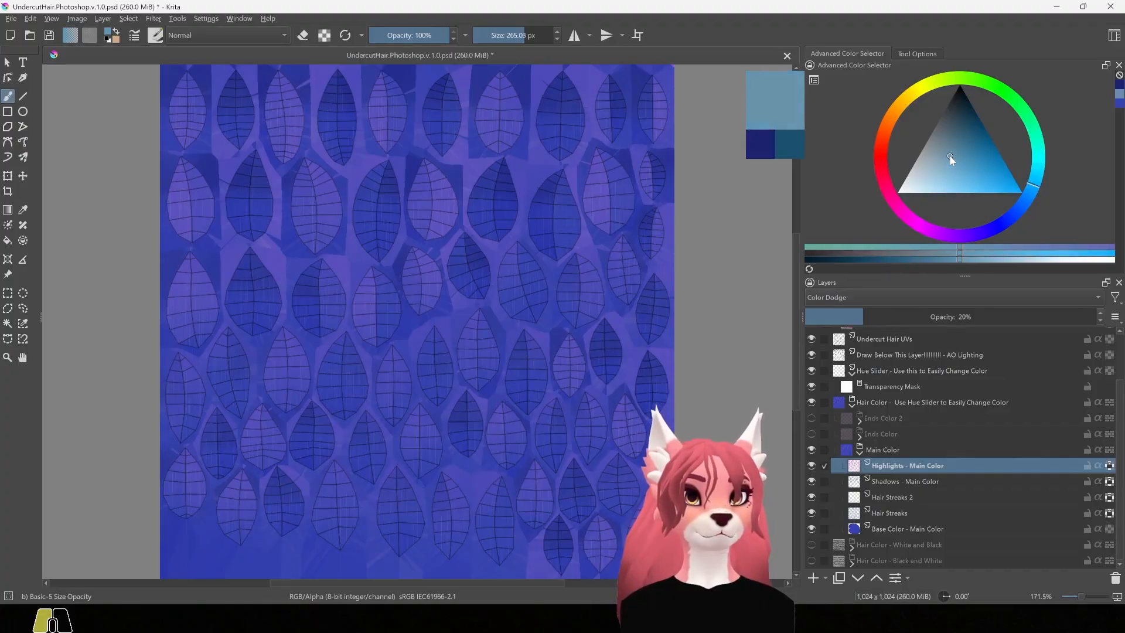
left_click(953, 167)
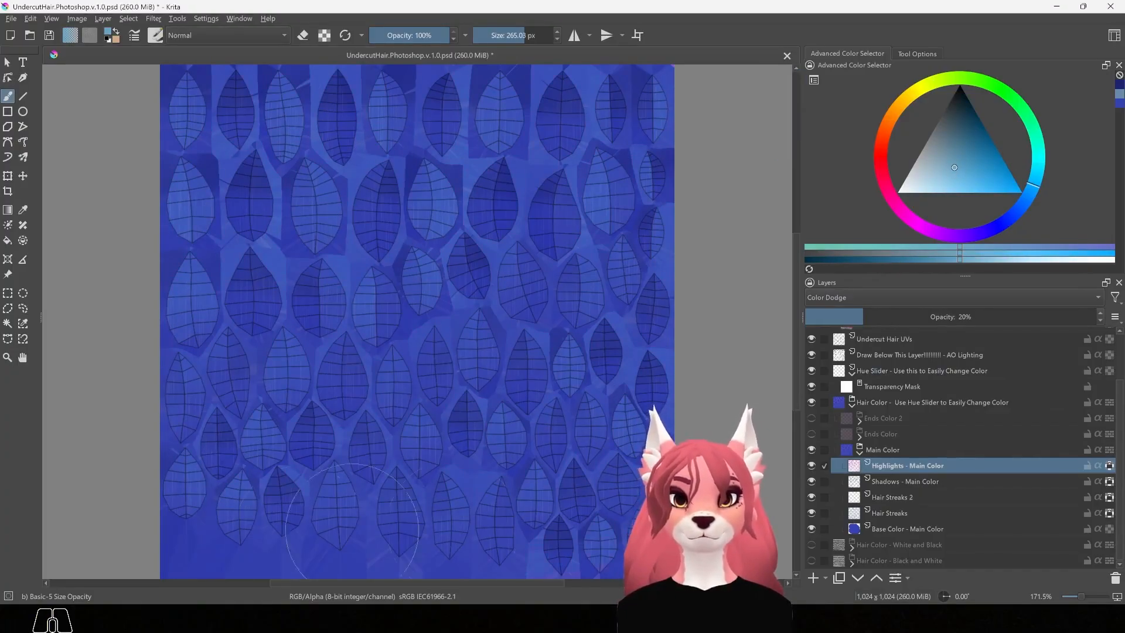
- Collapse the Main Color group, then show and expand the Ends Color group
left_click(859, 452)
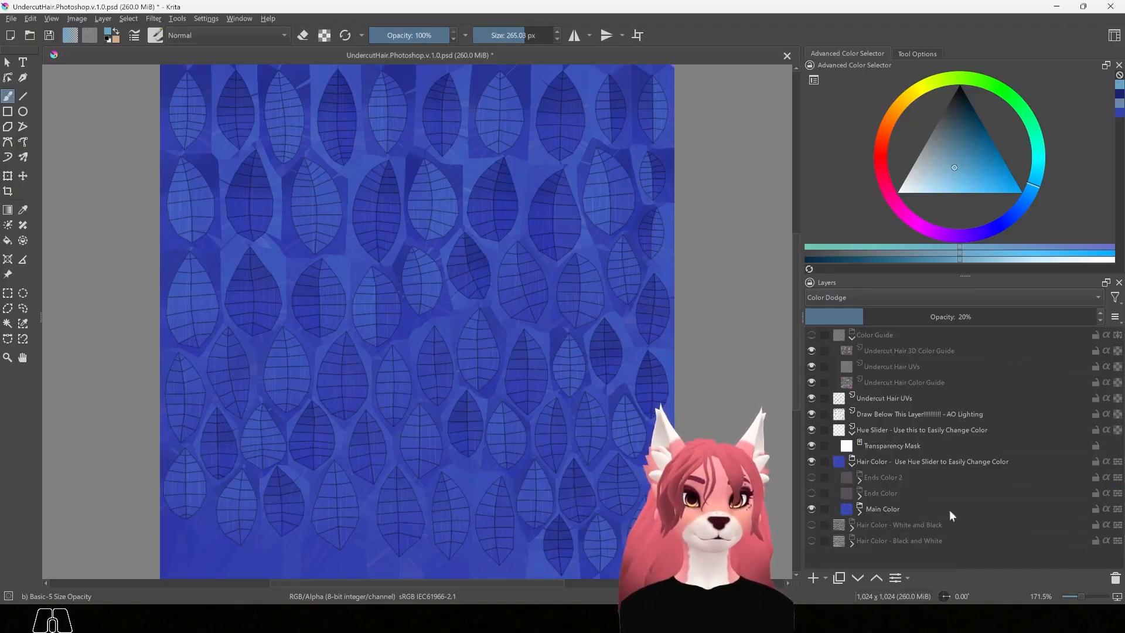
left_click(812, 491)
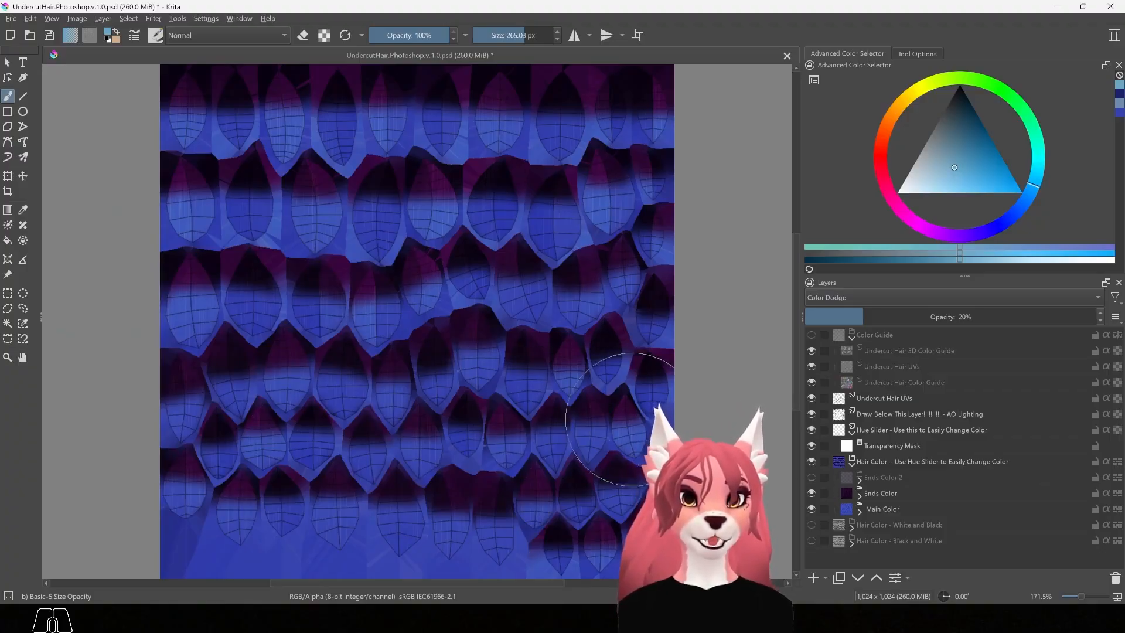
left_click(859, 494)
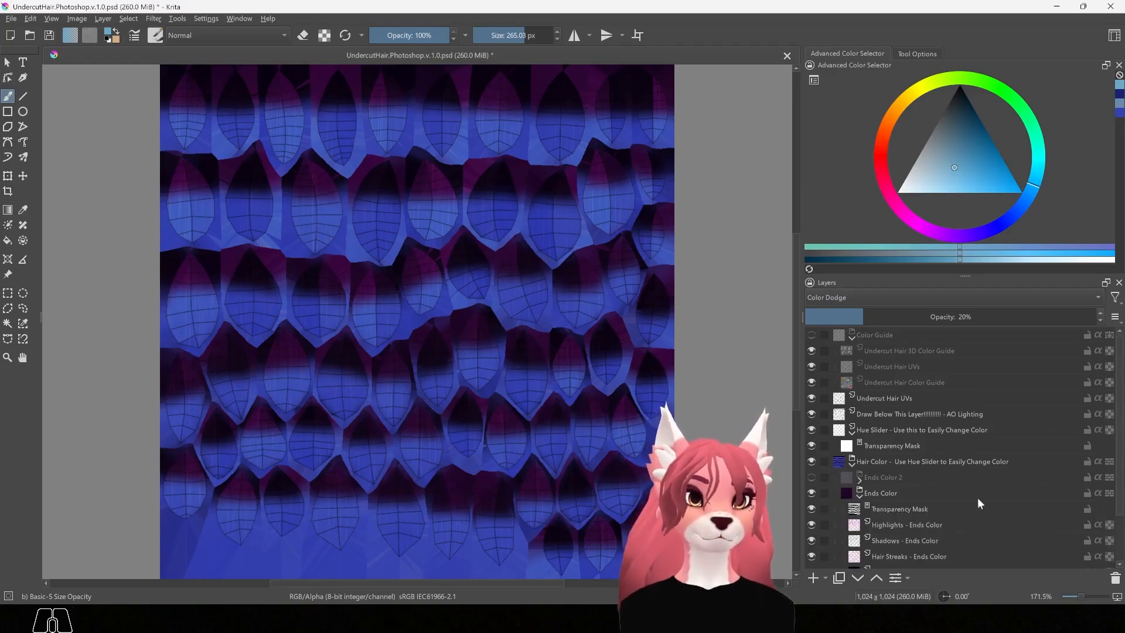
scroll(966, 492, "down", 2)
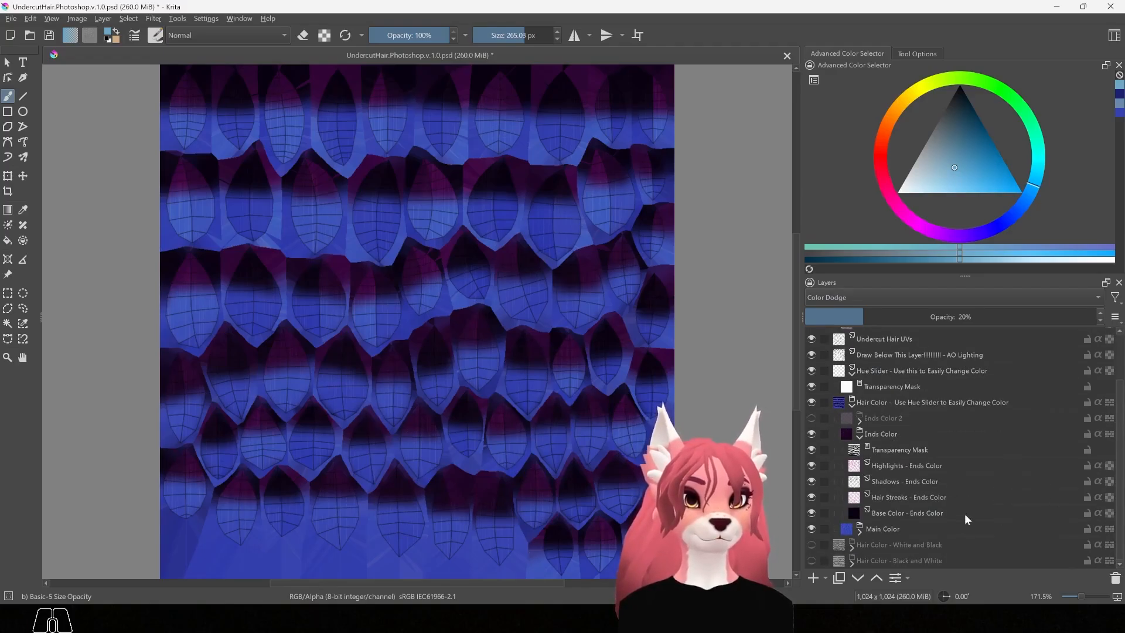
- Lock the transparency of the Base Color - Ends Color layer, sample its dark tone, shift it to navy and repaint the entire layer
left_click(951, 512)
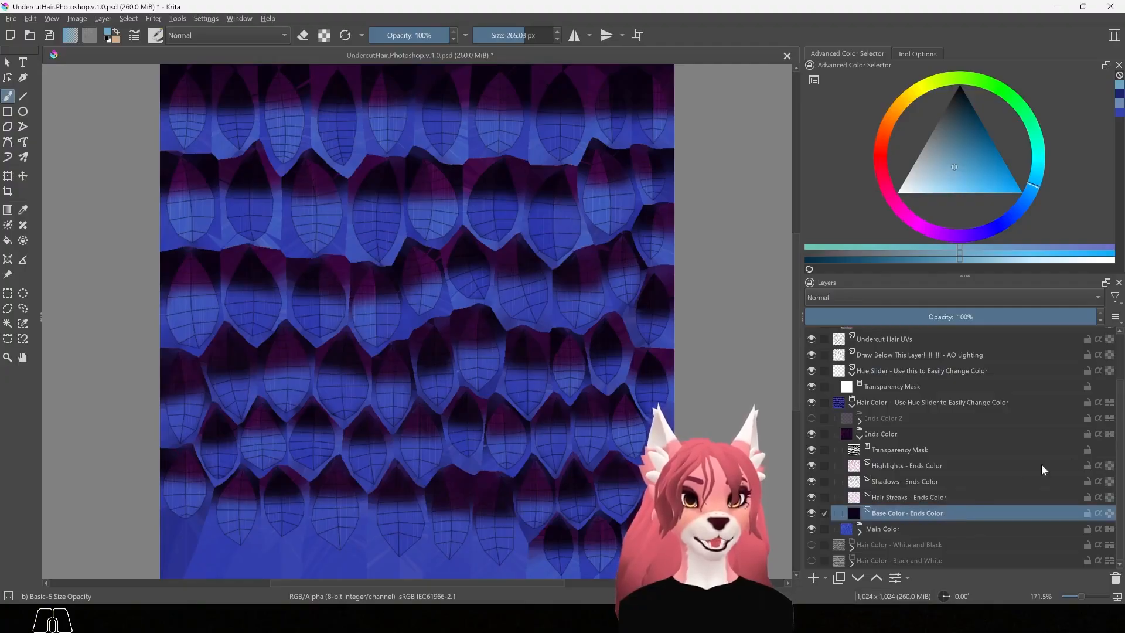
left_click(1109, 512)
left_click_drag(1011, 216, 999, 224)
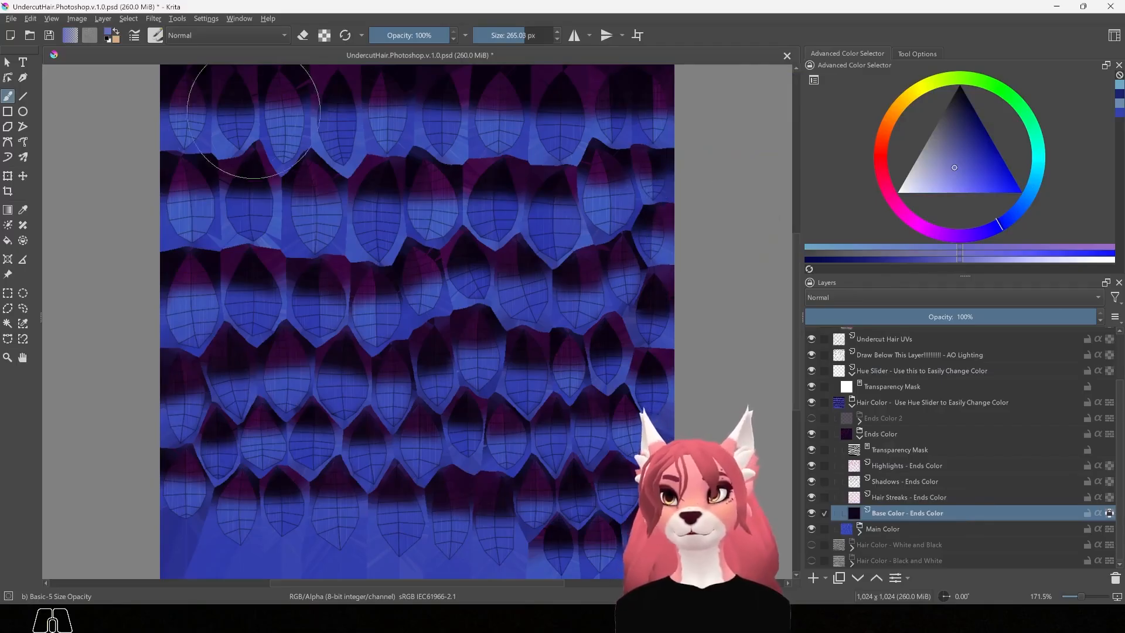
left_click(24, 211)
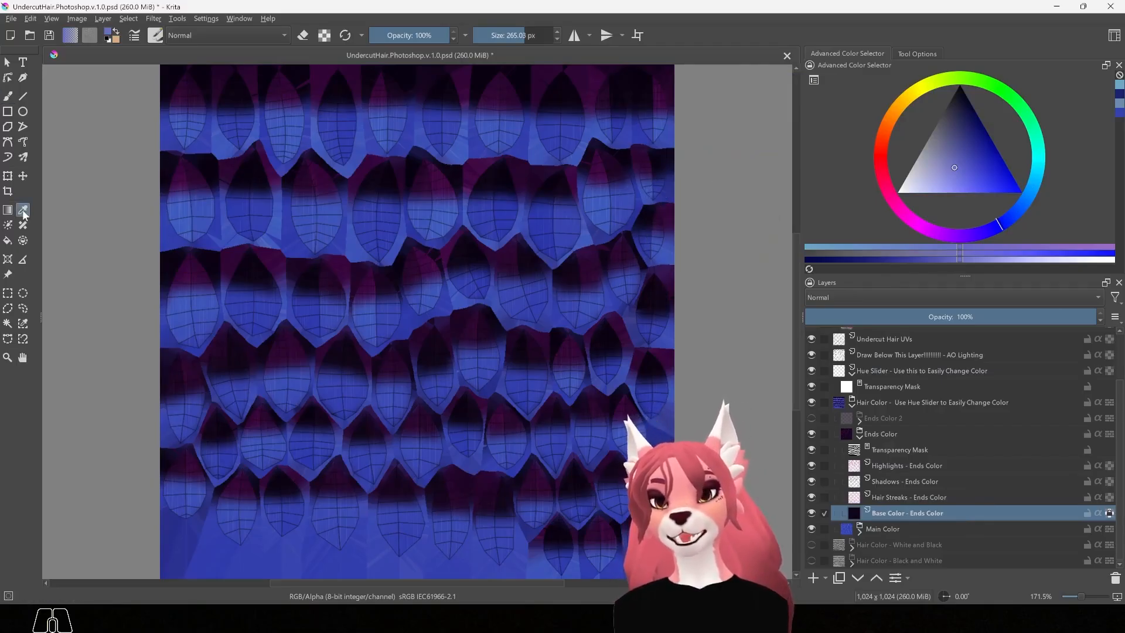
left_click(246, 267)
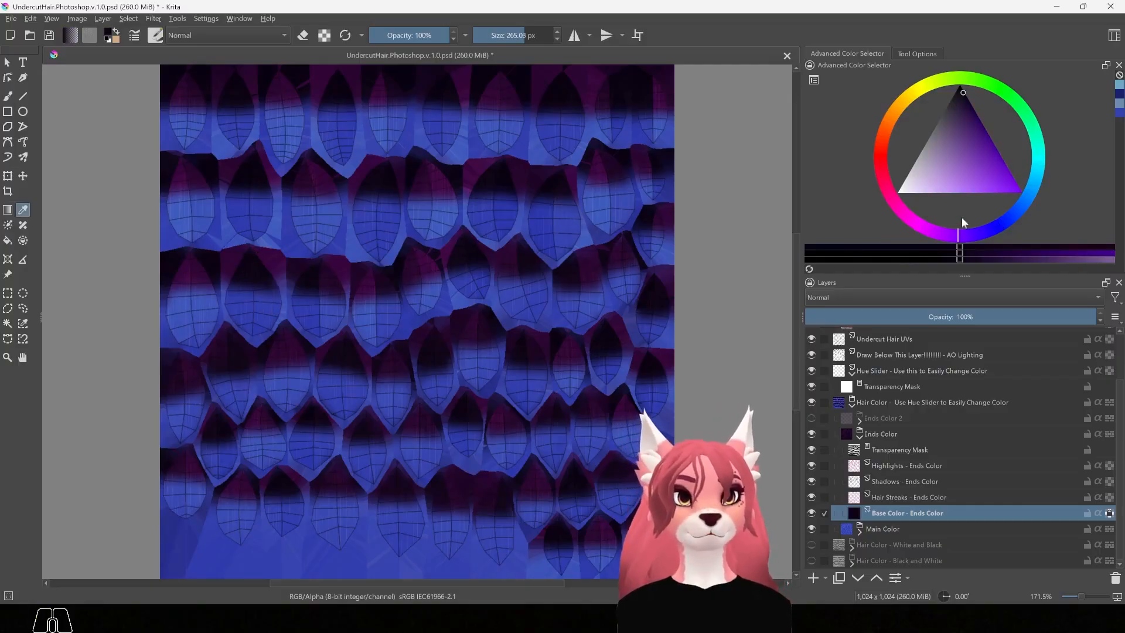
left_click_drag(974, 235, 1014, 211)
left_click(968, 103)
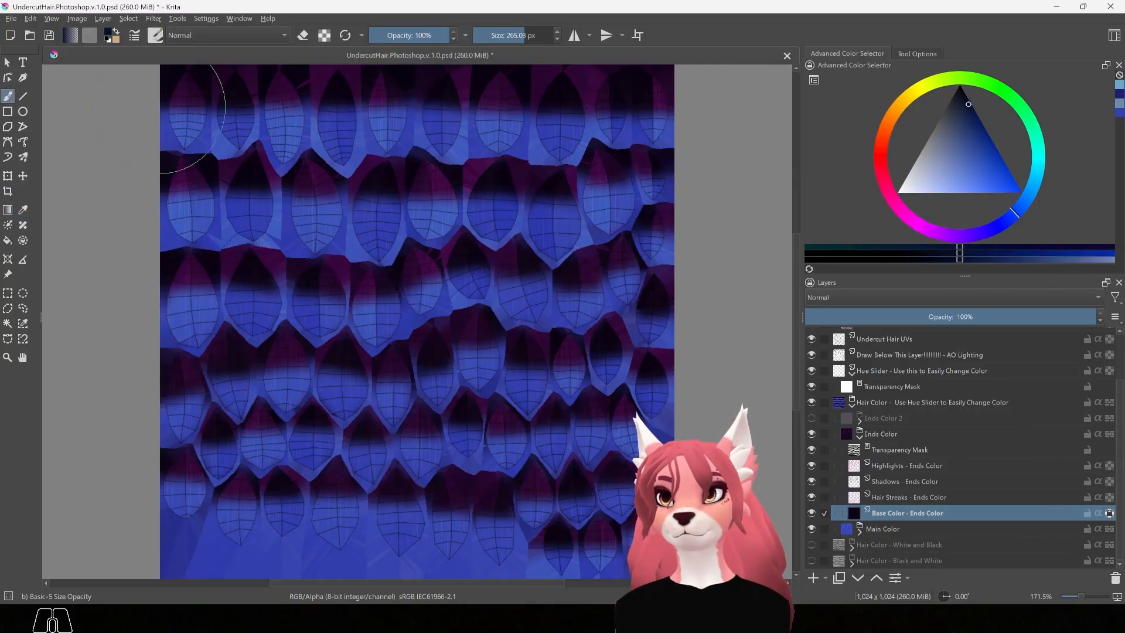
mouse_move(160, 109)
left_mouse_down()
mouse_move(638, 94)
mouse_move(615, 176)
mouse_move(279, 276)
mouse_move(194, 366)
mouse_move(329, 503)
left_mouse_up()
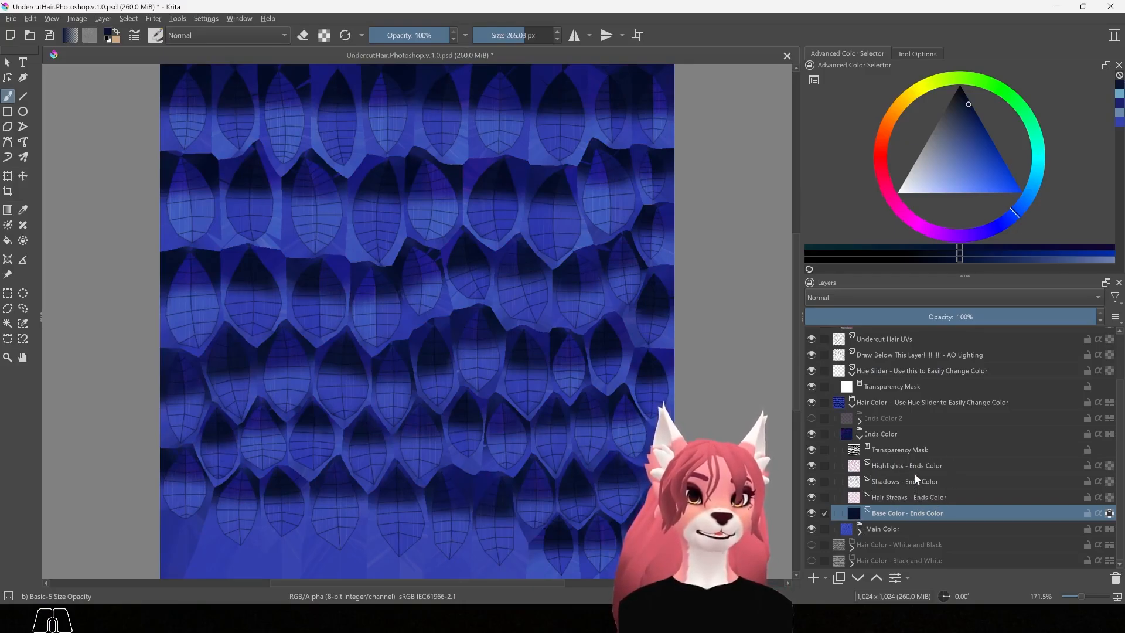
- Repaint the Hair Streaks - Ends Color layer in medium blue with its transparency locked
left_click(953, 497)
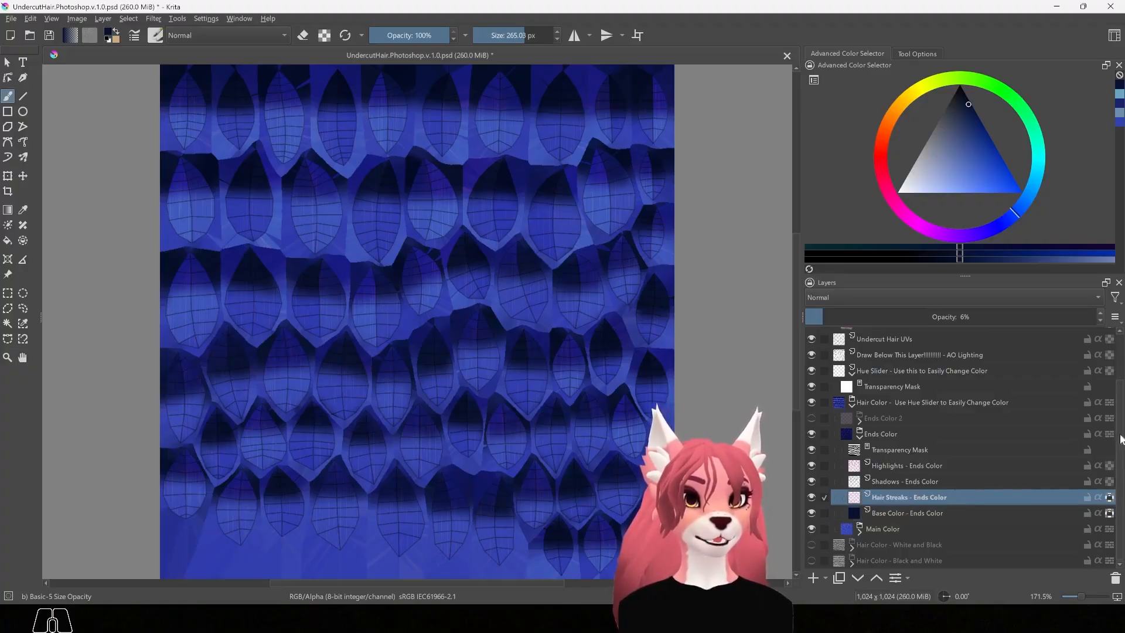
left_click(1017, 206)
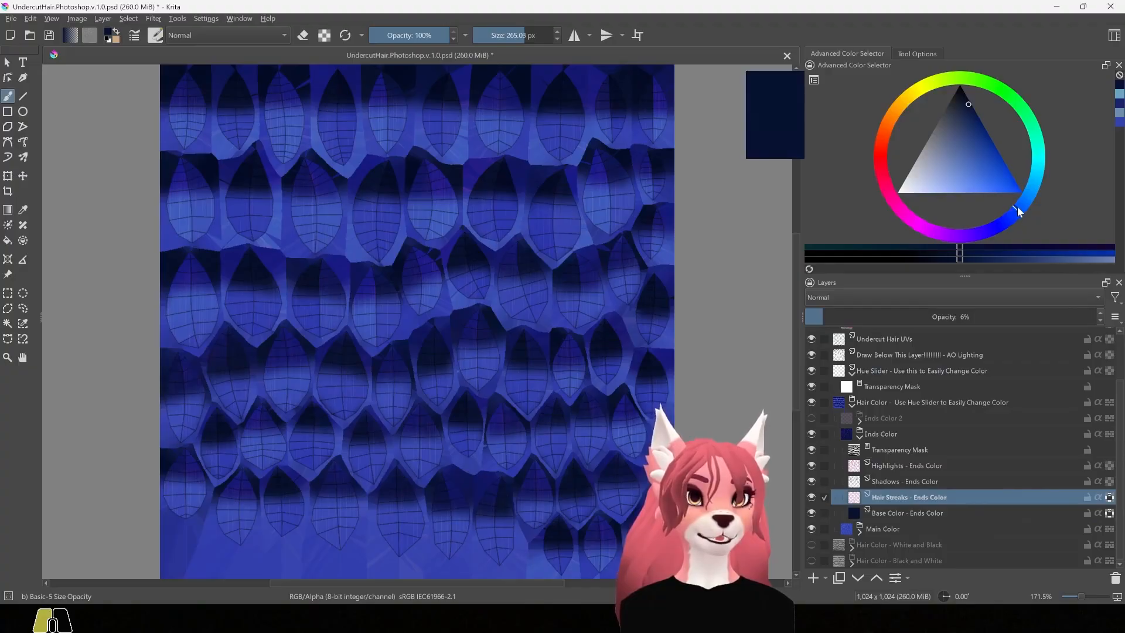
left_click(968, 149)
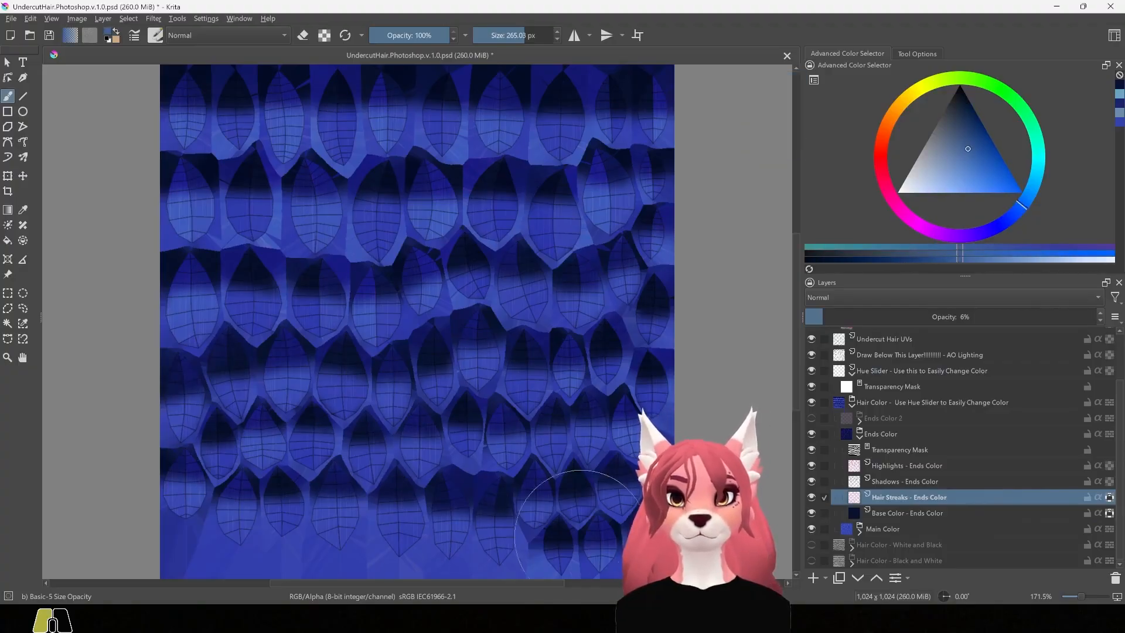
- Lock the transparency of the Shadows - Ends Color layer and repaint the shadows in deep dark blue
left_click(965, 481)
left_click(1007, 219)
left_click_drag(981, 149, 979, 122)
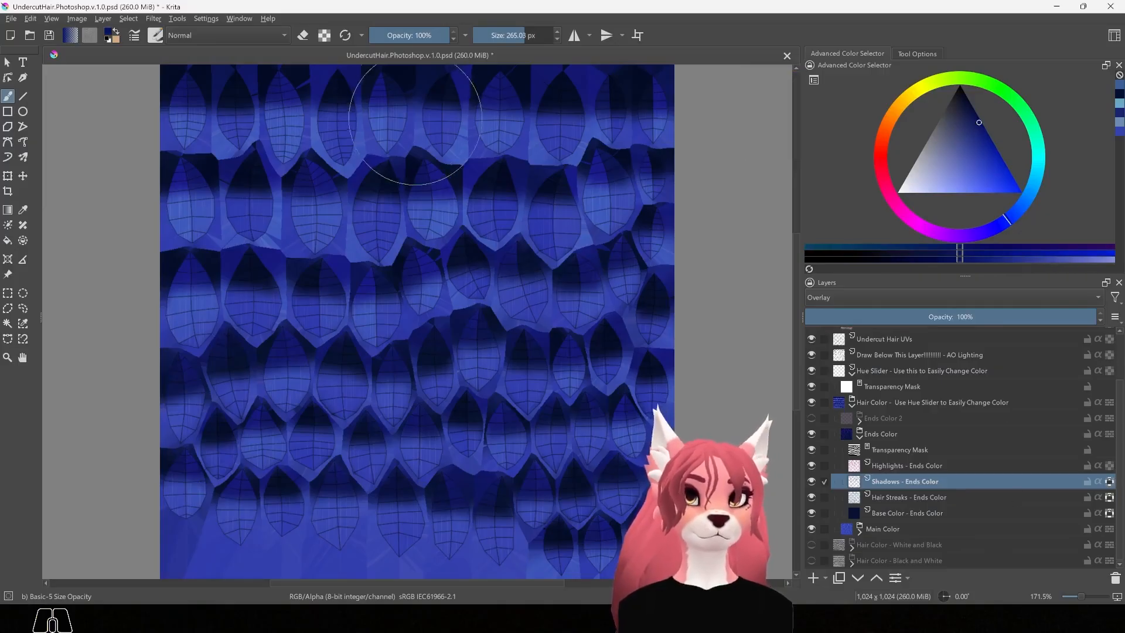
- Lock the transparency of the Highlights - Ends Color layer and repaint the highlights in a medium azure blue
left_click(907, 465)
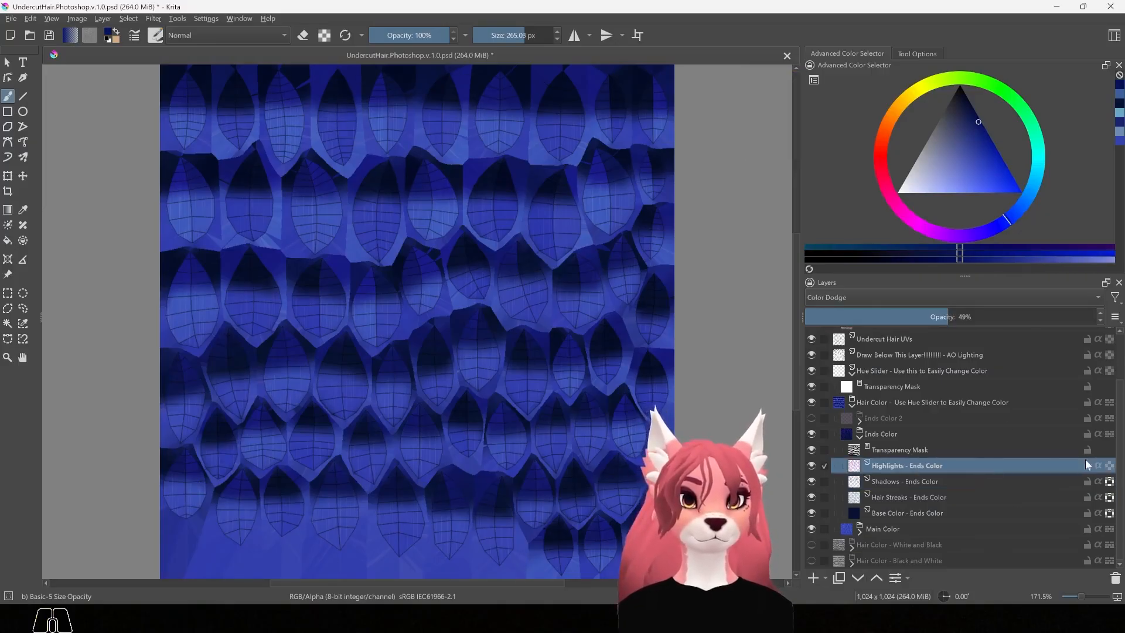
left_click(1019, 201)
mouse_move(953, 142)
left_mouse_down()
mouse_move(958, 155)
mouse_move(979, 156)
left_mouse_up()
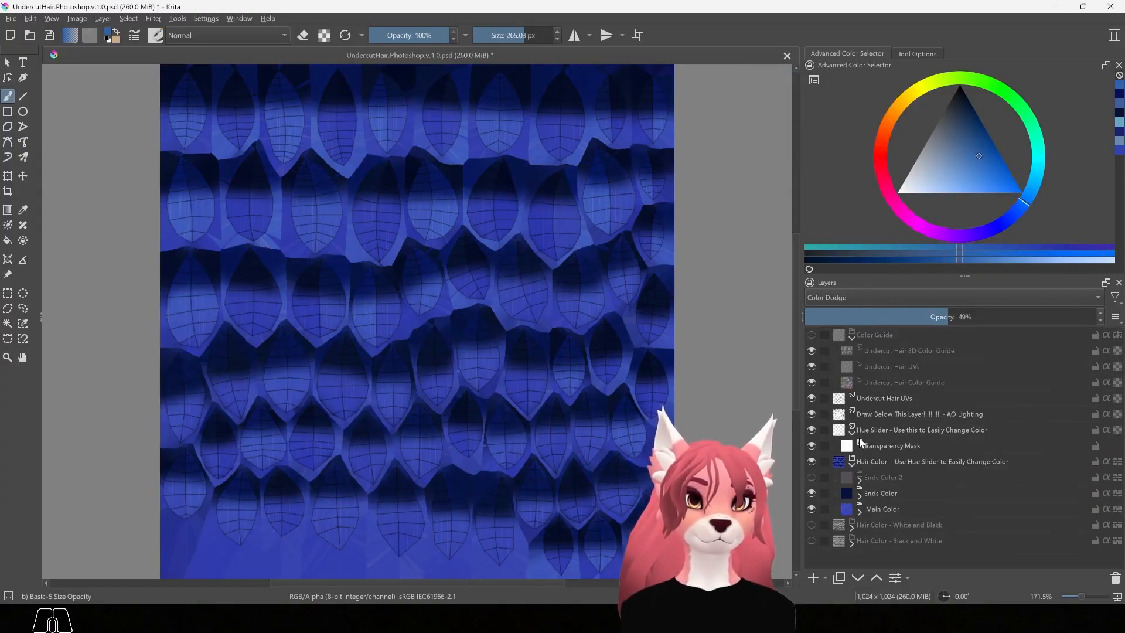
- Make the Ends Color 2 group visible and expand it to reveal its layers
left_click(859, 436)
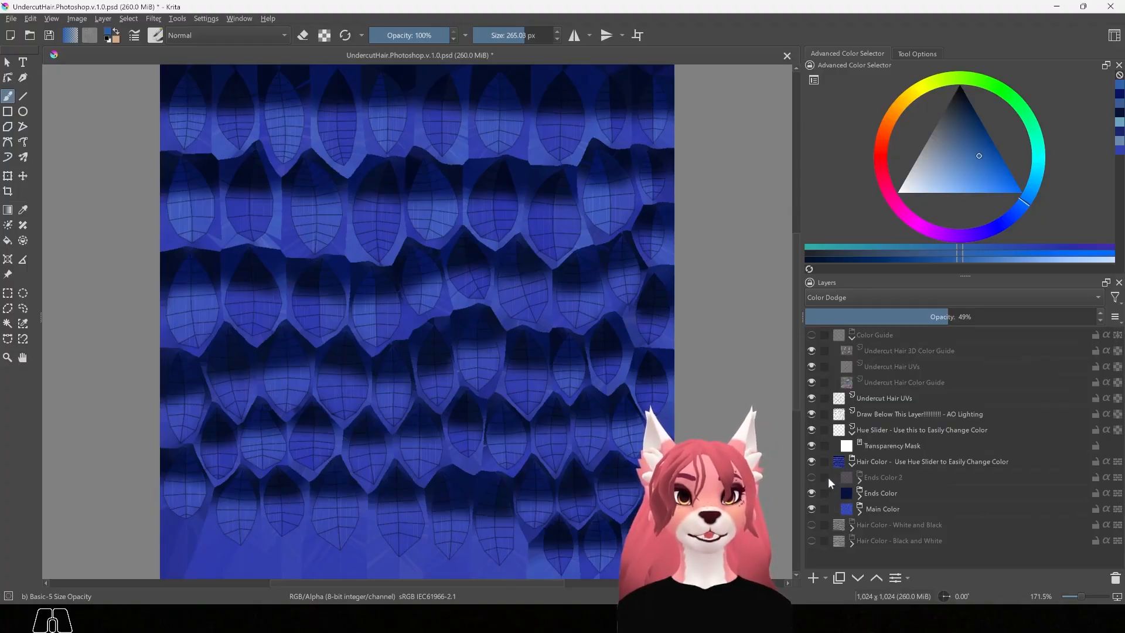
left_click(810, 477)
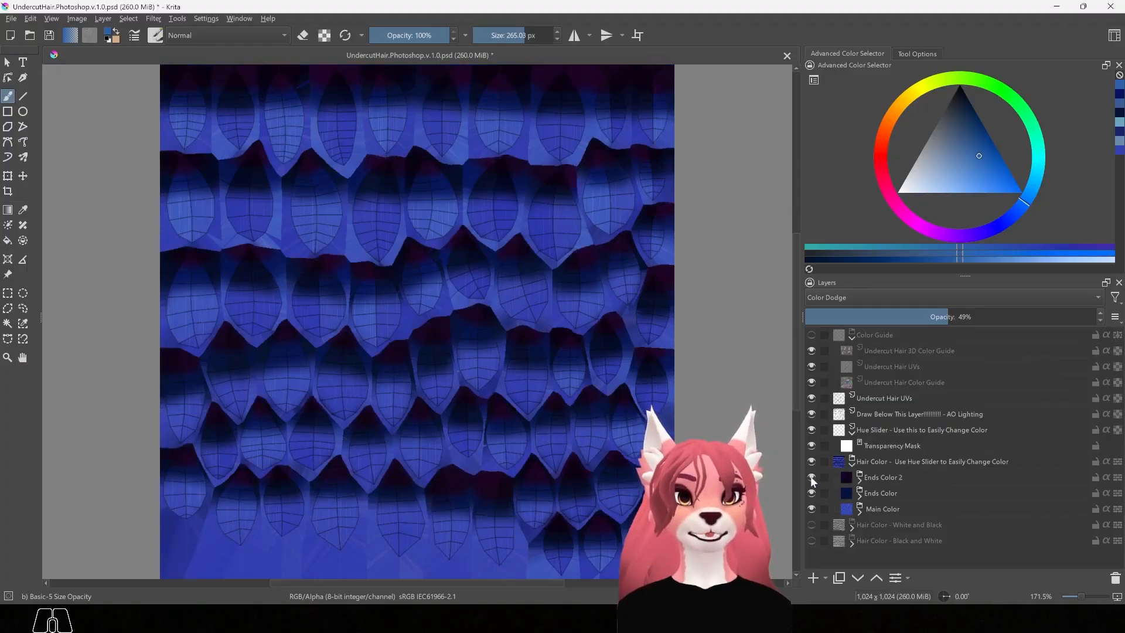
left_click(860, 481)
scroll(861, 483, "down", 1)
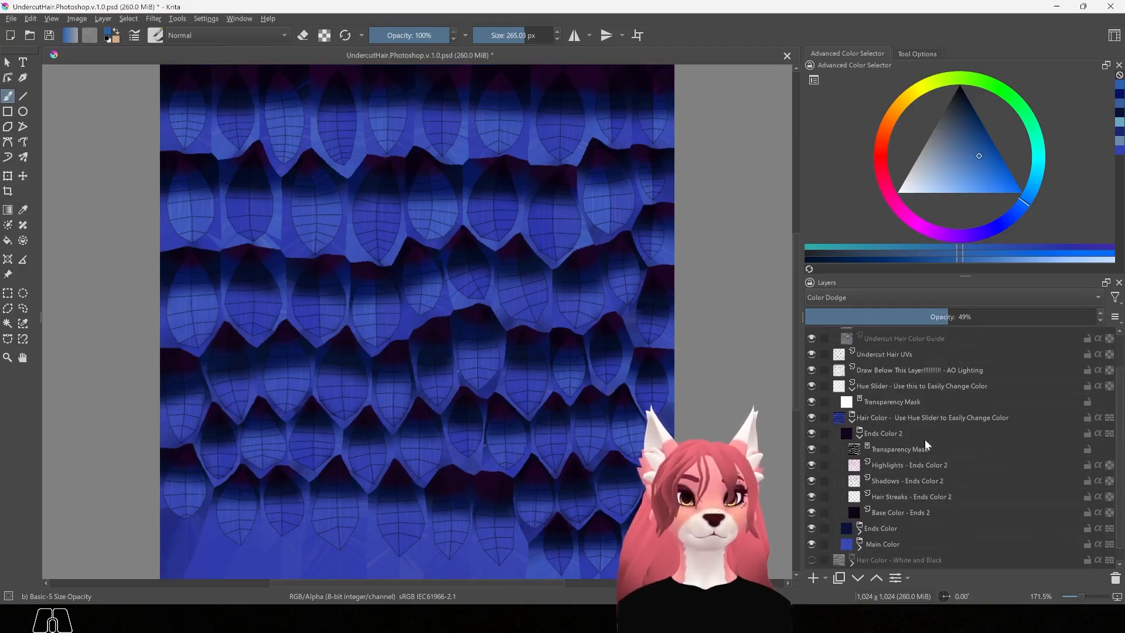
- Sample the dark tone of the Base Color - Ends 2 layer, shift it to blue and repaint the layer with its transparency locked
left_click(961, 512)
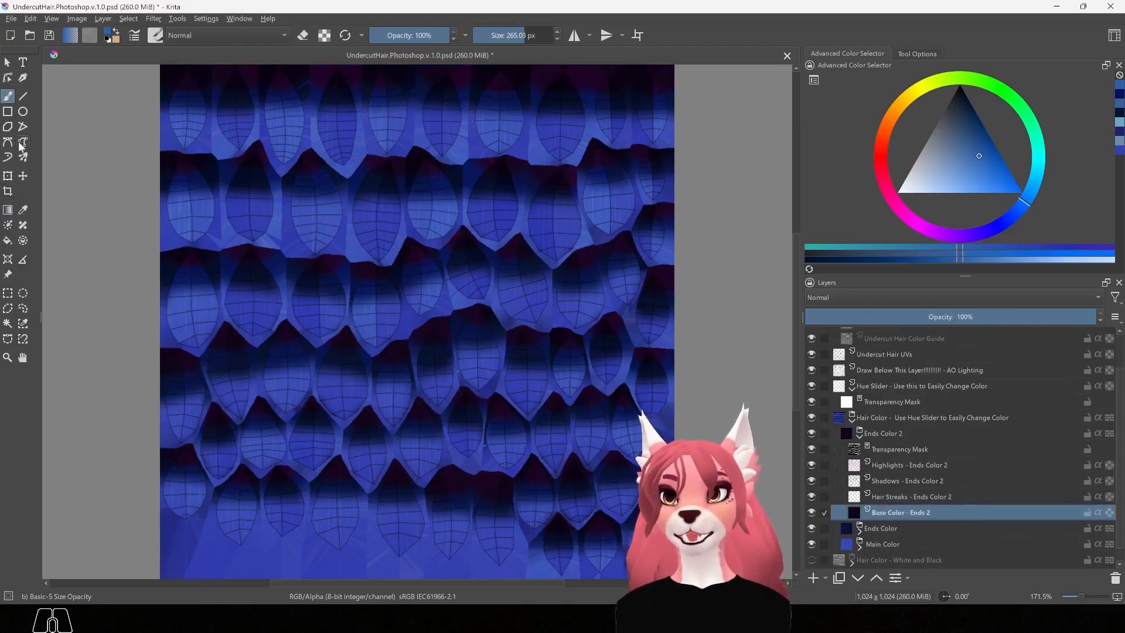
left_click(22, 210)
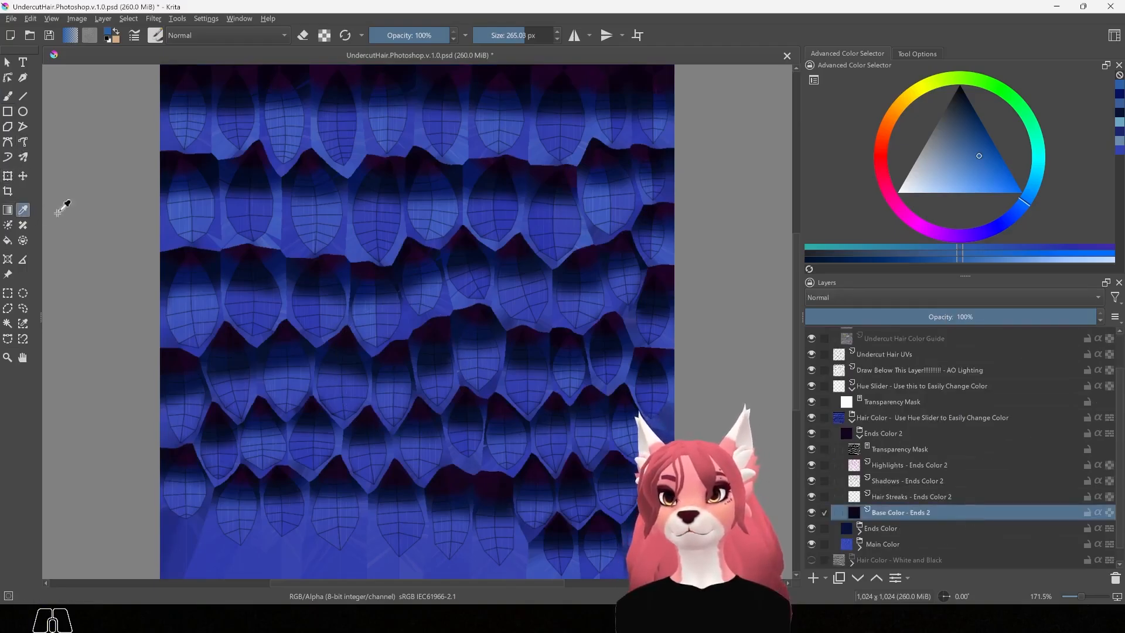
left_click(259, 244)
left_click(997, 225)
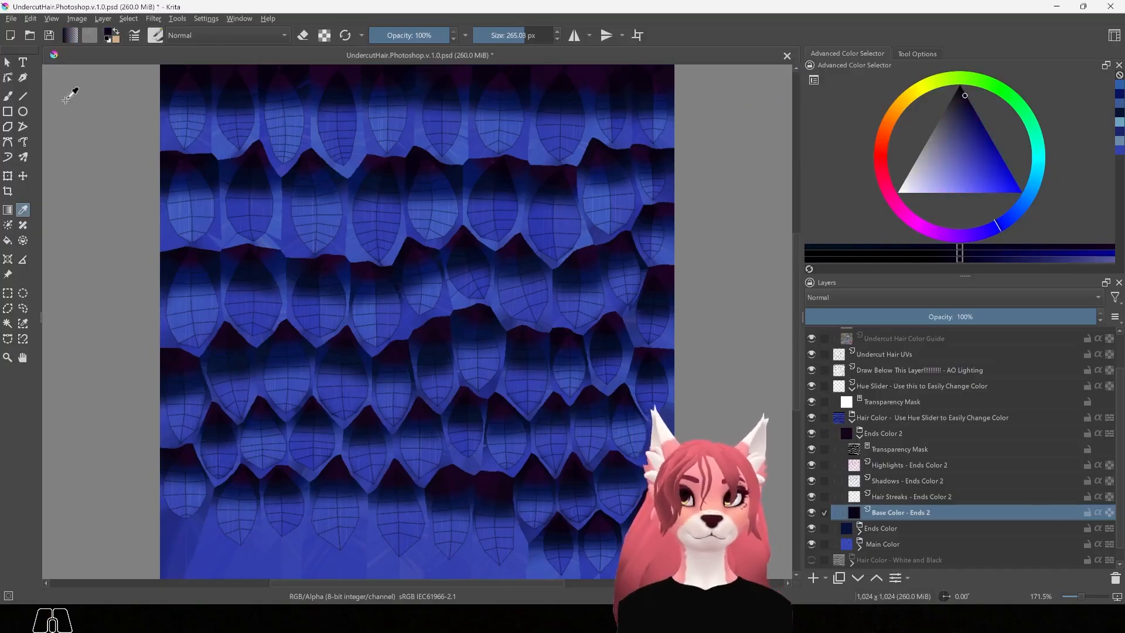
left_click(8, 96)
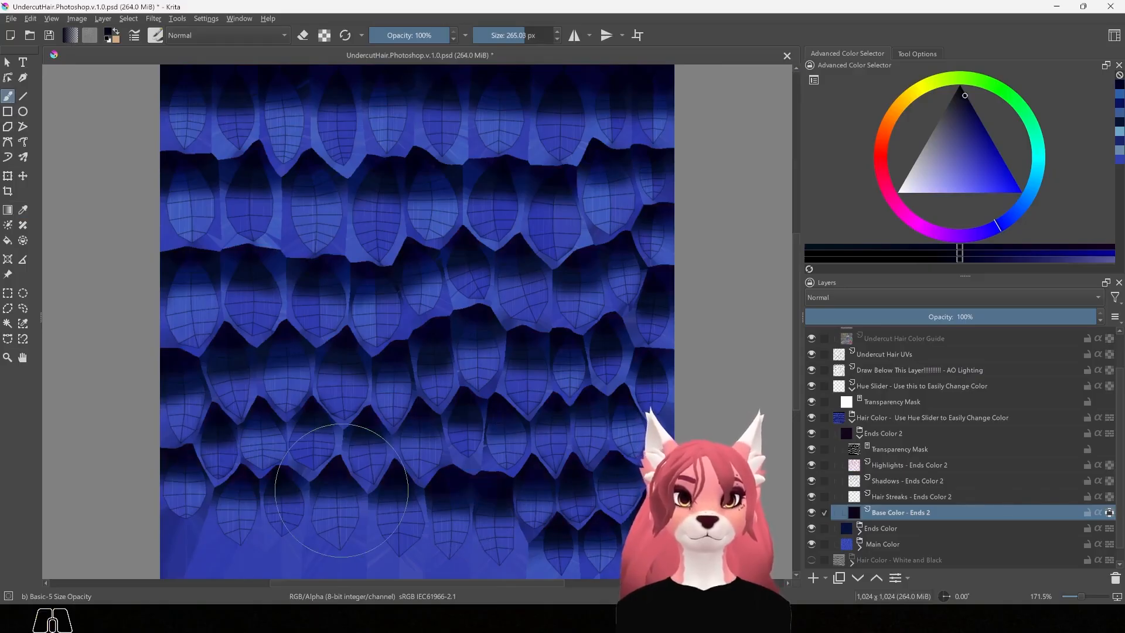
- Lock the transparency of the Hair Streaks - Ends Color 2 layer and repaint the streaks in a medium azure blue
left_click(1110, 498)
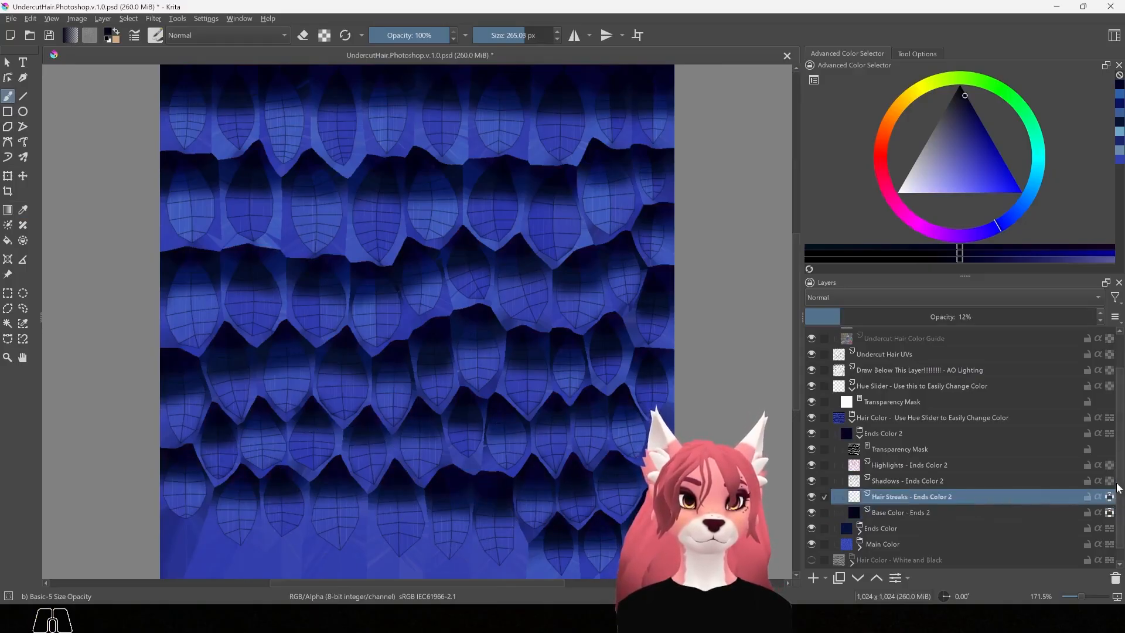
left_click(1034, 191)
left_click(968, 151)
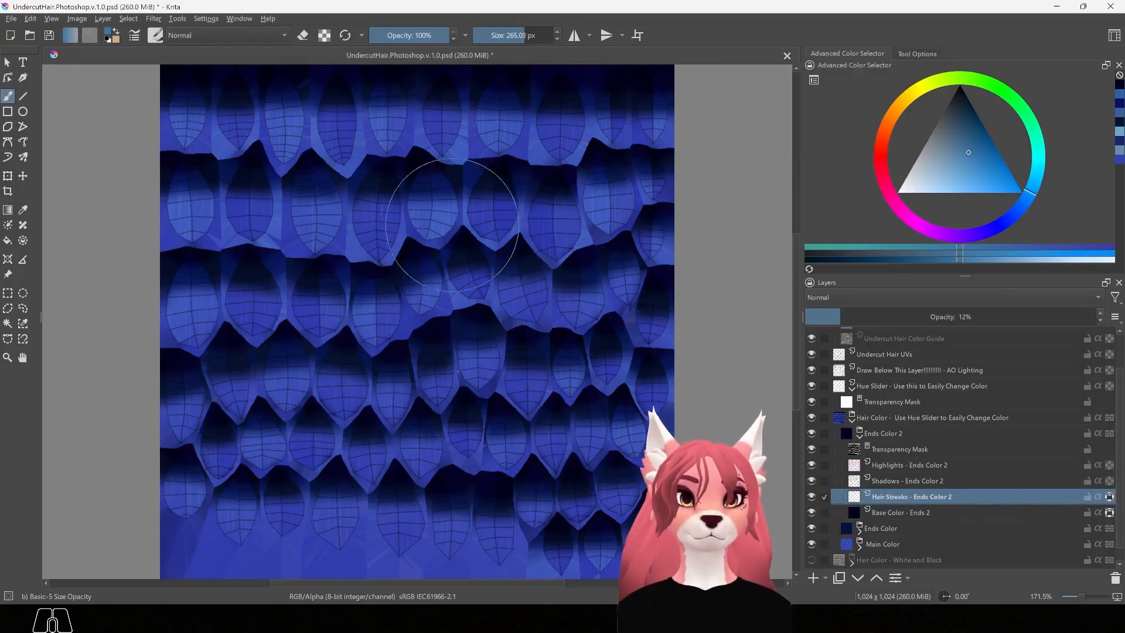
mouse_move(449, 233)
left_mouse_down()
mouse_move(328, 402)
mouse_move(419, 495)
left_mouse_up()
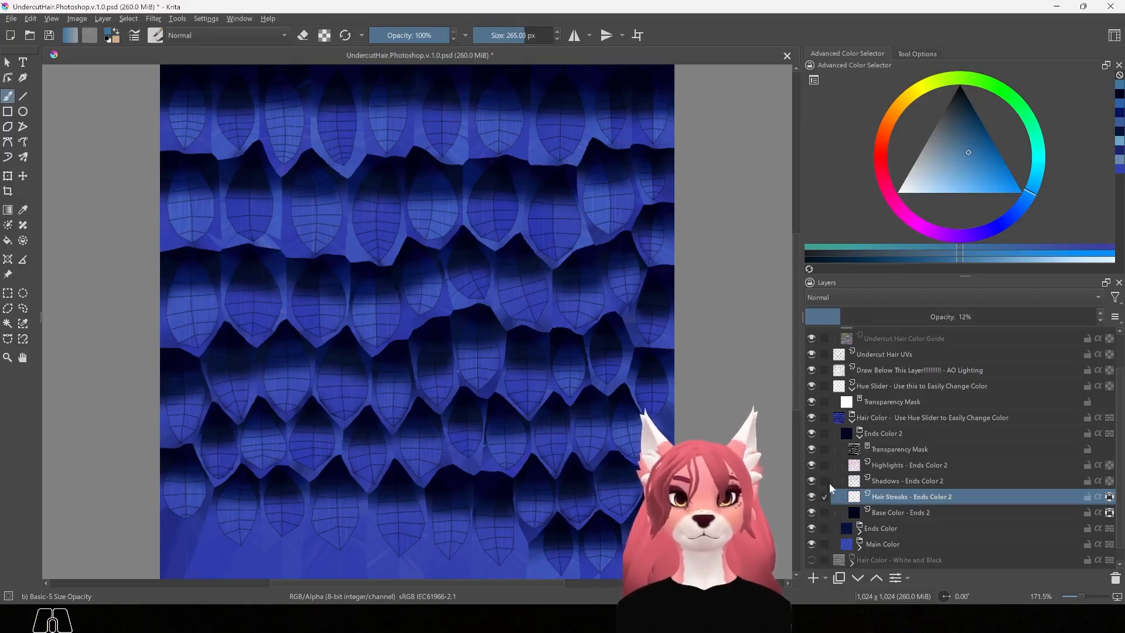
- Lock the transparency of the Shadows - Ends Color 2 layer and shift the paint color's hue to a deeper blue
left_click(961, 481)
left_click(1002, 223)
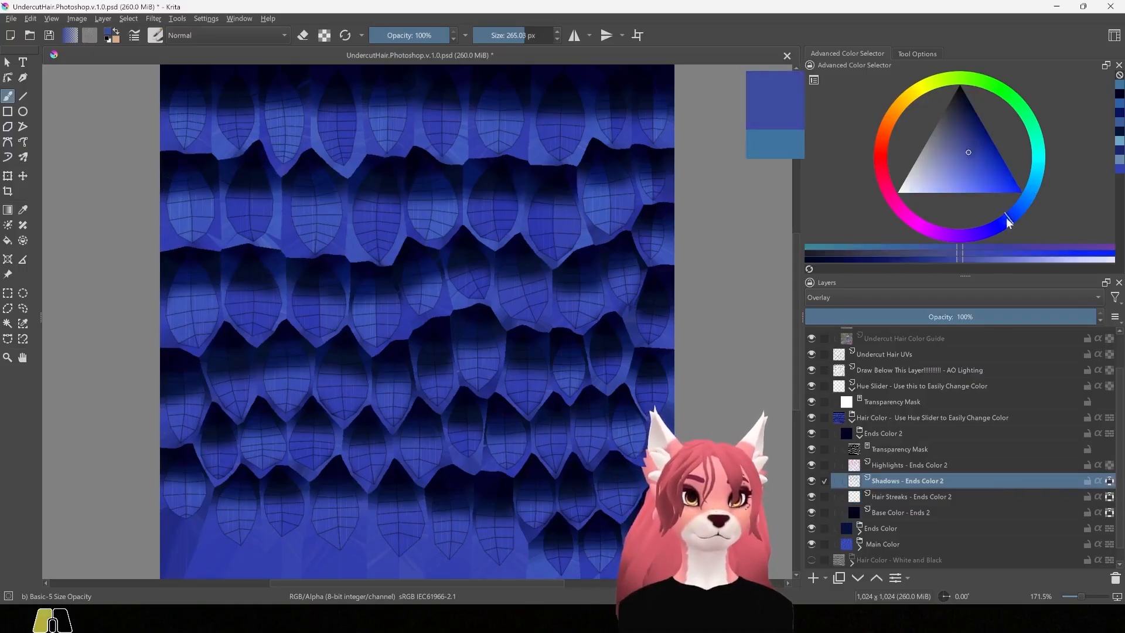
- Paint the Shadows - Ends Color 2 layer dark blue and the Highlights - Ends Color 2 layer light blue across the whole canvas
left_click(972, 122)
mouse_move(132, 124)
left_mouse_down()
mouse_move(115, 511)
mouse_move(785, 586)
left_mouse_up()
left_click(1002, 465)
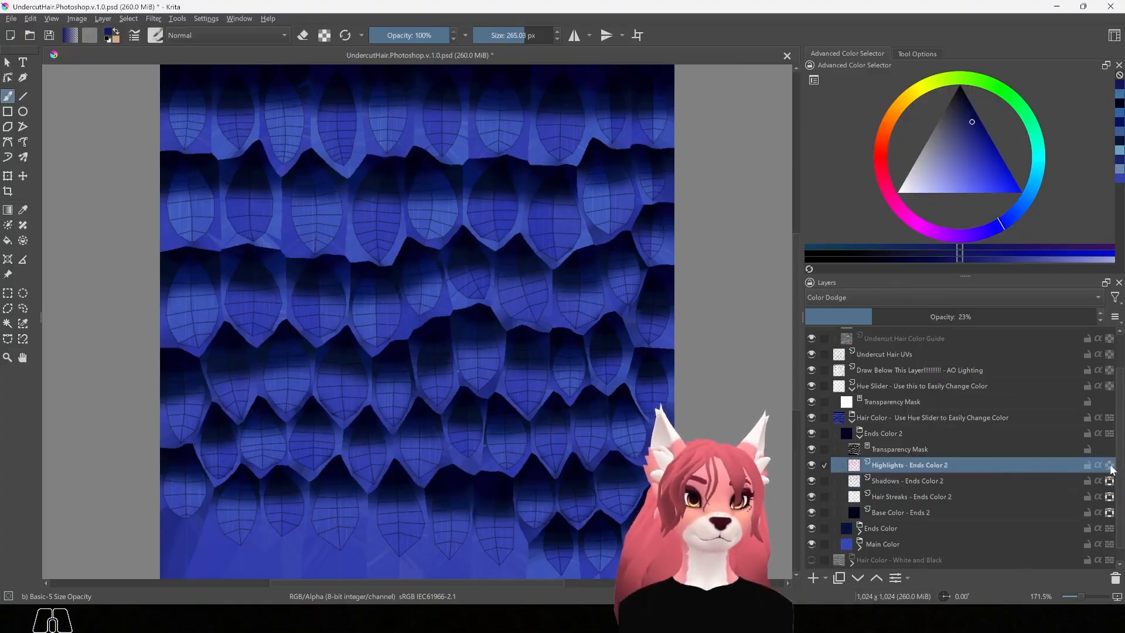
left_click(1031, 190)
left_click(956, 158)
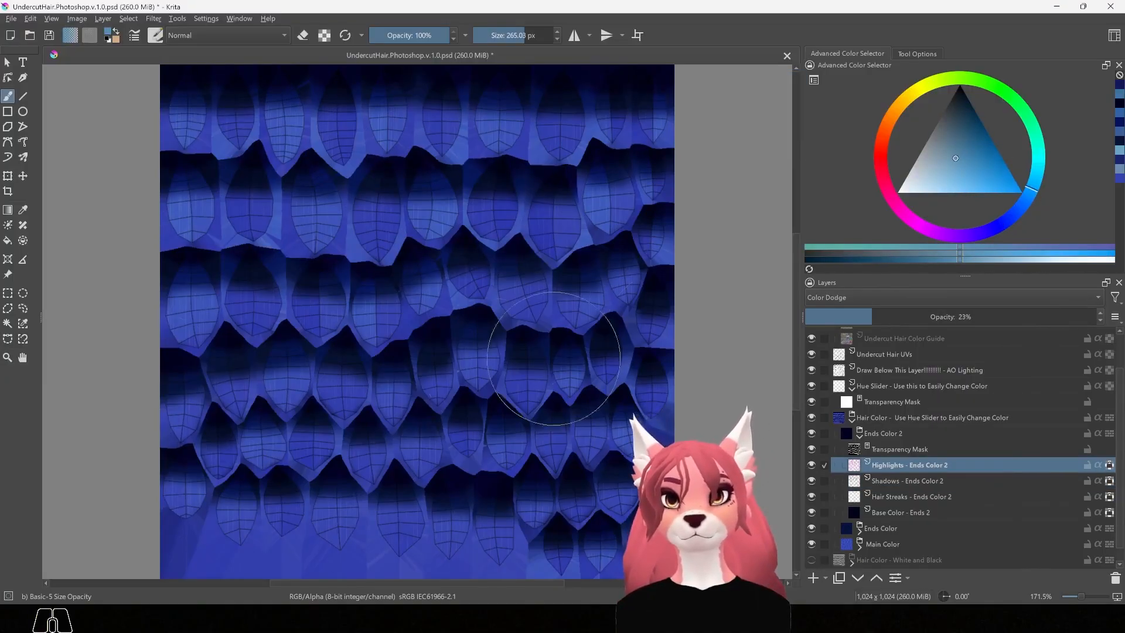
mouse_move(554, 359)
left_mouse_down()
mouse_move(426, 561)
mouse_move(574, 552)
left_mouse_up()
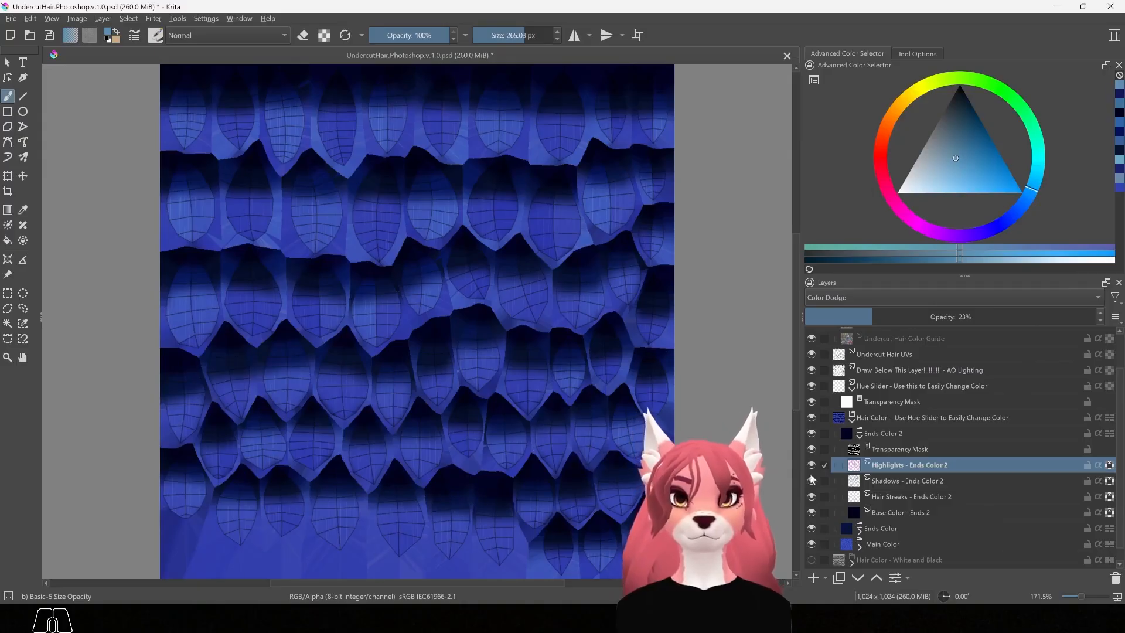
- Duplicate the Hair Color - Use Hue Slider group and add a transparency mask to the copy
left_click(852, 420)
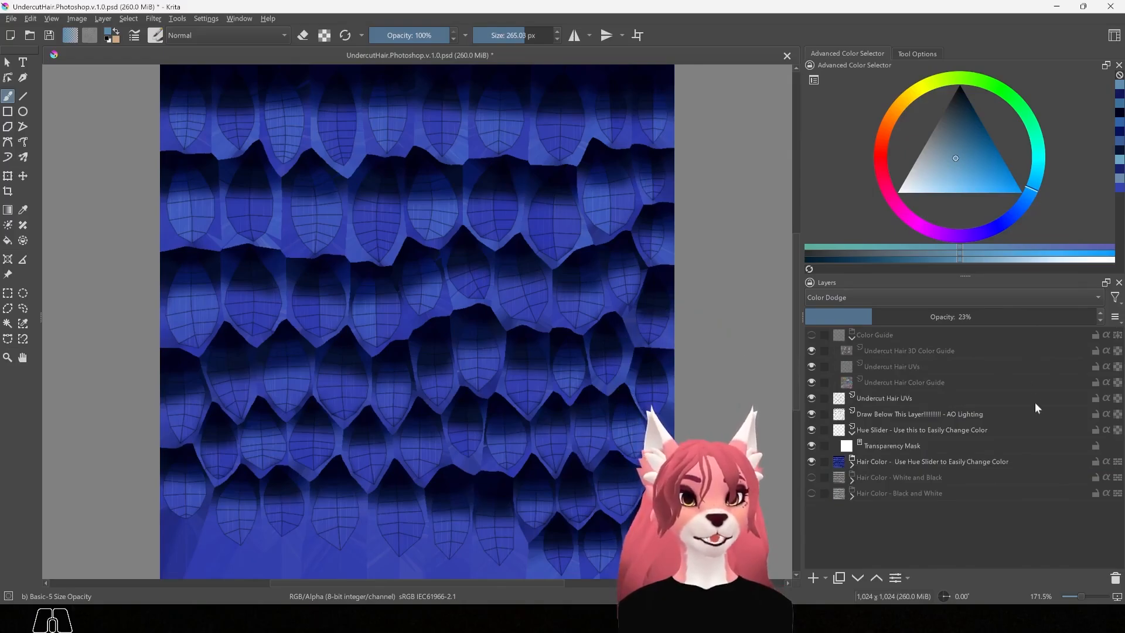
right_click(1017, 462)
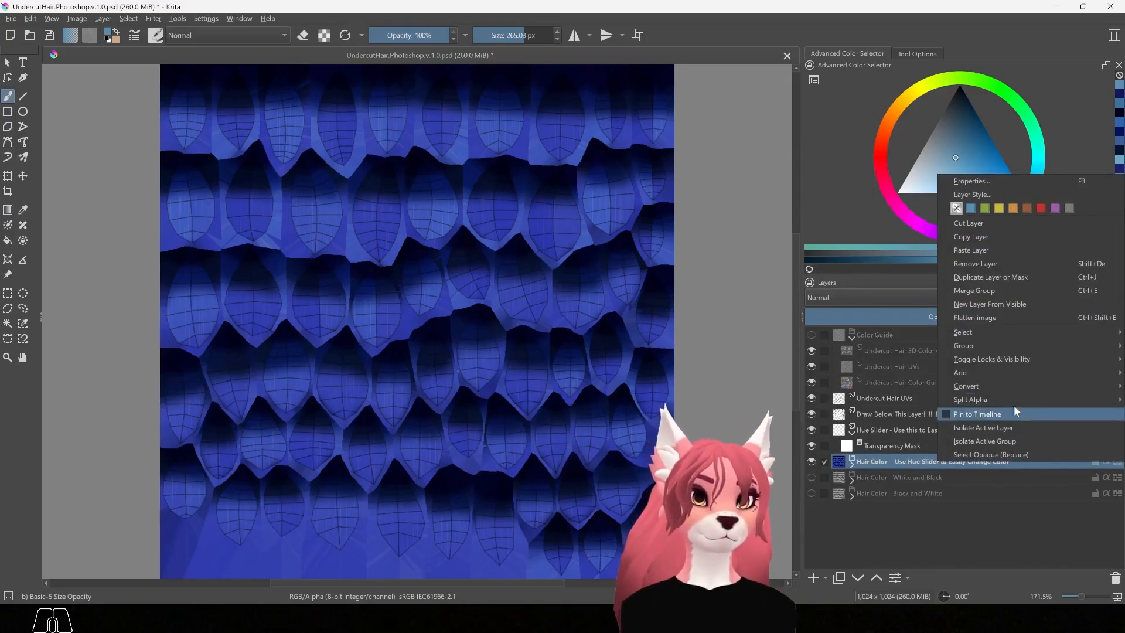
left_click(1007, 278)
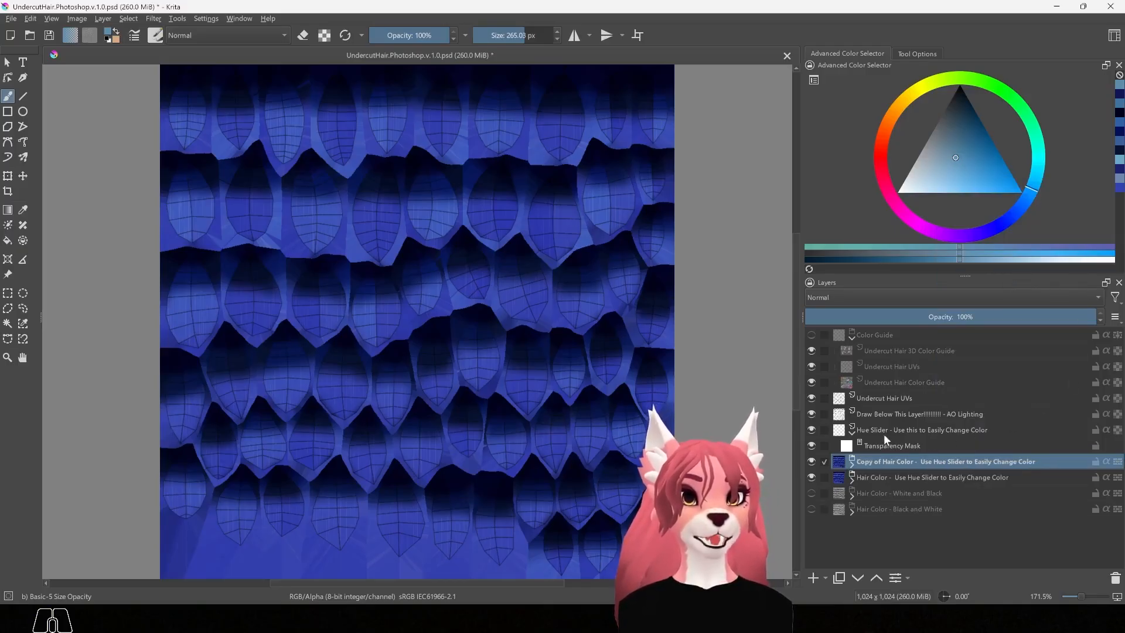
right_click(867, 459)
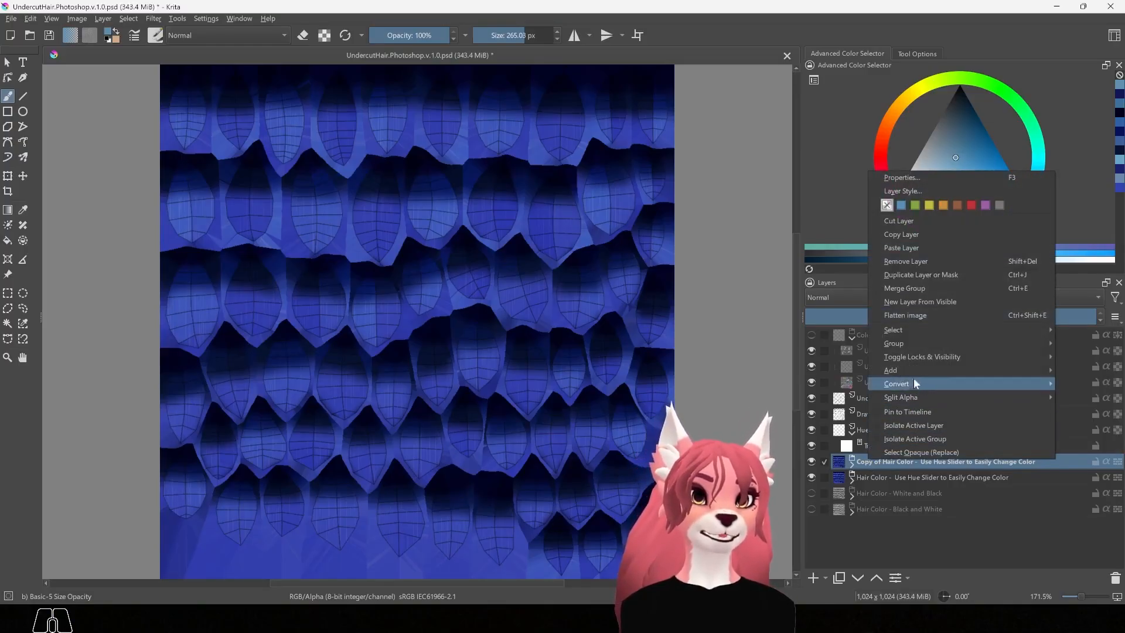
mouse_move(915, 377)
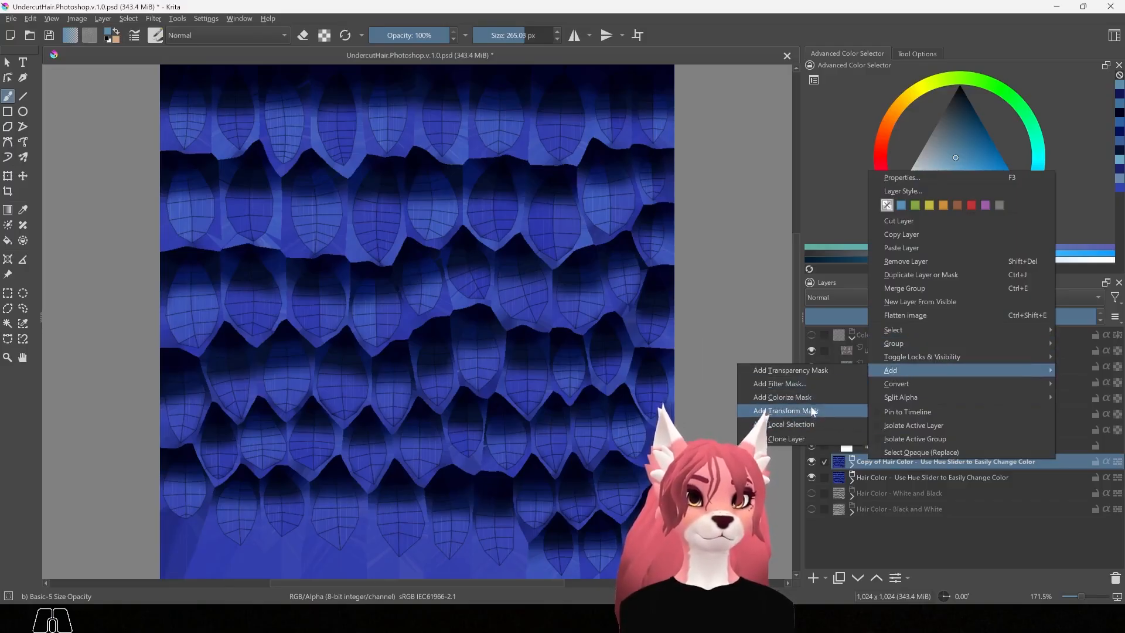
left_click(819, 371)
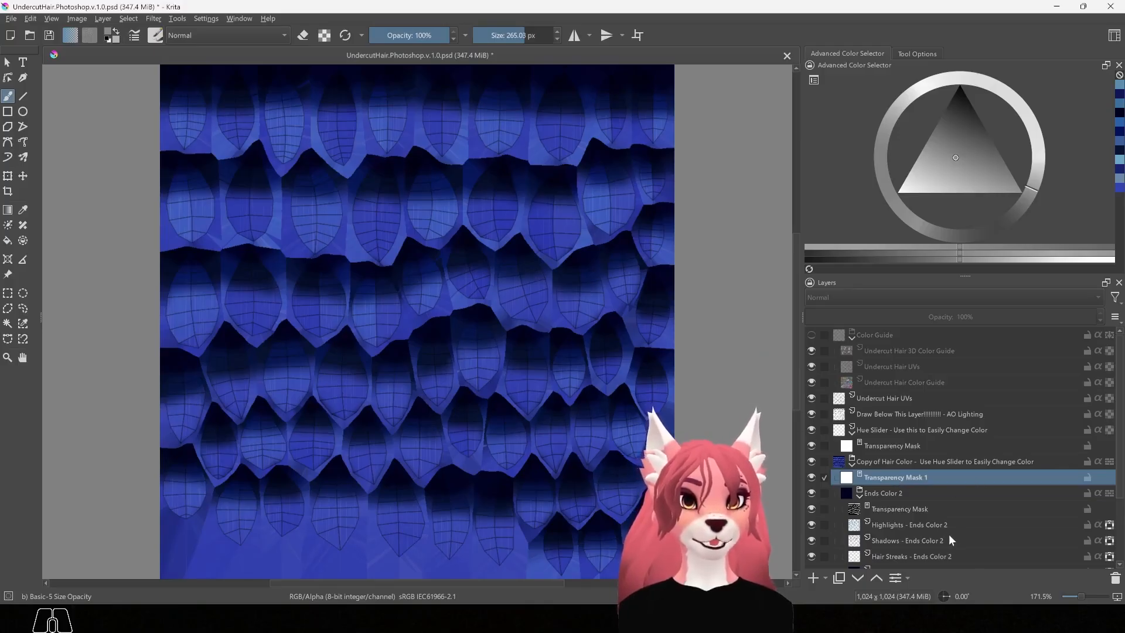
- Paint the Base Color - Main Color layer in the copied hair color group red over the whole canvas
scroll(937, 522, "down", 2)
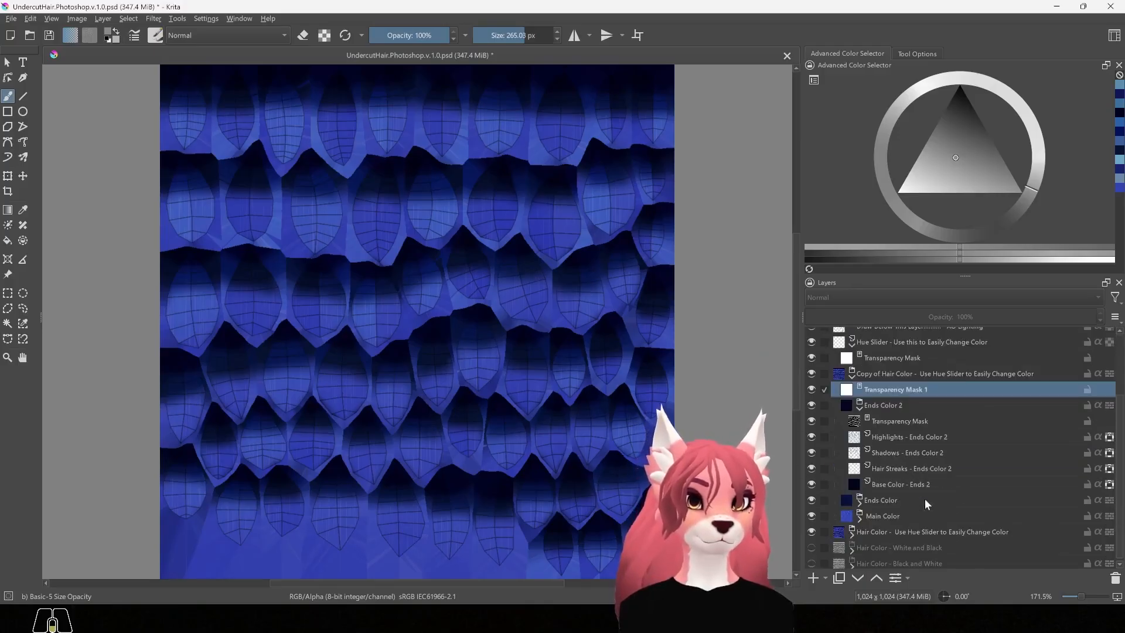
left_click(859, 518)
scroll(892, 483, "down", 2)
left_click(858, 515)
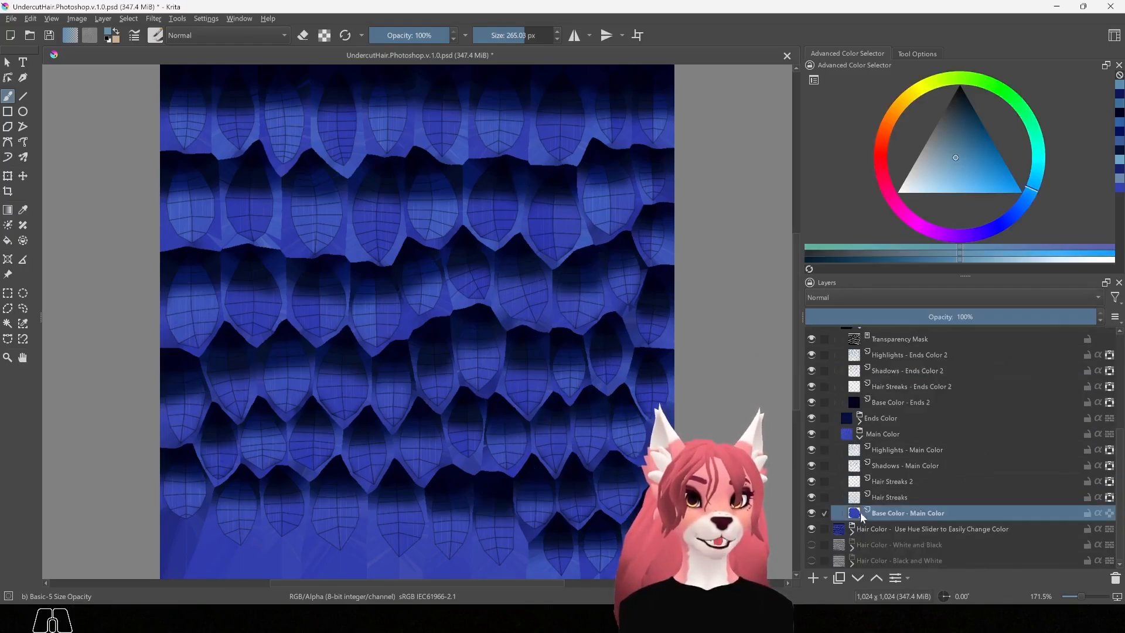
left_click_drag(885, 174, 884, 145)
left_click(978, 151)
mouse_move(167, 265)
left_mouse_down()
mouse_move(582, 230)
mouse_move(621, 401)
mouse_move(682, 528)
mouse_move(420, 551)
mouse_move(461, 225)
mouse_move(730, 63)
left_mouse_up()
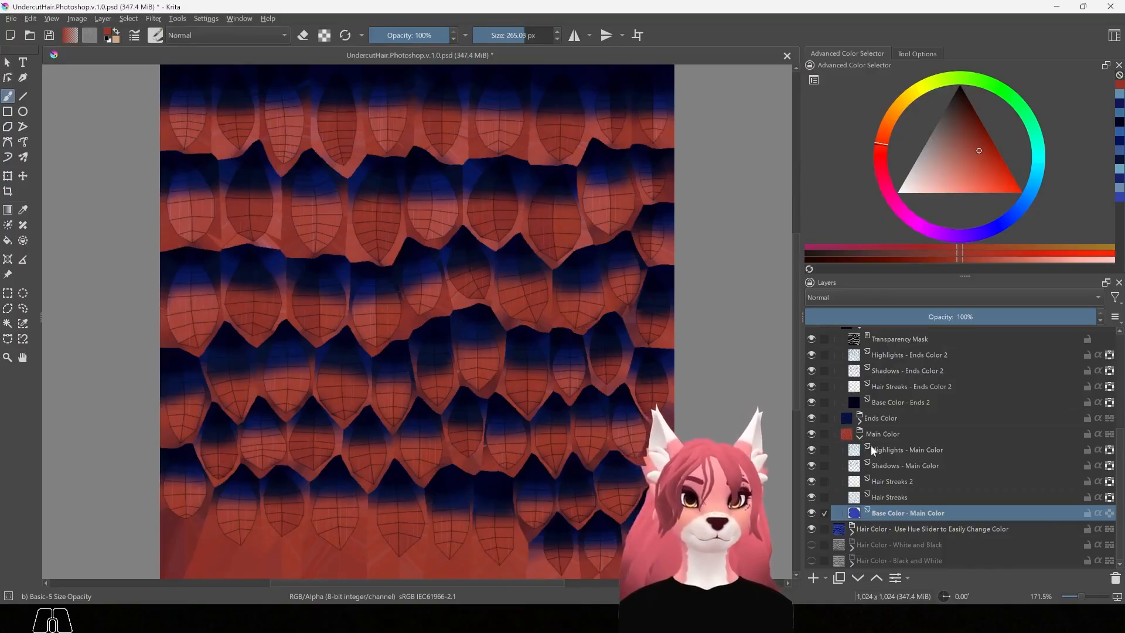
- Paint black on the copied group's Transparency Mask 1 over the uppermost feather row to hide the red there
scroll(870, 444, "up", 3)
scroll(926, 408, "up", 3)
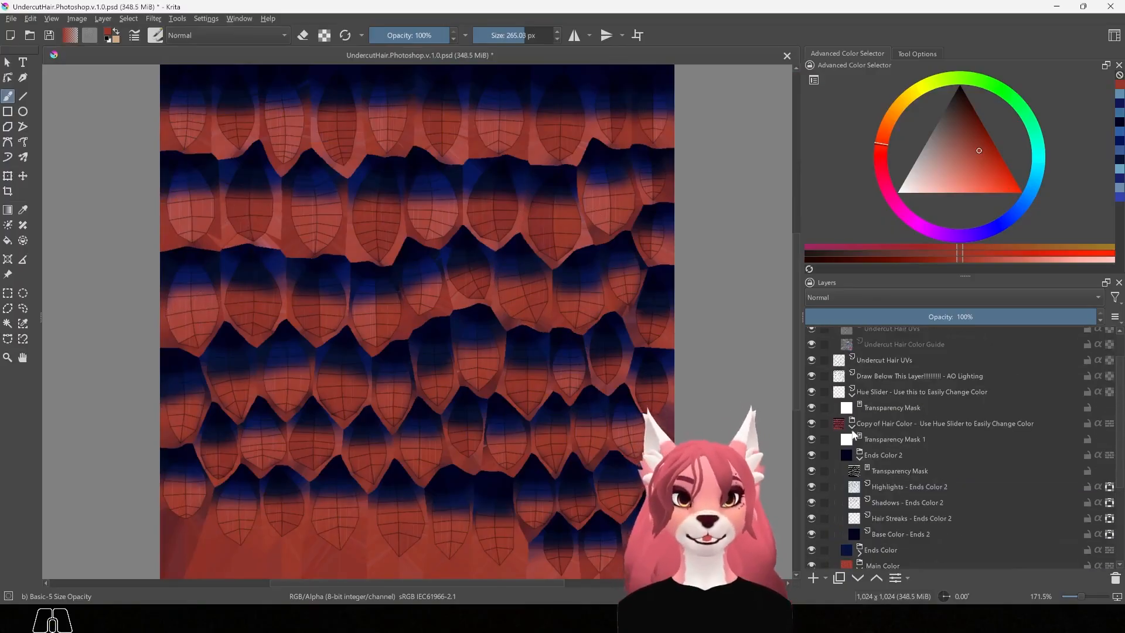
left_click(853, 429)
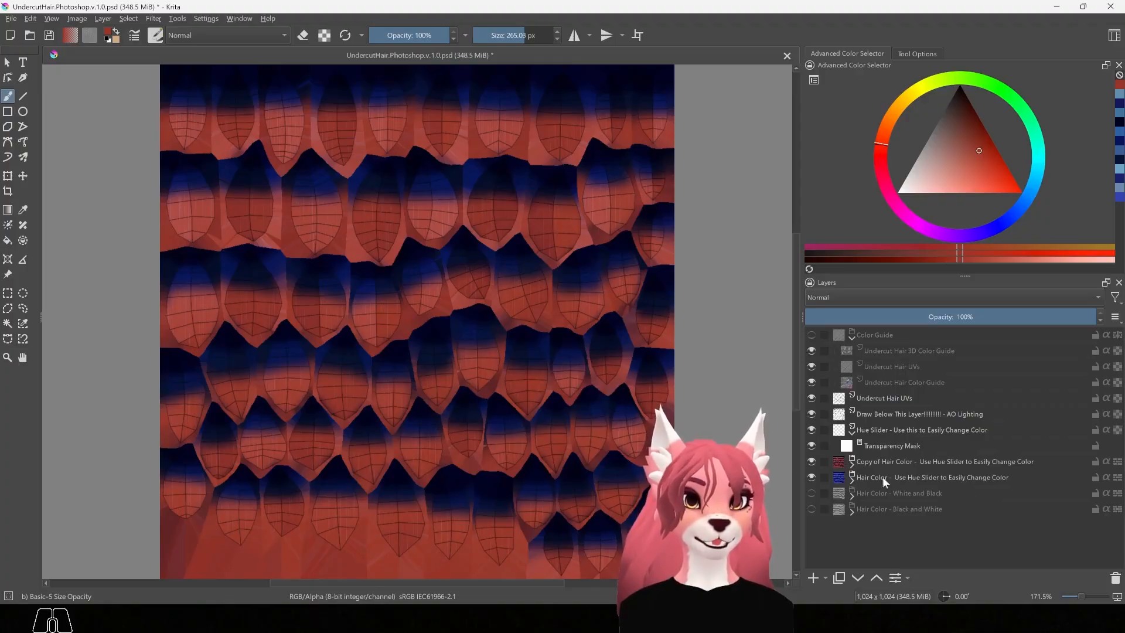
left_click(851, 465)
left_click(848, 478)
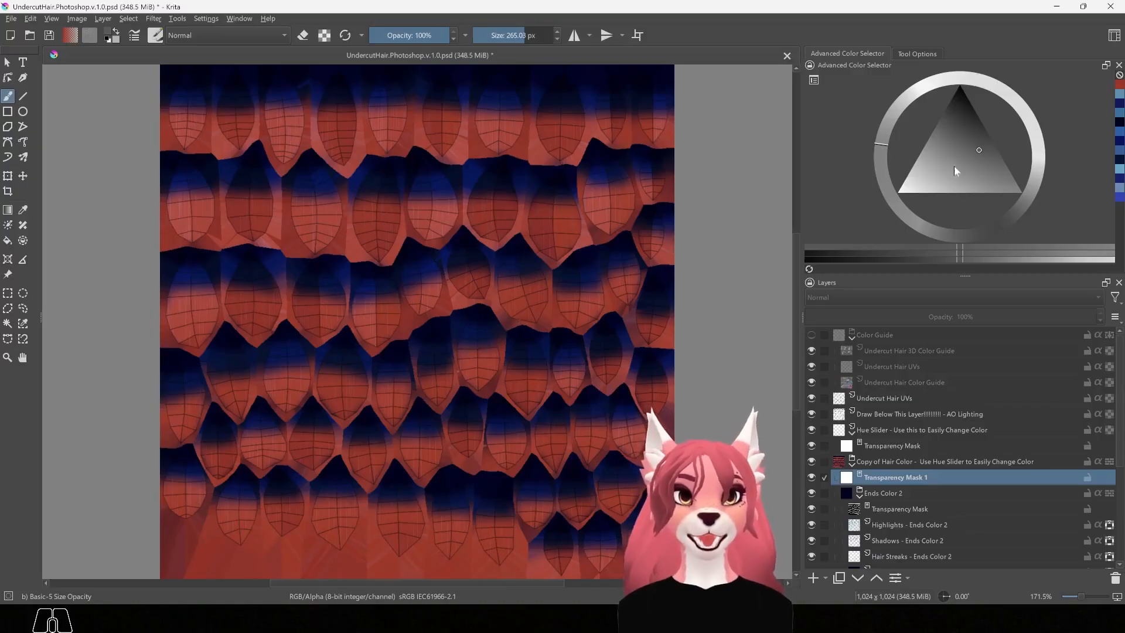
mouse_move(962, 152)
left_mouse_down()
mouse_move(974, 114)
mouse_move(959, 85)
left_mouse_up()
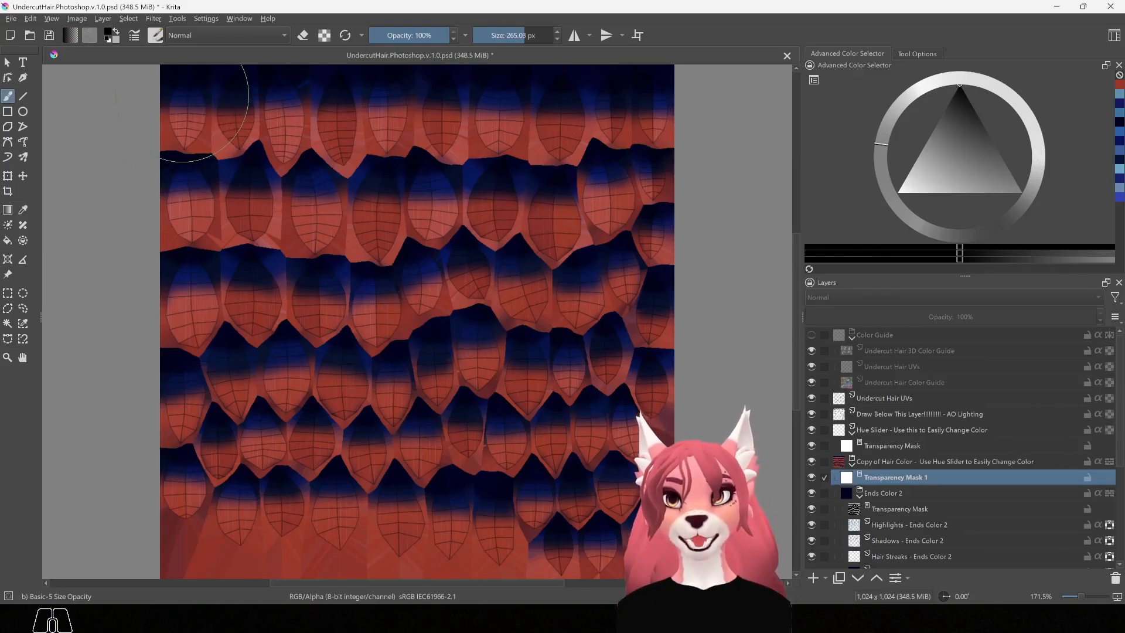
left_click_drag(223, 100, 635, 108)
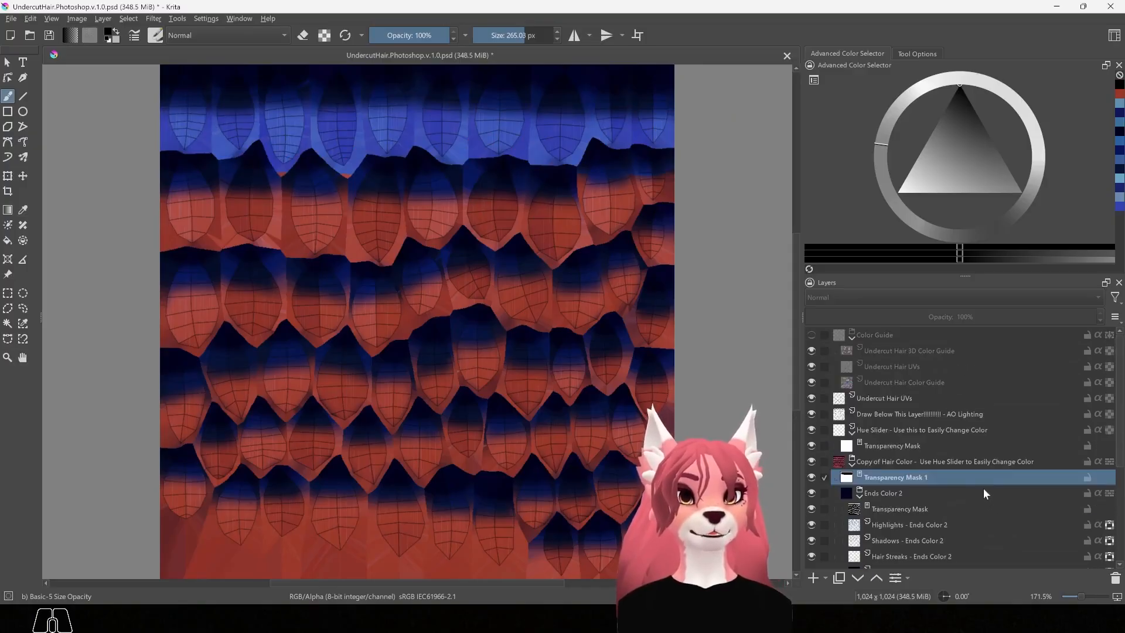
- Check the Color Guide, then mask out the second feather row with black on Transparency Mask 1
left_click(812, 335)
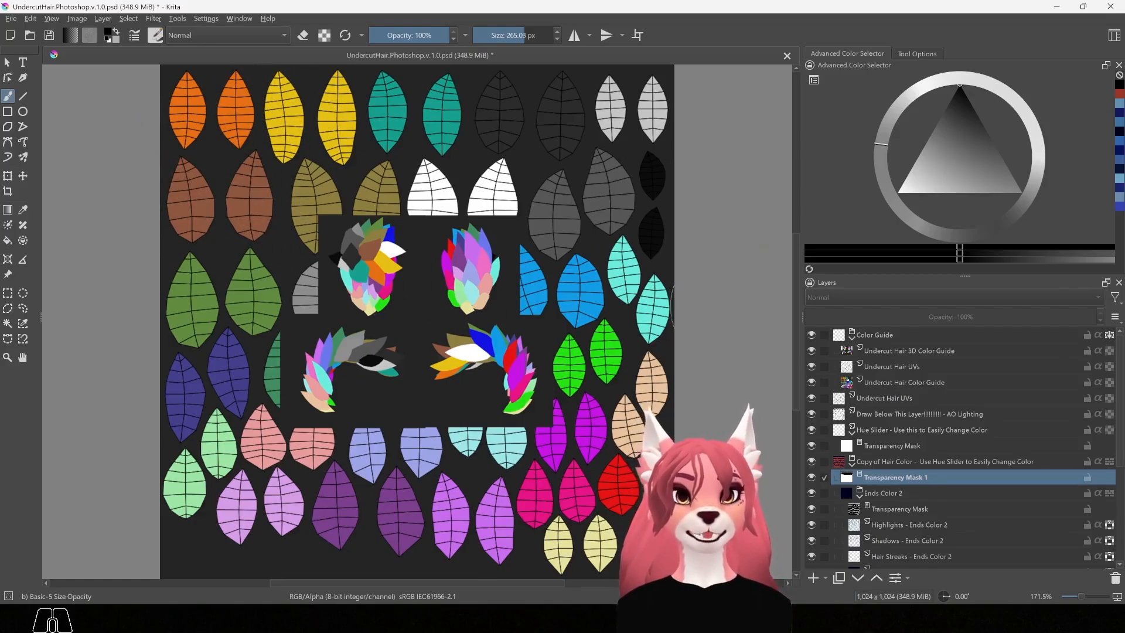
scroll(887, 431, "down", 3)
scroll(884, 427, "up", 3)
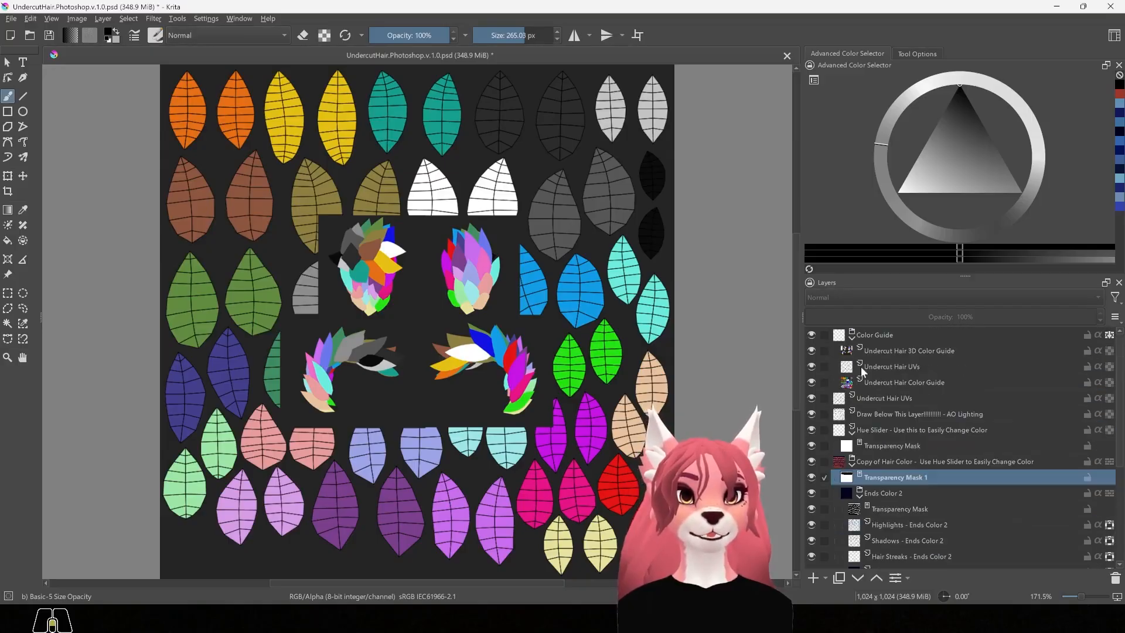
left_click(811, 335)
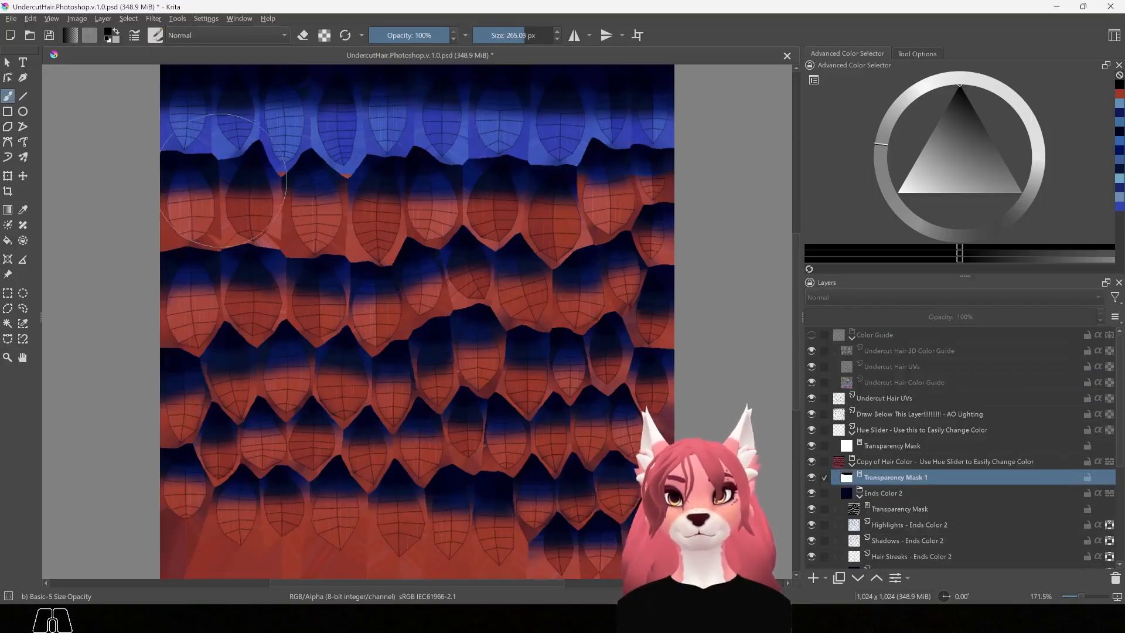
mouse_move(223, 182)
left_mouse_down()
mouse_move(246, 193)
mouse_move(434, 188)
mouse_move(457, 165)
mouse_move(509, 188)
mouse_move(615, 167)
mouse_move(618, 152)
left_mouse_up()
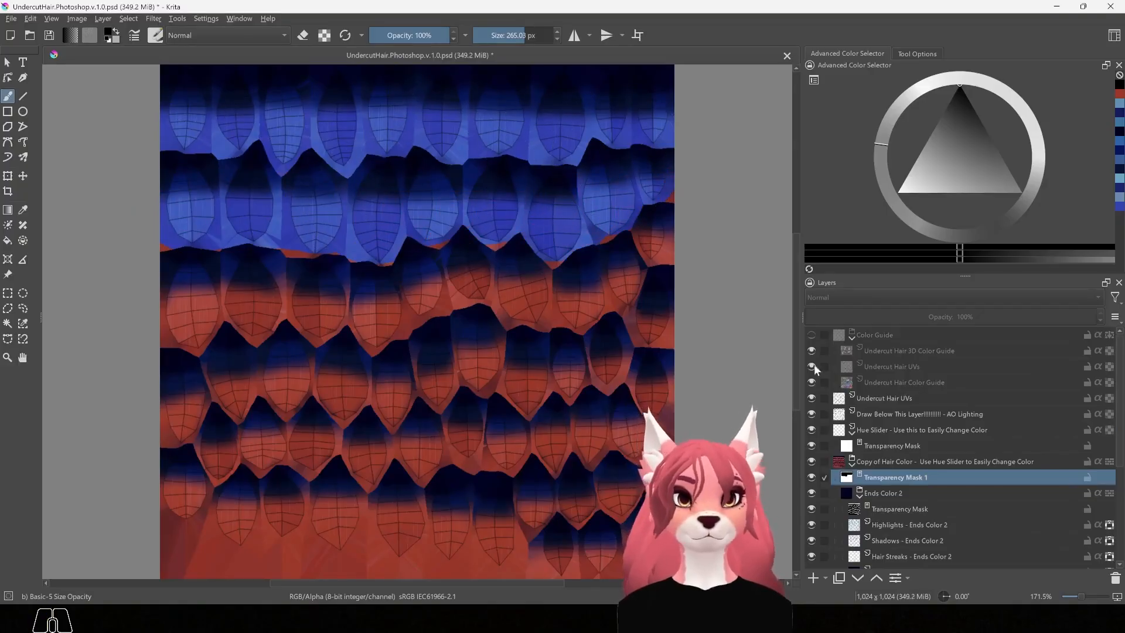
- Reduce the brush to 135 px and mask out the remaining small edge feather below the second row, checking against the Color Guide
left_click(812, 335)
left_click(812, 335)
key("bracketleft")
key("bracketleft")
key("bracketleft")
key("bracketleft")
key("bracketleft")
key("bracketleft")
key("bracketleft")
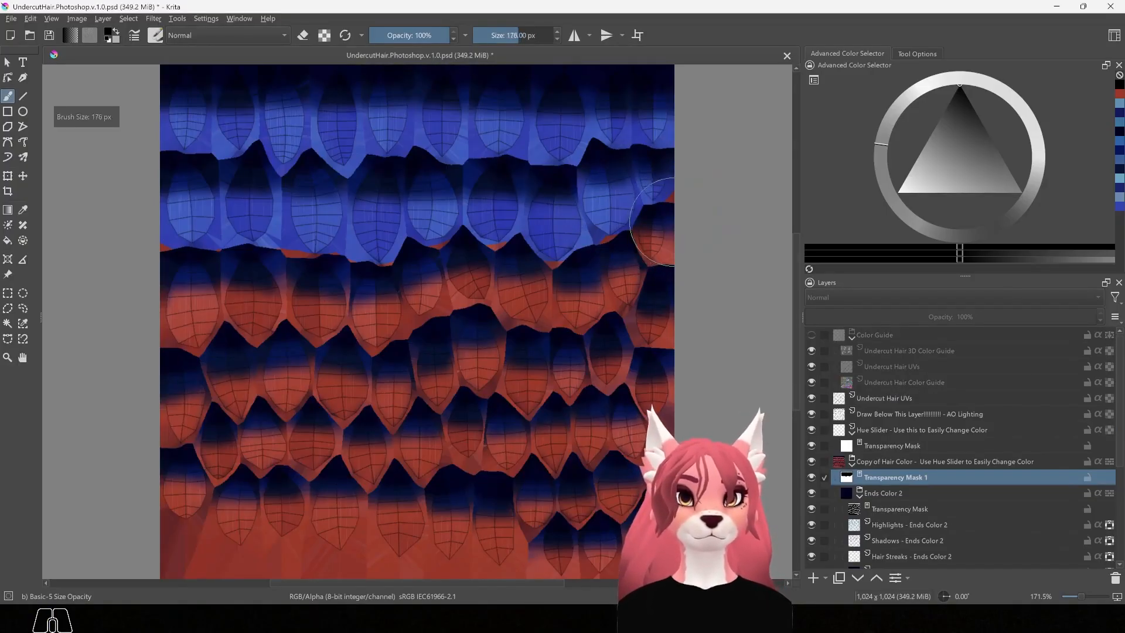
left_click(812, 334)
left_click(812, 334)
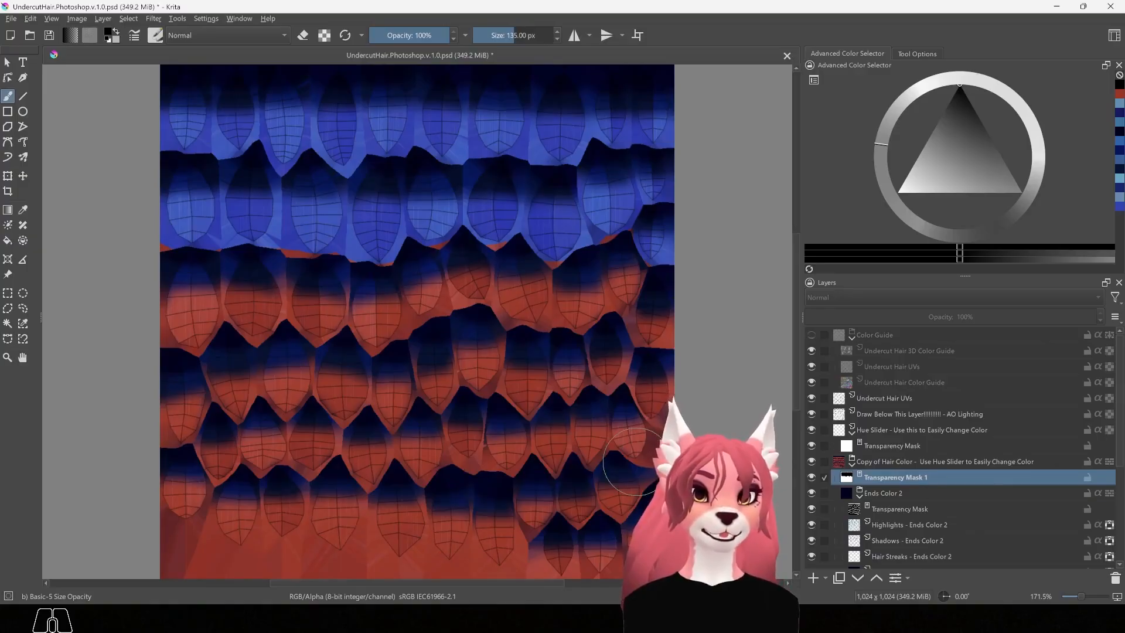
- Enlarge the brush to 342 px and repaint the copied group's Base Color - Main Color layer teal
scroll(867, 494, "down", 3)
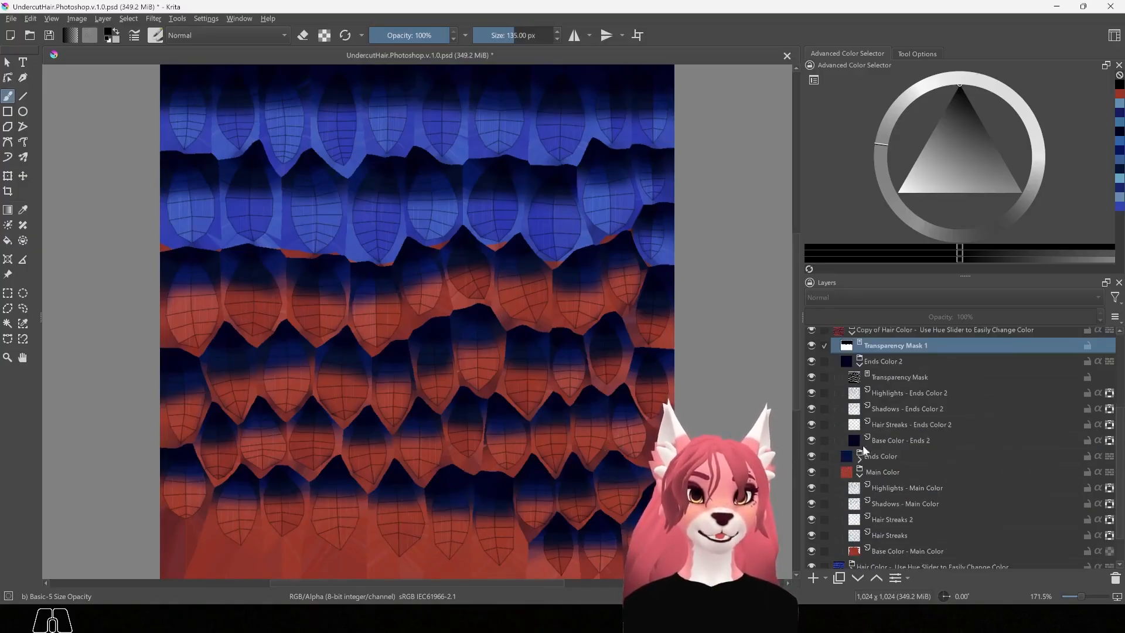
scroll(917, 518, "down", 1)
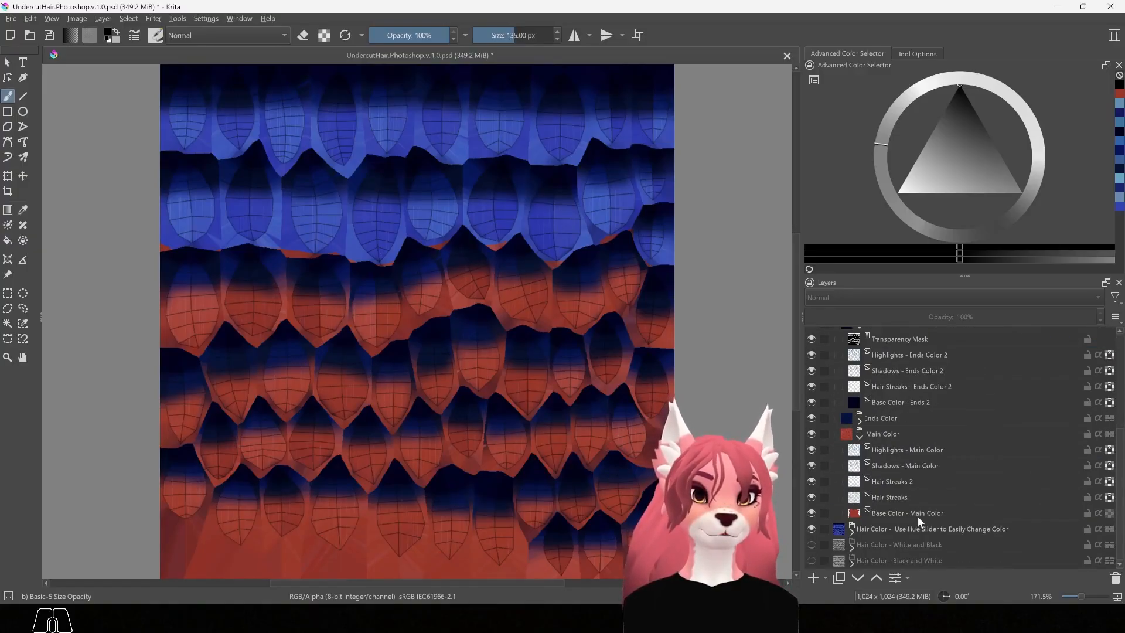
left_click(957, 511)
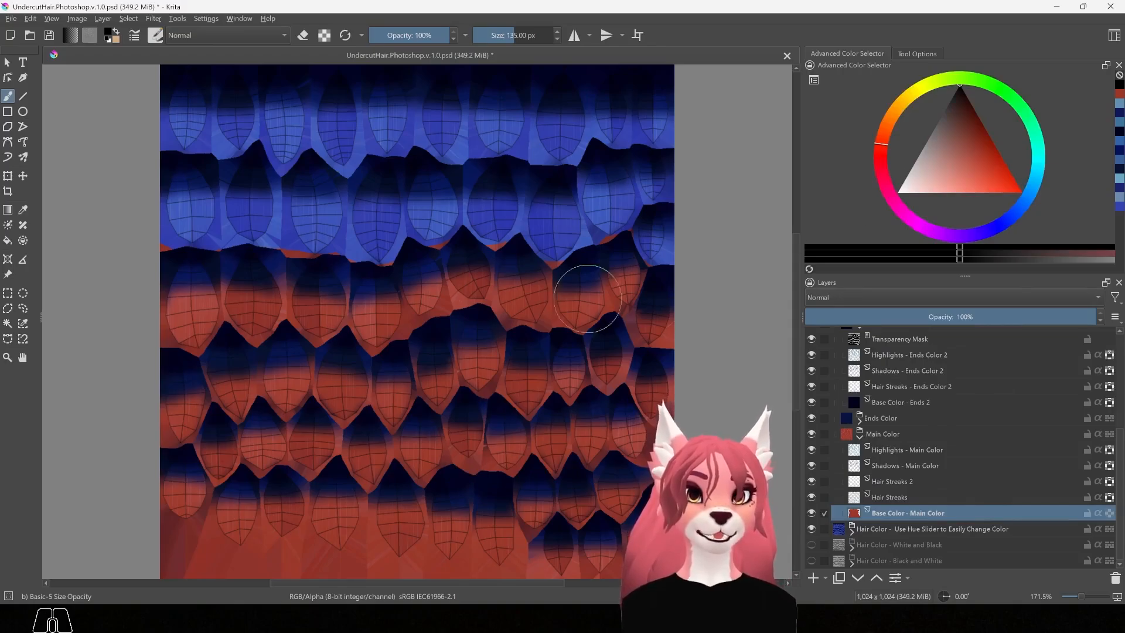
key("bracketright")
key("bracketright")
key("bracketright")
key("bracketright")
key("bracketright")
key("bracketright")
key("bracketright")
key("bracketright")
key("bracketright")
key("bracketright")
key("bracketright")
key("bracketright")
key("bracketright")
key("bracketright")
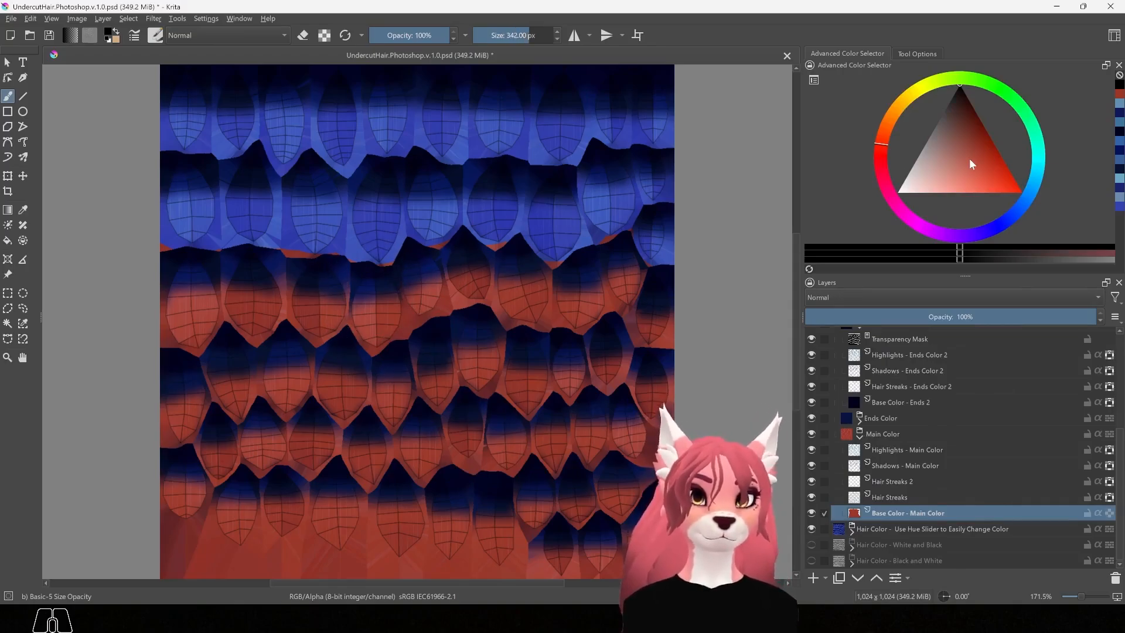
left_click(981, 157)
left_click(1036, 174)
mouse_move(982, 151)
left_mouse_down()
mouse_move(974, 145)
mouse_move(995, 162)
left_mouse_up()
left_click(1041, 162)
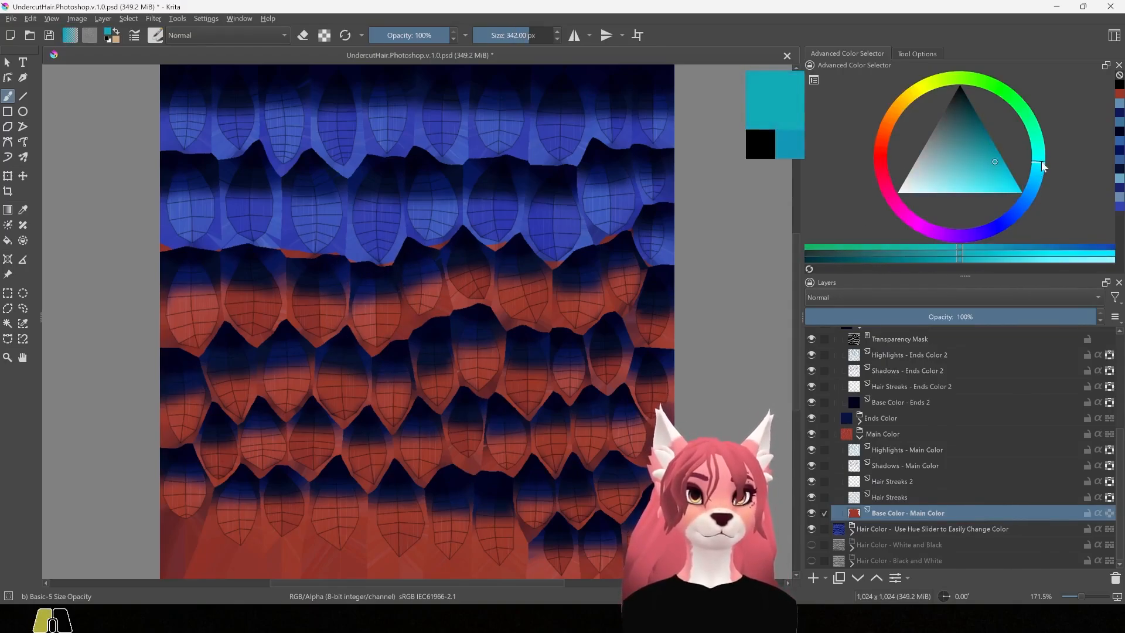
left_click_drag(633, 317, 562, 504)
left_click(945, 497)
mouse_move(957, 146)
left_mouse_down()
mouse_move(939, 178)
mouse_move(990, 157)
left_mouse_up()
key("ctrl+z")
- Paint the copied group's Shadows - Main Color layer deep violet-blue and its Highlights - Main Color layer light grayish blue
key("Page_Up")
key("Page_Up")
left_click(994, 228)
left_click_drag(88, 316, 632, 293)
key("Page_Up")
left_click(1032, 188)
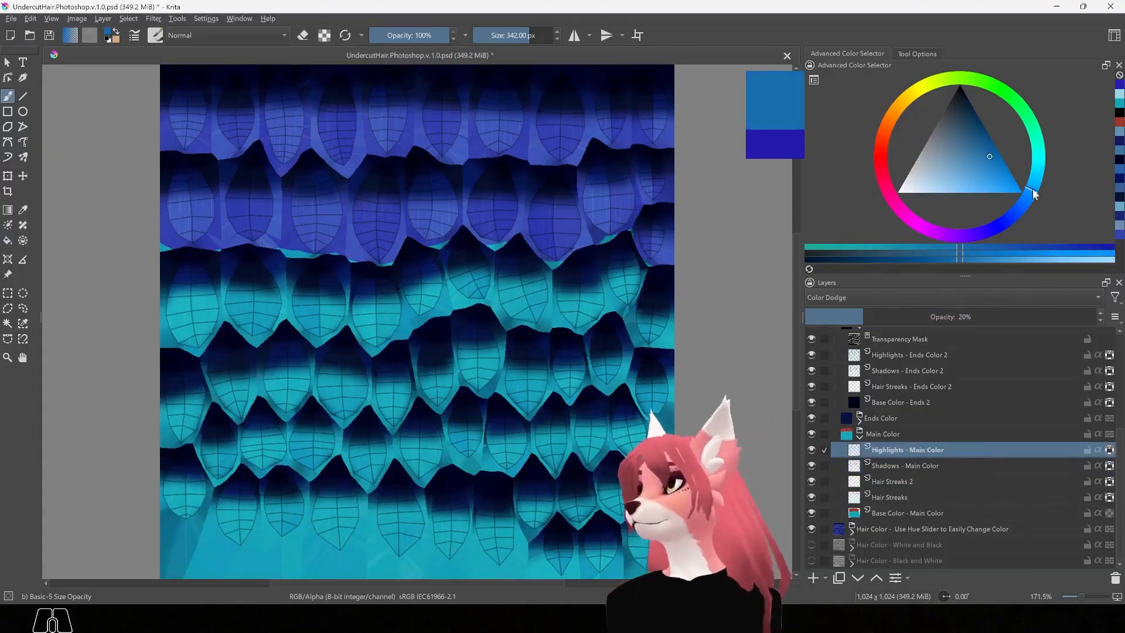
left_click(942, 156)
left_click(859, 436)
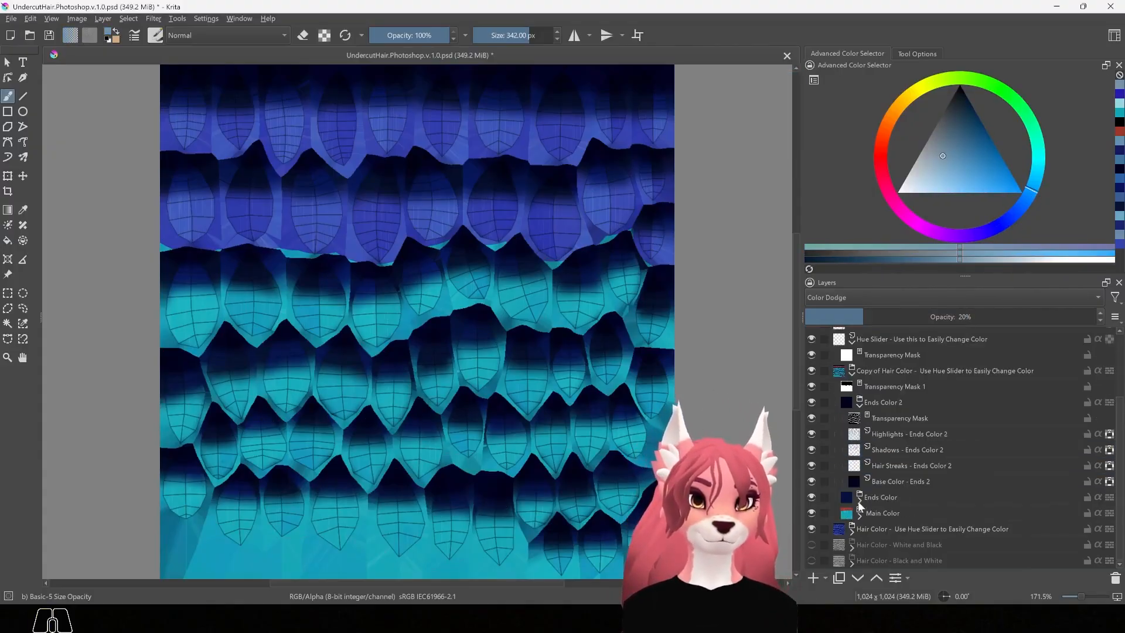
- Paint the Base Color - Ends Color layer in the copied group's Ends Color folder a muted dark blue
left_click(857, 501)
left_click(944, 494)
left_click(1016, 208)
left_click(958, 142)
left_click_drag(633, 352, 97, 258)
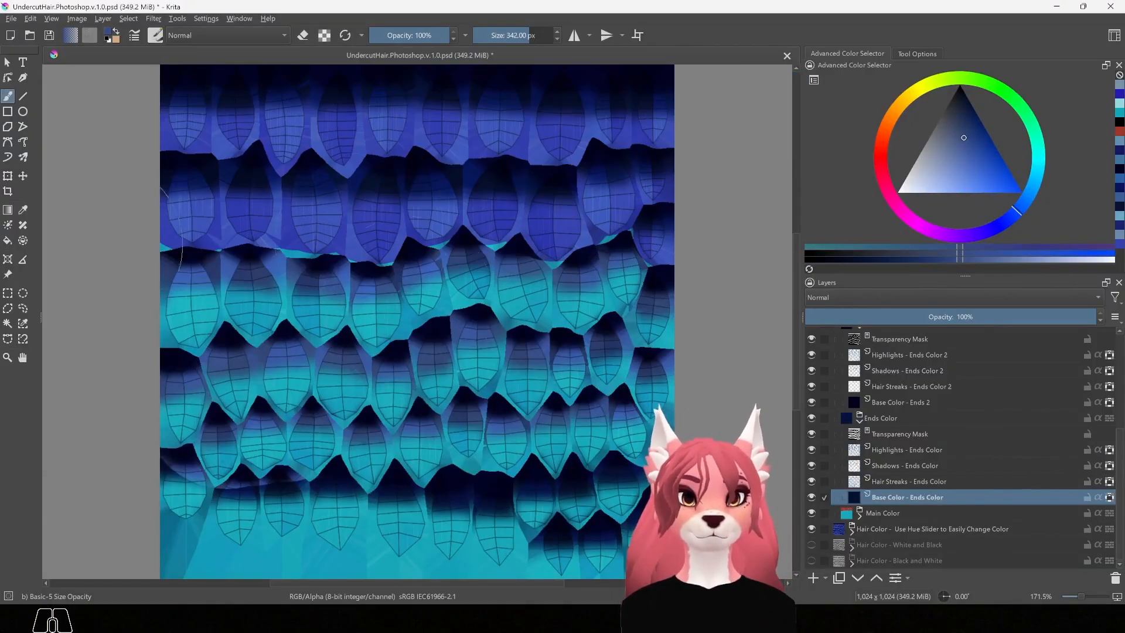
- Paint the copied group's Shadows - Ends Color layer saturated blue and its Highlights - Ends Color layer pale blue
left_click(905, 465)
left_click(978, 150)
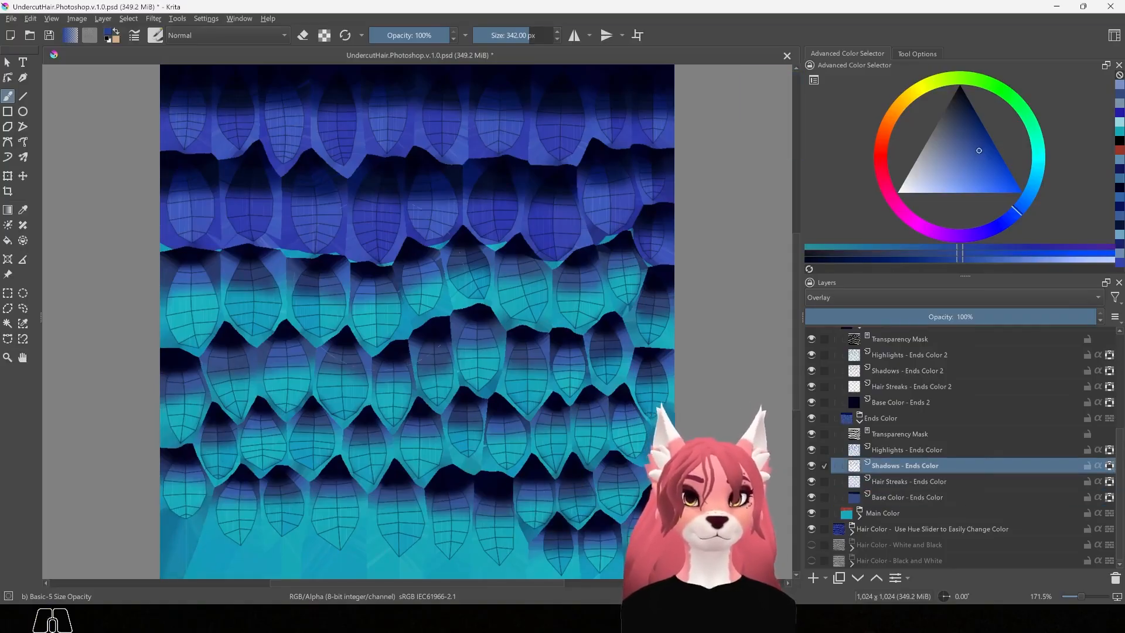
left_click(905, 449)
left_click(952, 171)
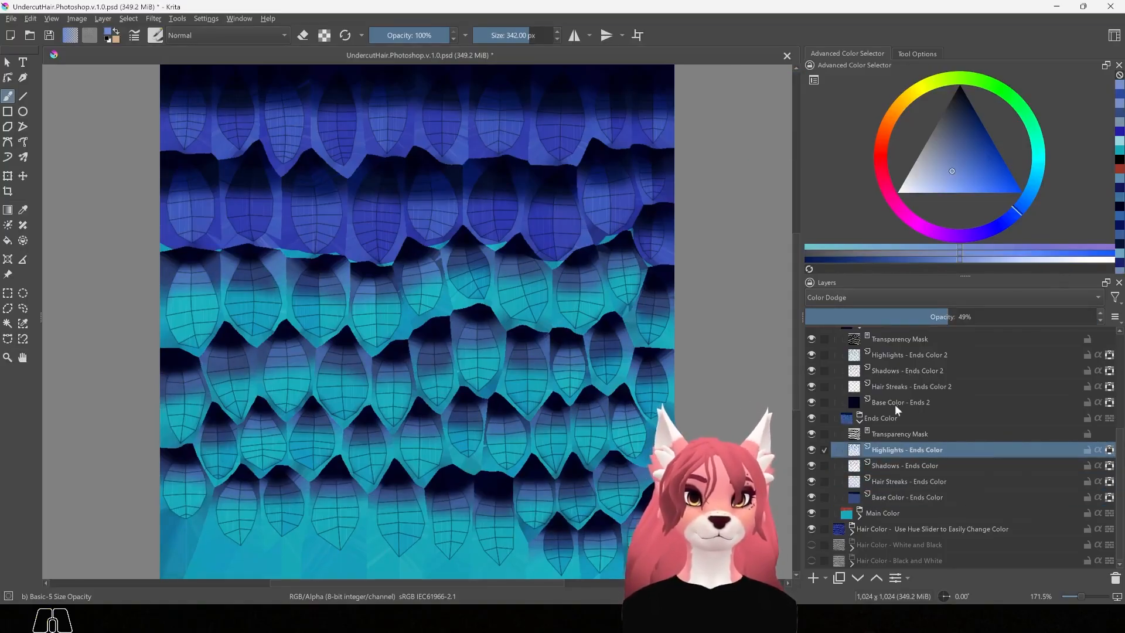
left_click(859, 418)
- Paint the copied group's Base Color - Ends 2 layer medium blue and its Hair Streaks - Ends Color 2 layer light blue
left_click(906, 481)
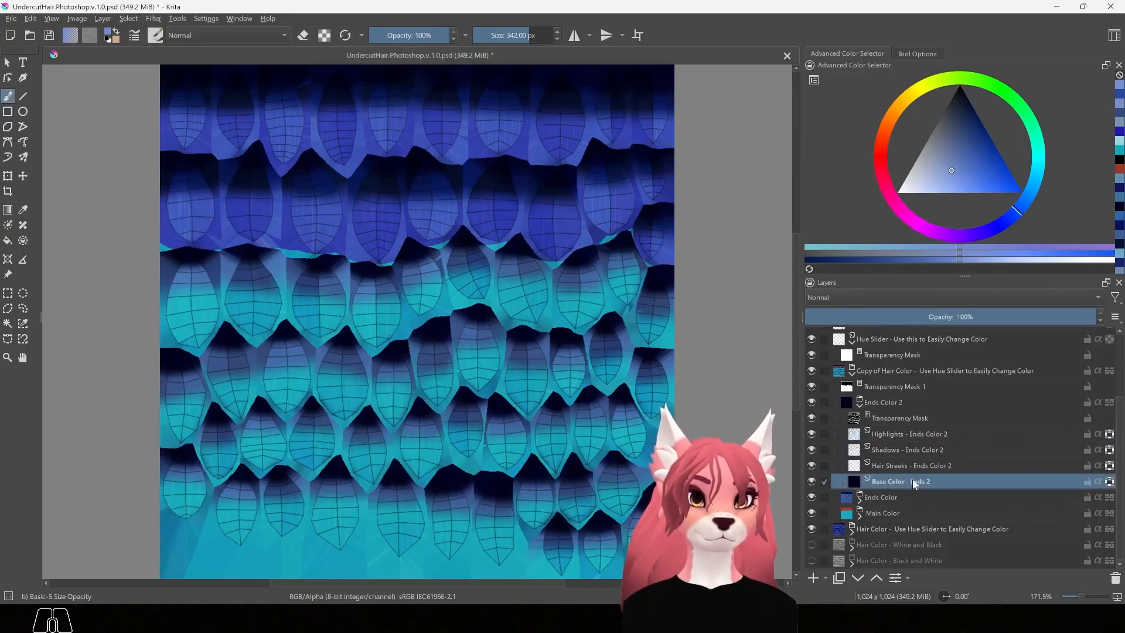
left_click(975, 147)
left_click(990, 466)
left_click_drag(957, 170, 939, 167)
left_click_drag(620, 305, 557, 276)
- Paint the copied group's Shadows - Ends Color 2 layer saturated blue and its Highlights - Ends Color 2 layer pale grayish blue
left_click(1003, 449)
left_click_drag(970, 164, 985, 155)
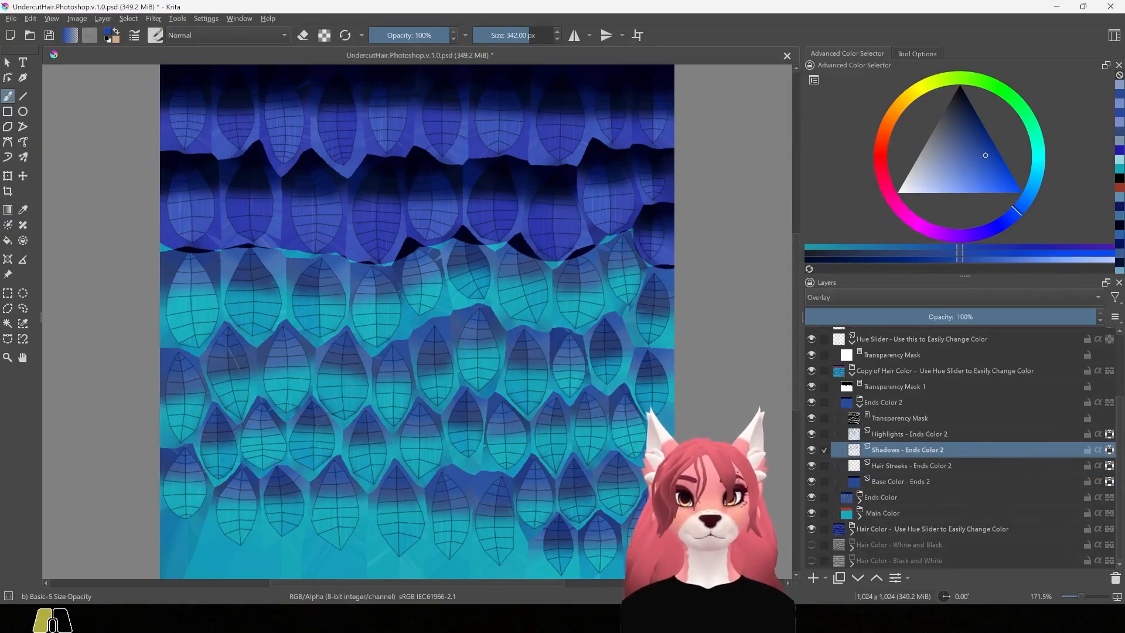
left_click_drag(615, 263, 563, 264)
left_click(996, 434)
left_click(957, 173)
left_click_drag(466, 334, 515, 311)
left_click(990, 418)
left_click_drag(462, 260, 399, 261, "shift")
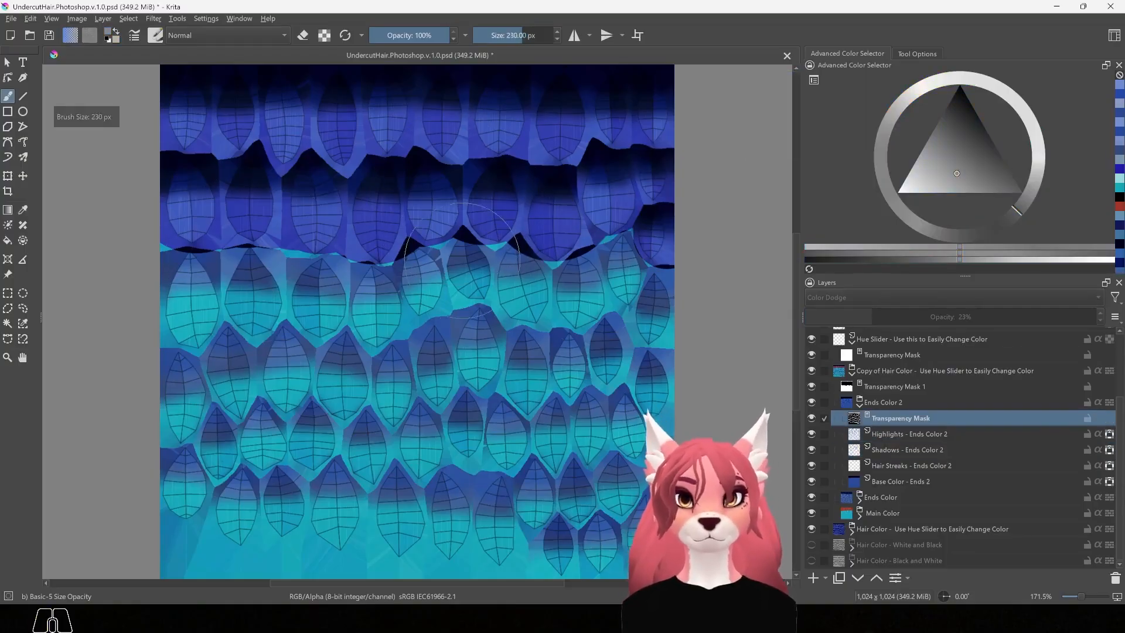
key("ctrl+z")
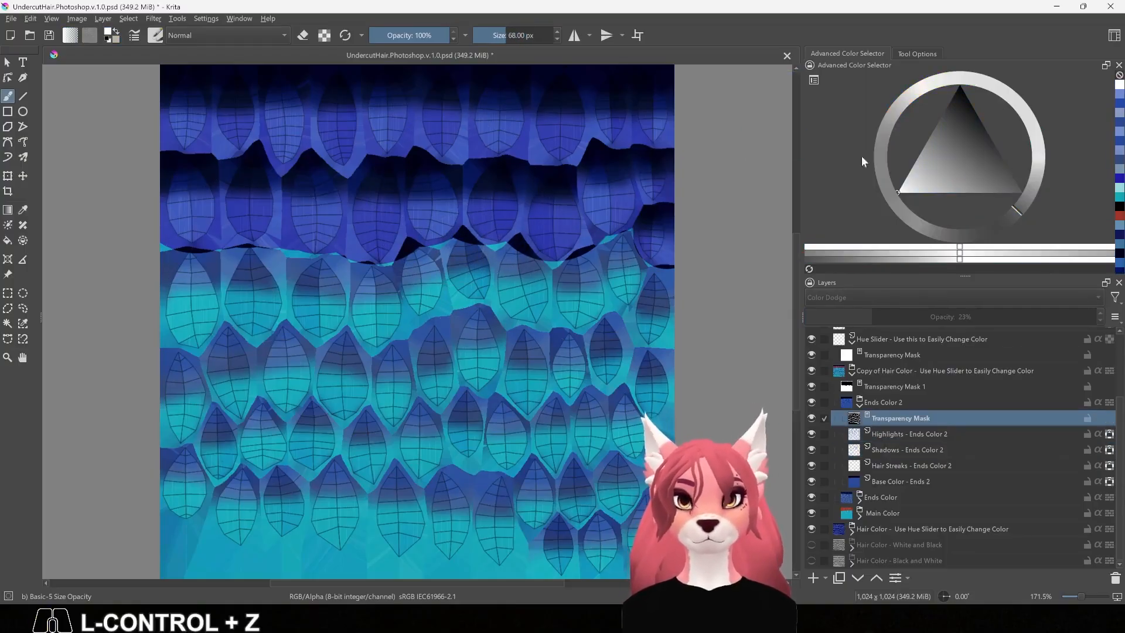
key("ctrl+z")
- Paint white with a 51 px brush on the copied group's Transparency Mask 1 to clean up the feather edges between the two color schemes
left_click(851, 388)
left_click(465, 250)
key("ctrl+z")
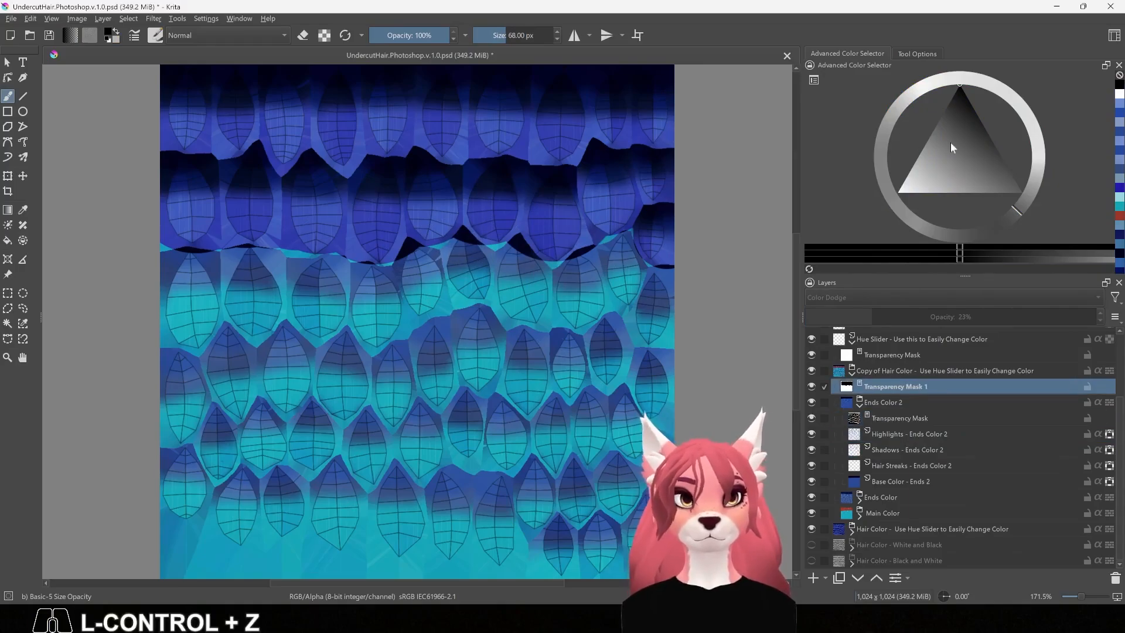
left_click(898, 192)
key("bracketleft")
key("bracketleft")
key("bracketleft")
key("bracketleft")
left_click(465, 242)
left_click_drag(516, 249, 581, 258)
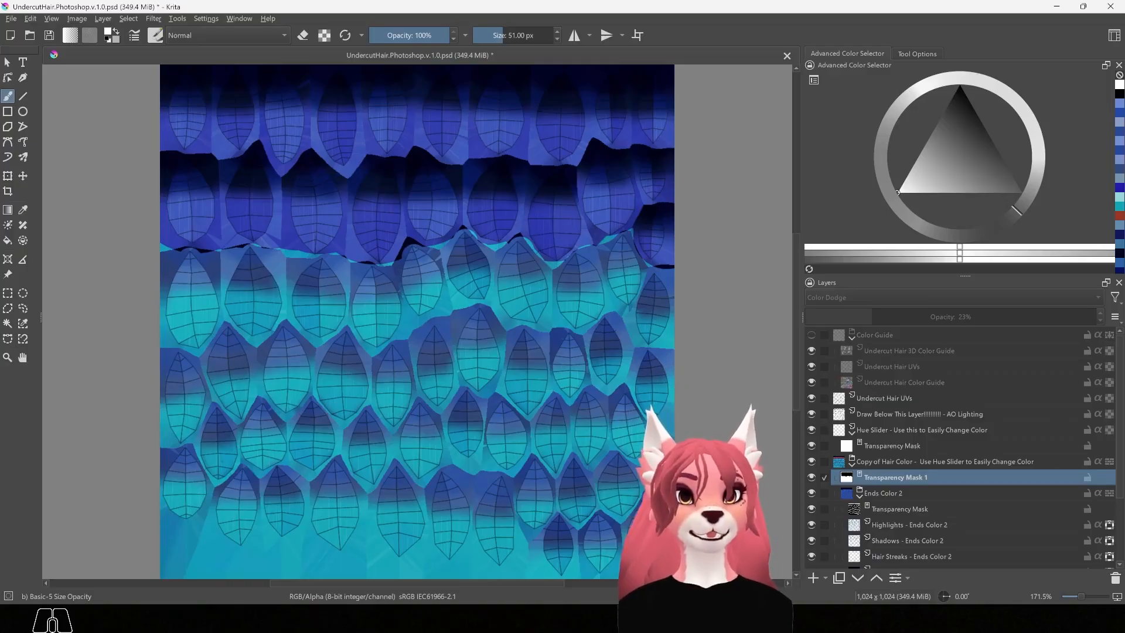
- Hide the Undercut Hair UVs layer and bring up the file save and export commands
left_click(812, 398)
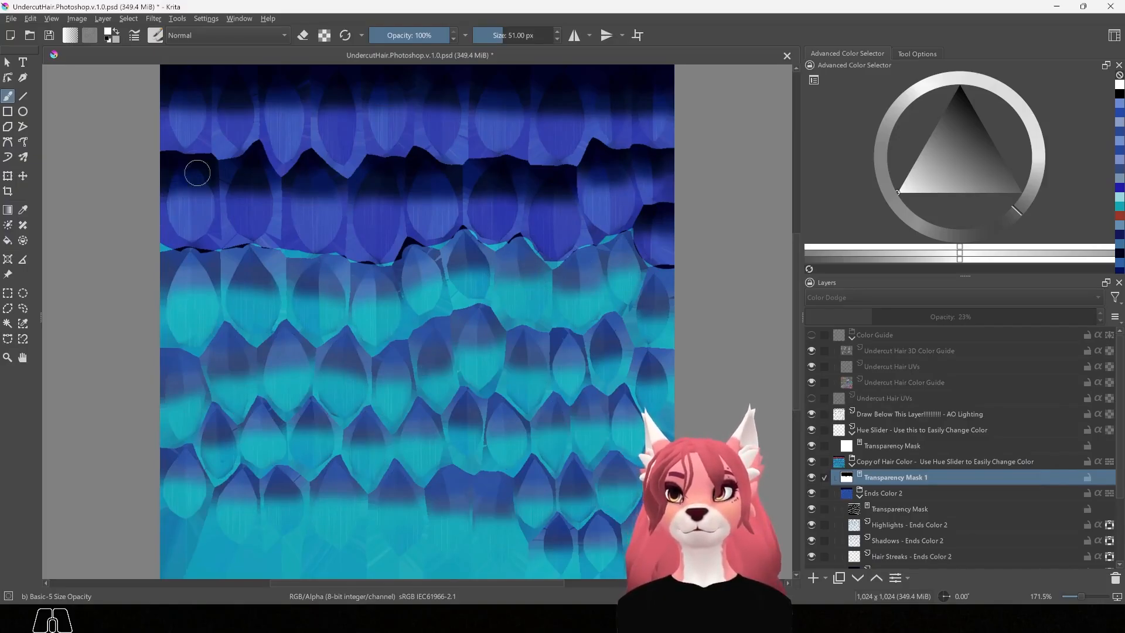
left_click(11, 18)
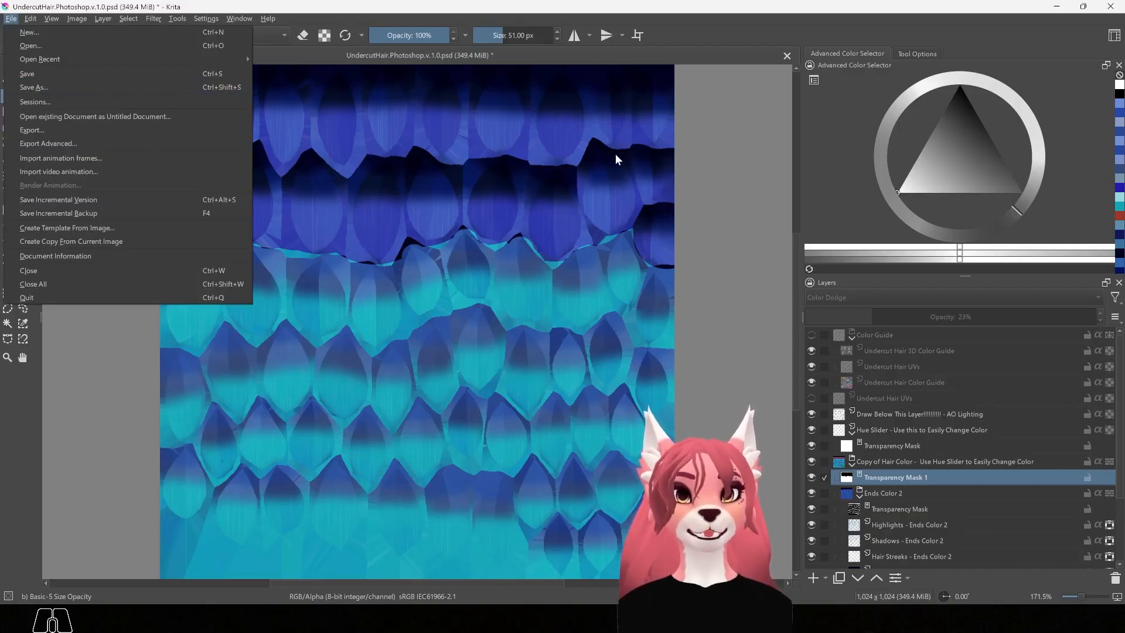
left_click(726, 12)
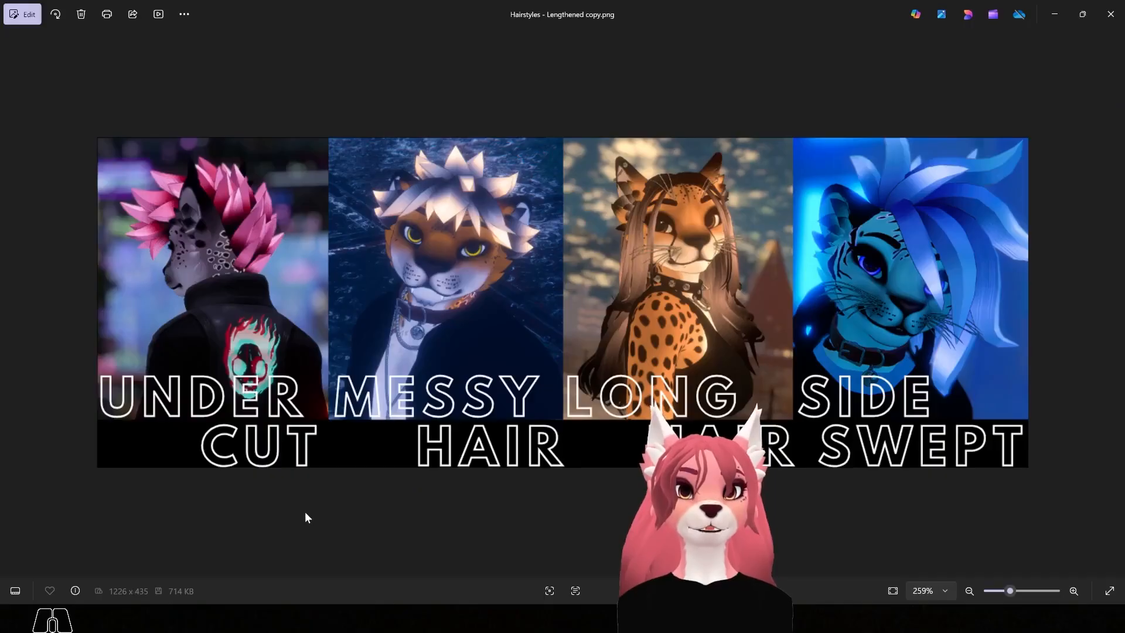
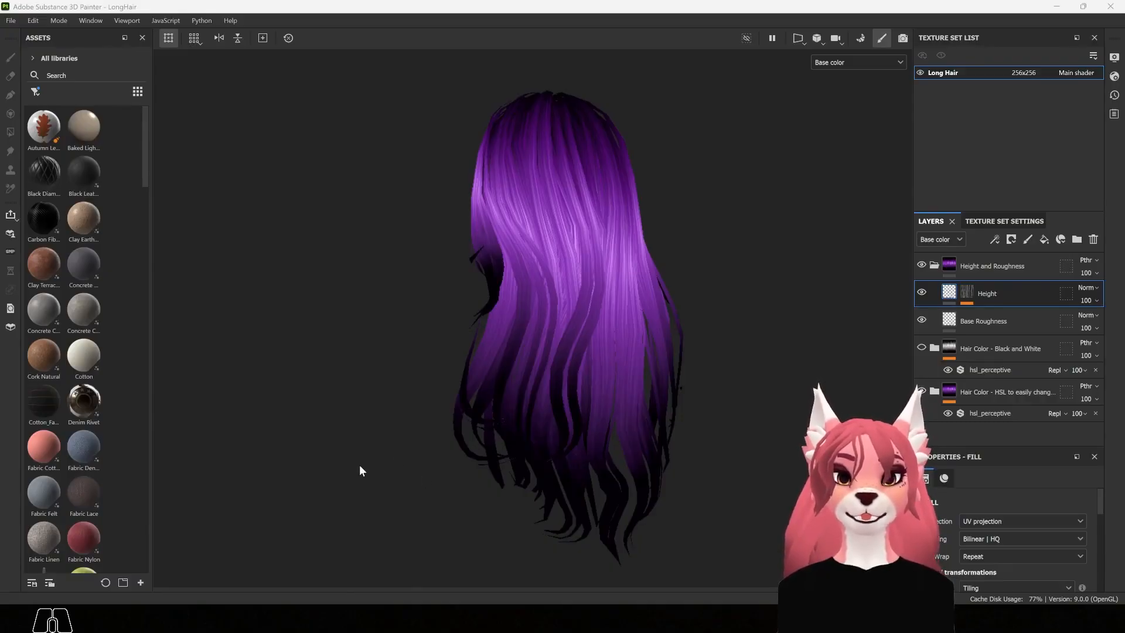
- In Substance 3D Painter, show the long hair model beside its 2D texture and examine both from several angles
left_click_drag(379, 480, 425, 489, "alt")
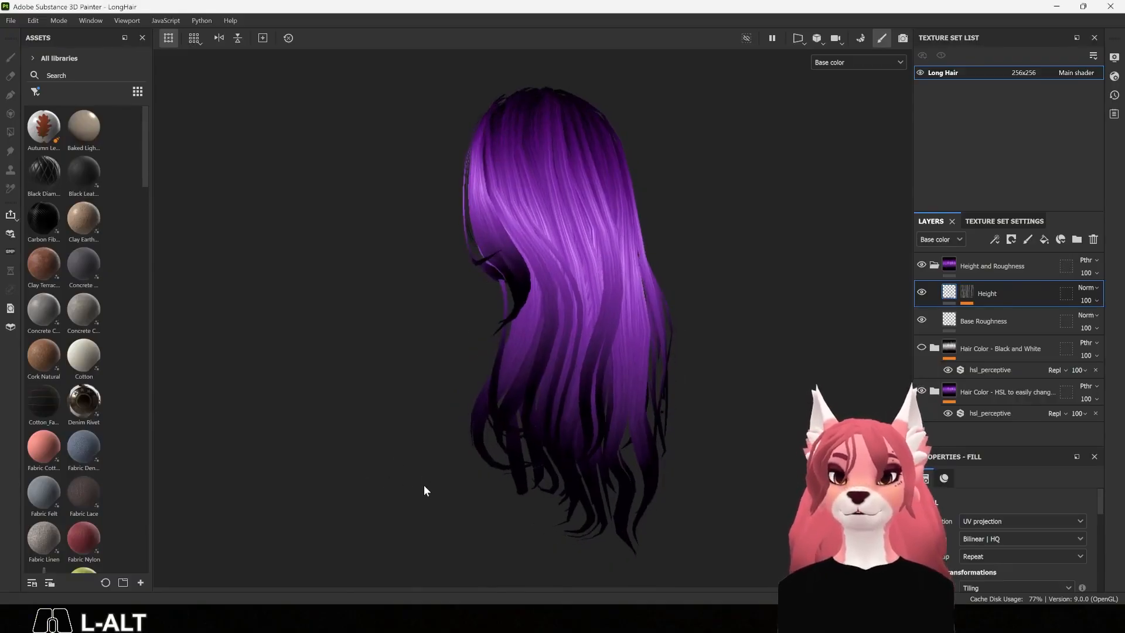
key("F1")
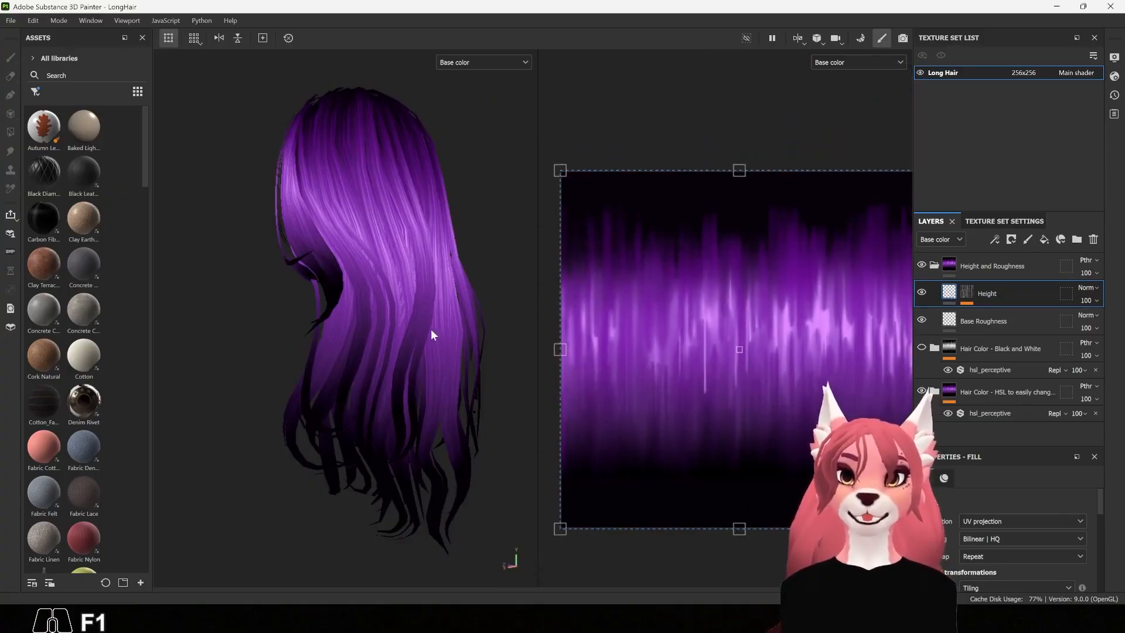
left_click_drag(484, 416, 418, 418, "alt")
scroll(785, 392, "down", 1, "alt")
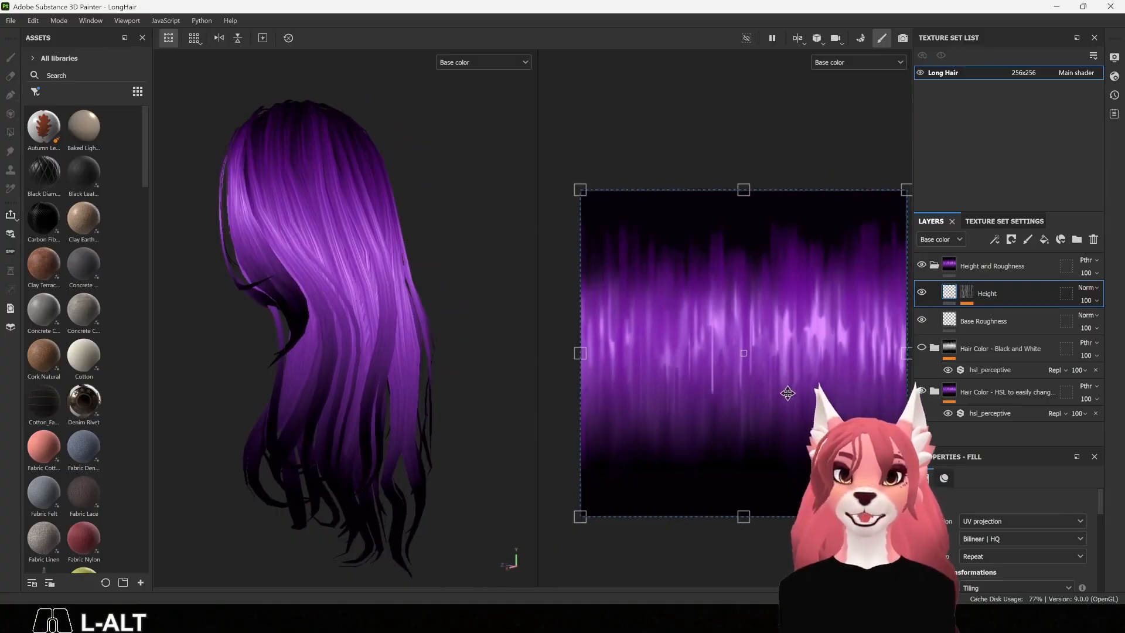
middle_click_drag(806, 399, 761, 398, "alt")
middle_click_drag(706, 331, 699, 274, "alt")
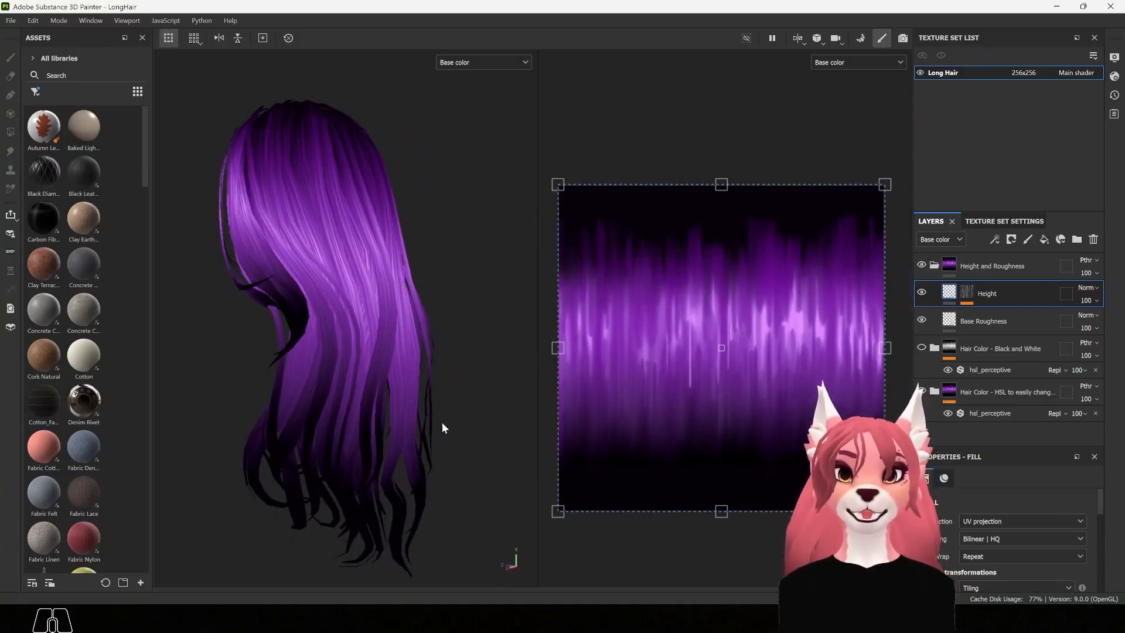
left_click_drag(392, 394, 446, 392, "alt")
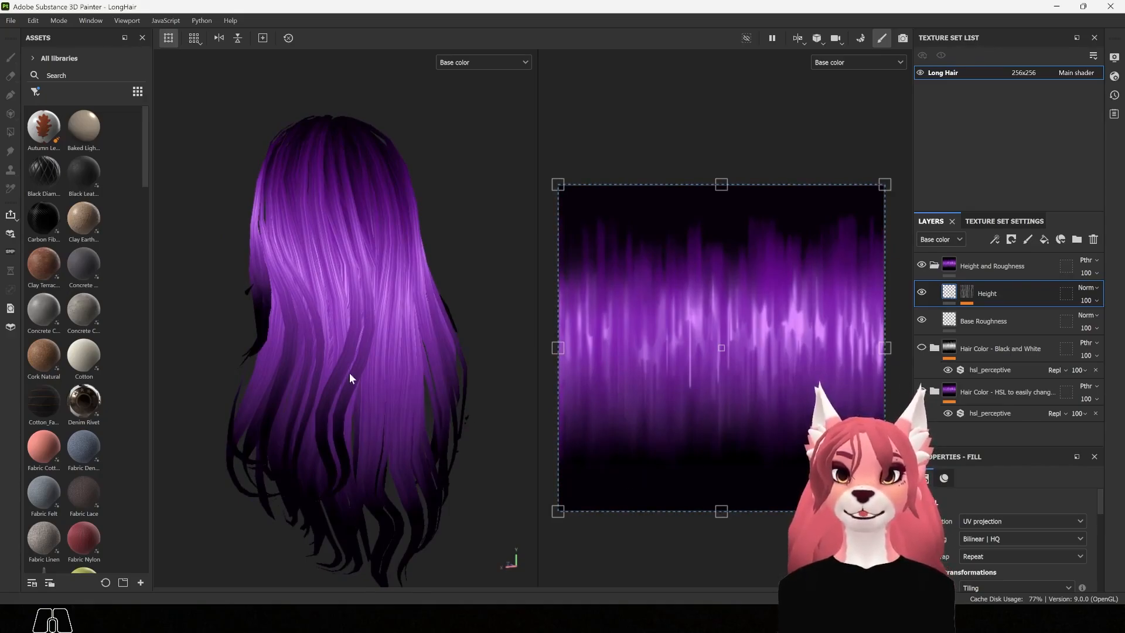
key("alt")
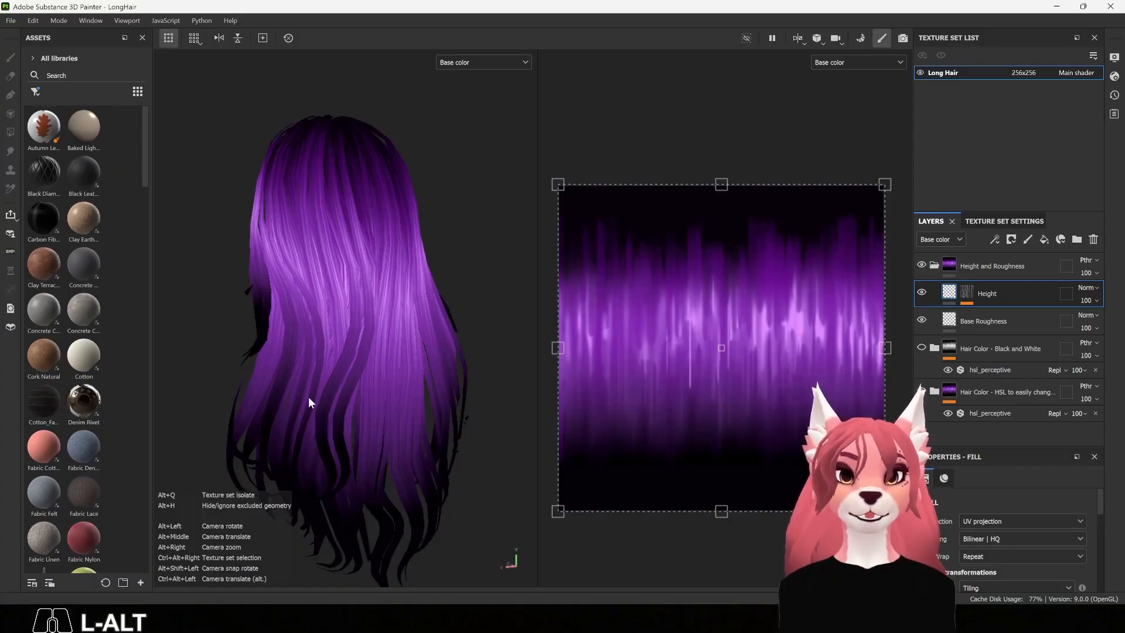
left_click_drag(323, 396, 451, 402, "alt")
key("F1")
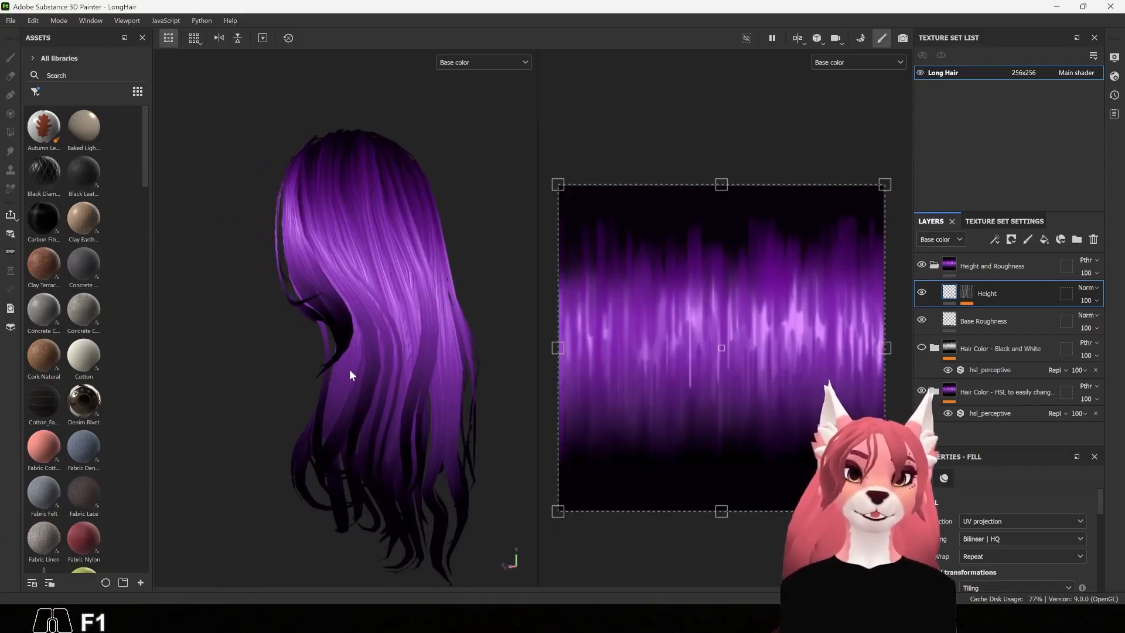
- Return to the 3D-only view and review the available display channels, keeping Base color
key("F2")
left_click_drag(698, 410, 650, 292, "alt")
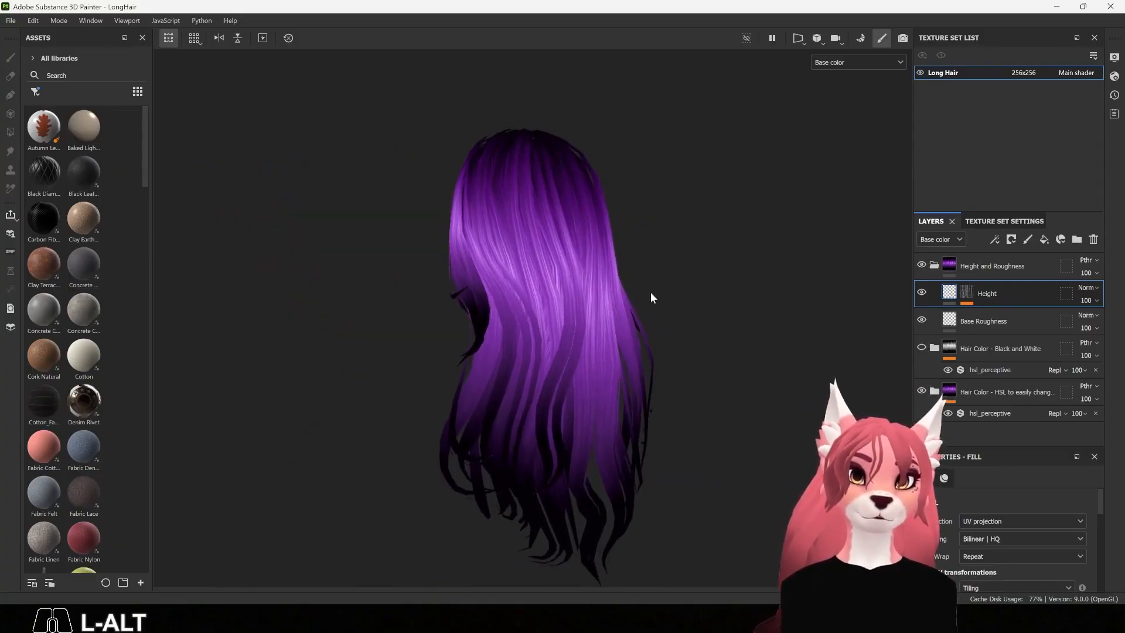
scroll(686, 318, "up", 2, "alt")
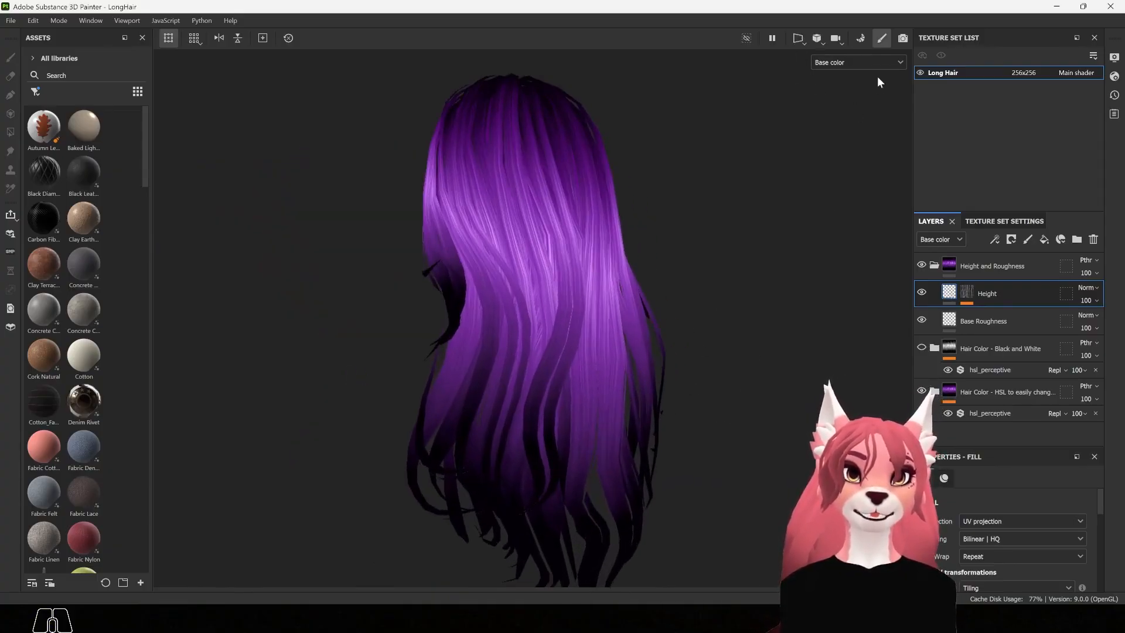
left_click(831, 64)
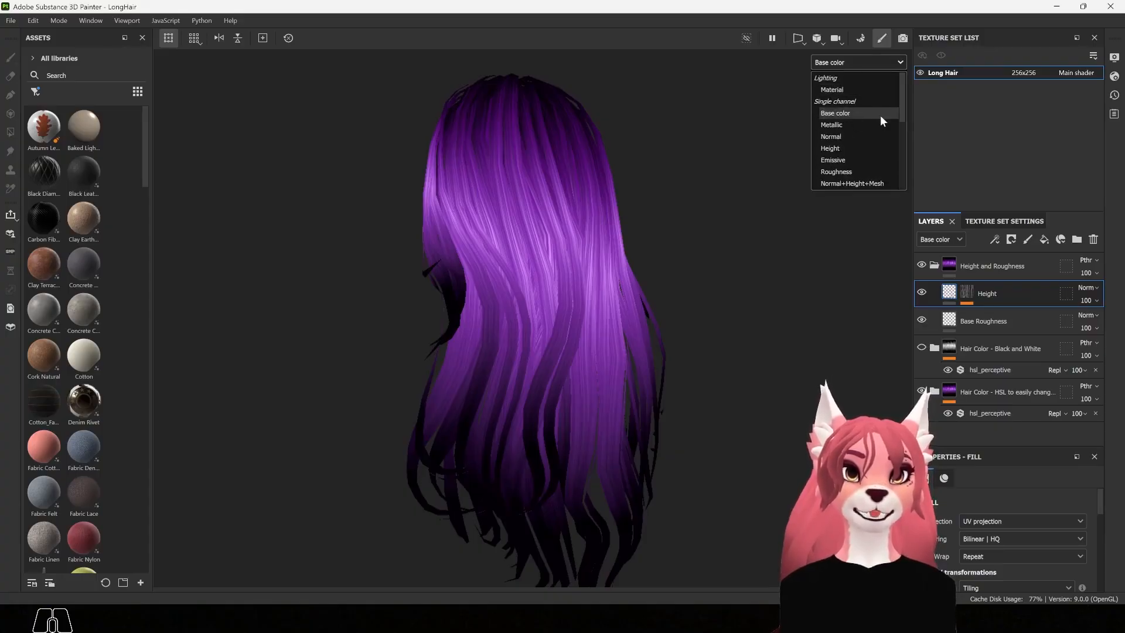
left_click(708, 149)
left_click_drag(772, 247, 722, 254, "alt")
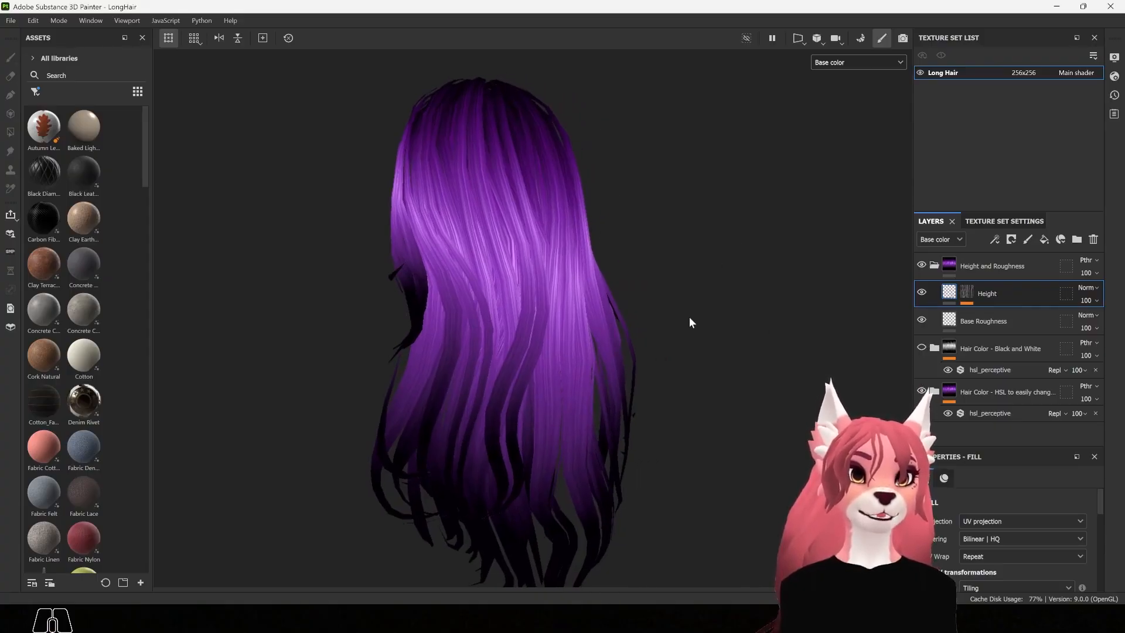
- Collapse the Height and Roughness group and preview the Hair Color - Black and White group before hiding it again
left_click(934, 266)
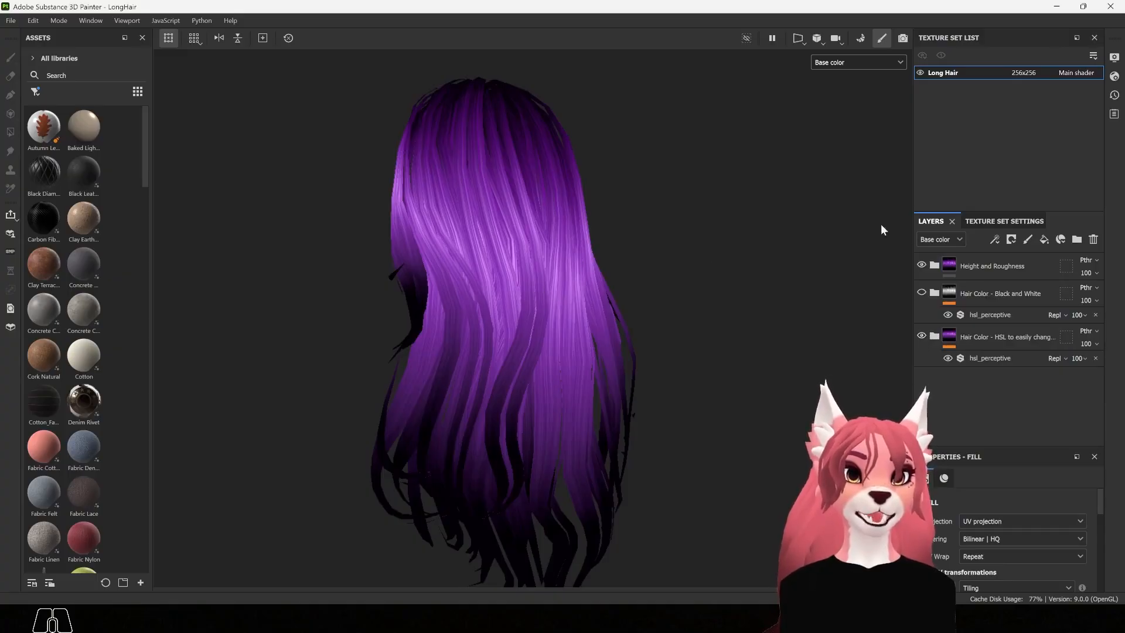
left_click(922, 293)
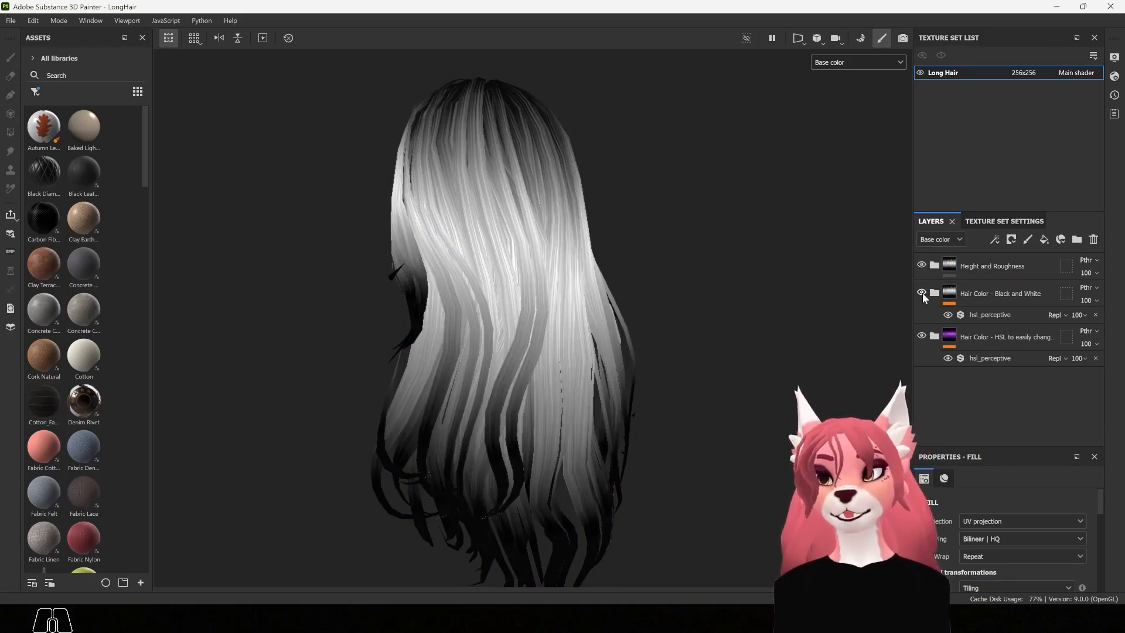
left_click(923, 293)
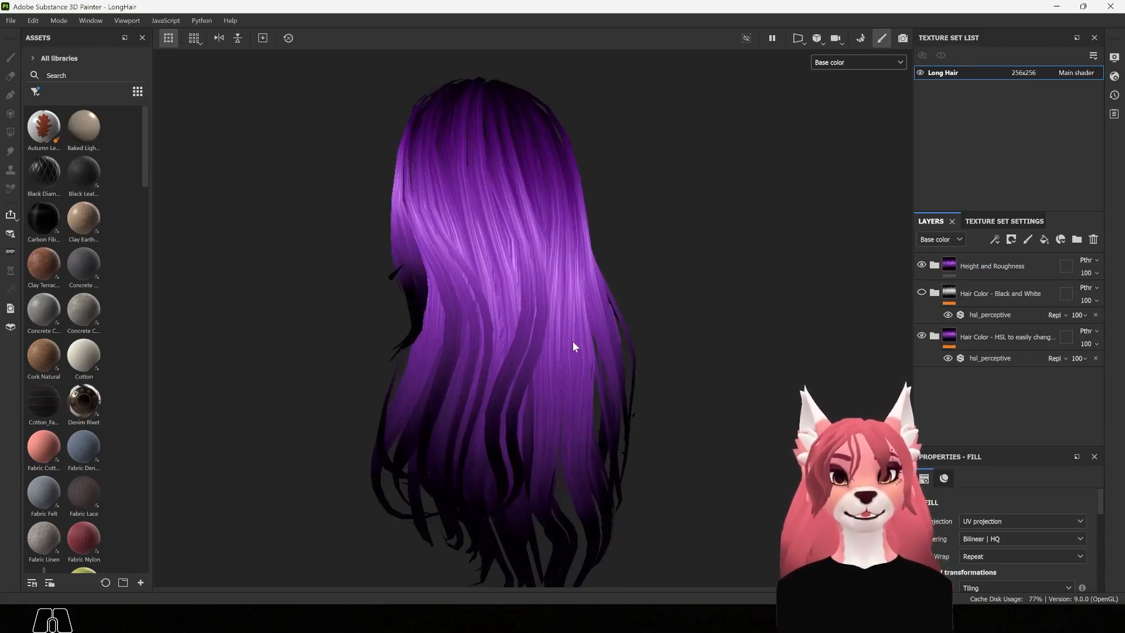
left_click_drag(736, 351, 754, 349, "alt")
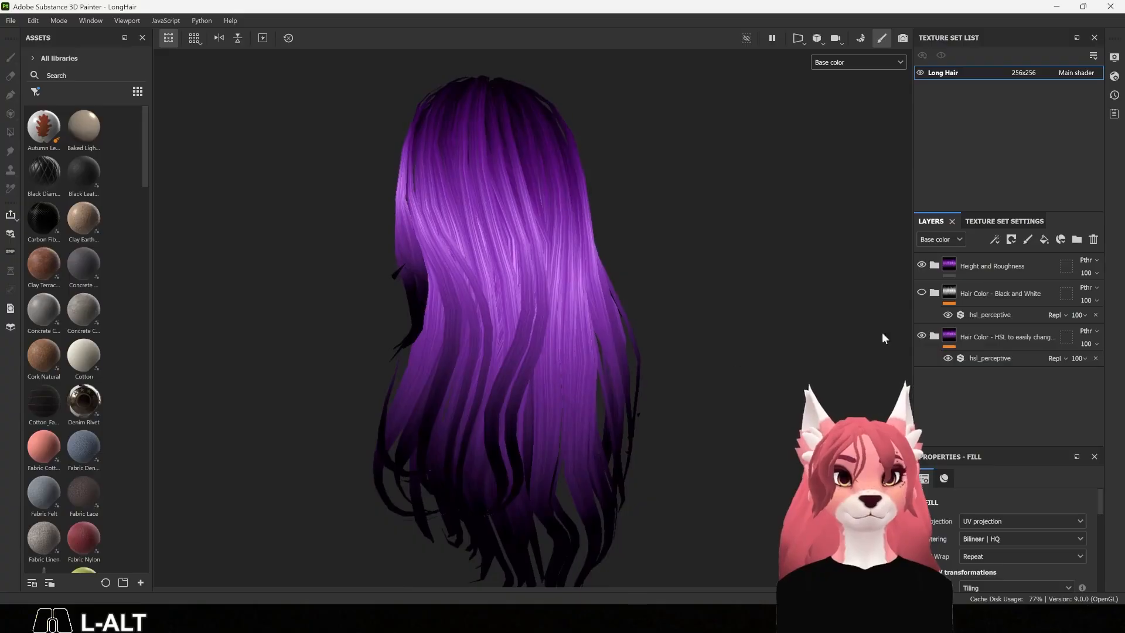
- Expand the Hair Color - HSL group, hide its Dark End Color folder and show its Light End Color folder
left_click(934, 337)
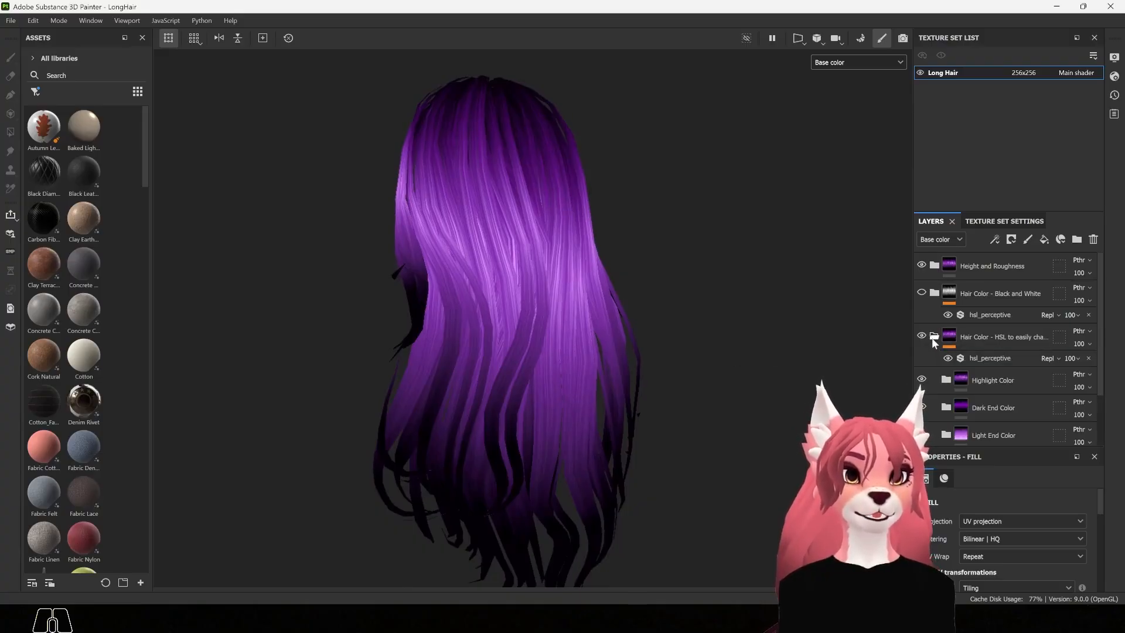
scroll(932, 338, "down", 3)
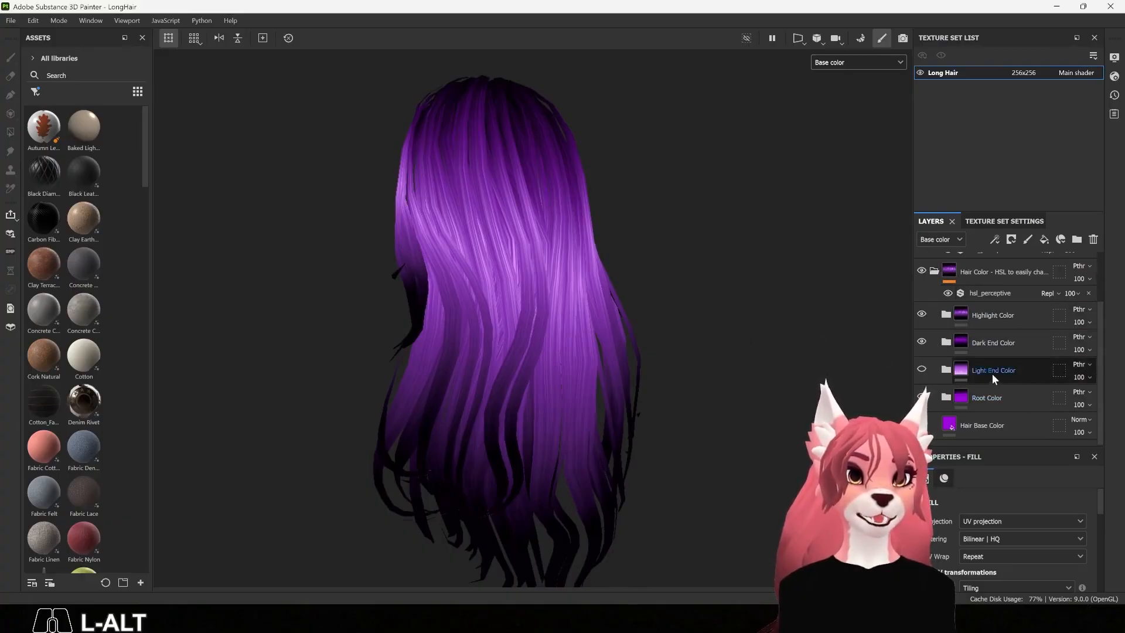
left_click(922, 341)
left_click(921, 369)
left_click_drag(791, 380, 753, 382, "alt")
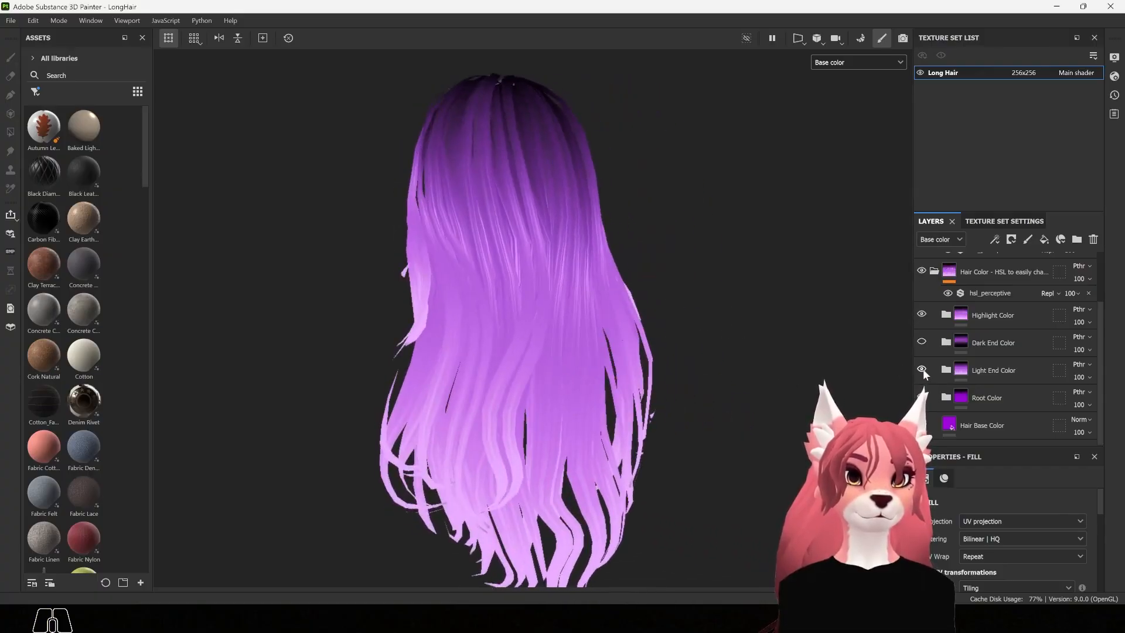
left_click(921, 369)
left_click(922, 341)
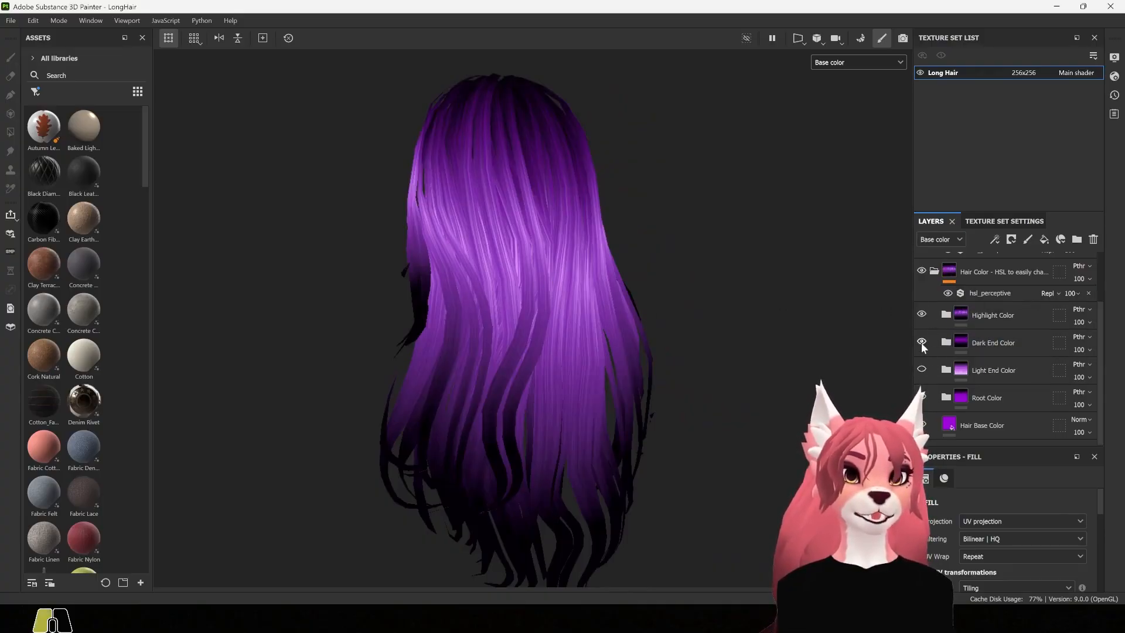
left_click(922, 369)
left_click(921, 341)
- Try the HSL Perceptive filter with hue 0.396, saturation 0.253 and lightness 0.574, and restore its default values
left_click(1019, 293)
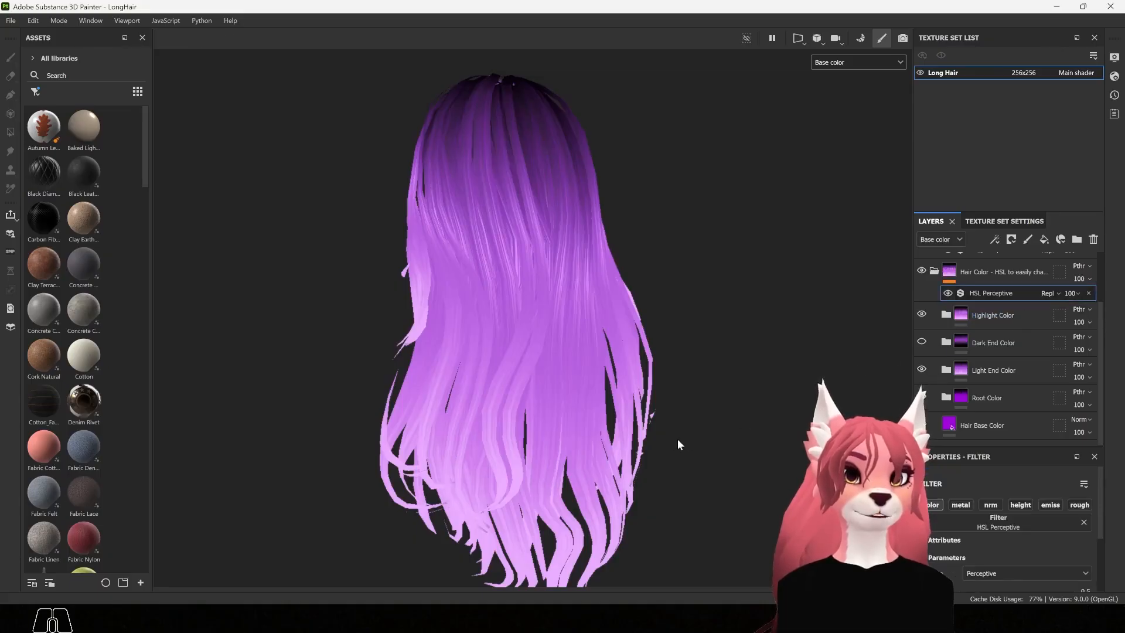
scroll(678, 438, "down", 2)
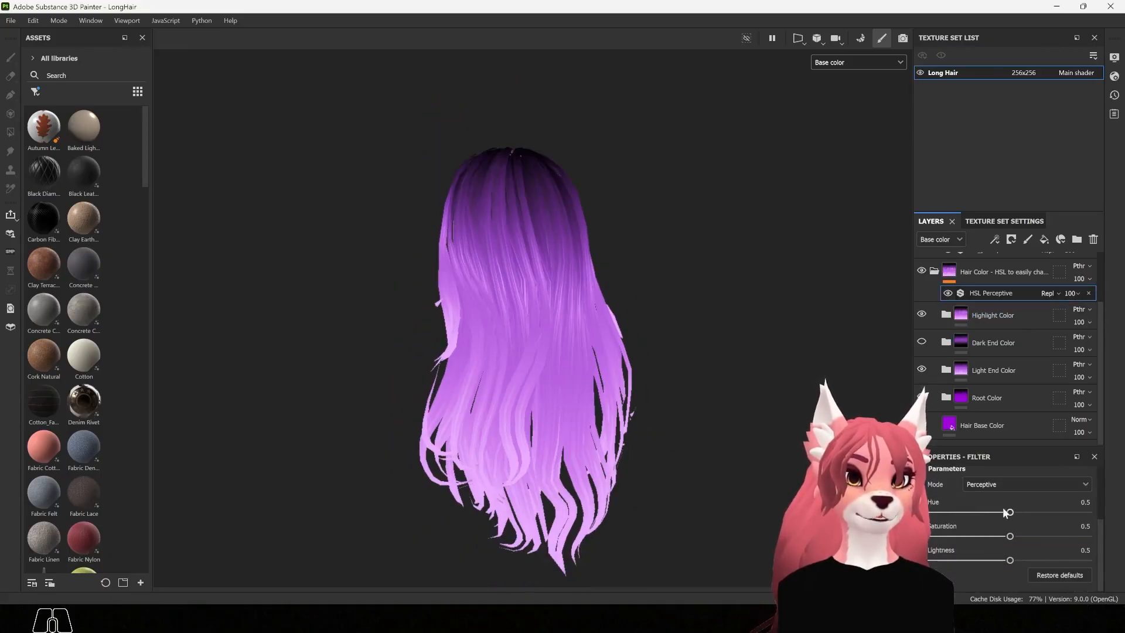
left_click_drag(1011, 511, 1022, 561)
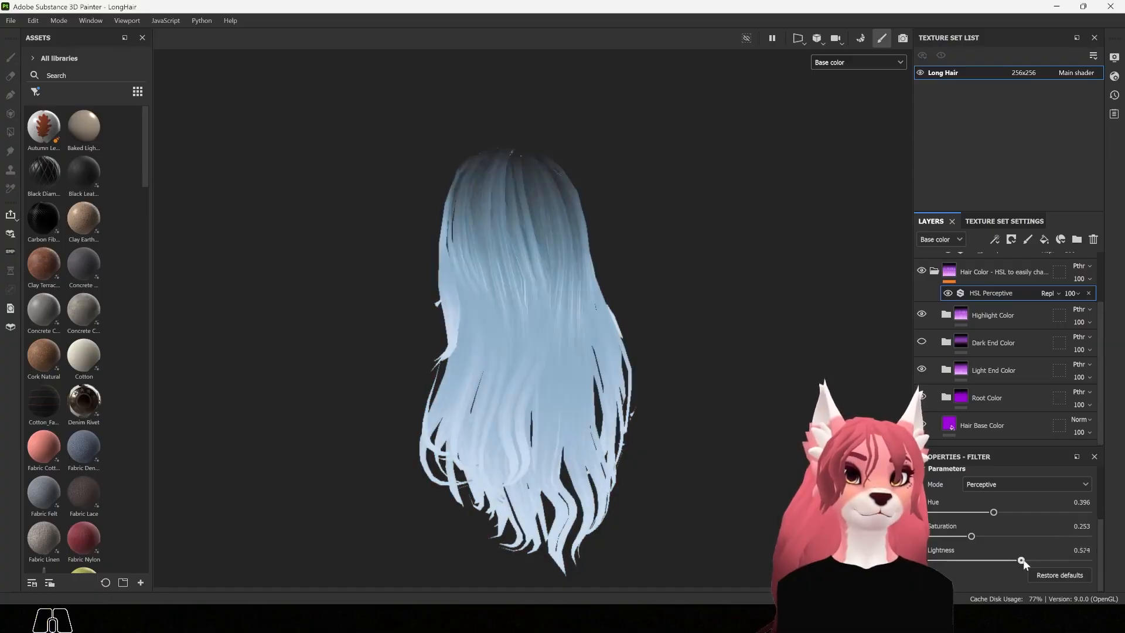
left_click(1054, 577)
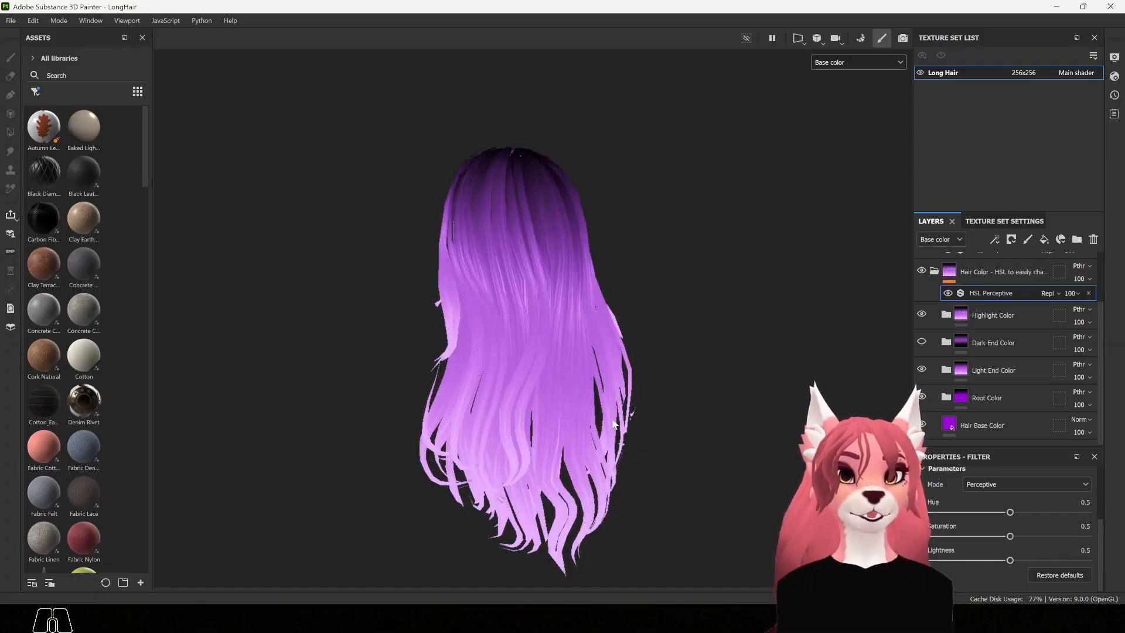
key("alt")
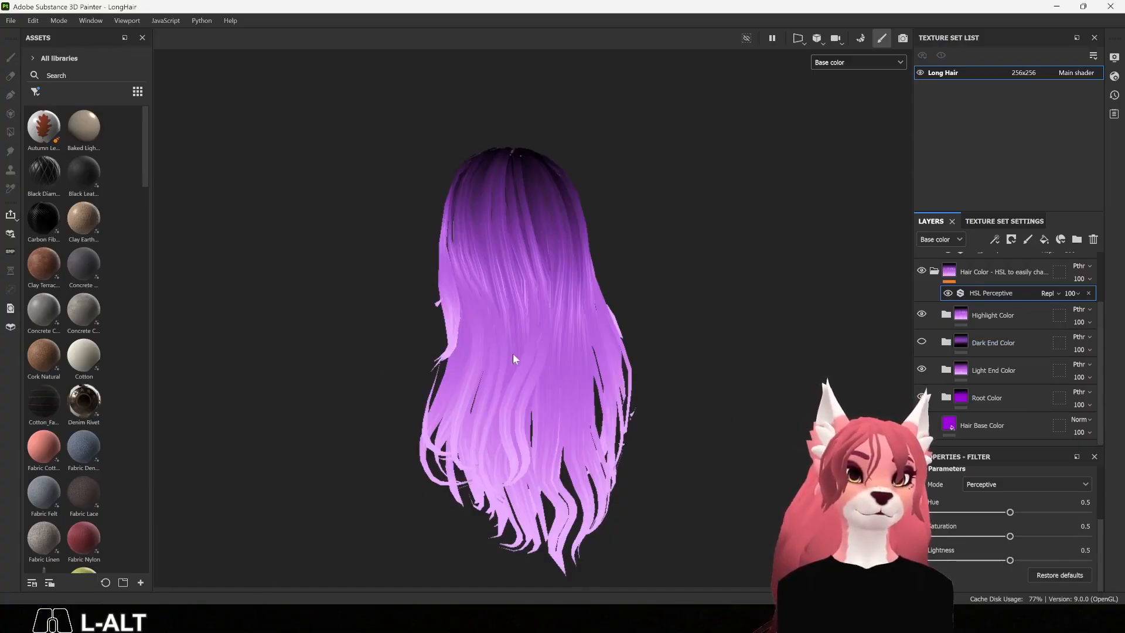
- Set the Hair Base Color layer's base color to blue 06A3DA and hide the Highlight Color and Light End Color folders
left_click(1018, 425)
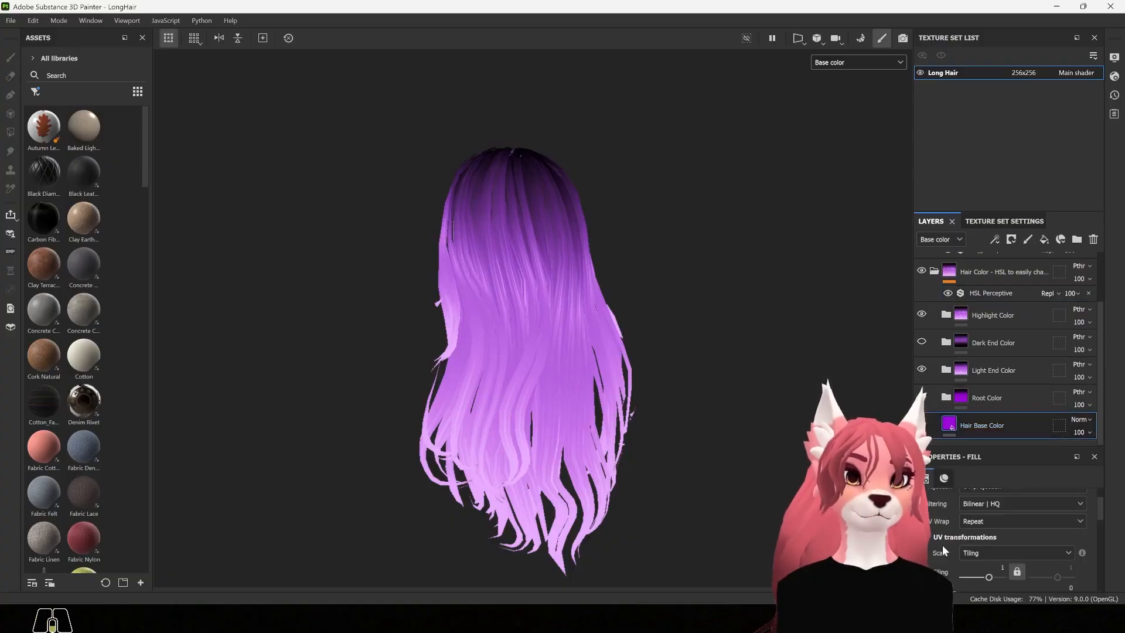
scroll(1022, 509, "down", 5)
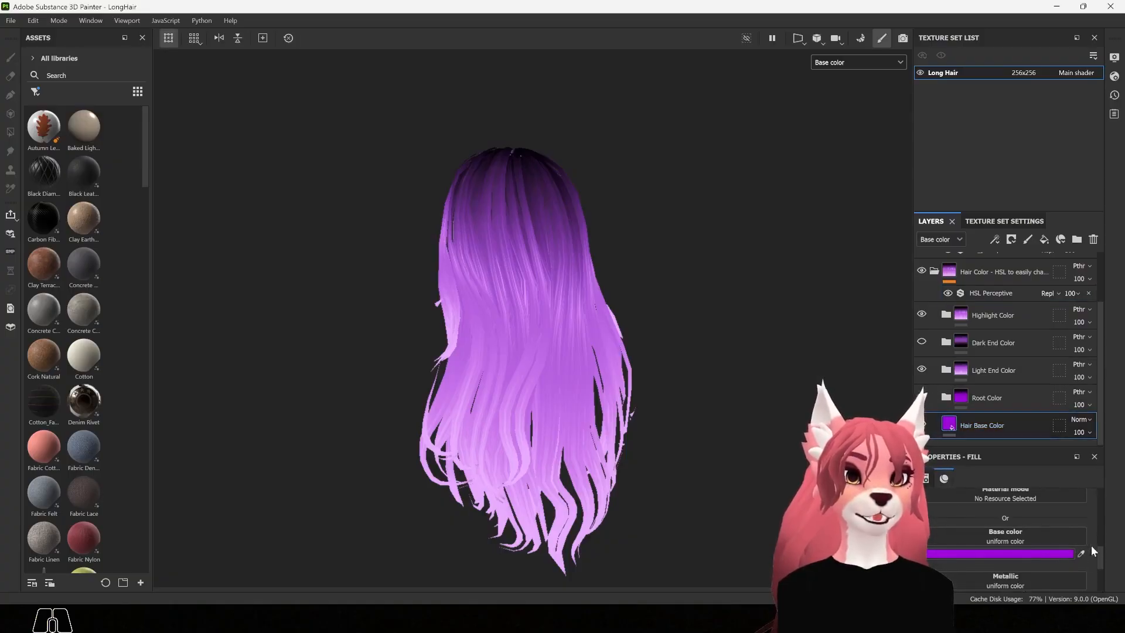
left_click(945, 554)
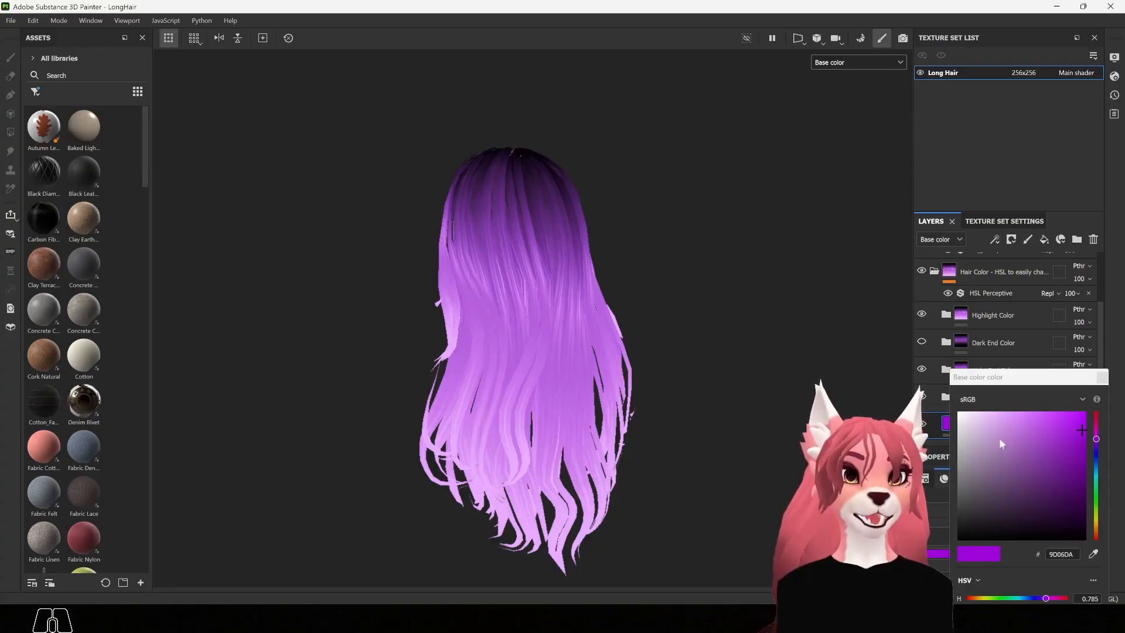
left_click_drag(1019, 379, 891, 208)
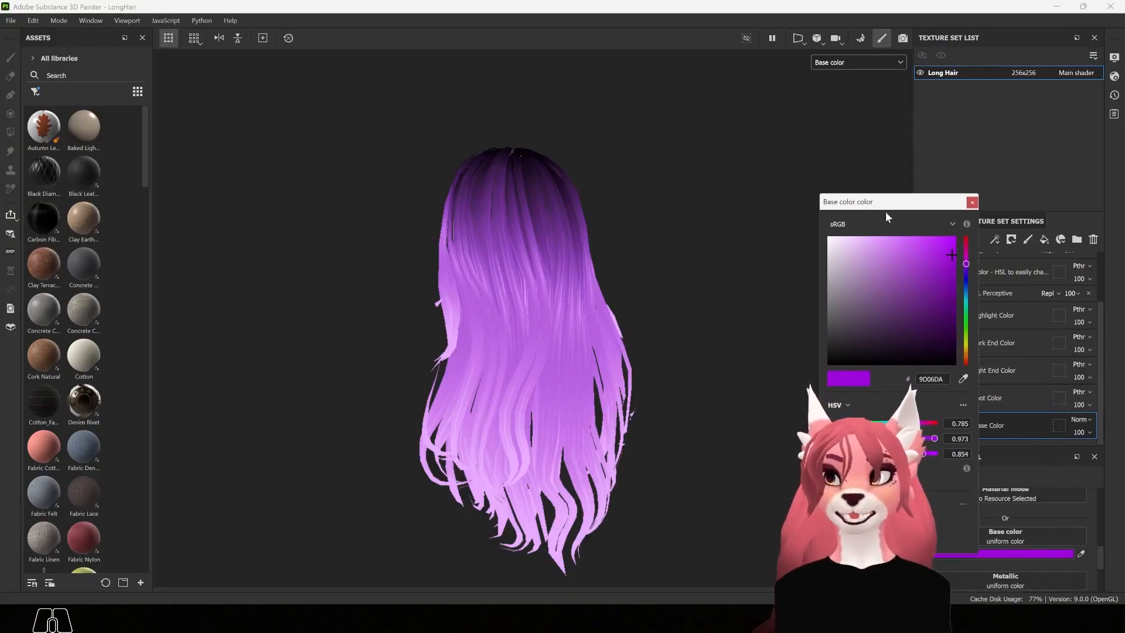
left_click_drag(968, 263, 968, 293)
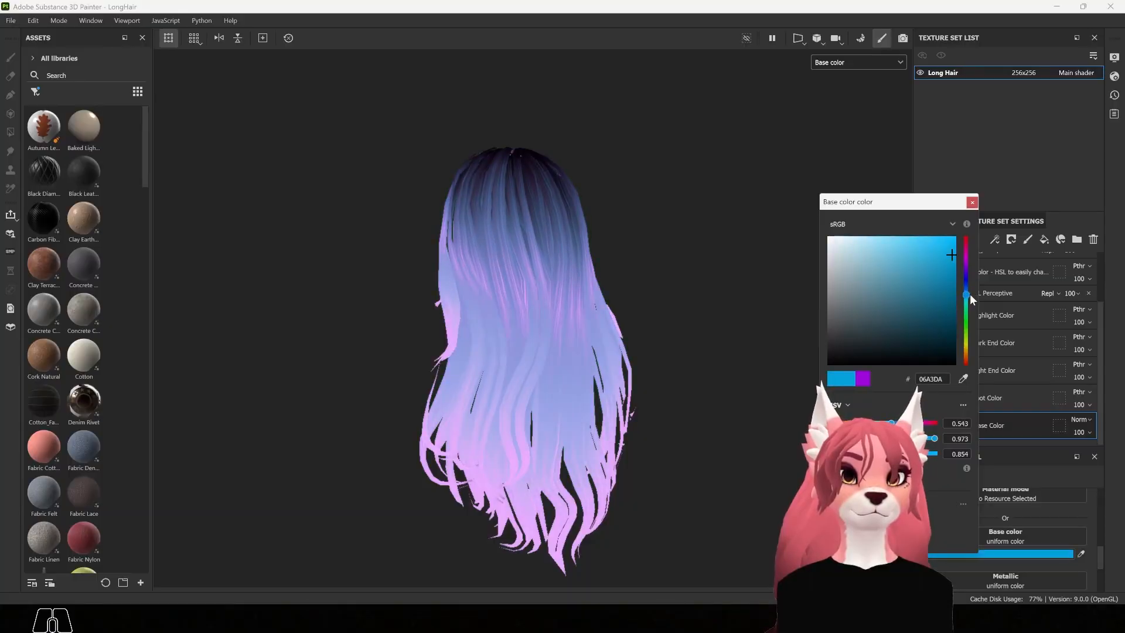
left_click(972, 202)
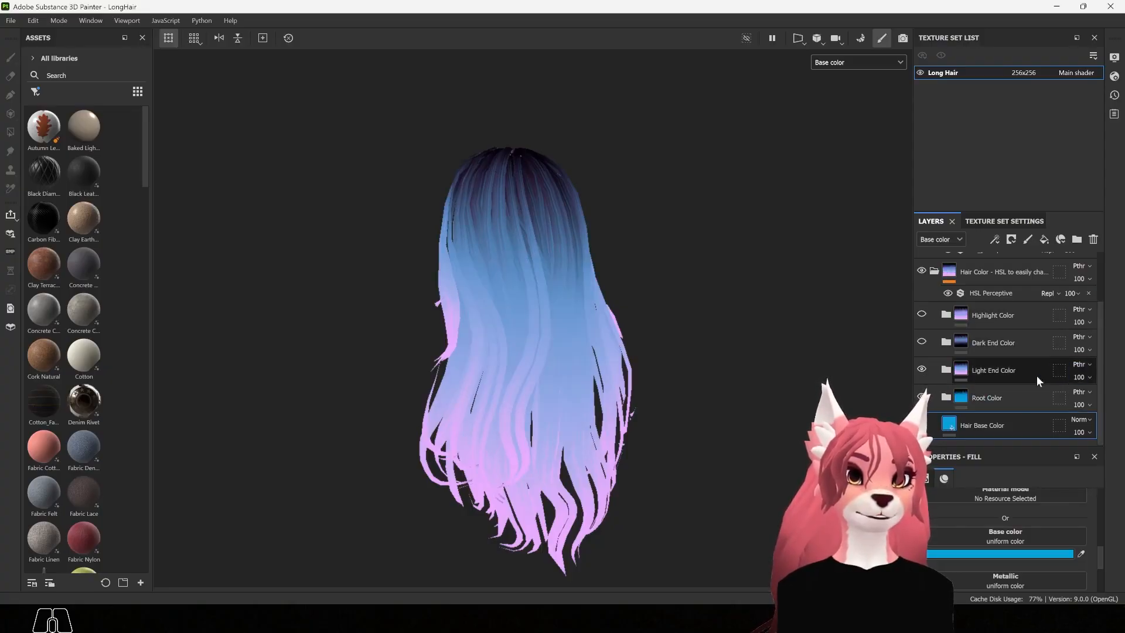
left_click(922, 369)
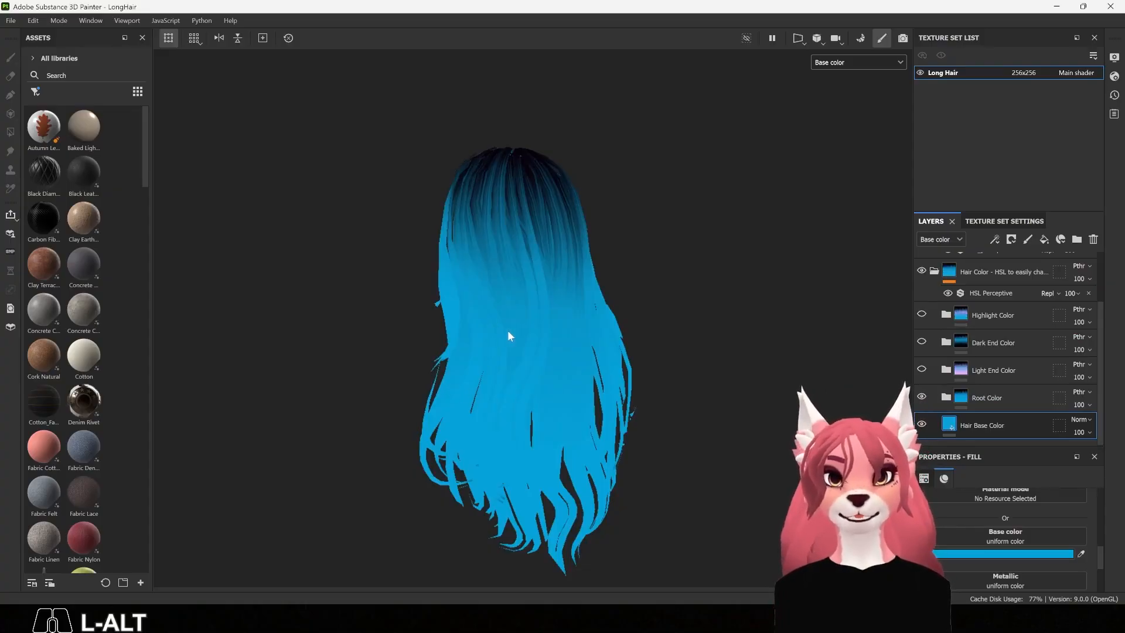
- Expand the Root Color folder and sample the blue hair base color as the Roots layer's base color
left_click_drag(507, 329, 588, 309, "alt")
middle_click_drag(505, 210, 556, 307, "alt")
scroll(526, 278, "up", 3)
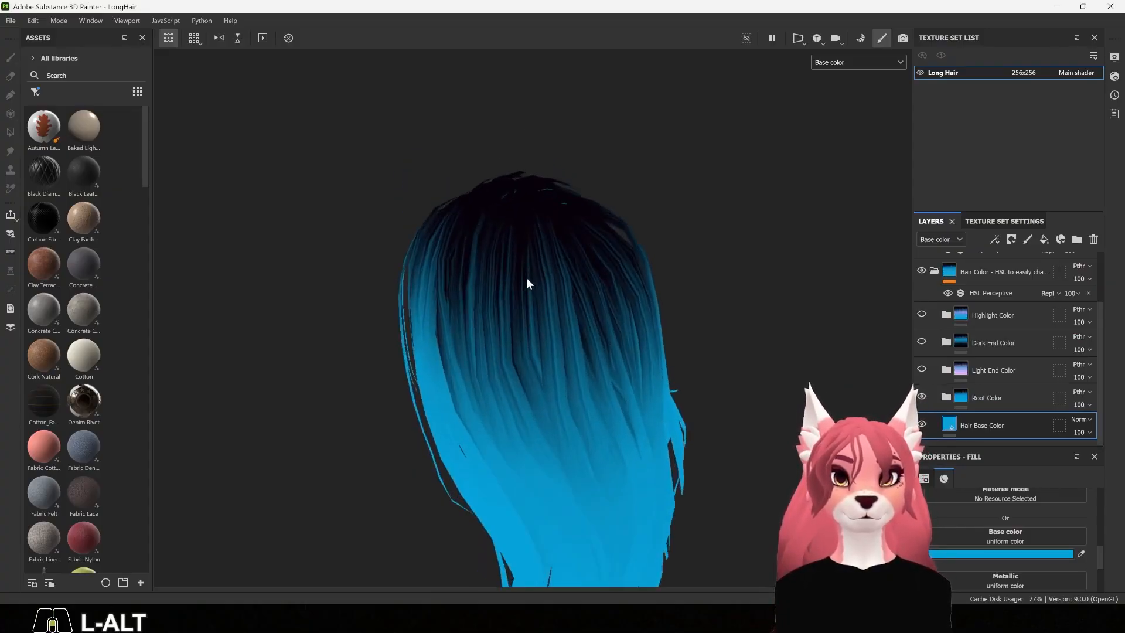
left_click(946, 397)
scroll(999, 367, "down", 3)
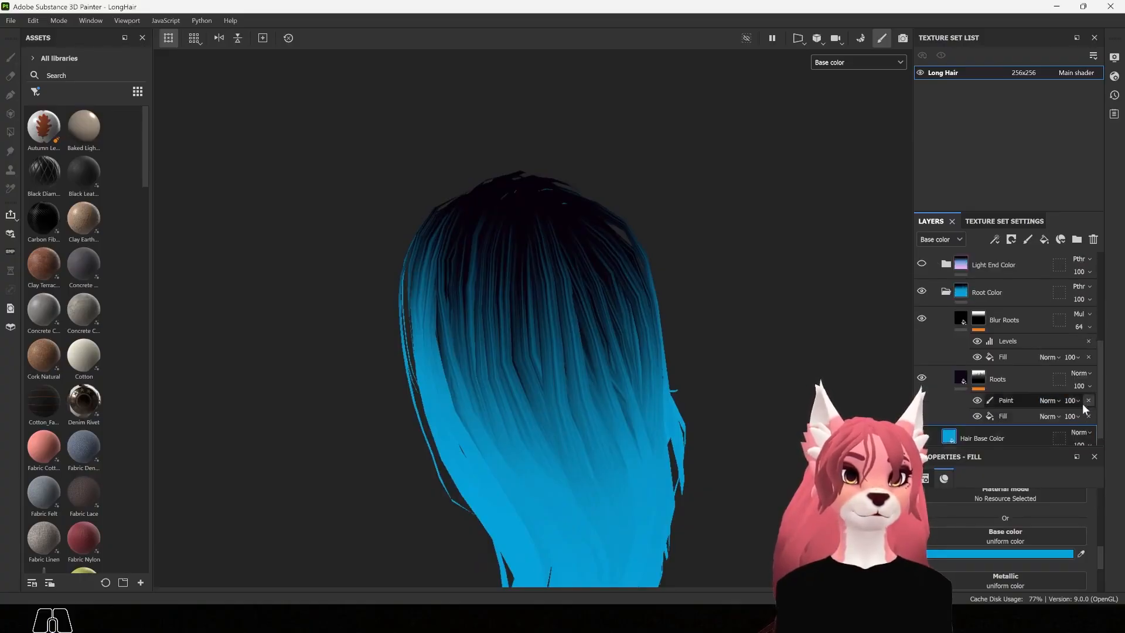
left_click_drag(596, 343, 658, 309, "alt")
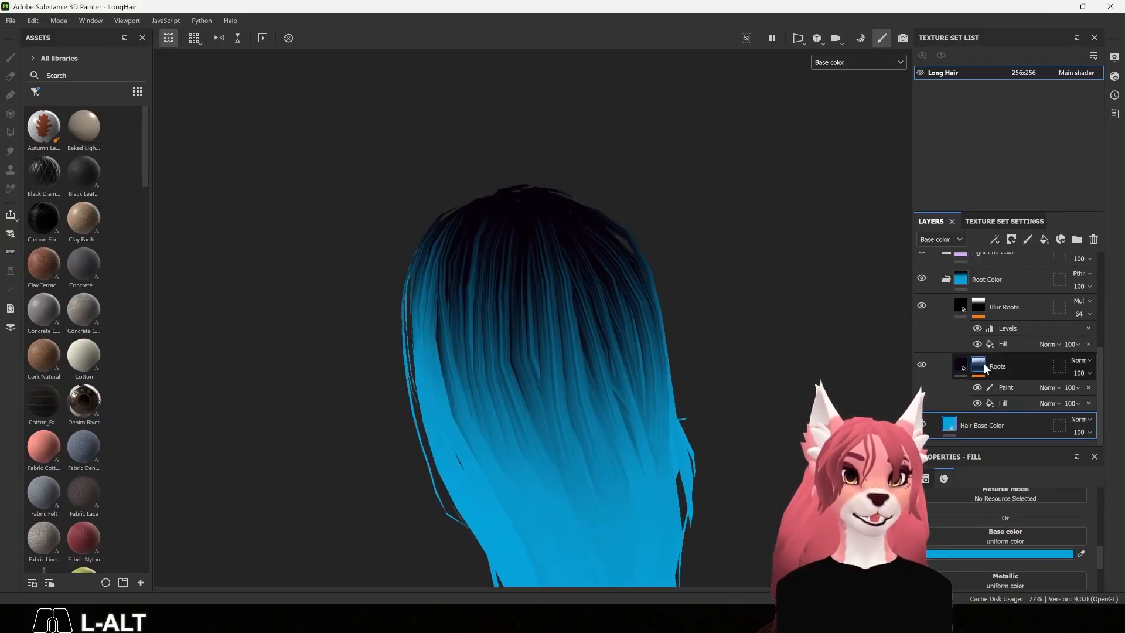
mouse_move(773, 405)
left_mouse_down("alt")
mouse_move(723, 431)
mouse_move(776, 385)
left_mouse_up("alt")
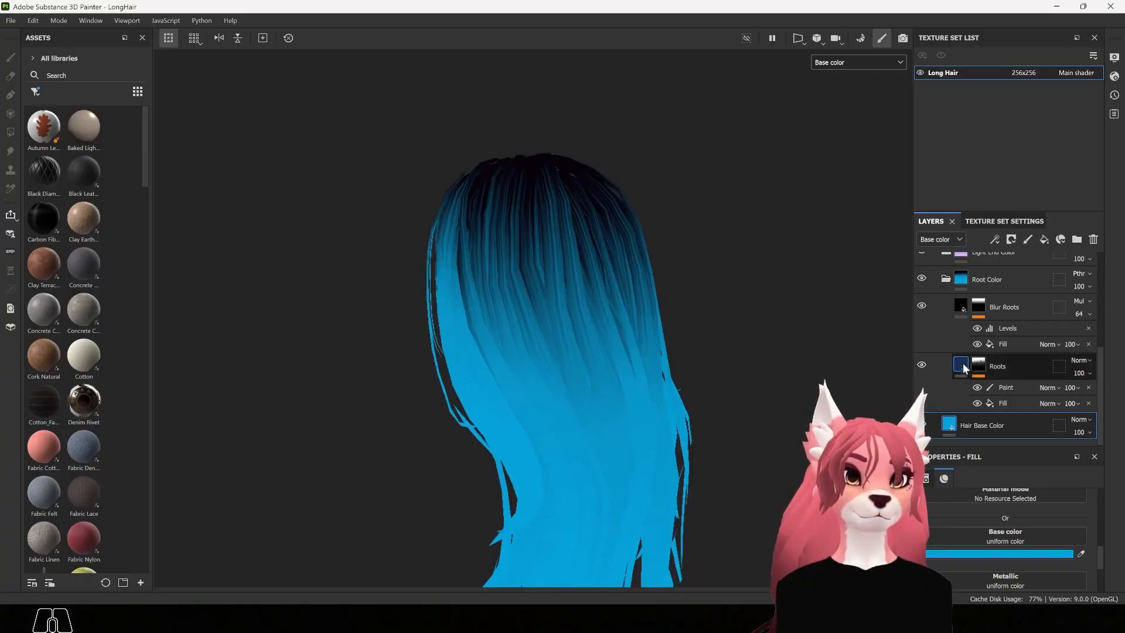
left_click(1002, 401)
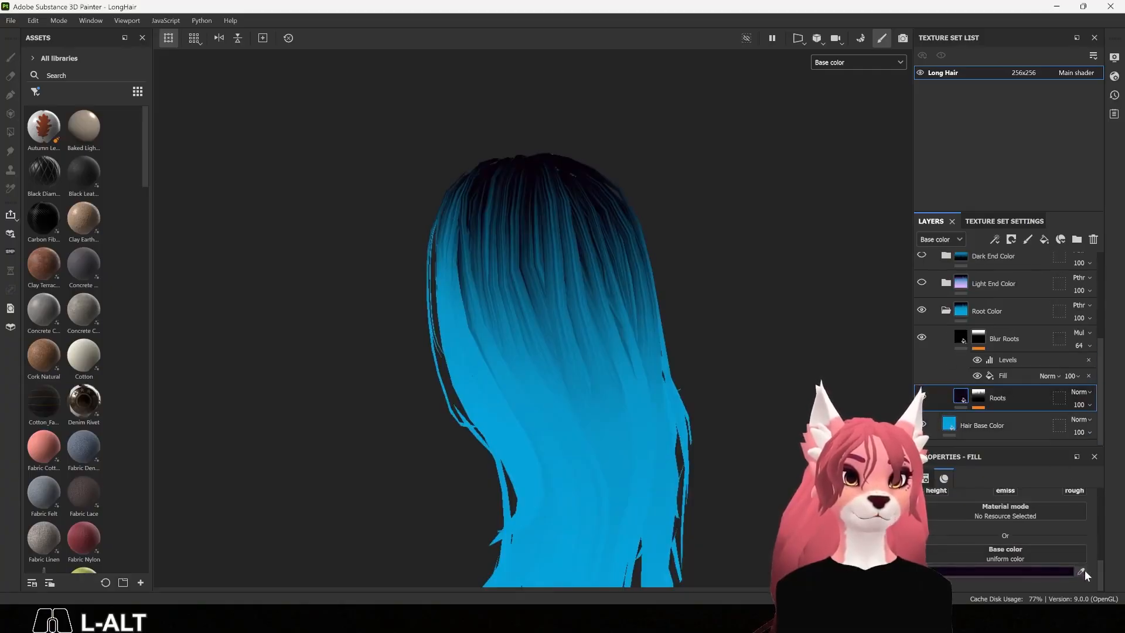
left_click_drag(598, 472, 565, 359, "alt")
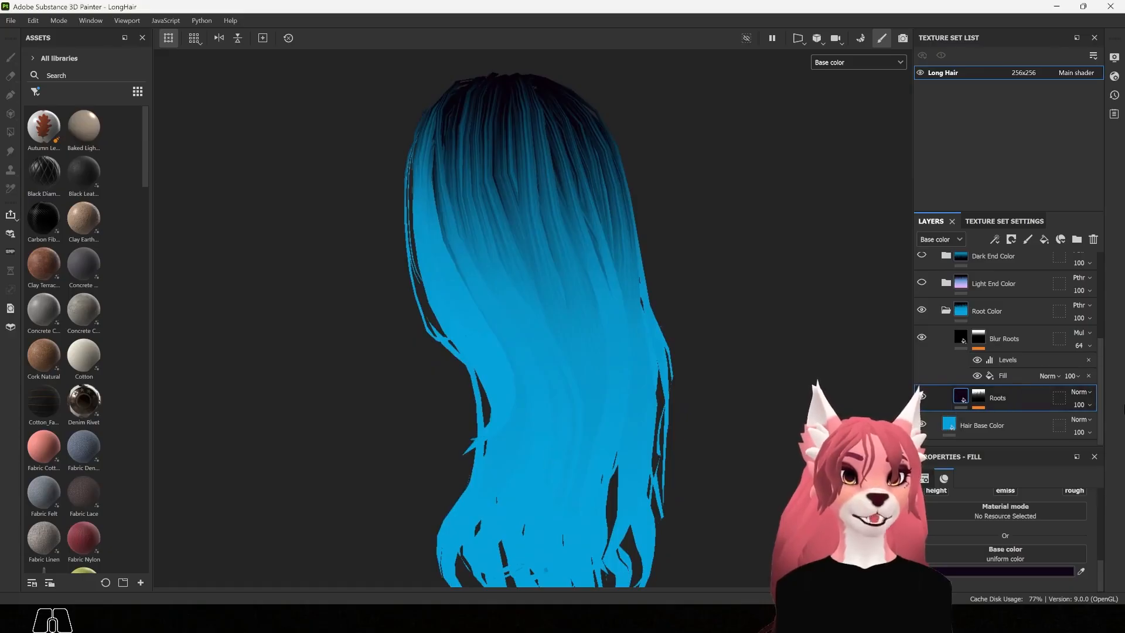
left_click(1081, 572)
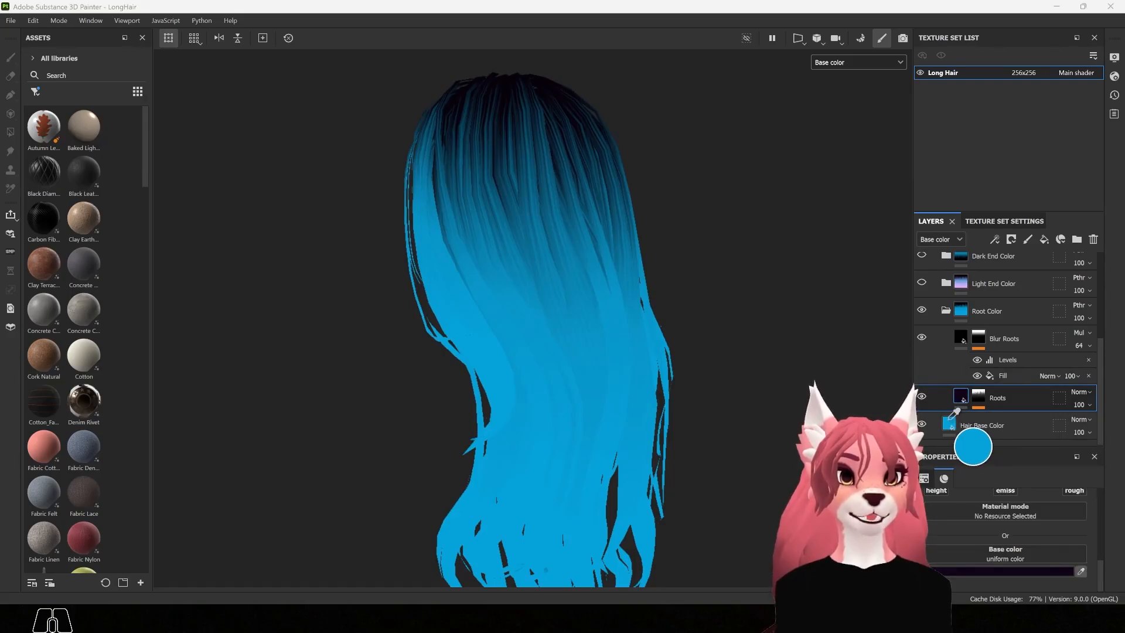
left_click(487, 344)
key("alt")
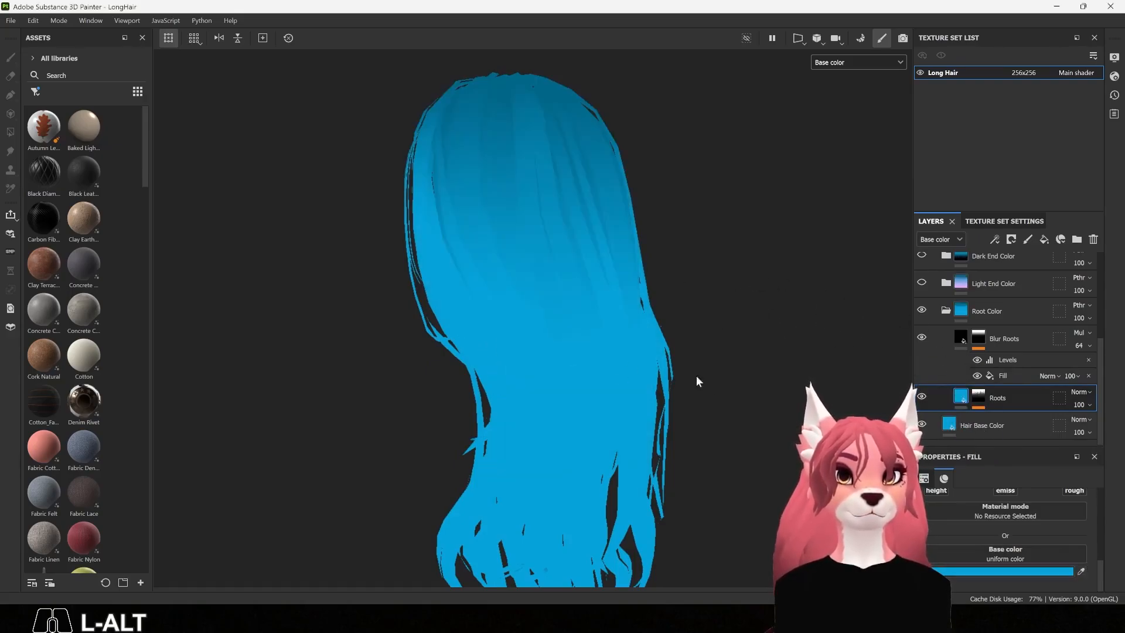
- Lighten the Roots layer's base color to pale blue D0F3FD
left_click(994, 571)
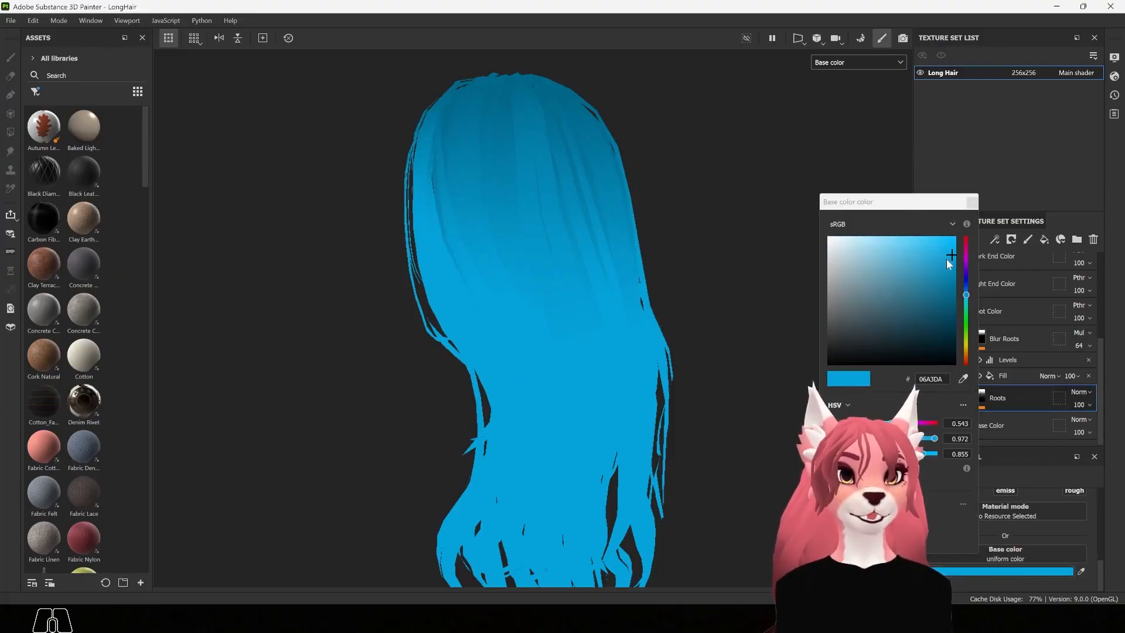
left_click_drag(948, 261, 875, 244)
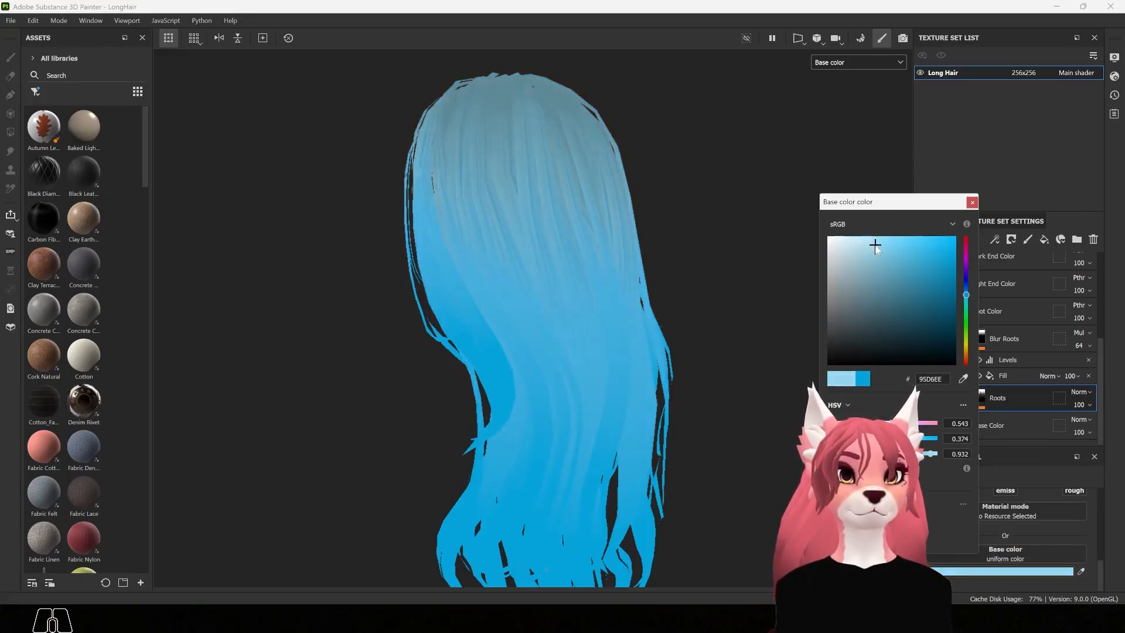
left_click_drag(965, 295, 965, 296)
left_click_drag(891, 251, 843, 240)
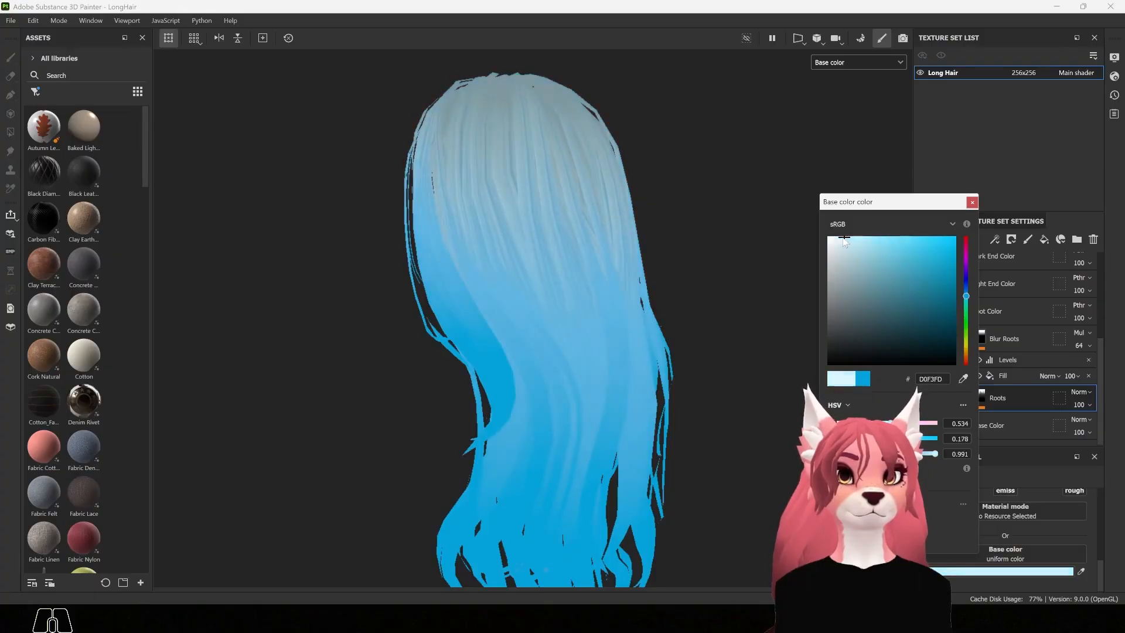
left_click(972, 202)
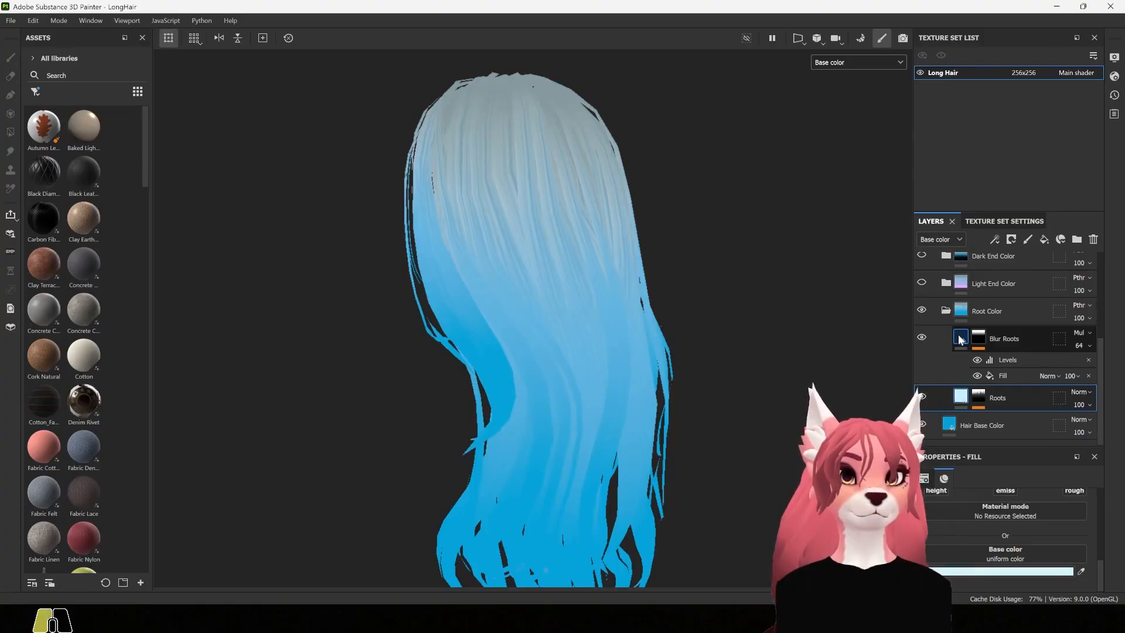
- Match the Blur Roots layer's base color to the pale blue of the Roots layer and collapse the Root Color folder
left_click(958, 339)
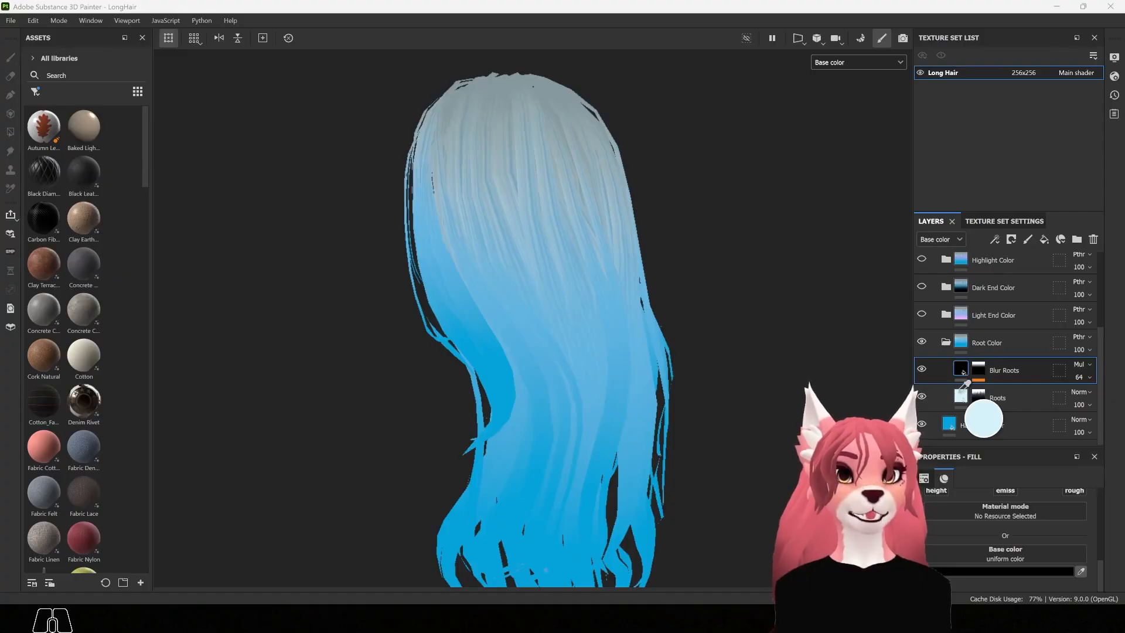
left_click(962, 386)
left_click_drag(761, 405, 755, 381, "alt")
left_click(945, 342)
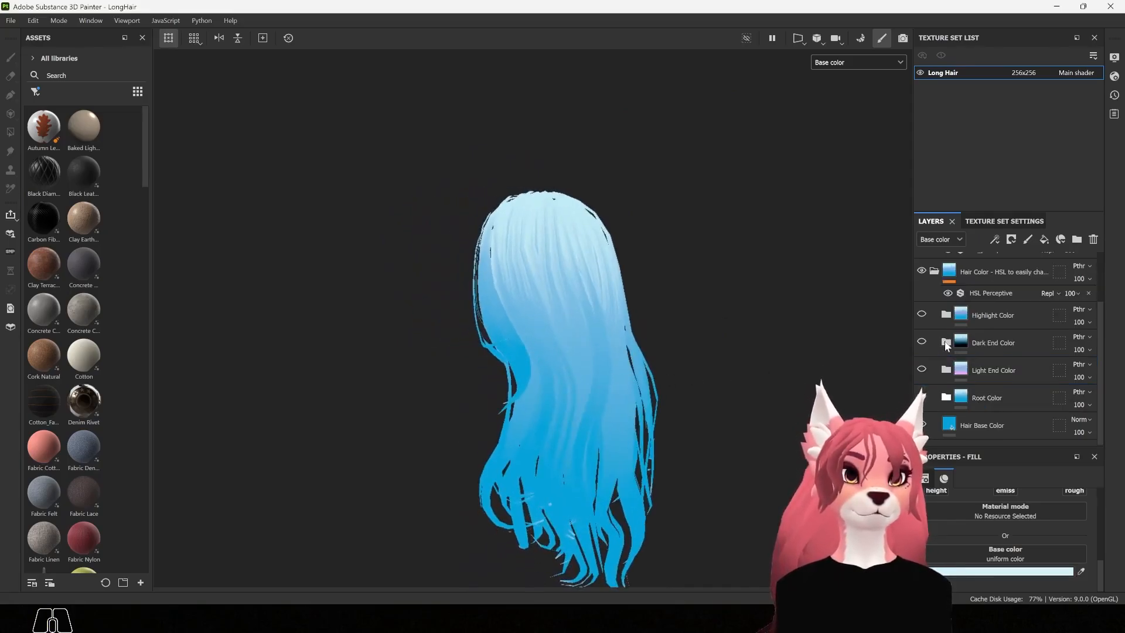
- Show the Light End Color folder on the hair and expand it to reach its layers
left_click(921, 369)
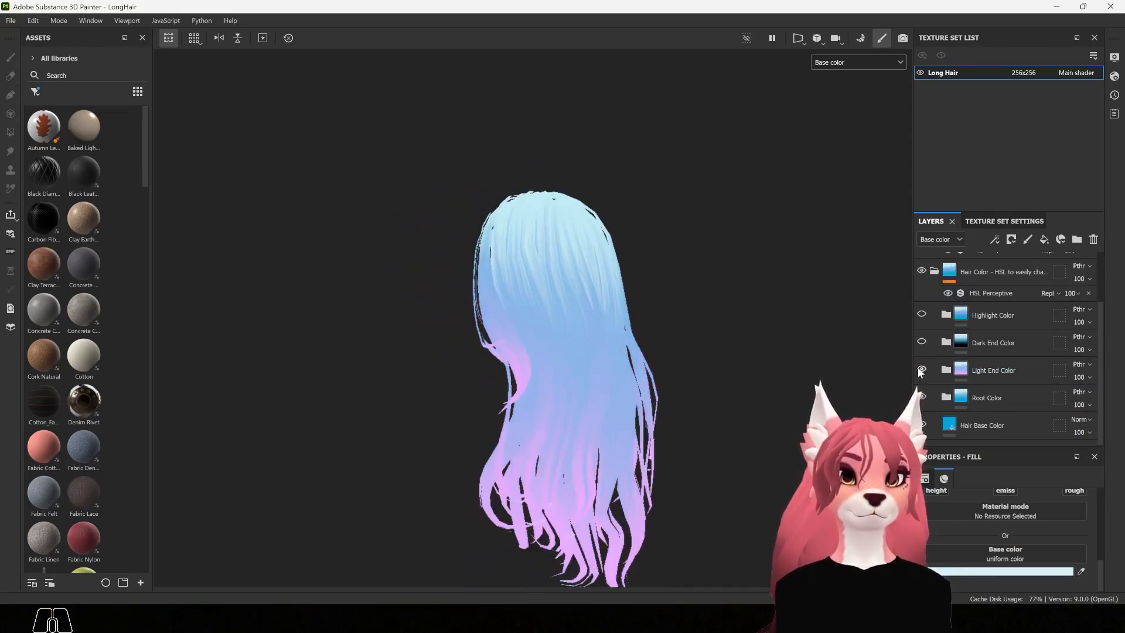
left_click_drag(810, 368, 697, 363, "alt")
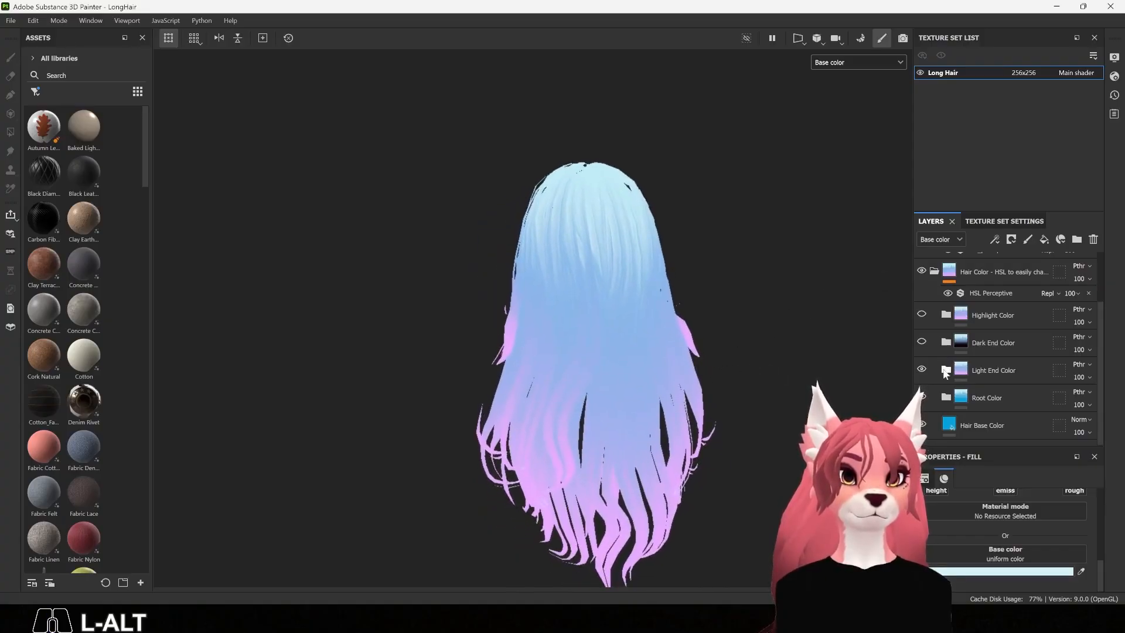
left_click(946, 369)
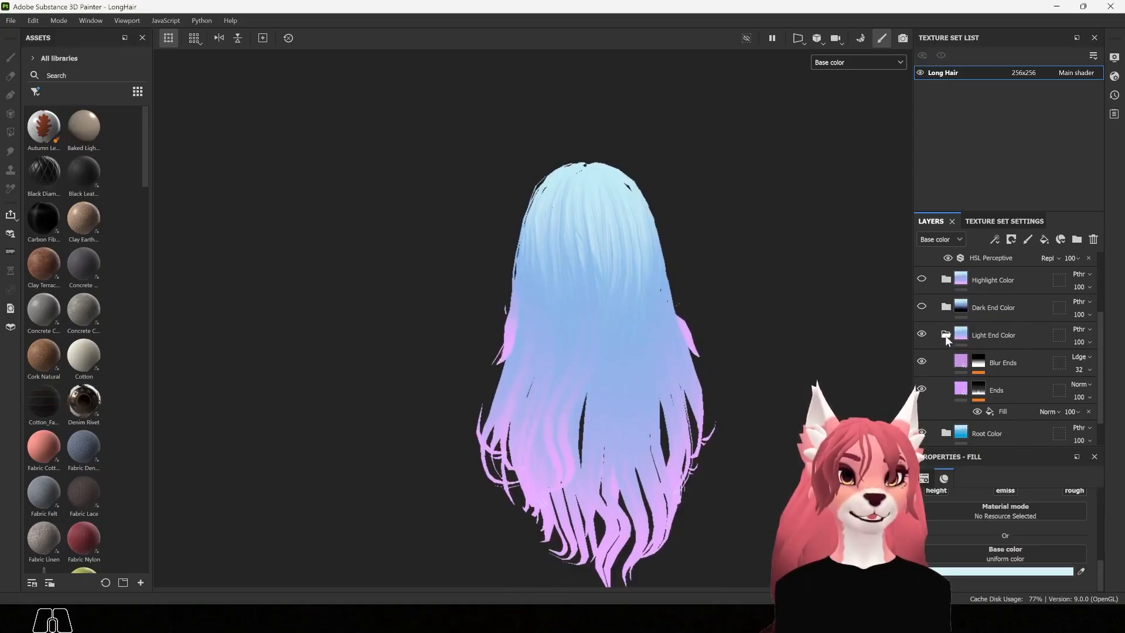
left_click_drag(756, 364, 770, 369, "alt")
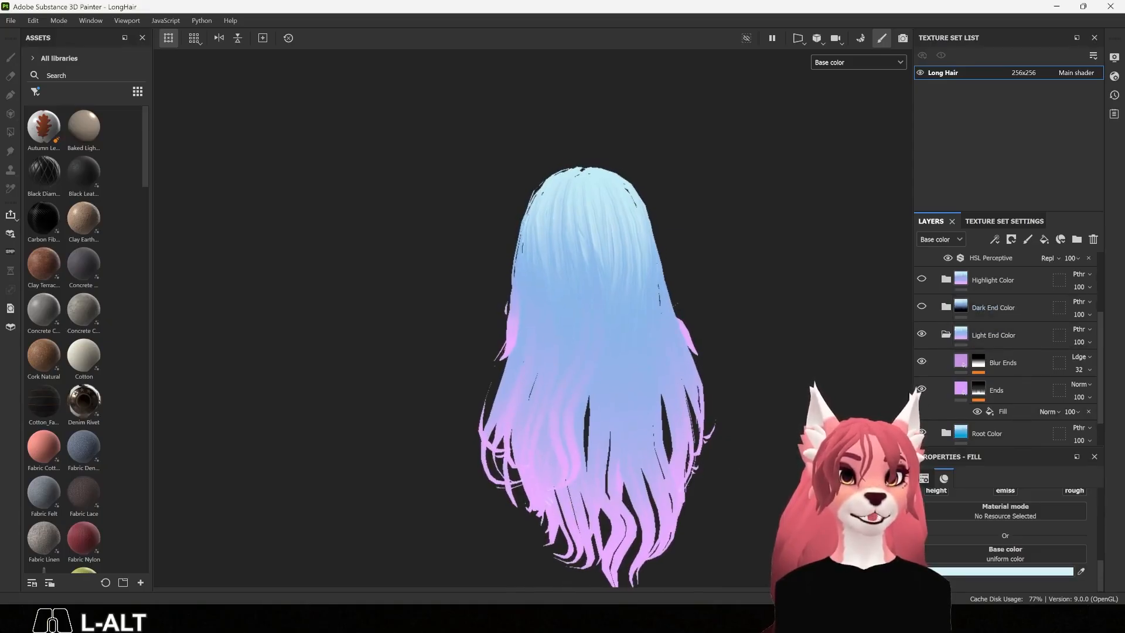
- Set the base color of the Ends layer in the Light End Color folder to cyan 41EBF2
left_click(1008, 390)
left_click(1045, 572)
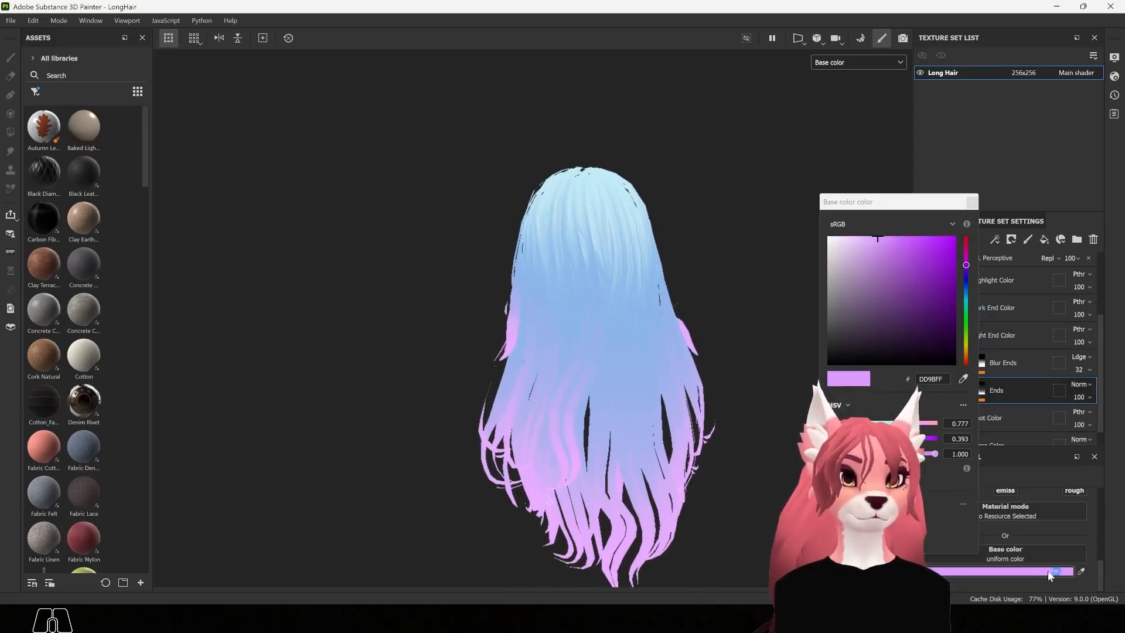
left_click_drag(968, 266, 965, 282)
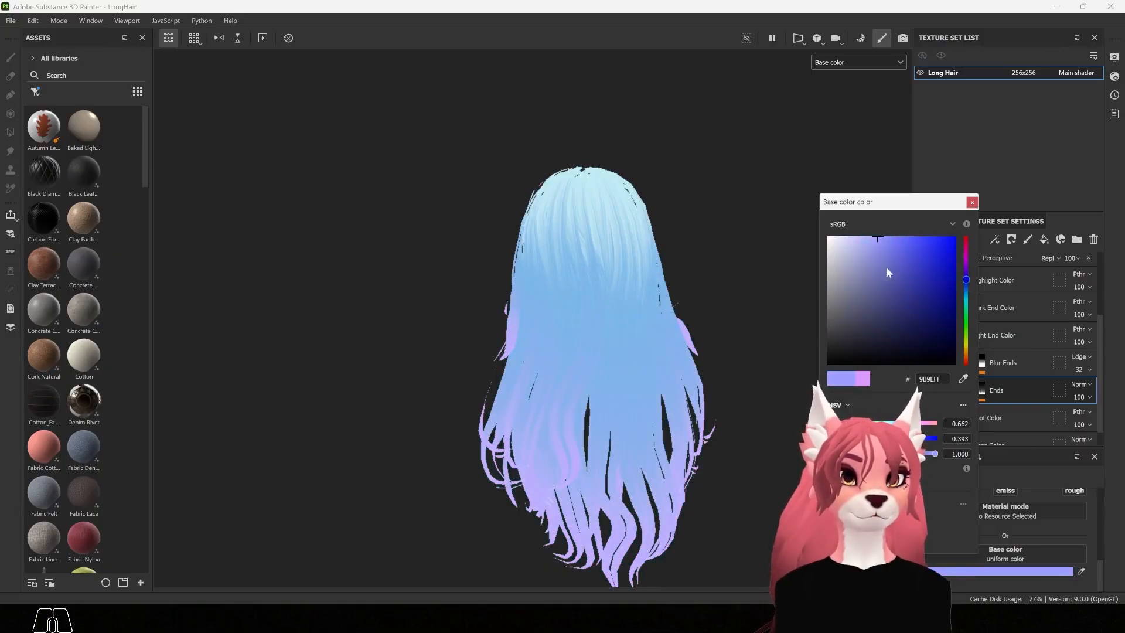
mouse_move(886, 266)
left_mouse_down()
mouse_move(884, 251)
mouse_move(844, 247)
mouse_move(940, 254)
mouse_move(966, 312)
mouse_move(966, 300)
left_mouse_up()
left_click(926, 245)
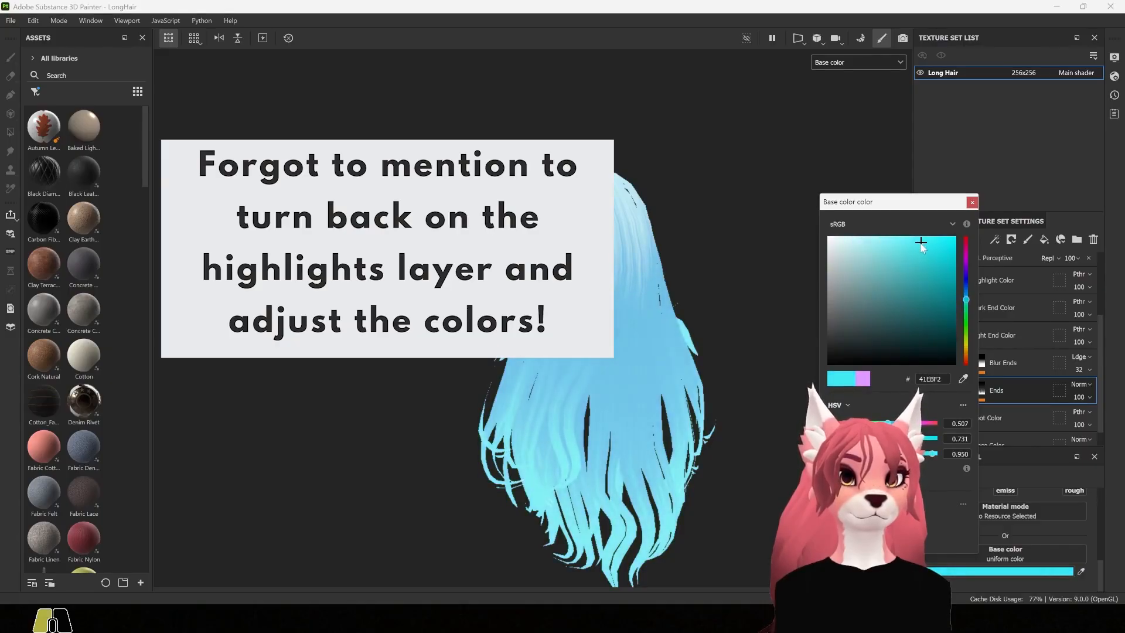
left_click(971, 201)
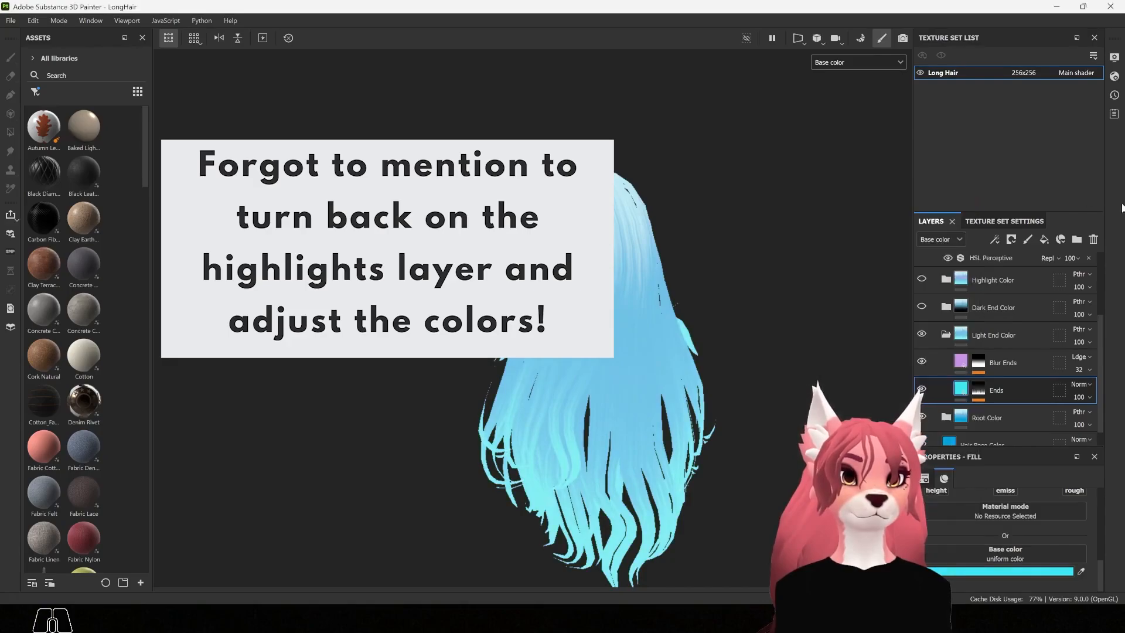
- Match the Blur Ends layer's base color to the cyan of the Ends layer by sampling it
left_click(1008, 363)
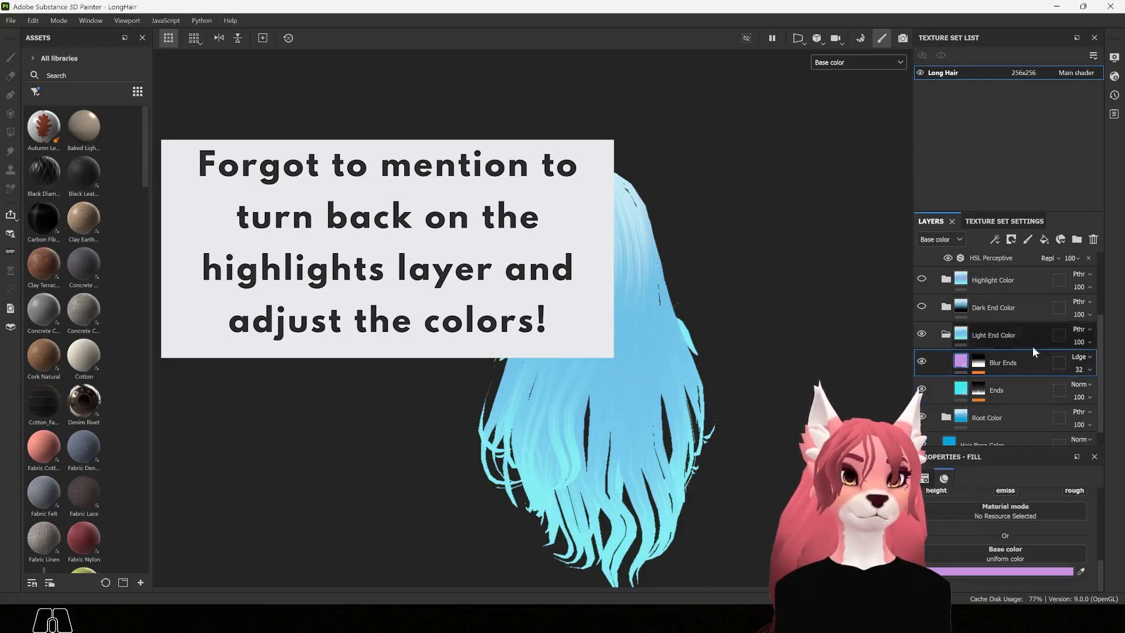
left_click(1081, 572)
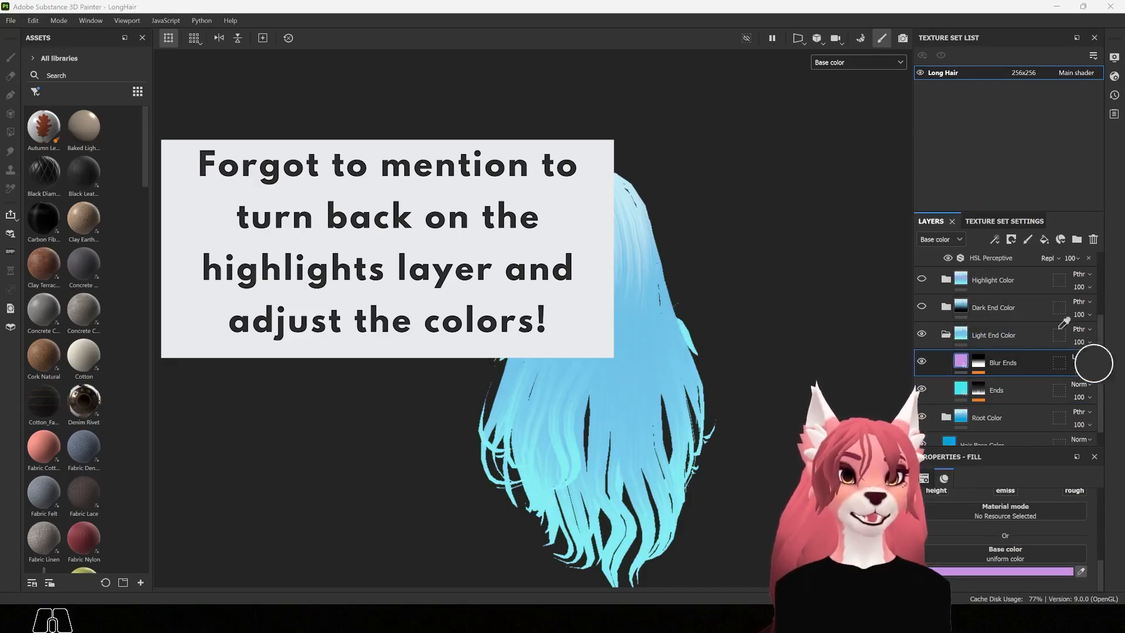
left_click(964, 379)
left_click_drag(597, 293, 627, 305, "alt")
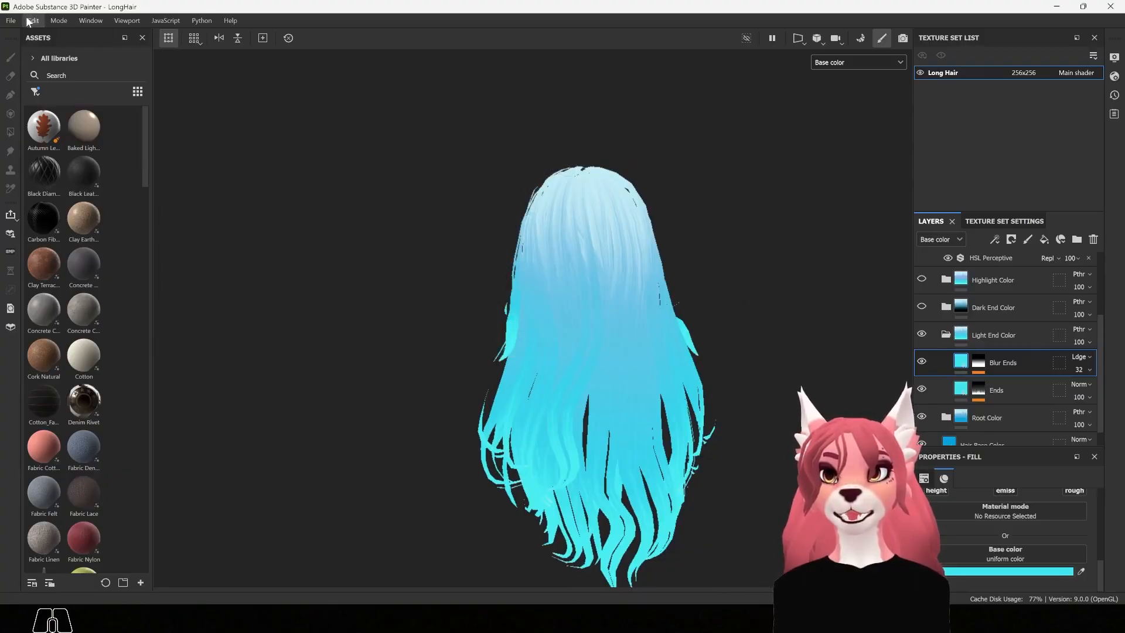
- Export the Long Hair texture set with the existing export settings and close the export window
left_click(10, 21)
left_click(41, 205)
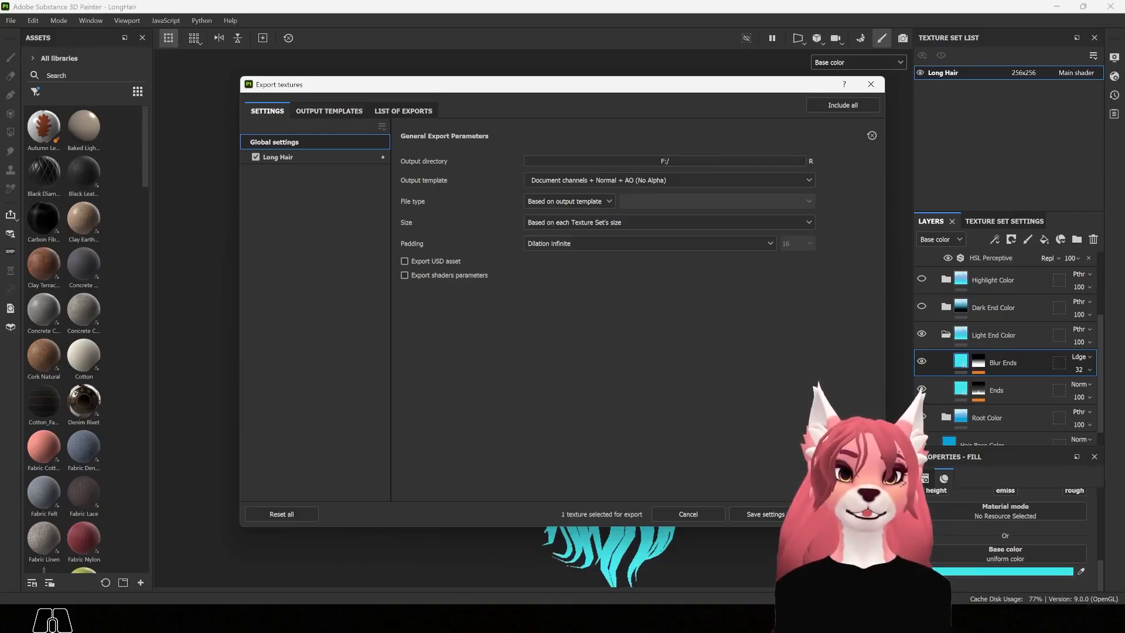
left_click(842, 513)
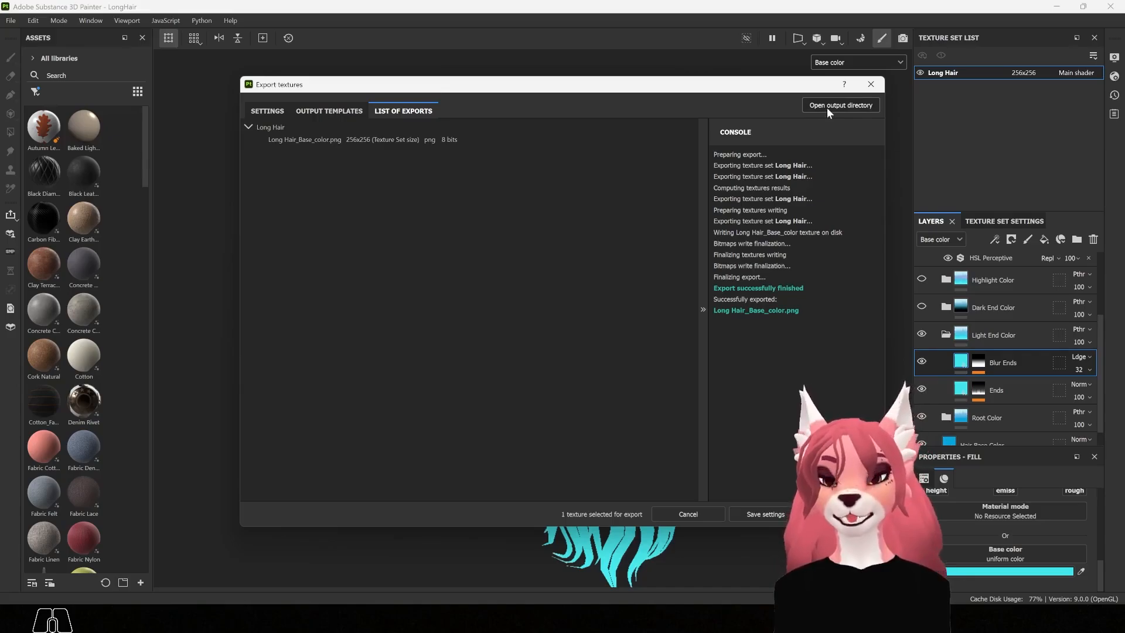
left_click(871, 84)
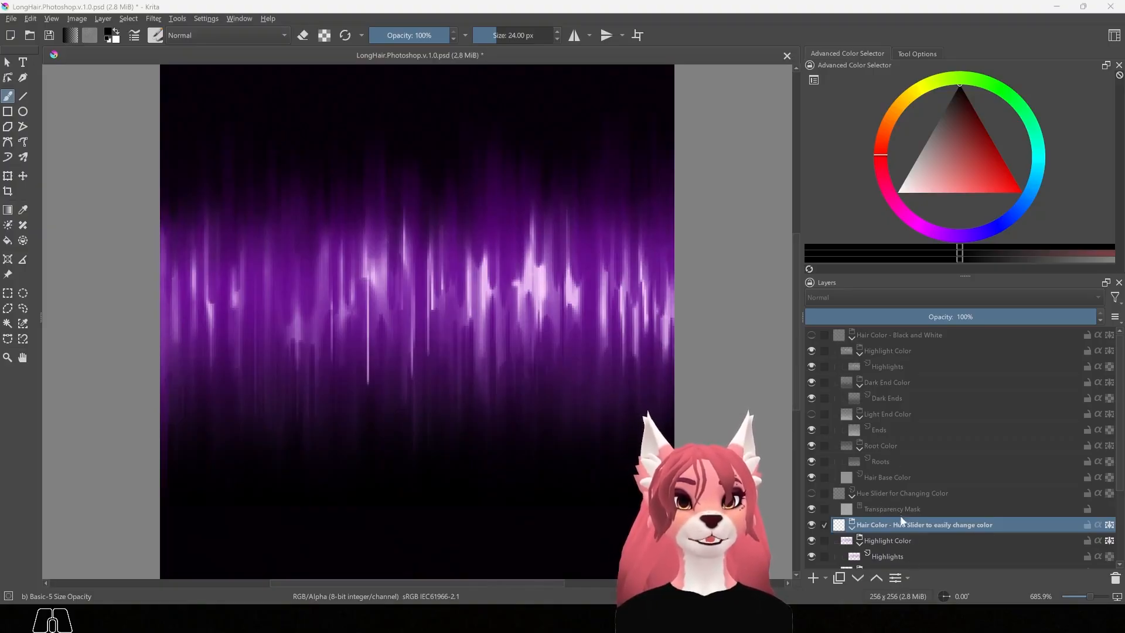
- Collapse the three top-level entries in the layer stack: the two Hair Color groups and the Hue Slider for Changing Color layer
left_click(852, 528)
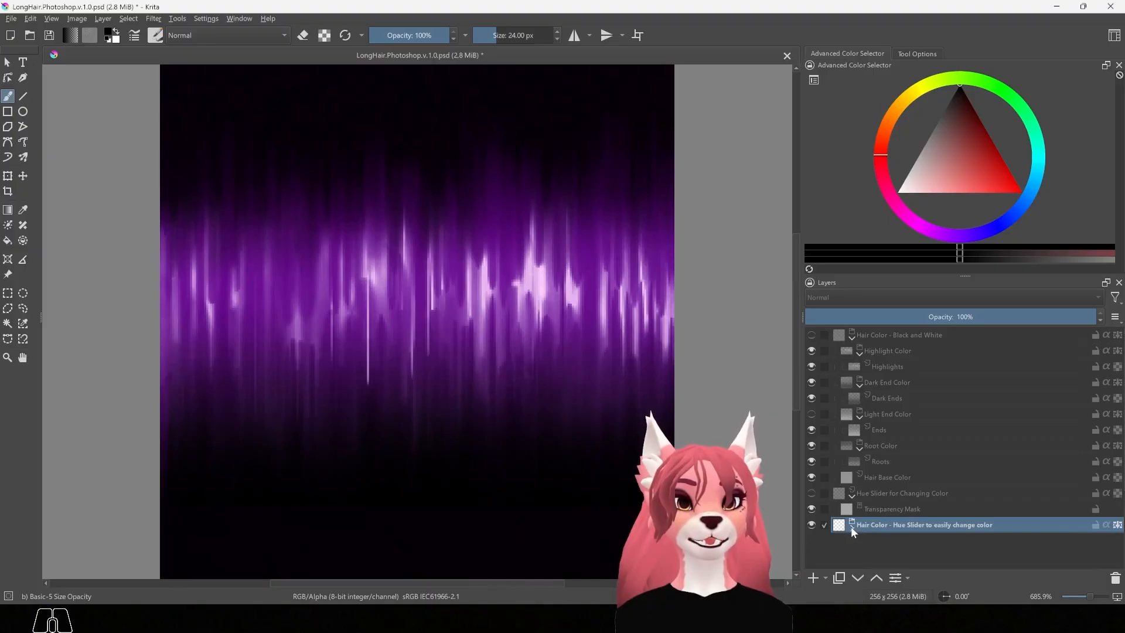
left_click(853, 335)
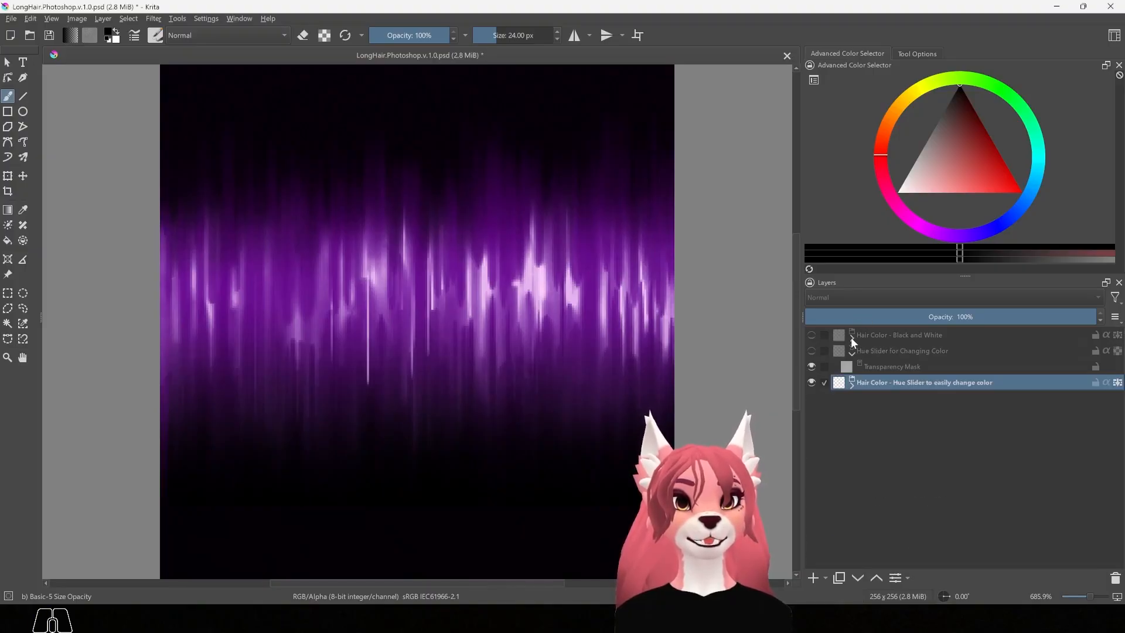
left_click(850, 352)
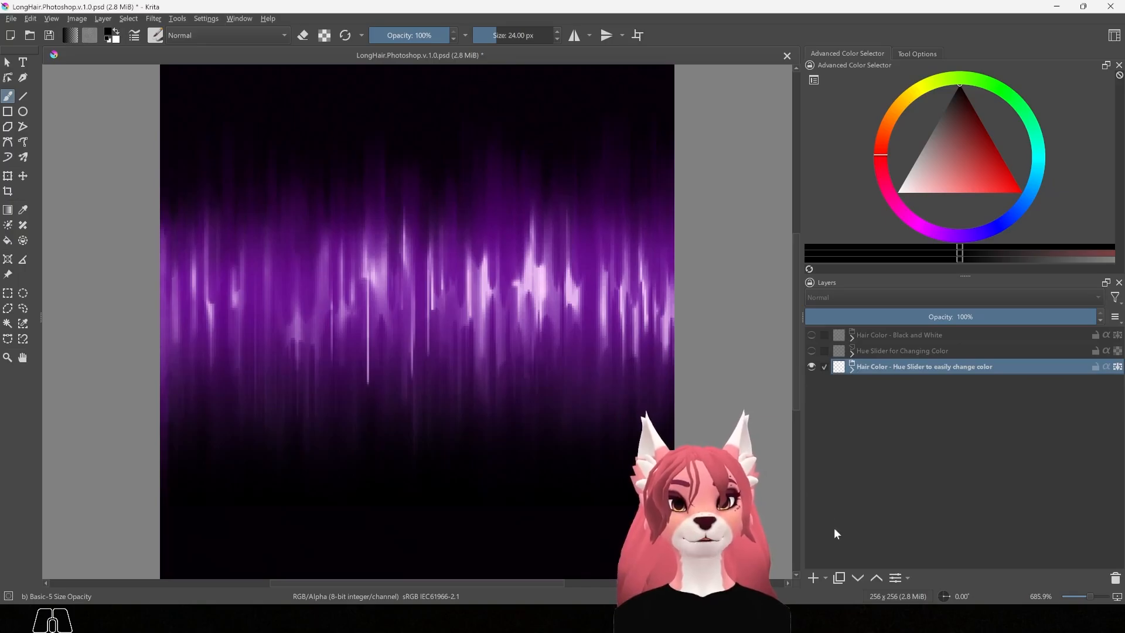
- Try an HSV/HSL Adjustment filter layer above the hair group with hue 47, saturation -63 and lightness -23, and discard it
left_click(825, 577)
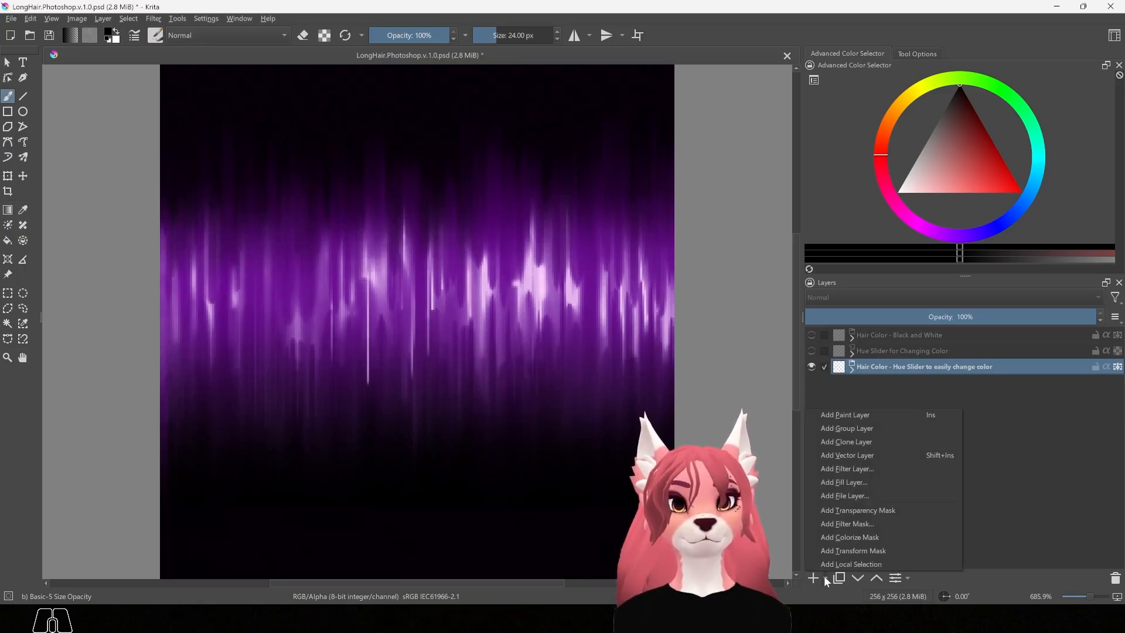
left_click(857, 470)
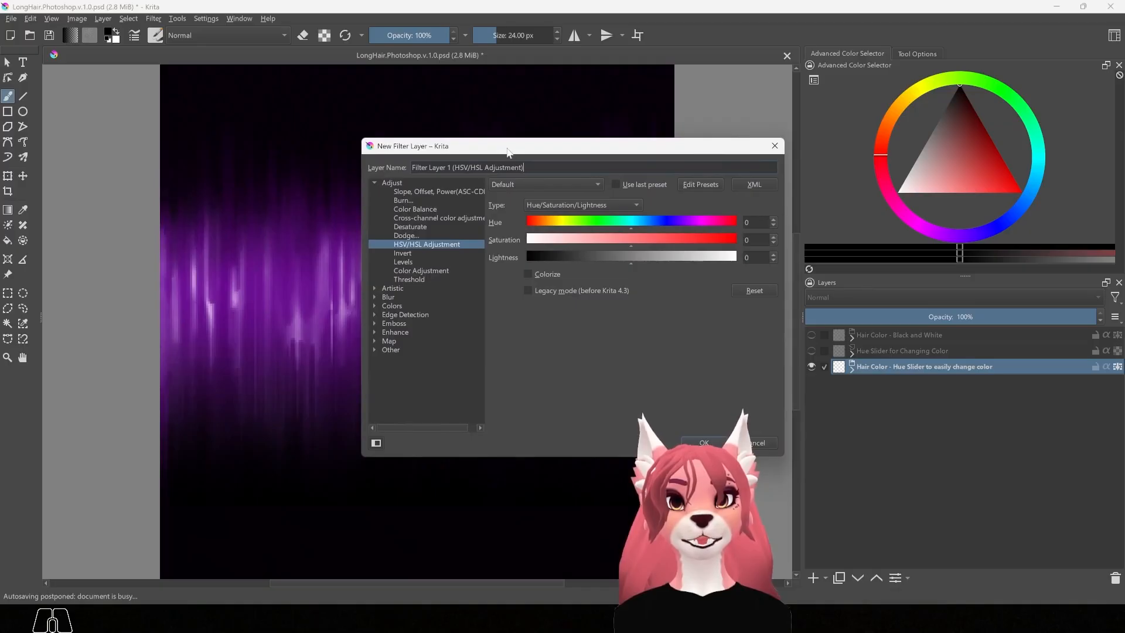
left_click_drag(508, 150, 517, 149)
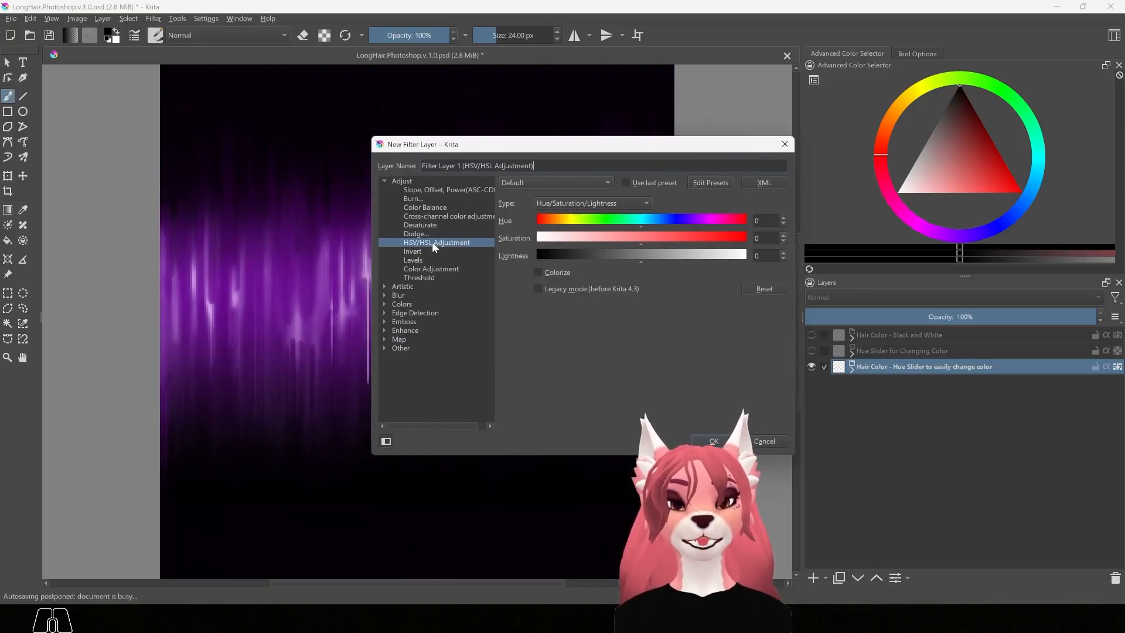
left_click_drag(616, 148, 823, 110)
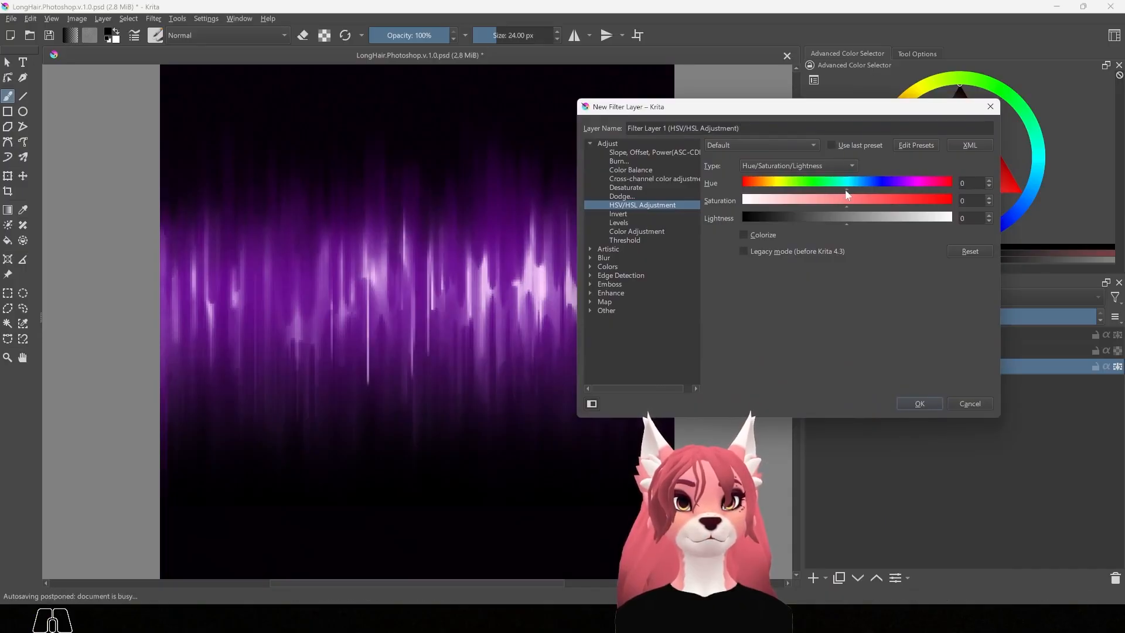
left_click_drag(846, 189, 781, 203)
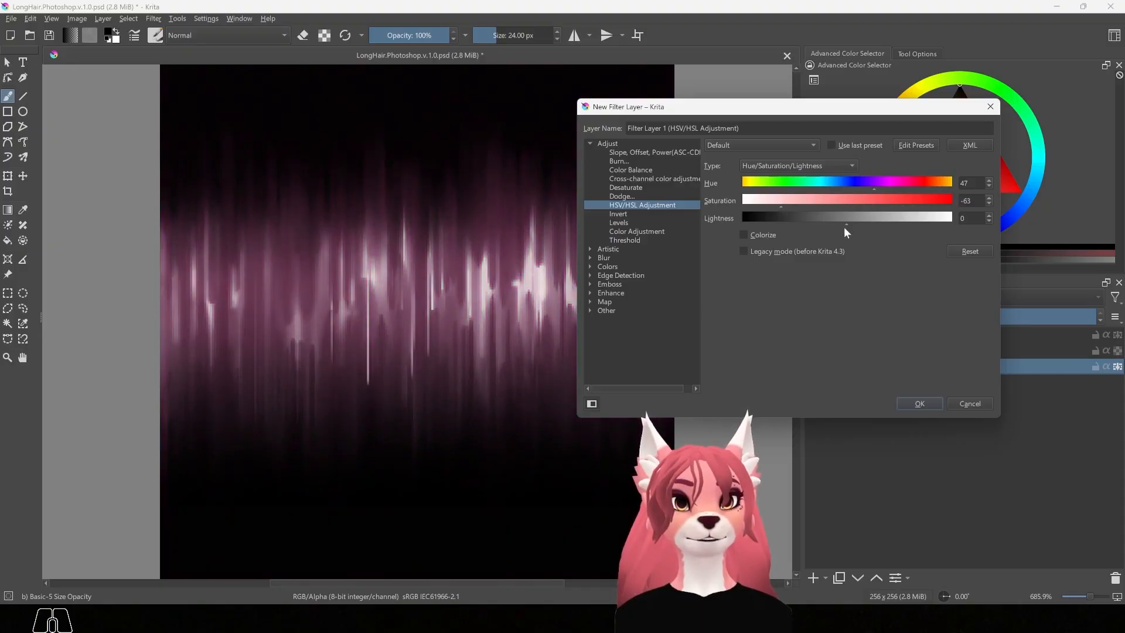
left_click_drag(848, 223, 871, 224)
left_click_drag(874, 223, 823, 222)
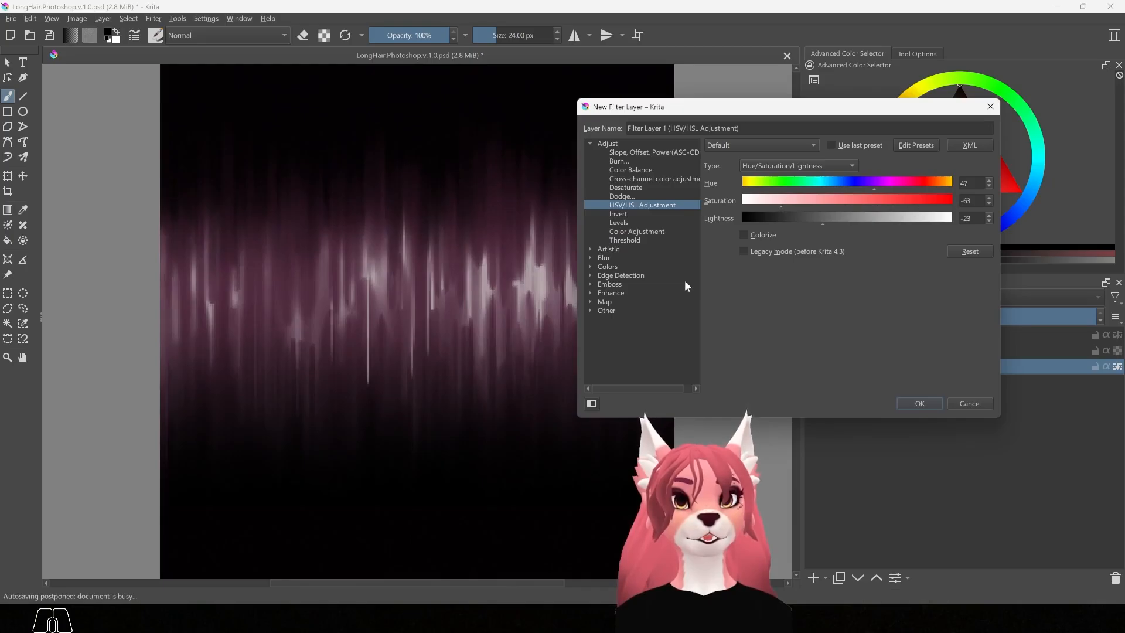
left_click(975, 406)
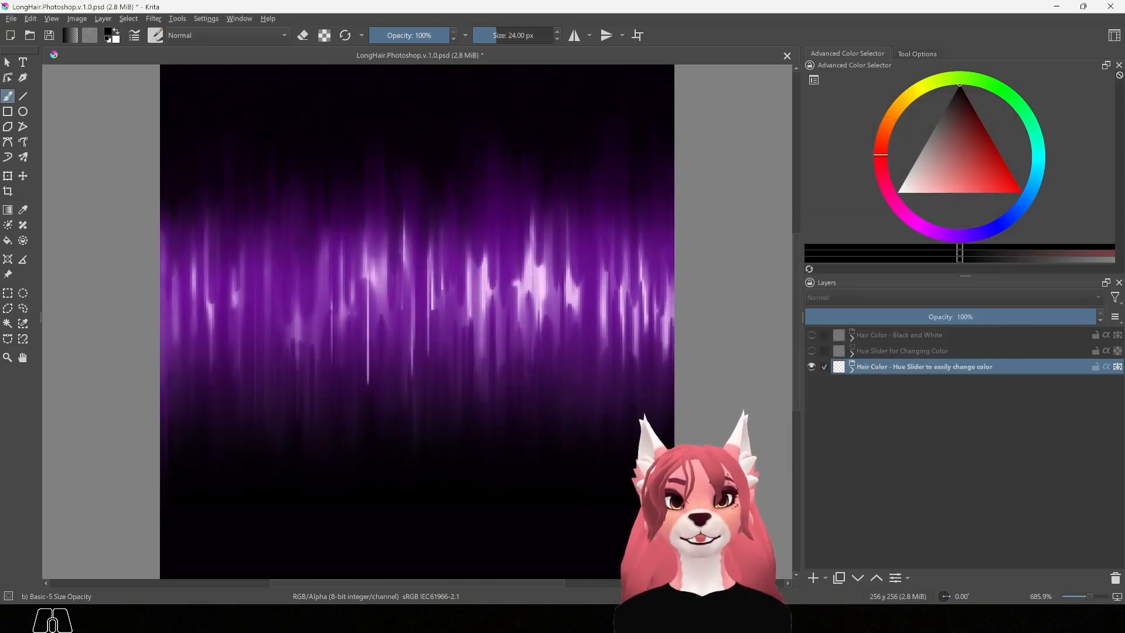
- Expand the Hair Color - Hue Slider group, hide its Dark End Color folder and show the Light End Color folder
left_click(851, 369)
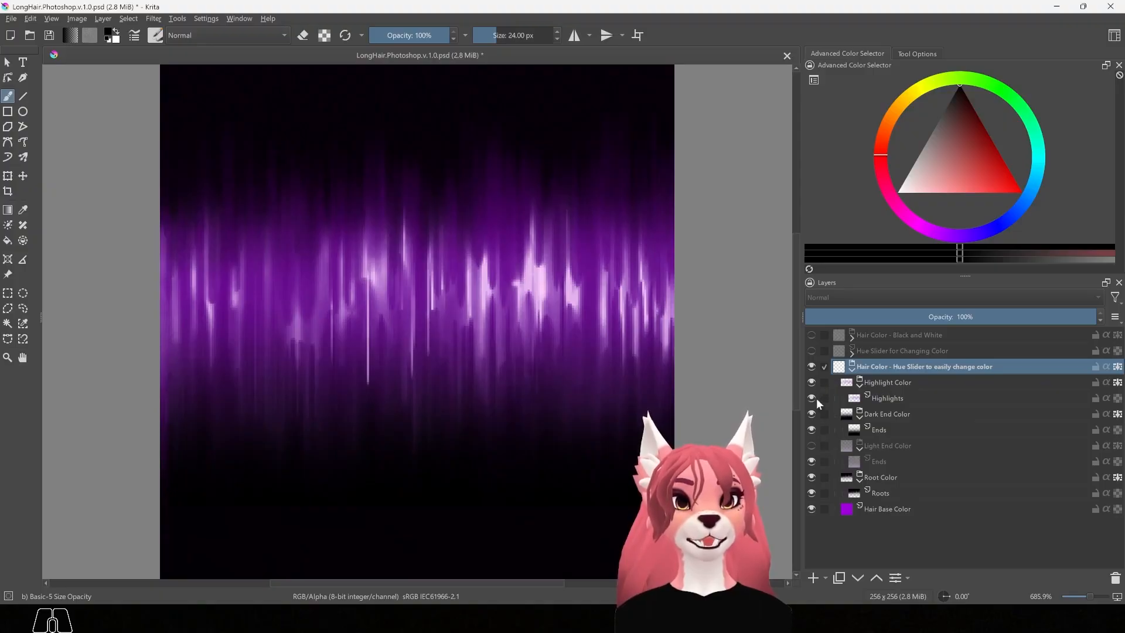
left_click(859, 416)
left_click(859, 432)
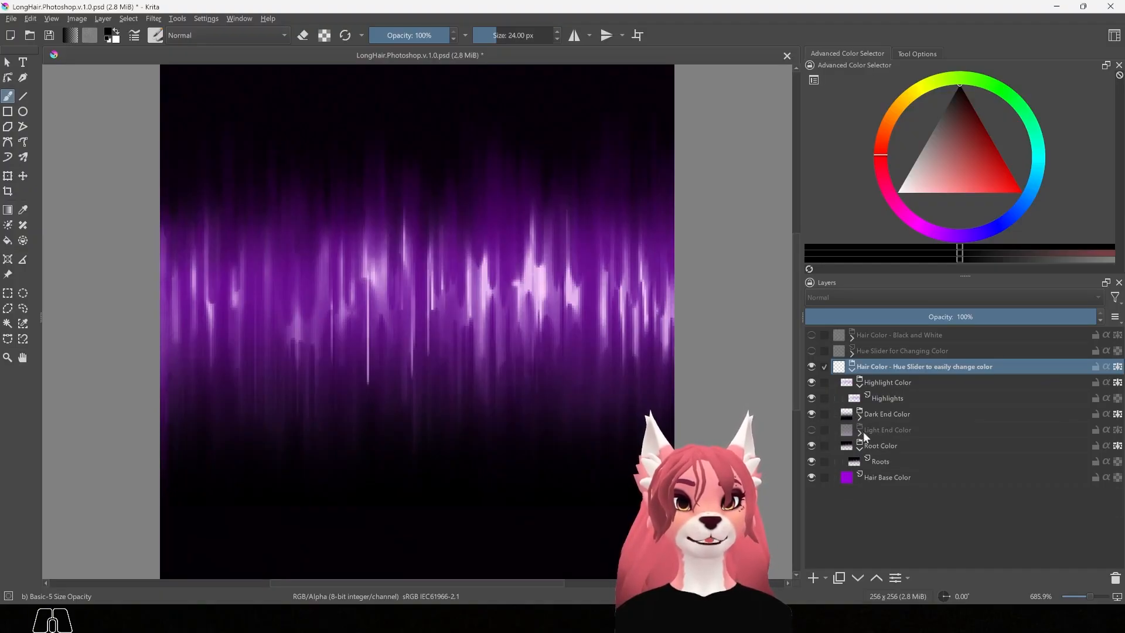
left_click(811, 414)
left_click(811, 429)
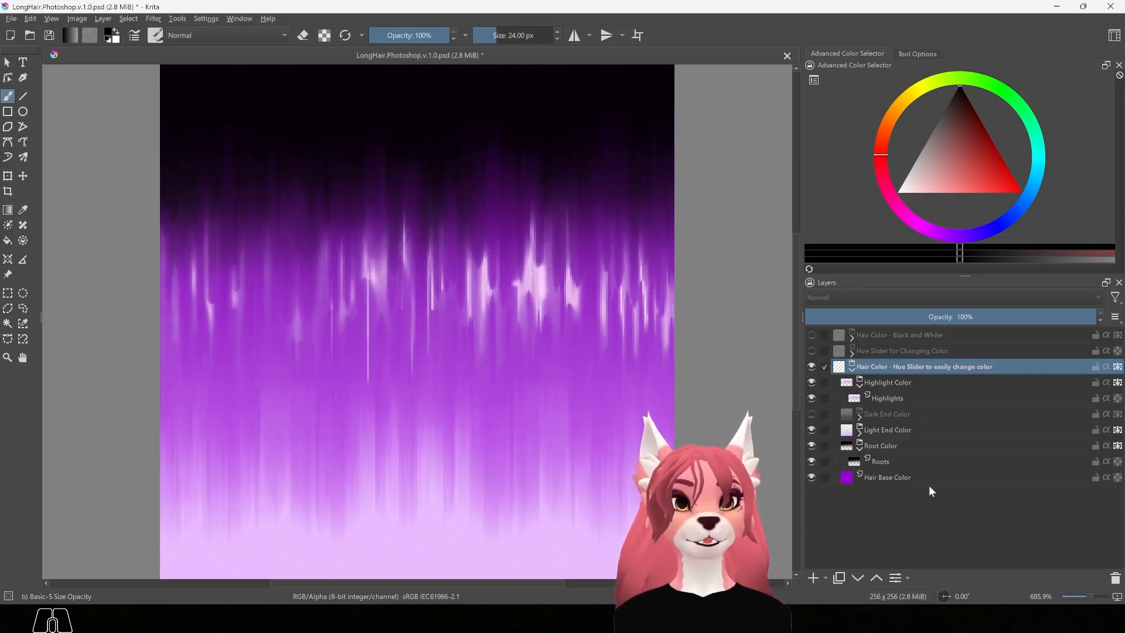
- Paint the whole Hair Base Color layer teal with a brush of about 84 px
left_click(912, 477)
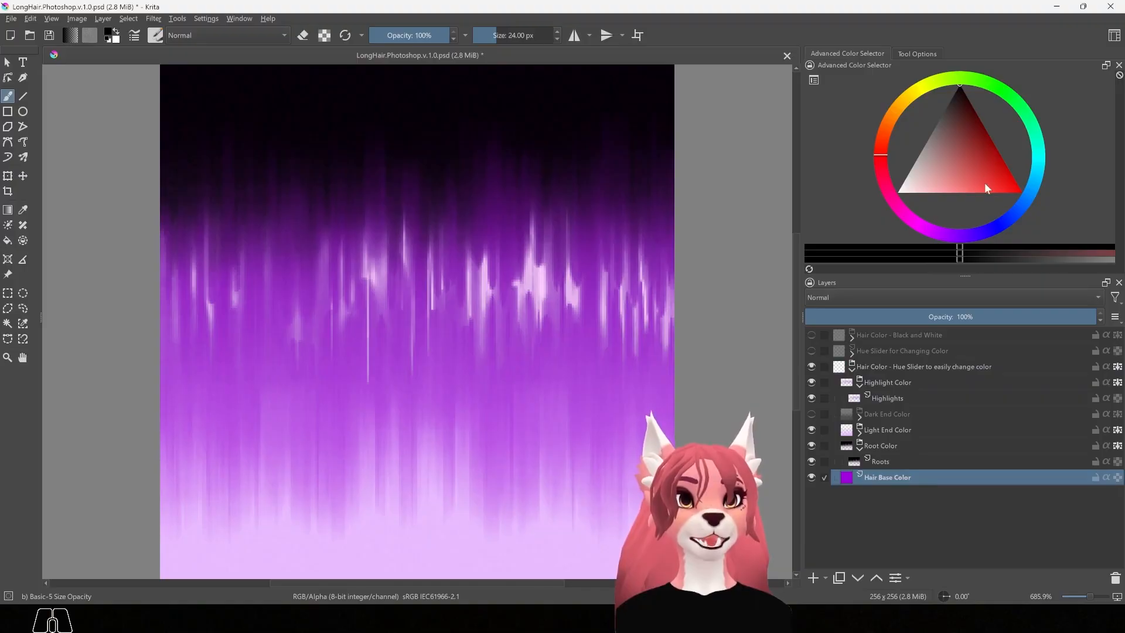
left_click(1036, 171)
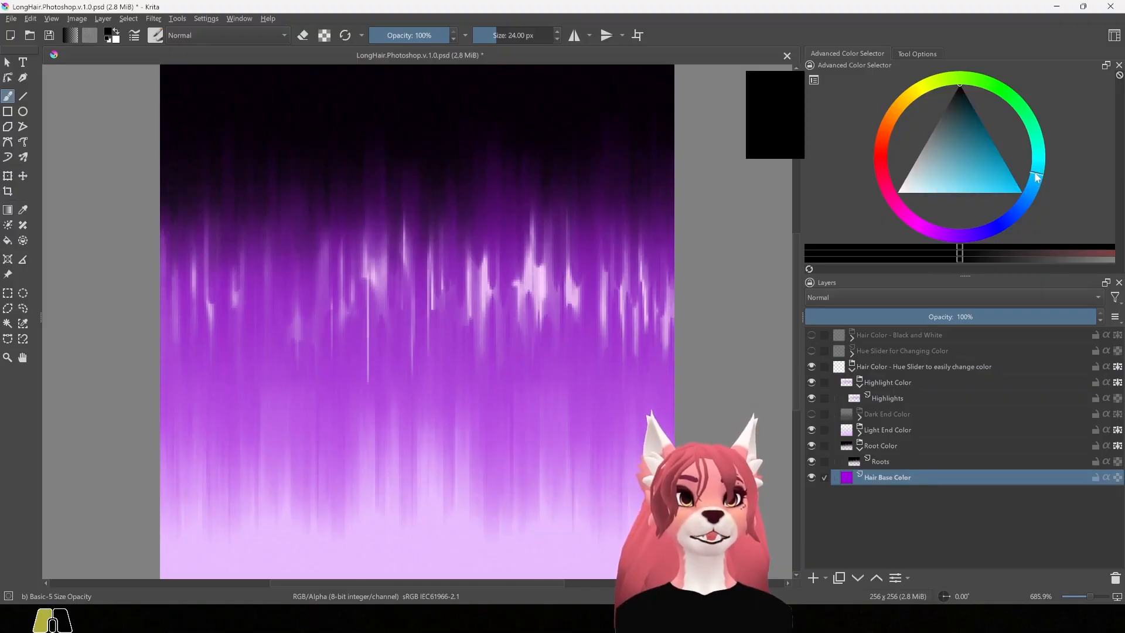
left_click(973, 157)
mouse_move(972, 153)
left_mouse_down()
mouse_move(972, 142)
mouse_move(981, 163)
left_mouse_up()
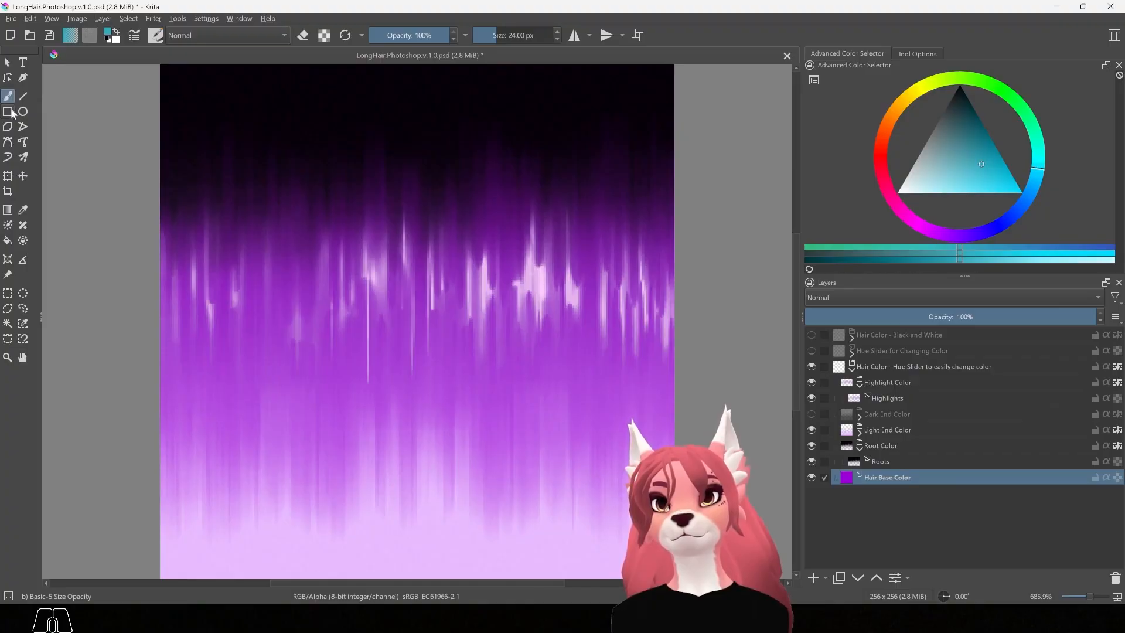
mouse_move(469, 37)
left_mouse_down()
mouse_move(530, 35)
mouse_move(508, 36)
left_mouse_up()
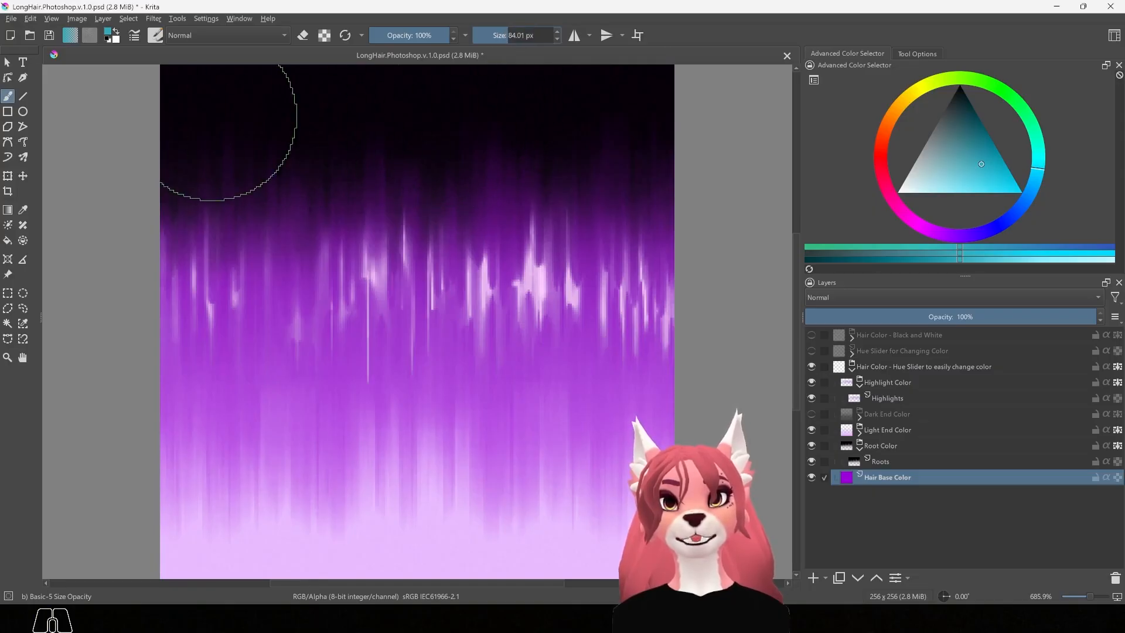
mouse_move(497, 135)
left_mouse_down()
mouse_move(602, 150)
mouse_move(186, 213)
mouse_move(644, 281)
mouse_move(176, 363)
mouse_move(644, 421)
mouse_move(117, 469)
mouse_move(532, 482)
mouse_move(421, 473)
mouse_move(206, 482)
mouse_move(695, 495)
left_mouse_up()
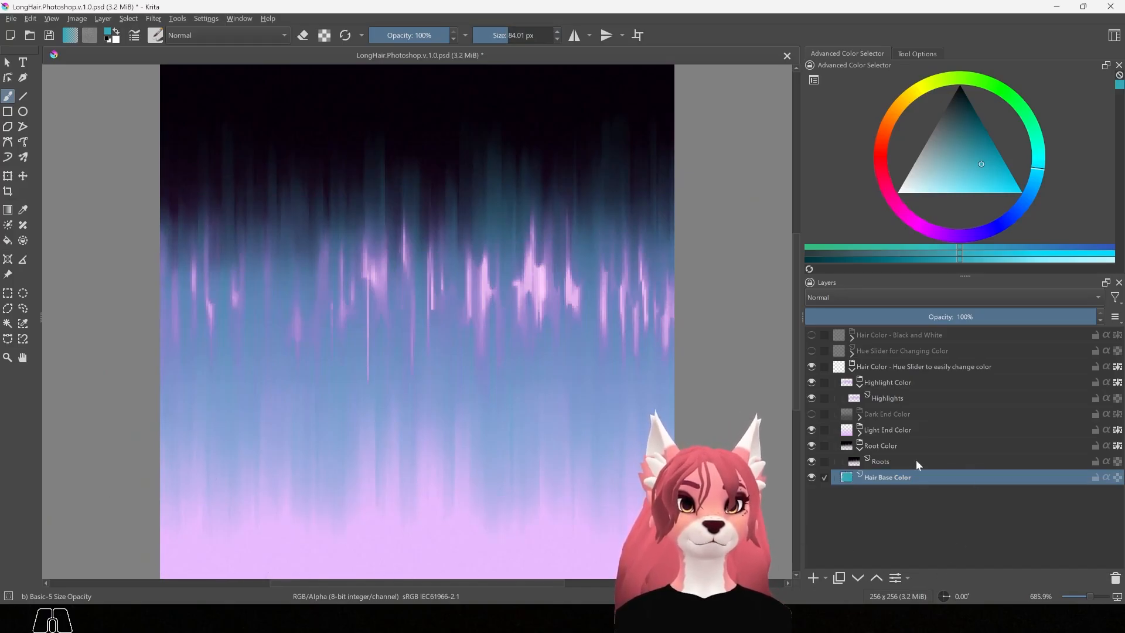
- Paint over the Roots layer in the Root Color folder with a very dark navy blue
left_click(891, 460)
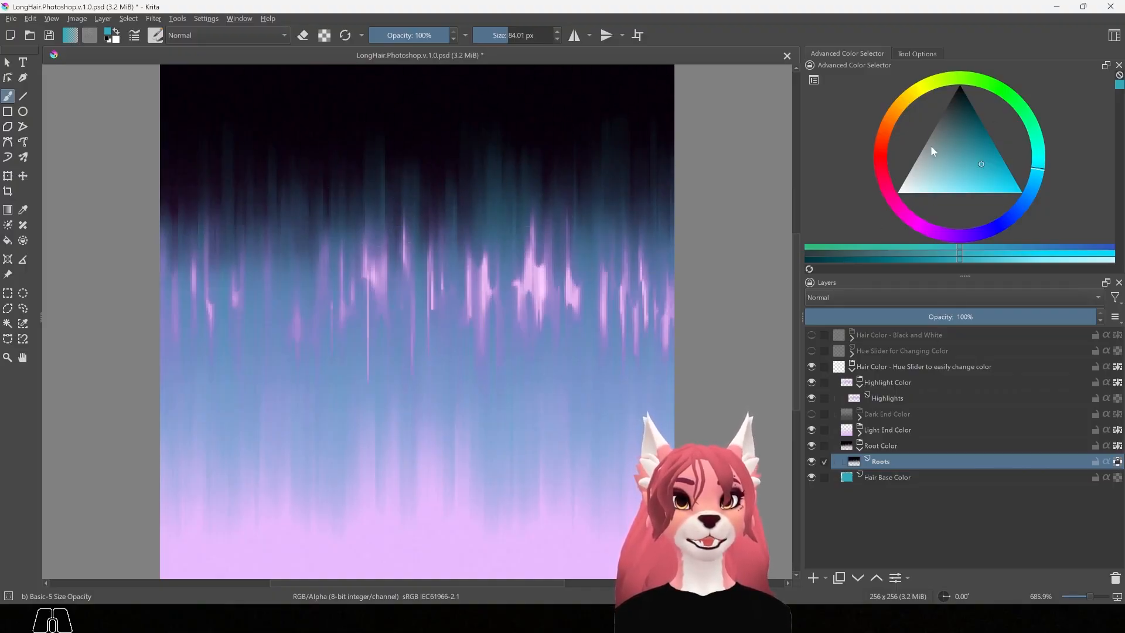
left_click(1011, 215)
left_click(981, 150)
mouse_move(980, 150)
left_mouse_down()
mouse_move(962, 108)
mouse_move(972, 115)
left_mouse_up()
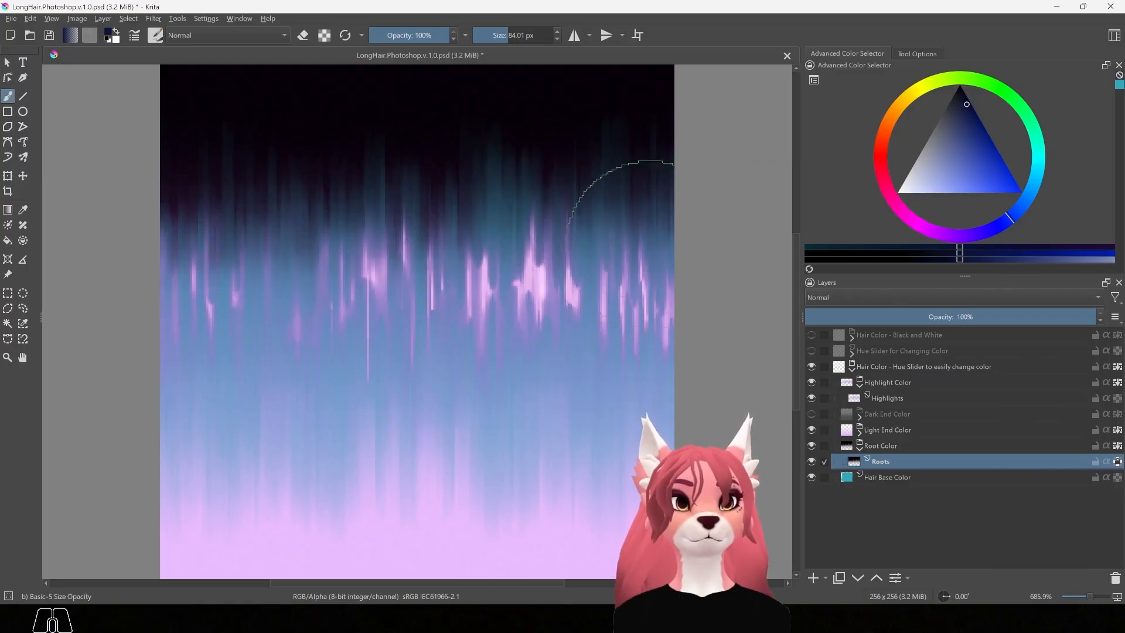
mouse_move(151, 99)
left_mouse_down()
mouse_move(447, 101)
mouse_move(540, 150)
mouse_move(113, 213)
left_mouse_up()
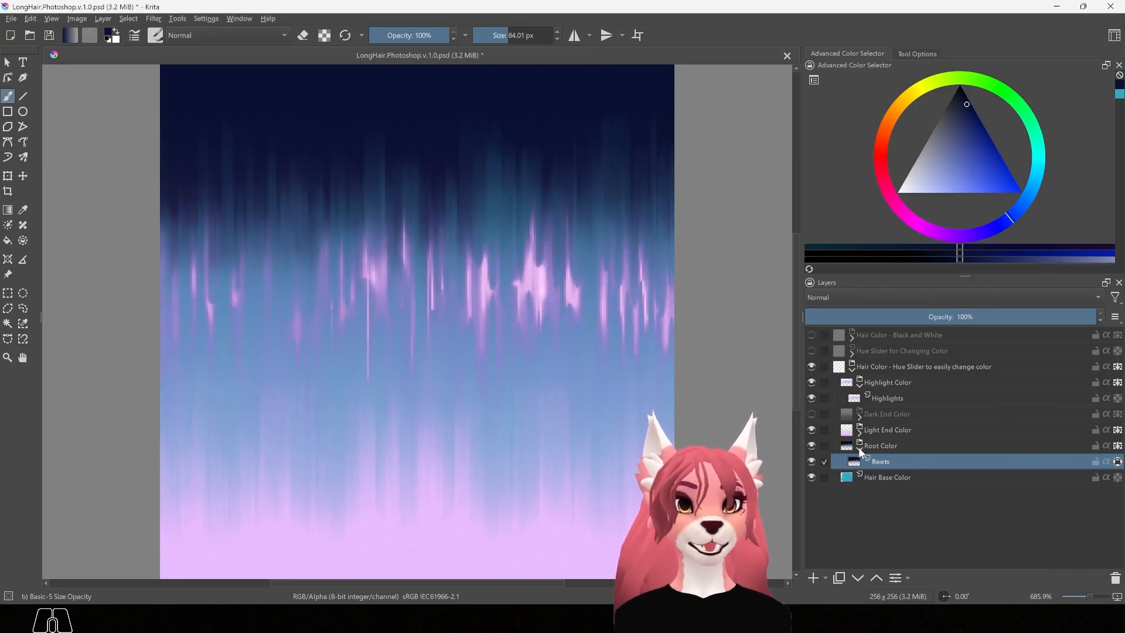
- Lock the alpha of the Ends layer in the Light End Color folder and paint it pale cyan
left_click(859, 432)
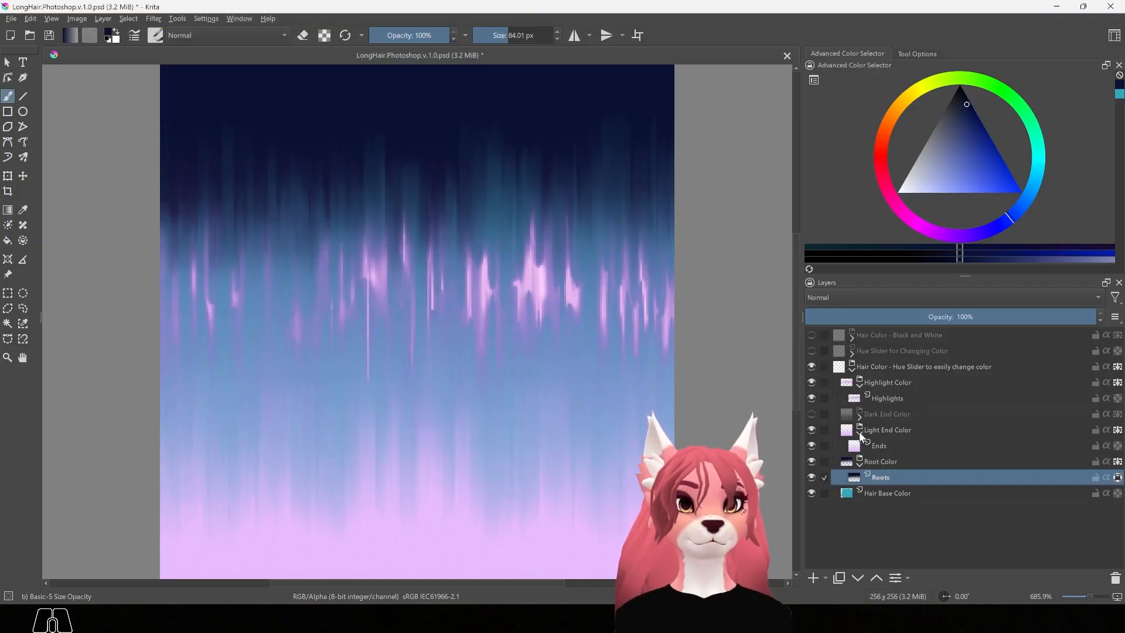
left_click(892, 445)
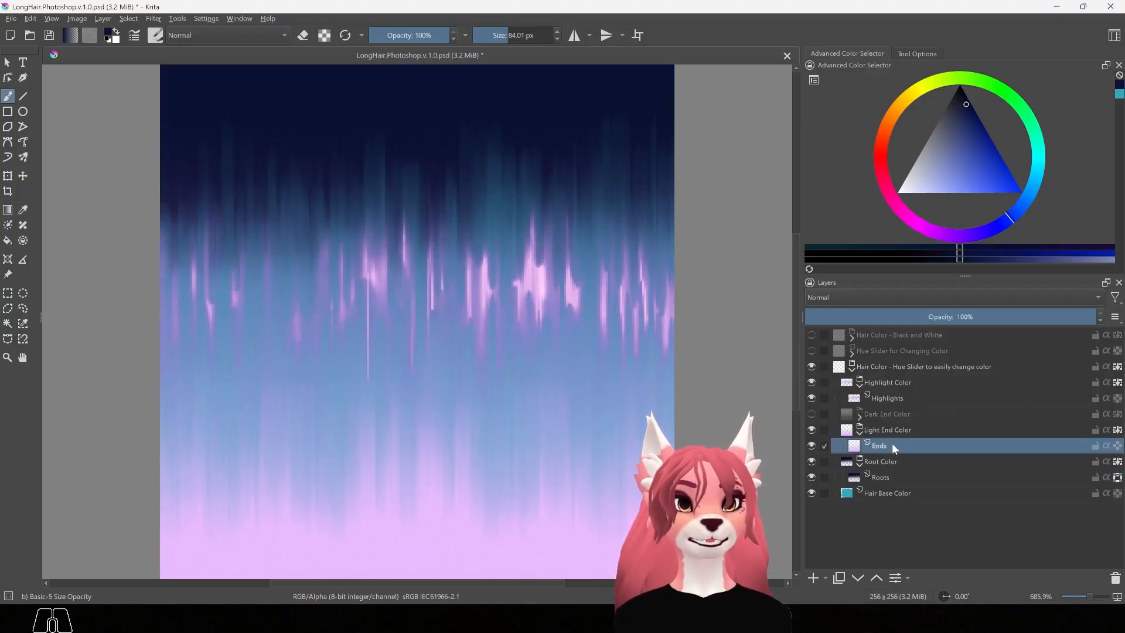
left_click(1117, 446)
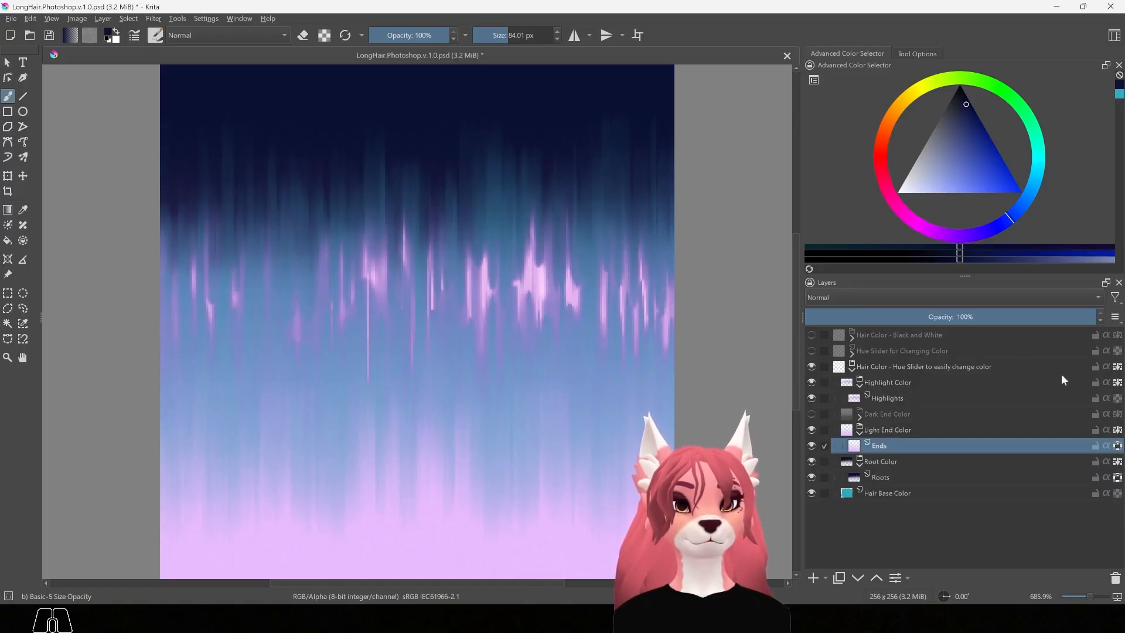
left_click(1037, 174)
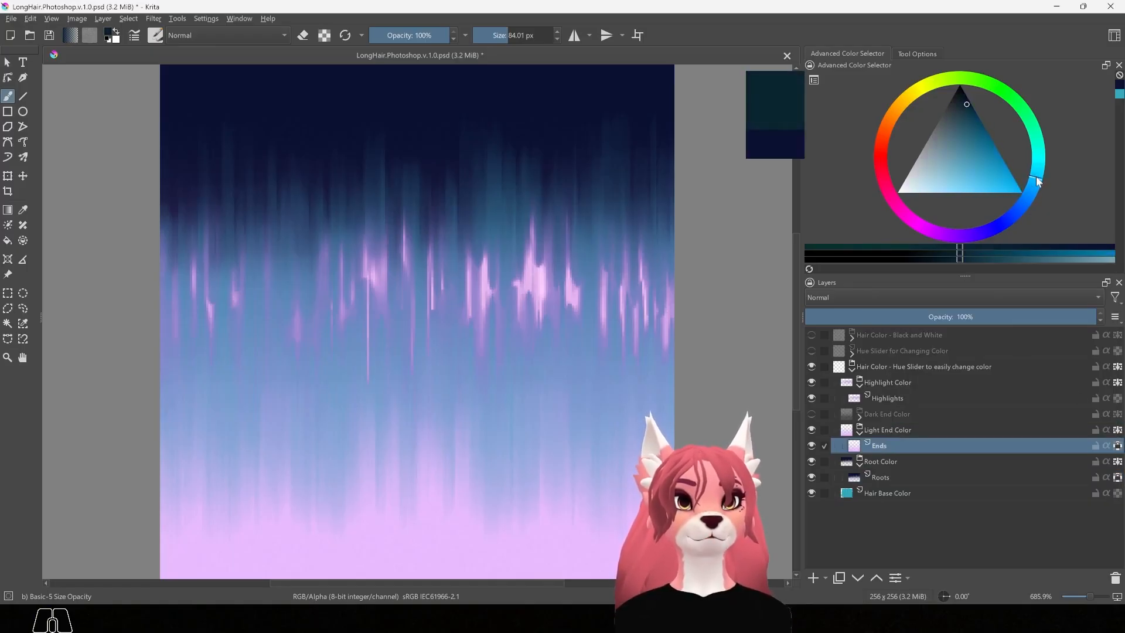
left_click(933, 167)
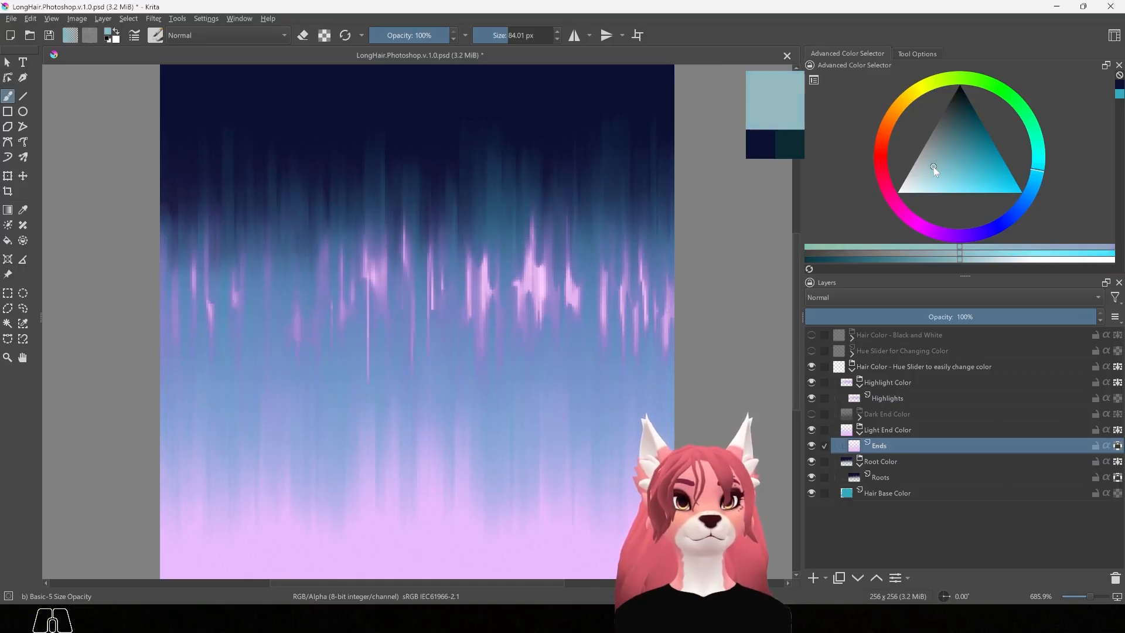
left_click_drag(933, 169, 933, 177)
mouse_move(202, 545)
left_mouse_down()
mouse_move(406, 563)
mouse_move(557, 515)
mouse_move(182, 455)
mouse_move(339, 414)
mouse_move(533, 410)
left_mouse_up()
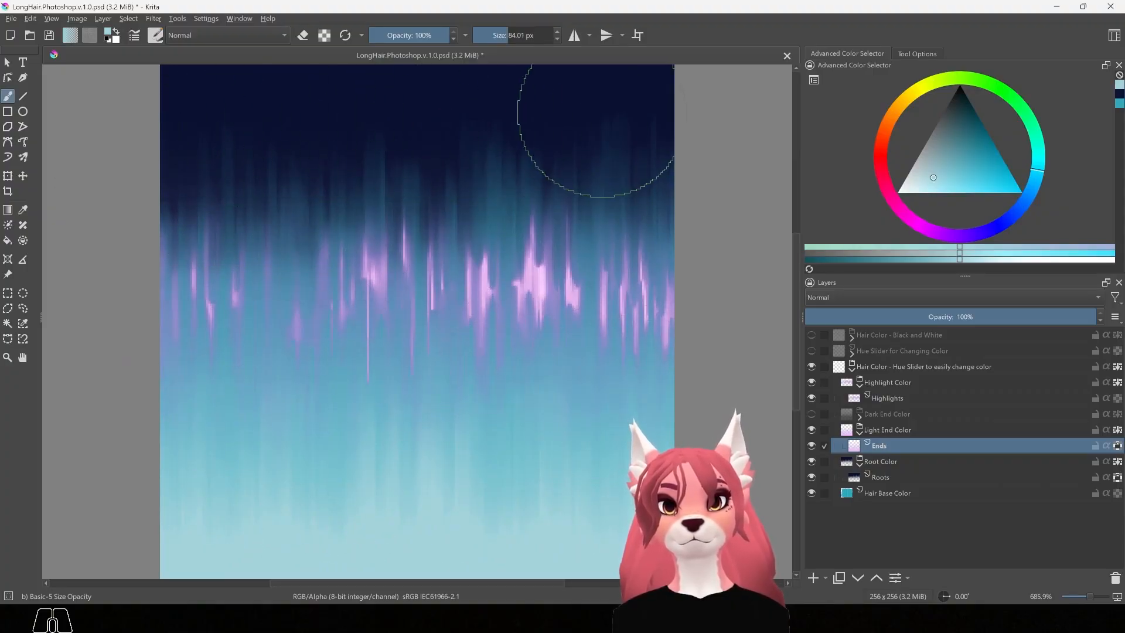
- Lock the alpha of the Highlights layer and paint all of its strands near-white with a faint cyan tint
left_click(909, 396)
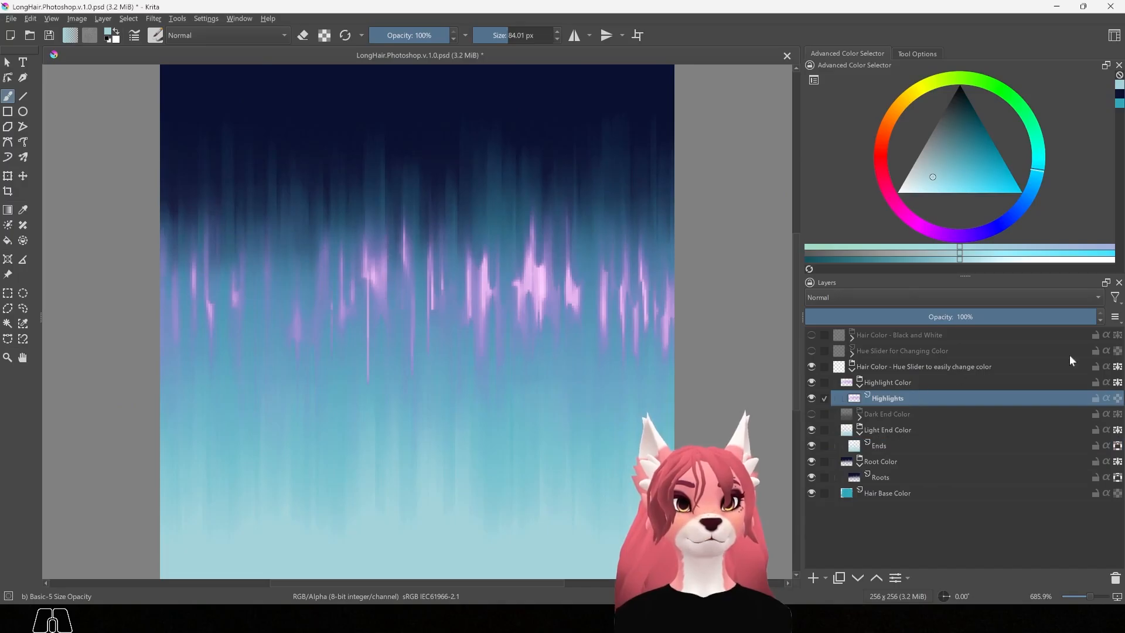
left_click(1118, 397)
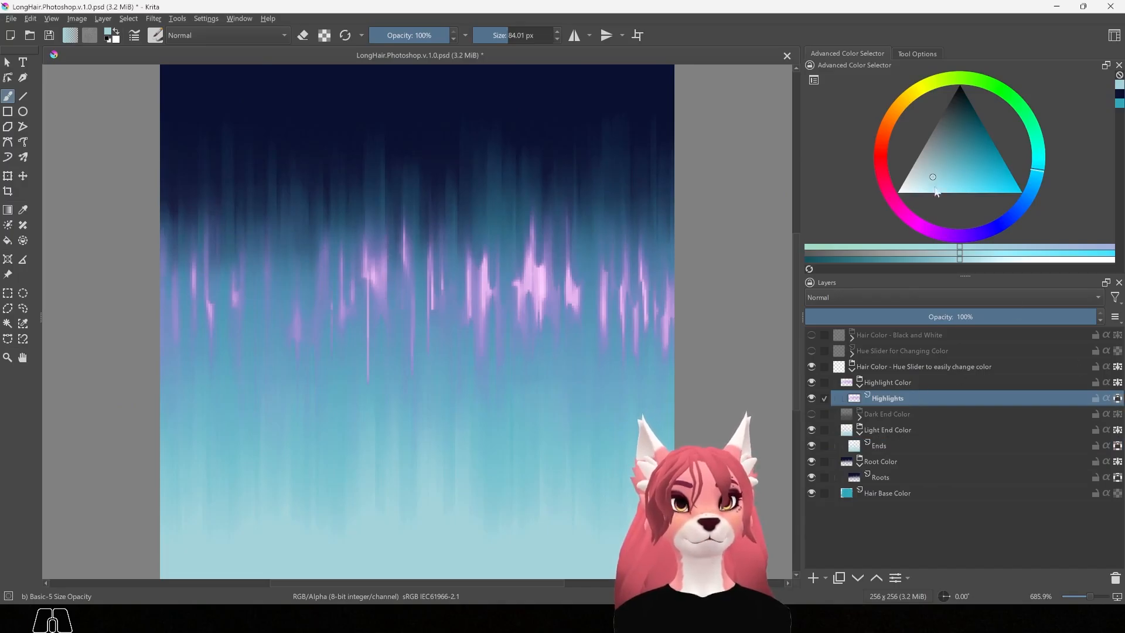
left_click_drag(932, 175, 903, 188)
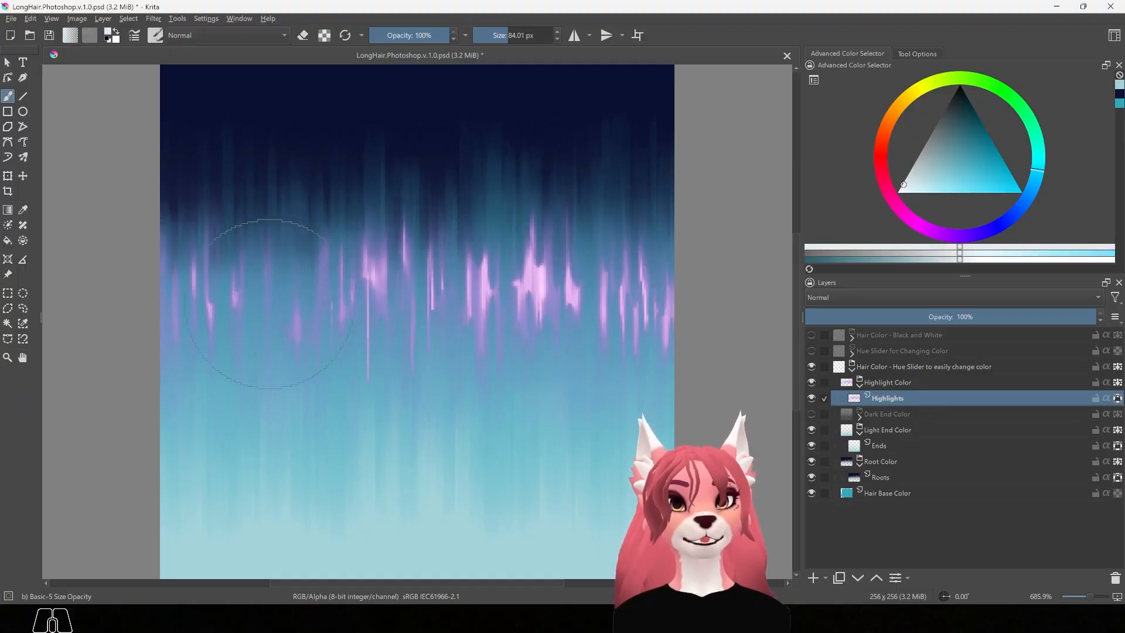
mouse_move(276, 296)
left_mouse_down()
mouse_move(244, 316)
mouse_move(615, 314)
mouse_move(650, 299)
left_mouse_up()
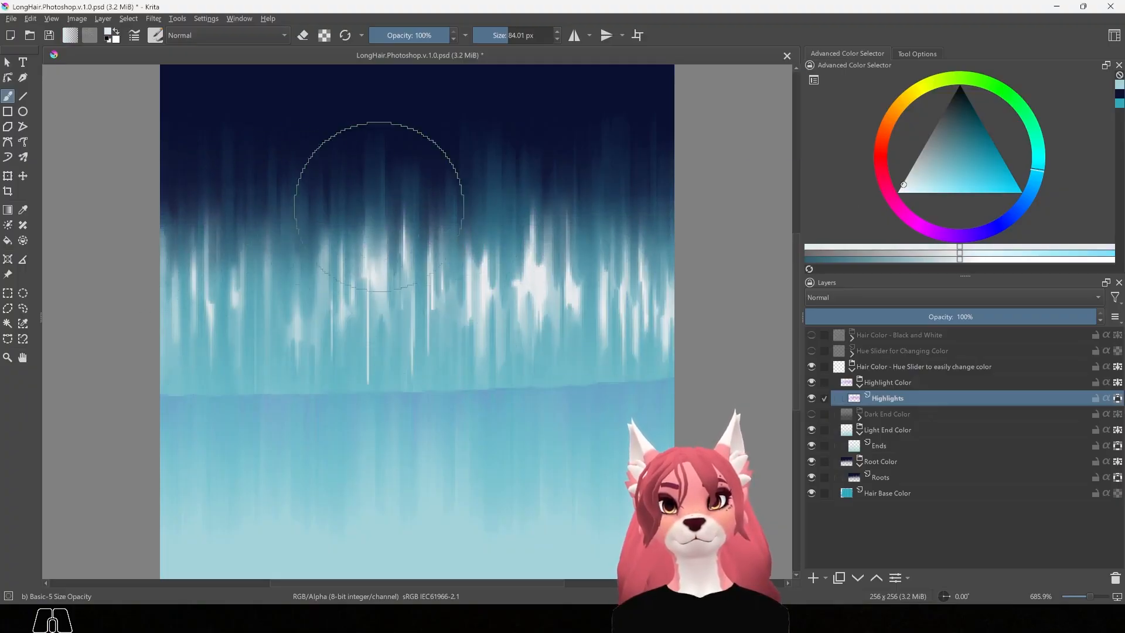
left_click_drag(586, 328, 215, 343)
left_click_drag(246, 416, 585, 416)
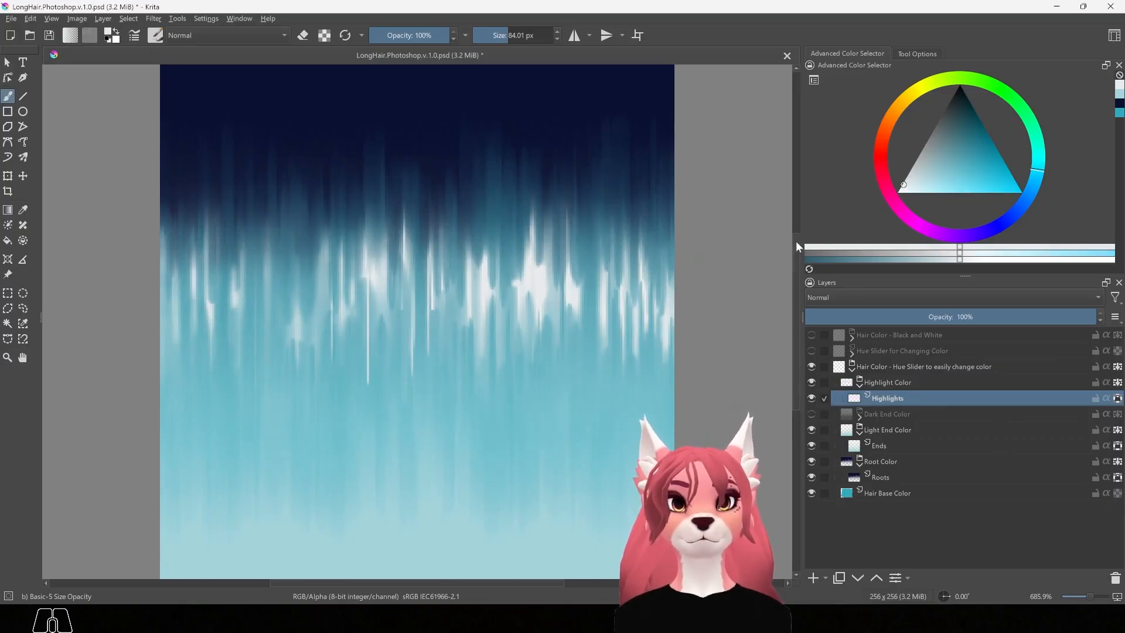
left_click_drag(796, 240, 796, 240)
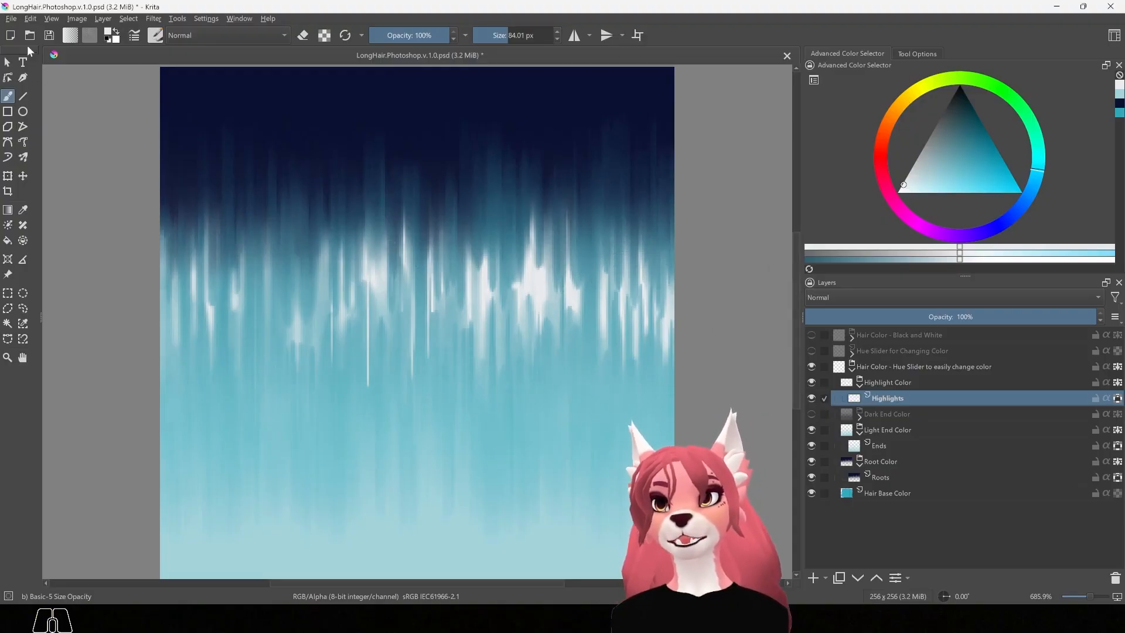
left_click(11, 19)
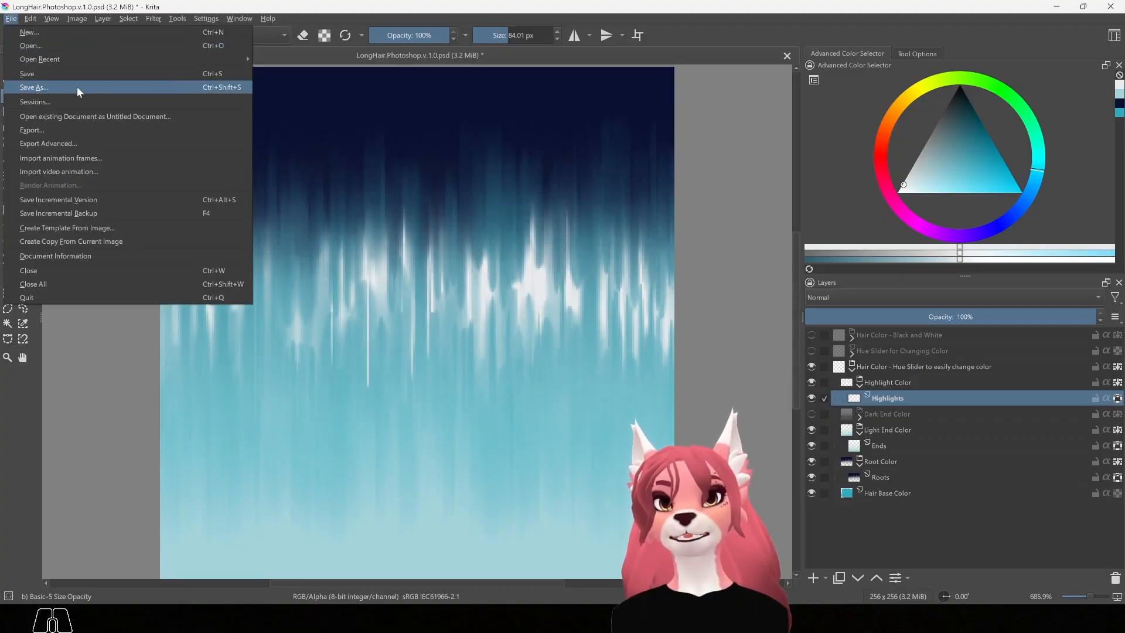
left_click(383, 7)
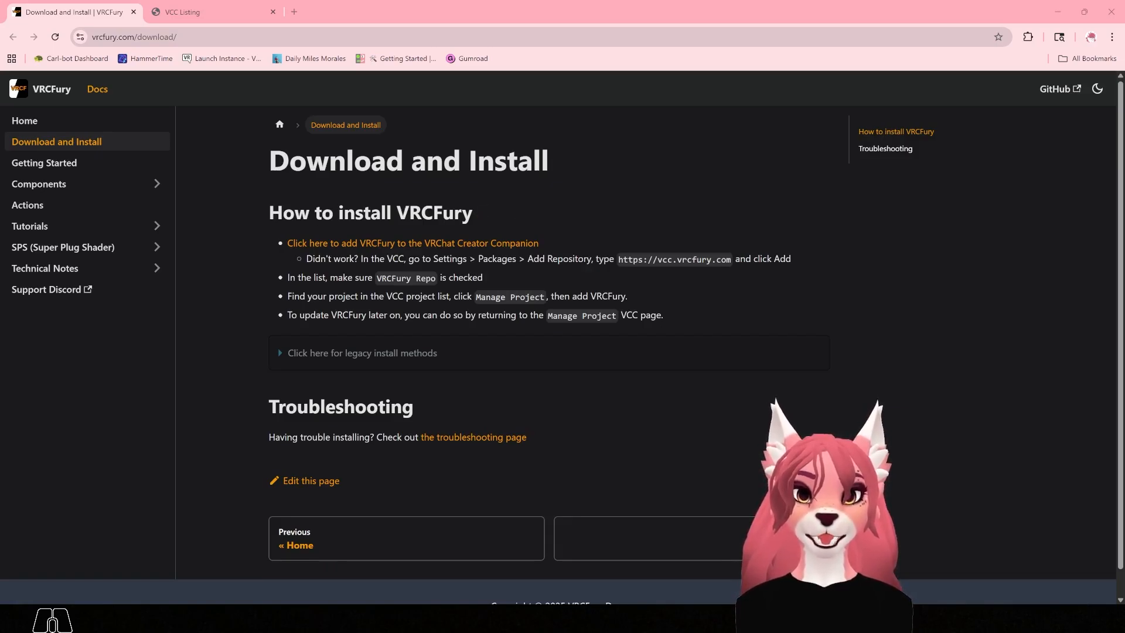
- Switch to the Unity project and open the Feline avatar's Hair assets folder, framing the masc PC avatar's head
left_click(207, 5)
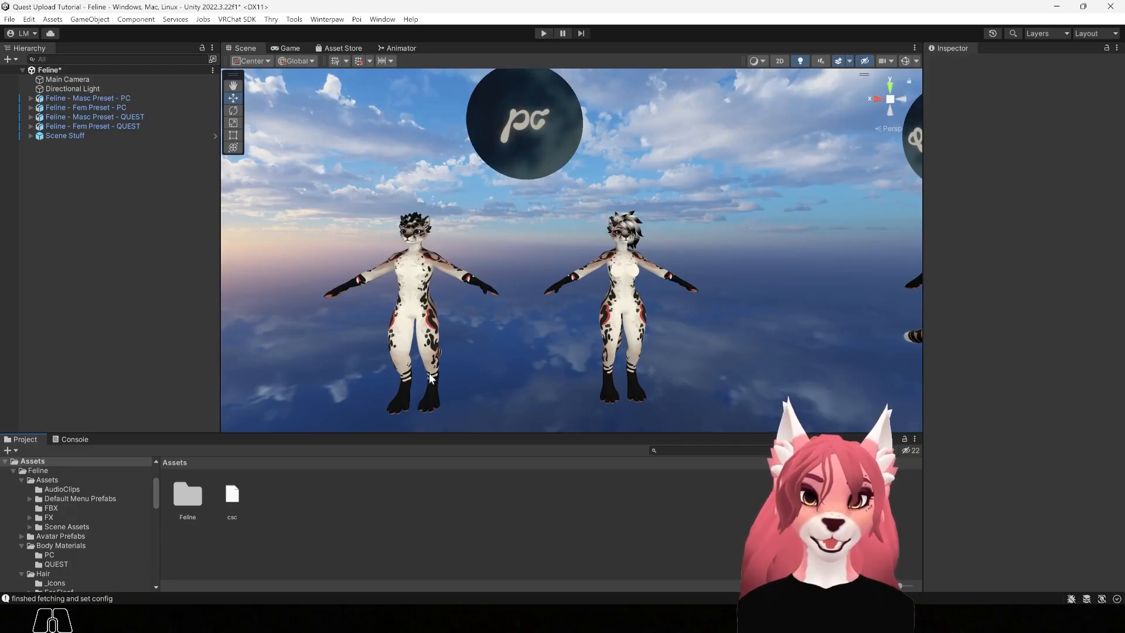
double_click(189, 495)
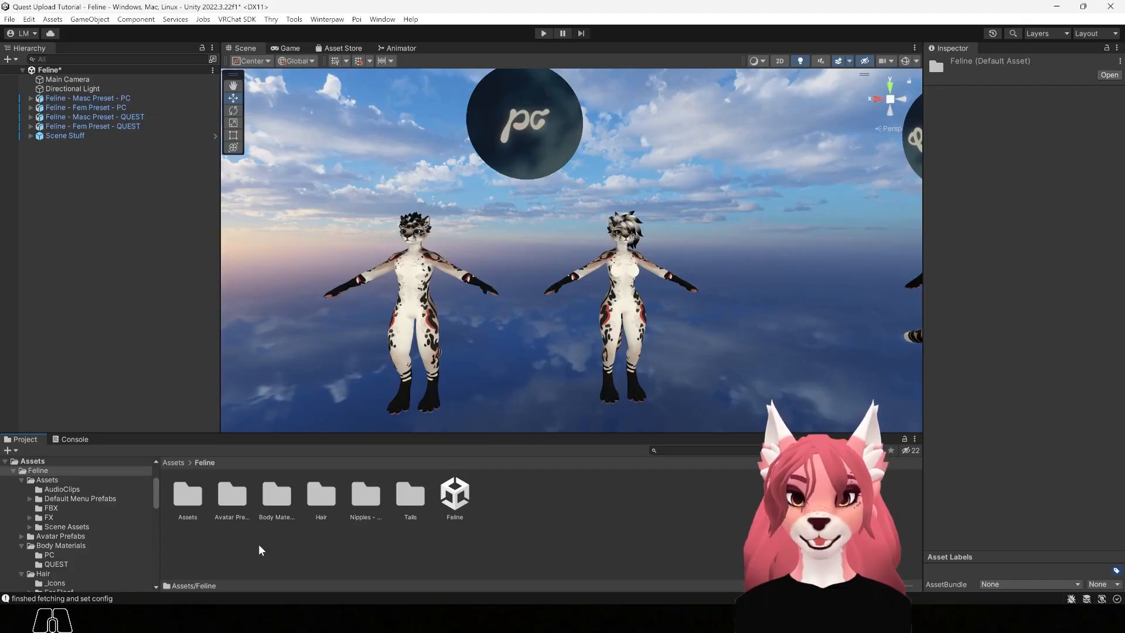
double_click(321, 495)
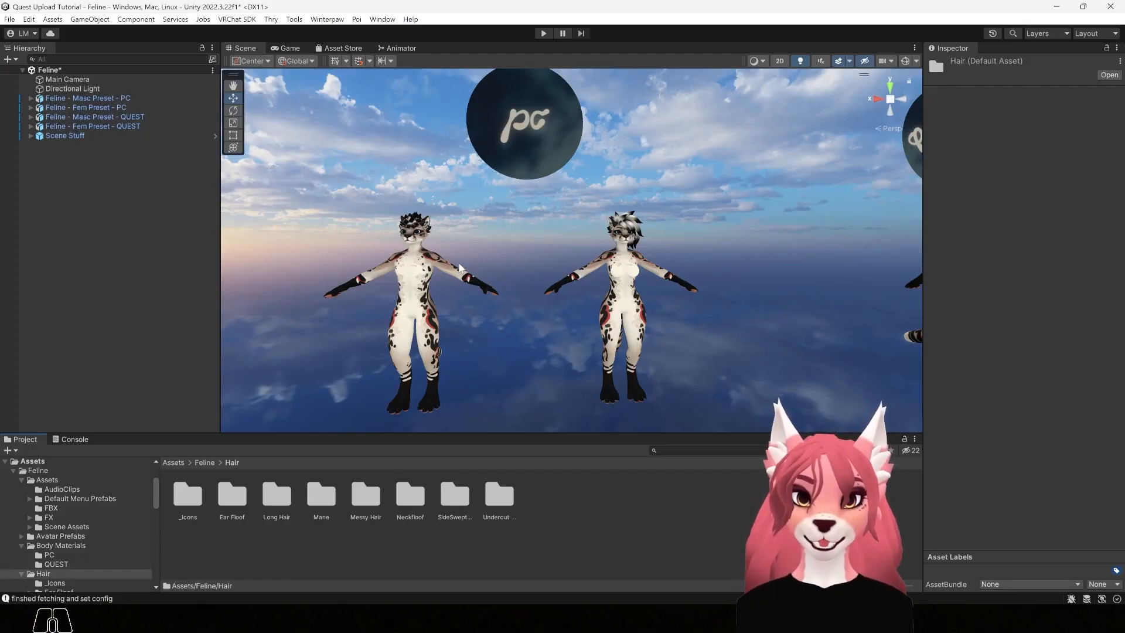
scroll(385, 225, "up", 5)
middle_click_drag(316, 241, 407, 252, "alt")
right_click_drag(407, 252, 537, 315, "alt")
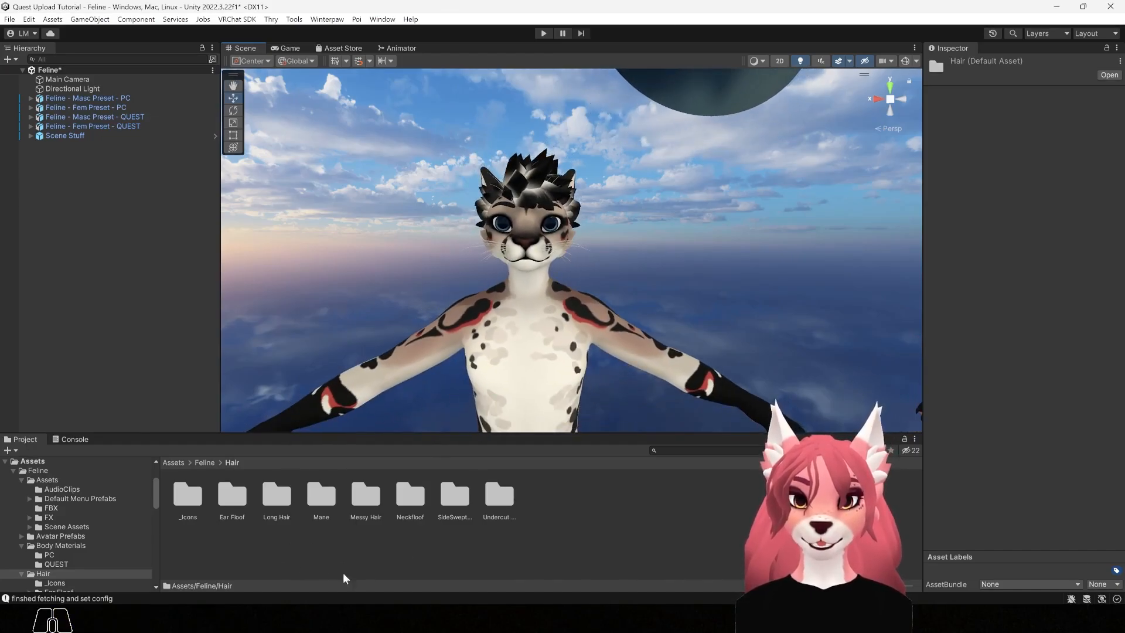
- Open the PC Materials folder of the Undercut Hair assets
double_click(500, 497)
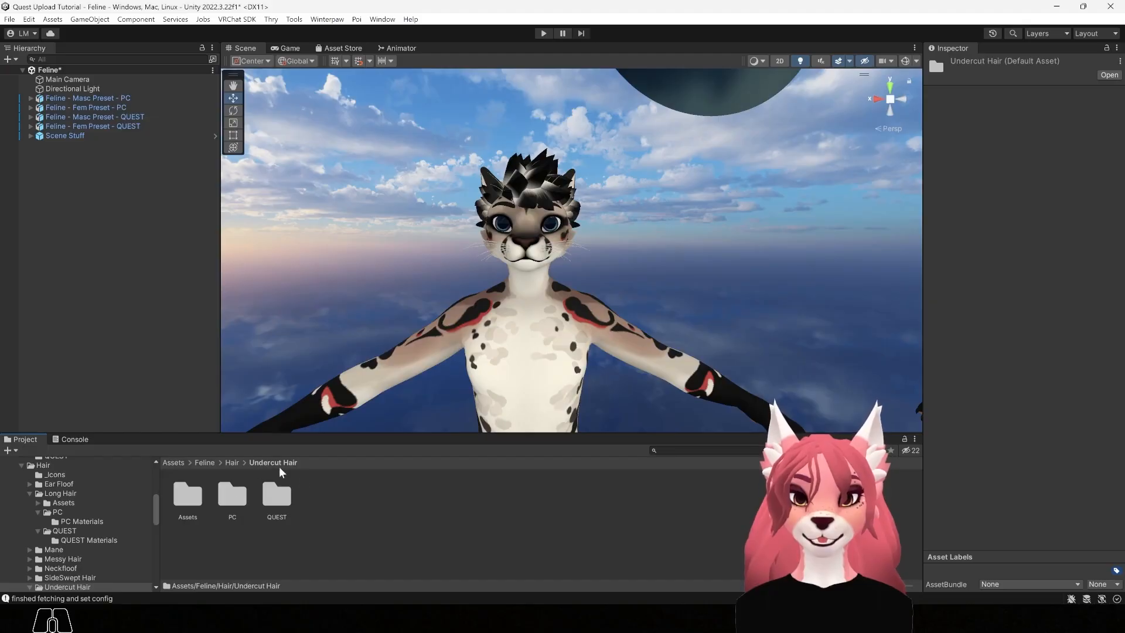
double_click(233, 493)
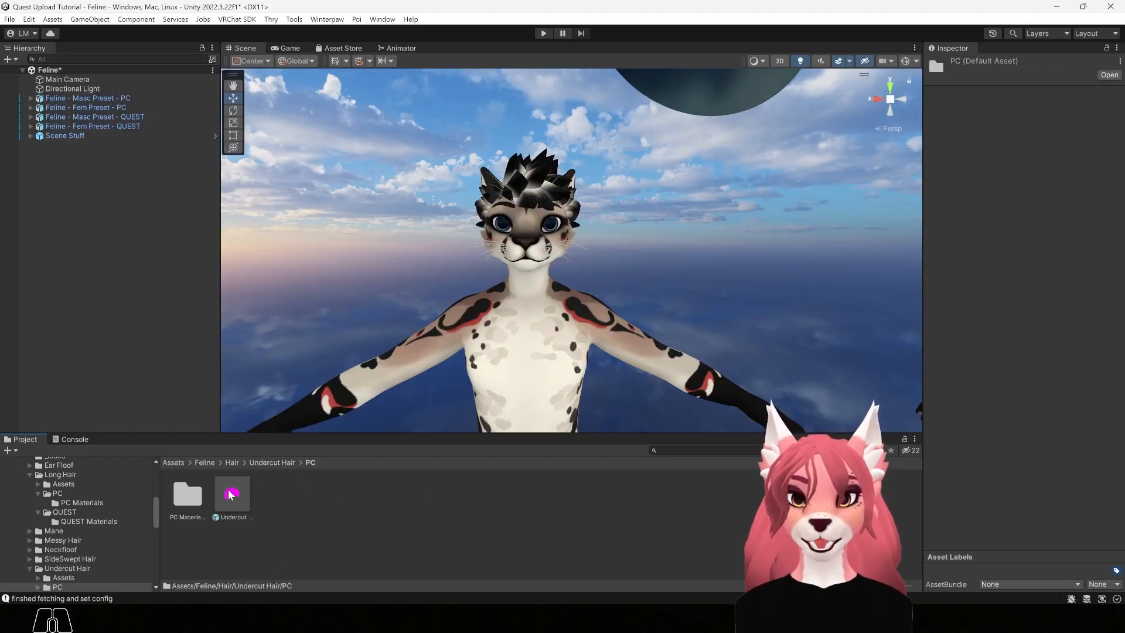
left_click_drag(230, 496, 135, 359)
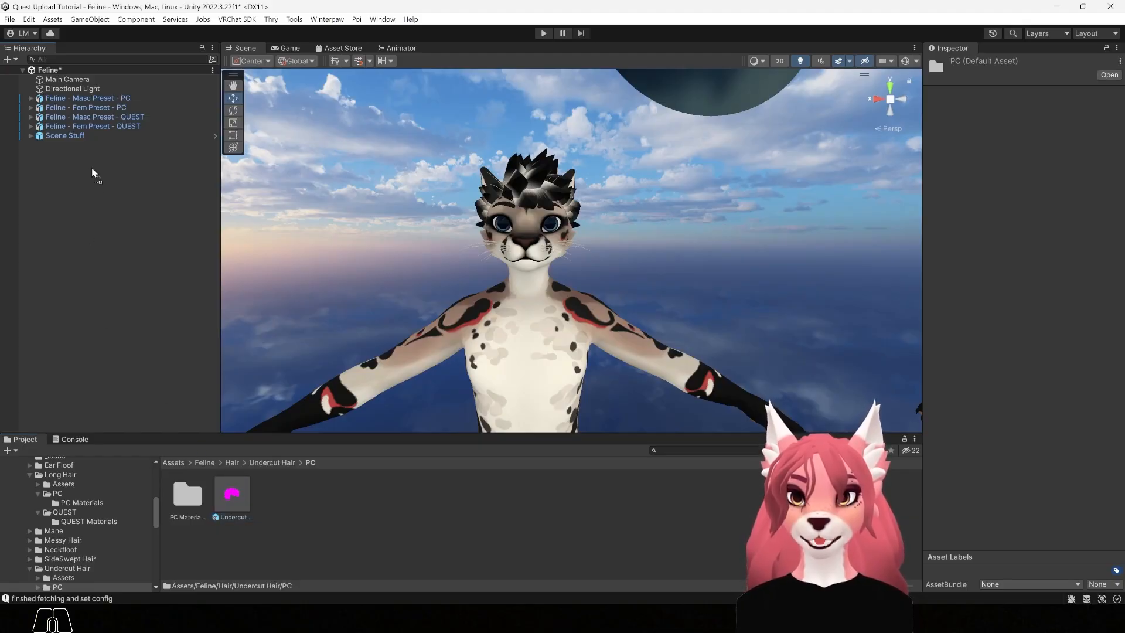
left_click_drag(92, 173, 377, 448)
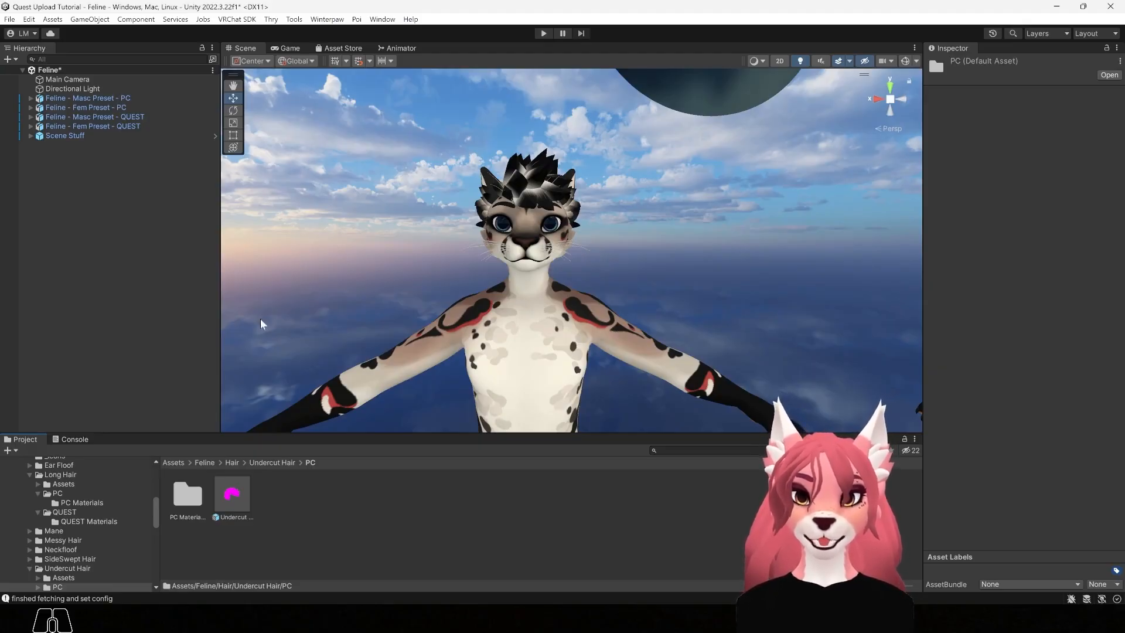
double_click(185, 496)
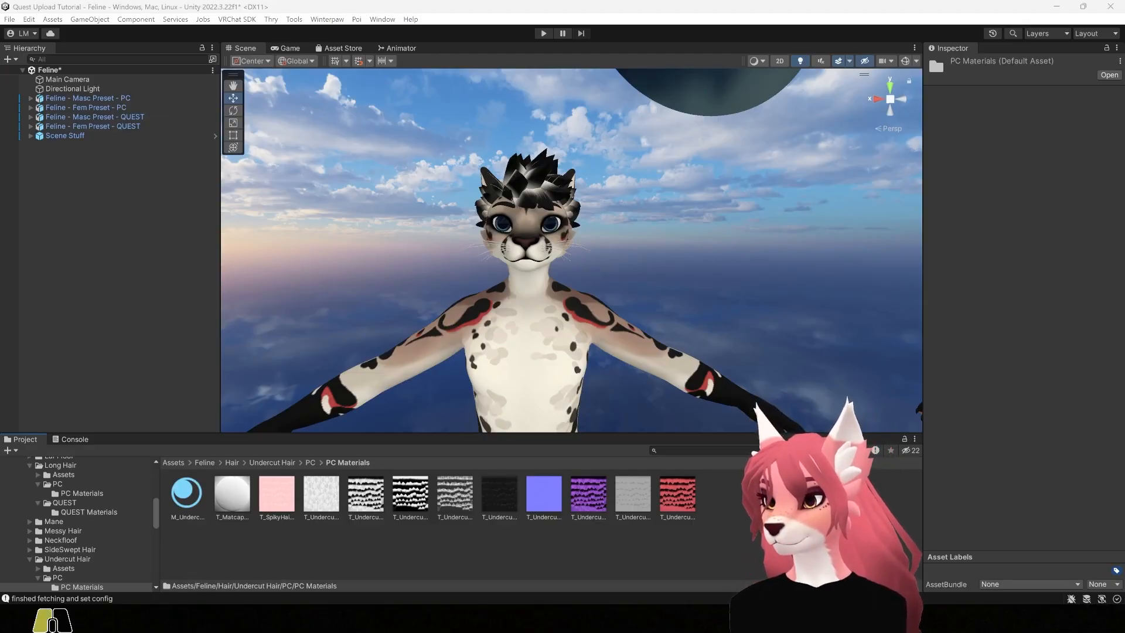
- Import the Undercut Hair image from the Tutorial Hair folder into PC Materials and select the imported texture
left_click_drag(0, 384, 907, 130)
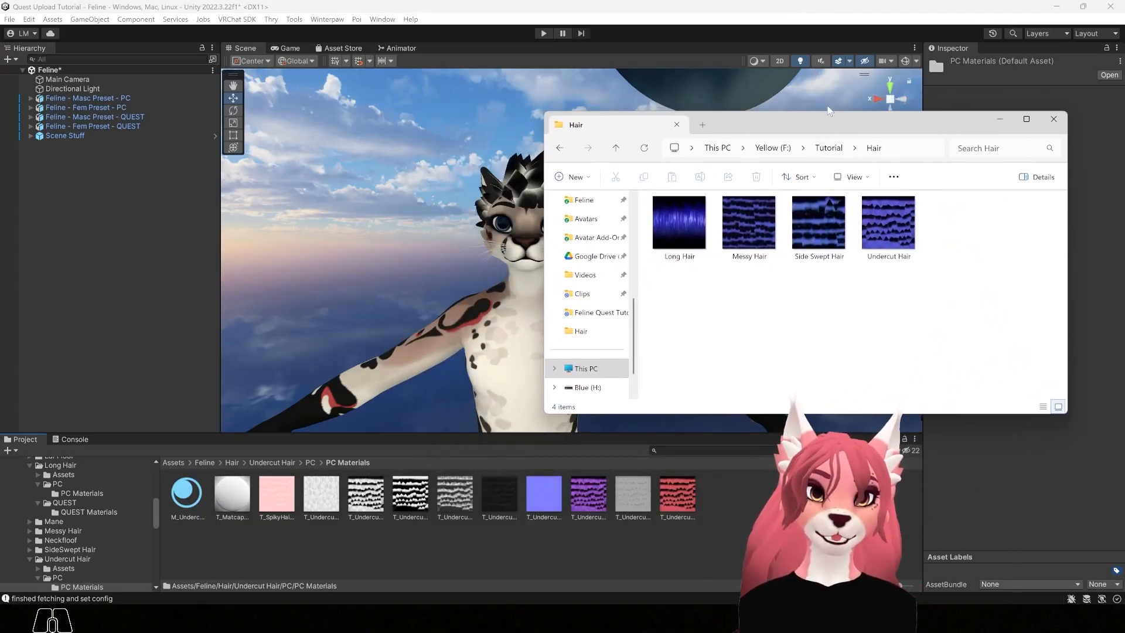
left_click_drag(821, 116, 838, 122)
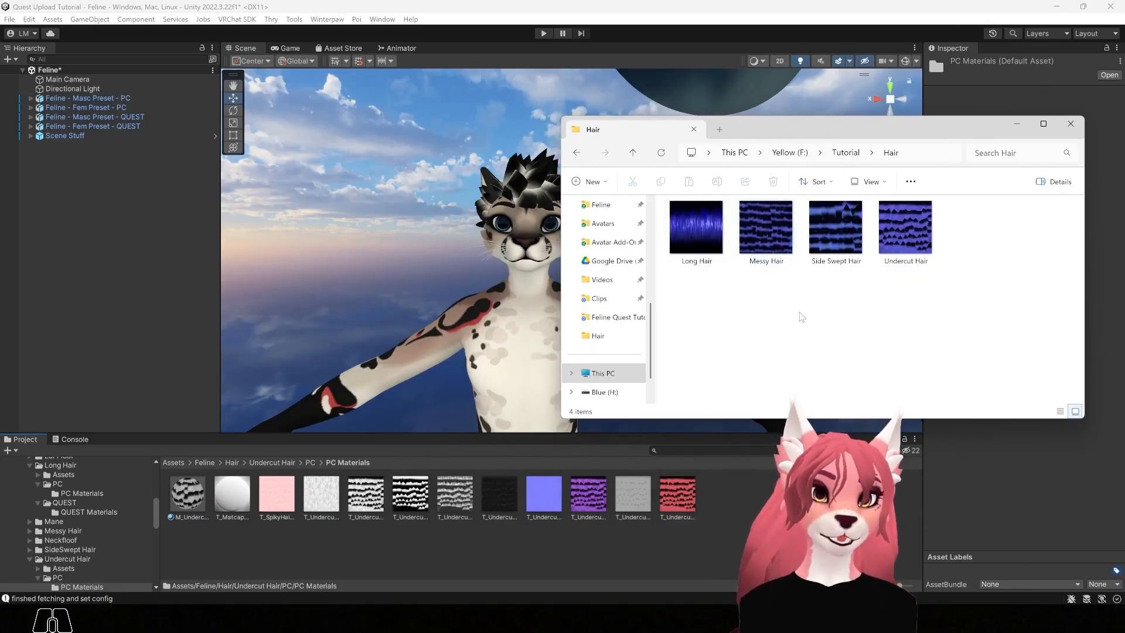
left_click_drag(902, 237, 614, 534)
left_click(715, 502)
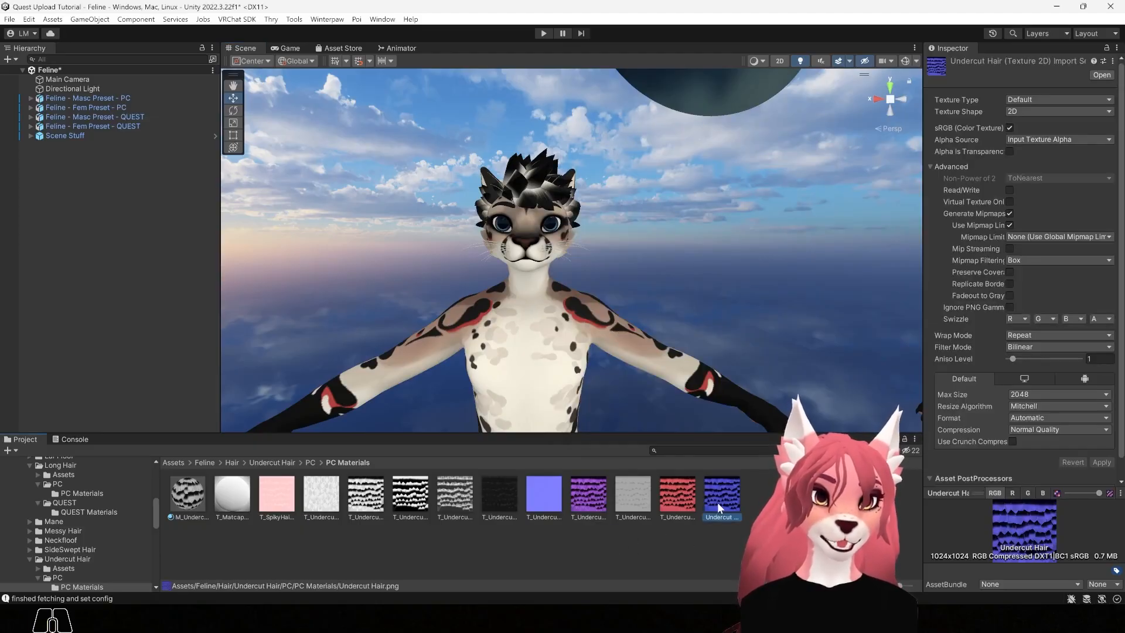
- Enable Mip Streaming on the Undercut Hair texture, set mipmap filtering to Kaiser and max size to 1024, and apply the import settings
left_click(1009, 248)
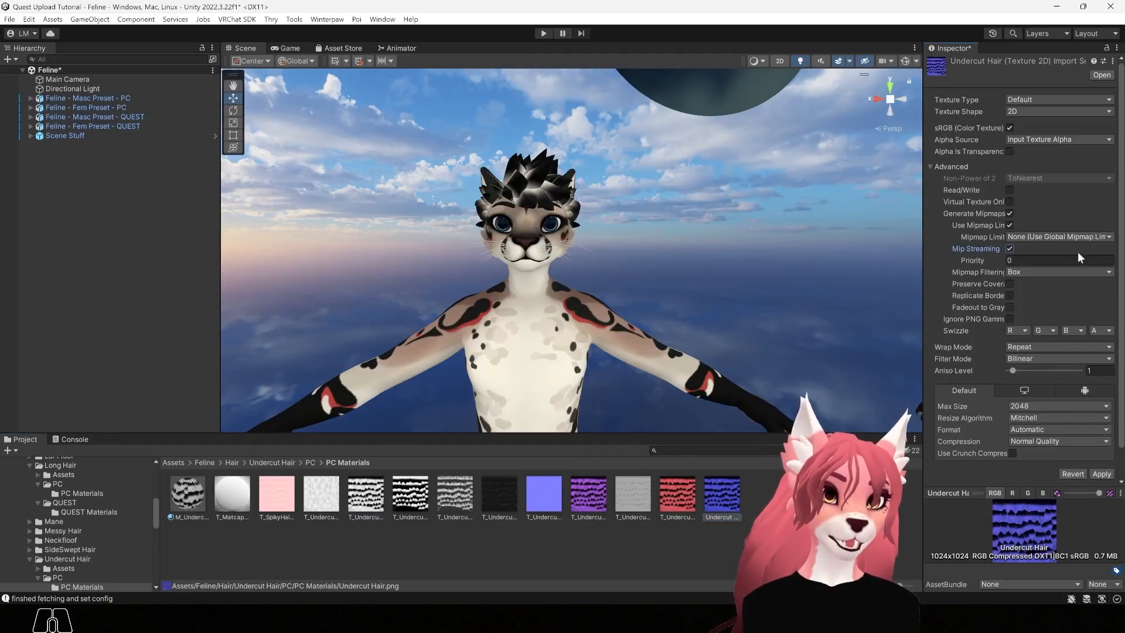
left_click(1043, 273)
left_click(1037, 298)
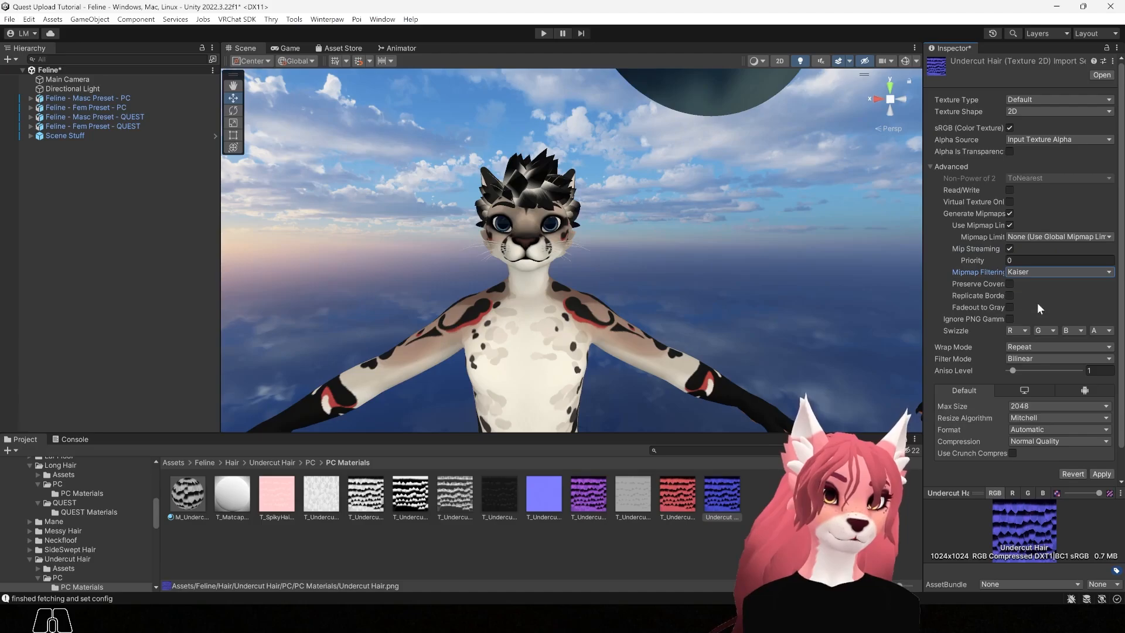
left_click(1014, 404)
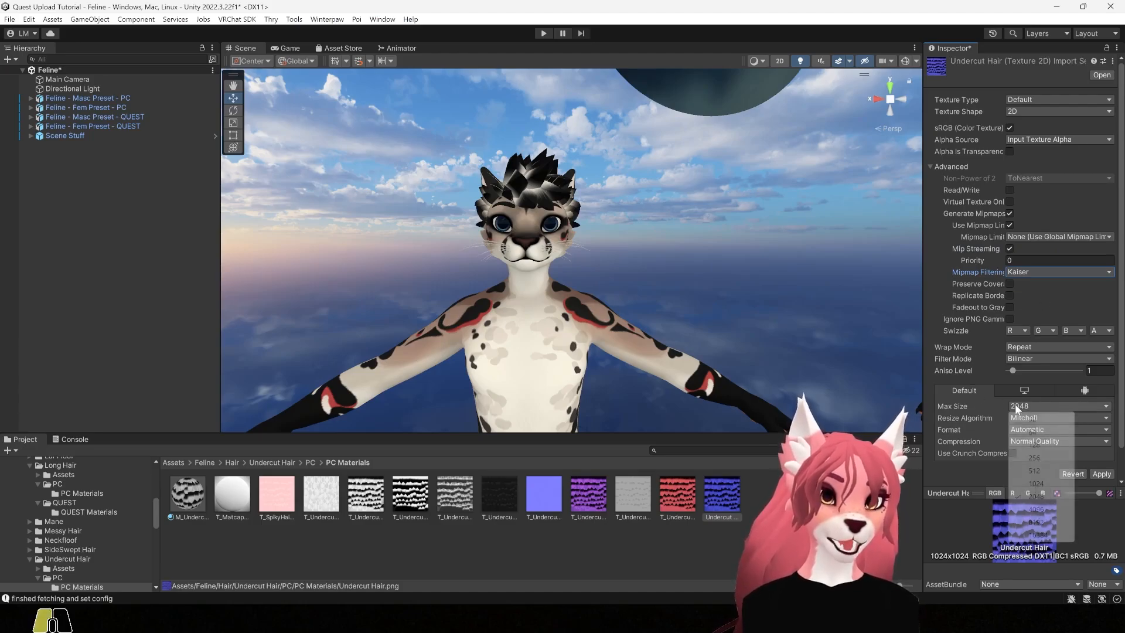
left_click(1033, 482)
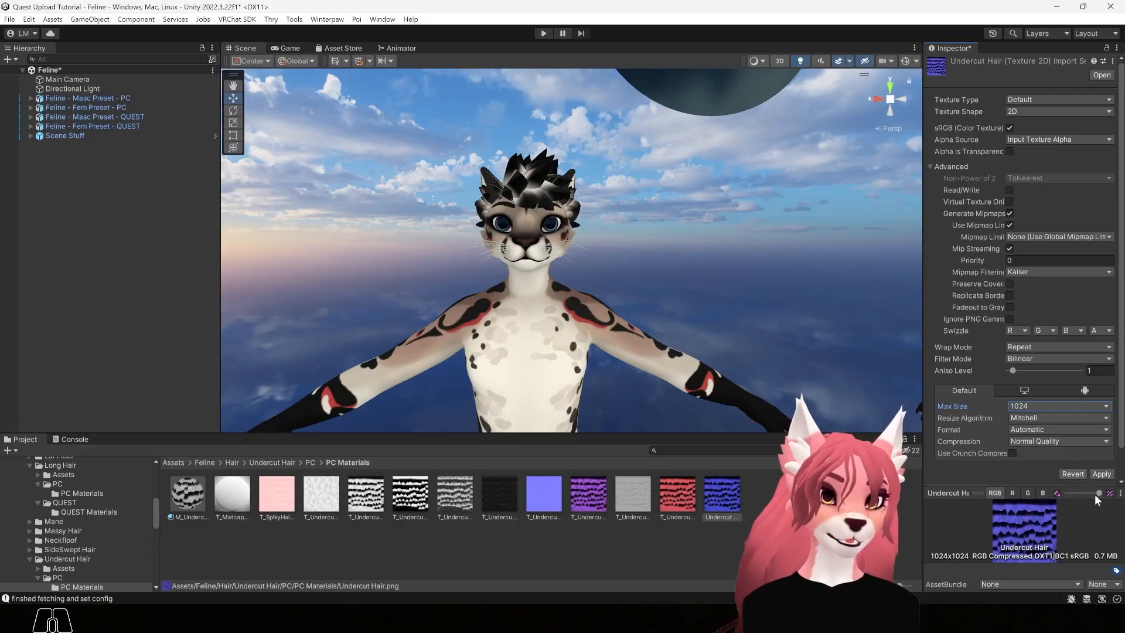
left_click(1104, 474)
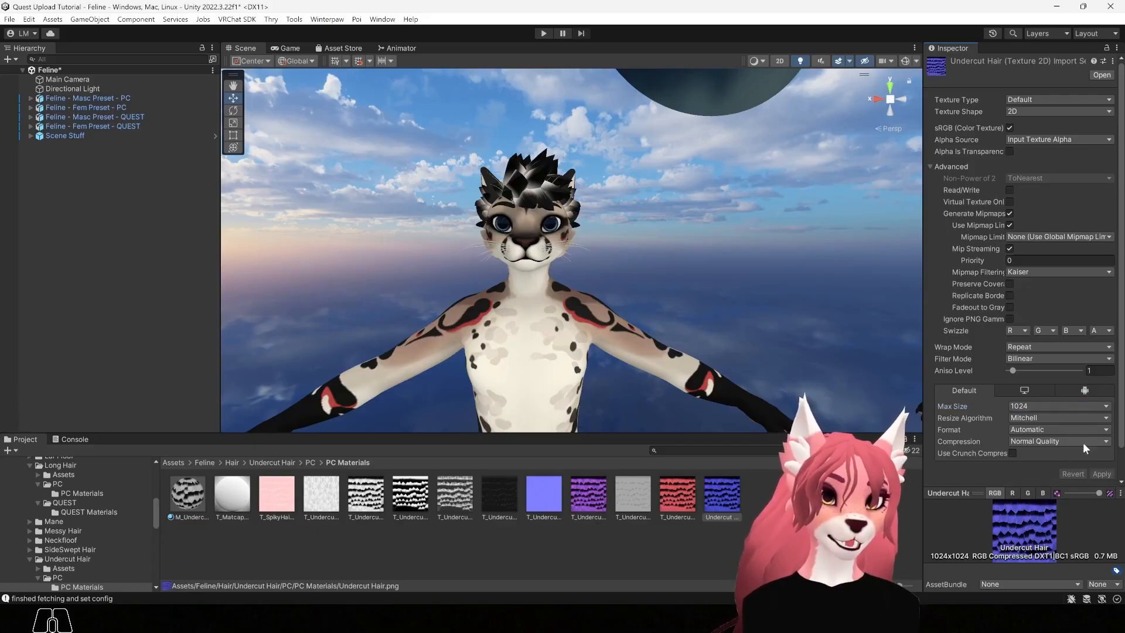
- Assign the Undercut Hair texture as the M_UndercutHair material's main texture and place the material on the masc PC avatar's hair
left_click(187, 493)
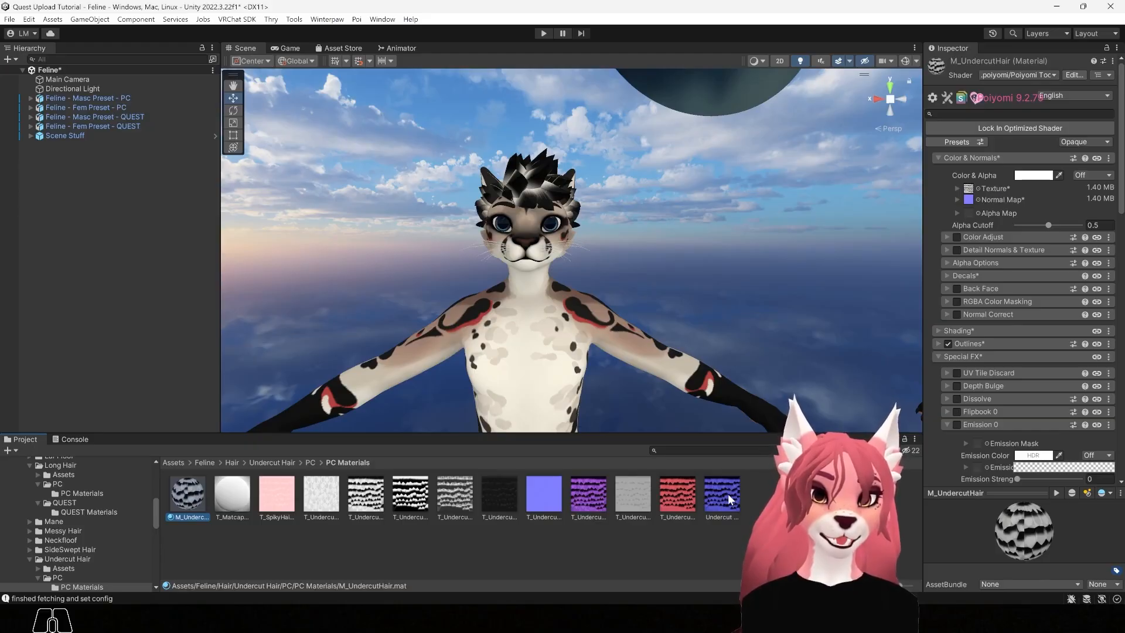
left_click_drag(729, 488, 969, 191)
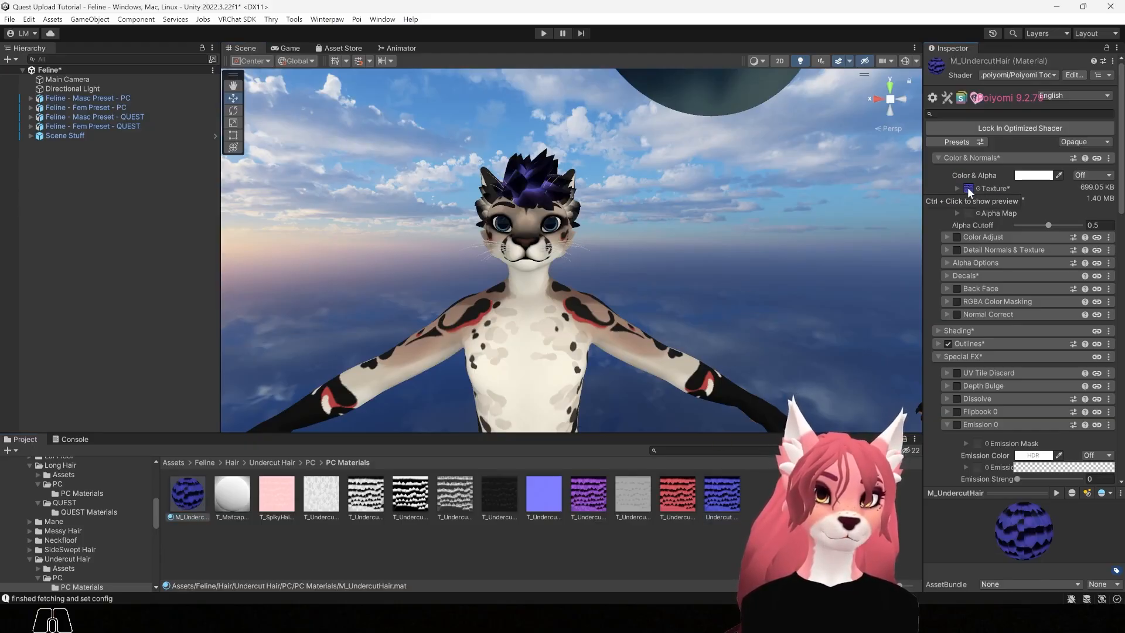
left_click_drag(628, 291, 706, 226, "alt")
right_click_drag(706, 225, 772, 248, "alt")
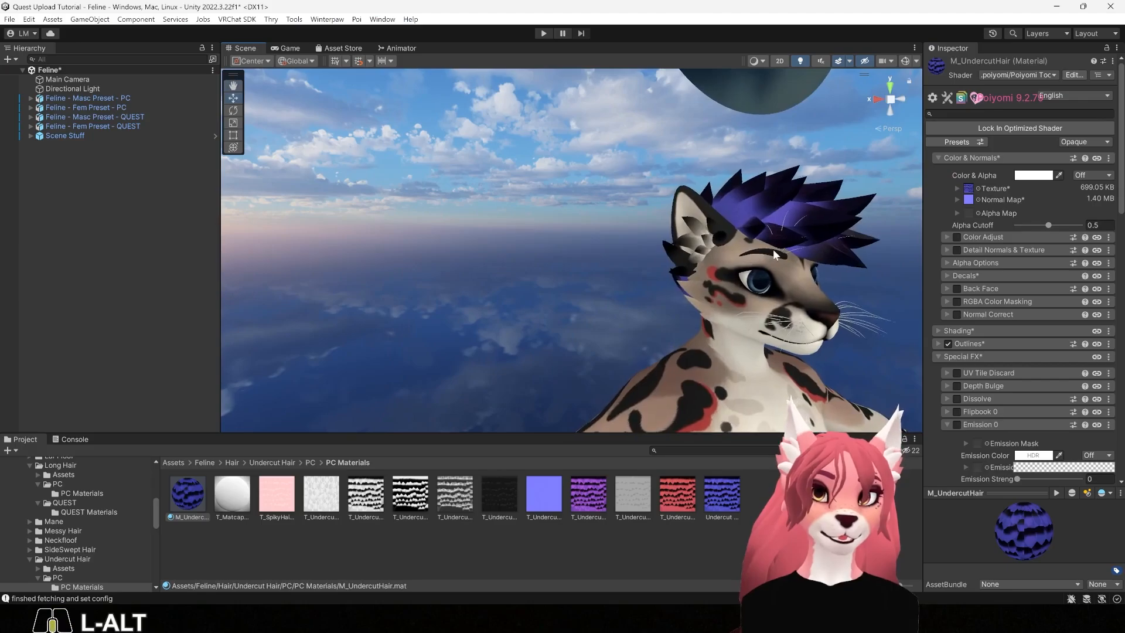
middle_click_drag(772, 248, 747, 253, "alt")
right_click_drag(747, 253, 768, 256, "alt")
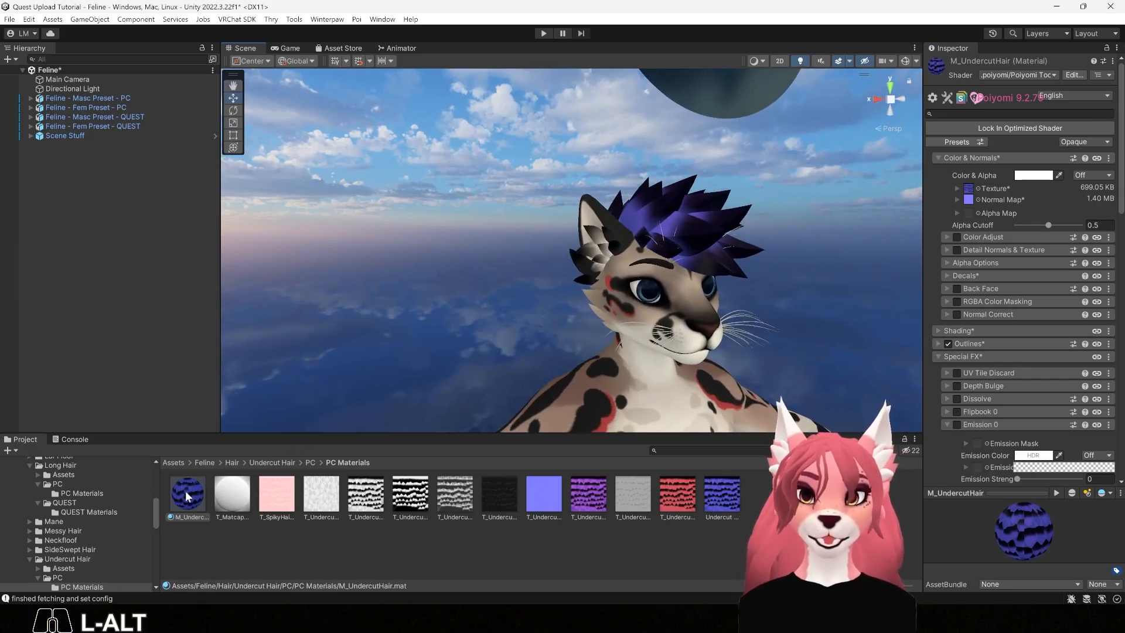
left_click_drag(185, 491, 655, 213)
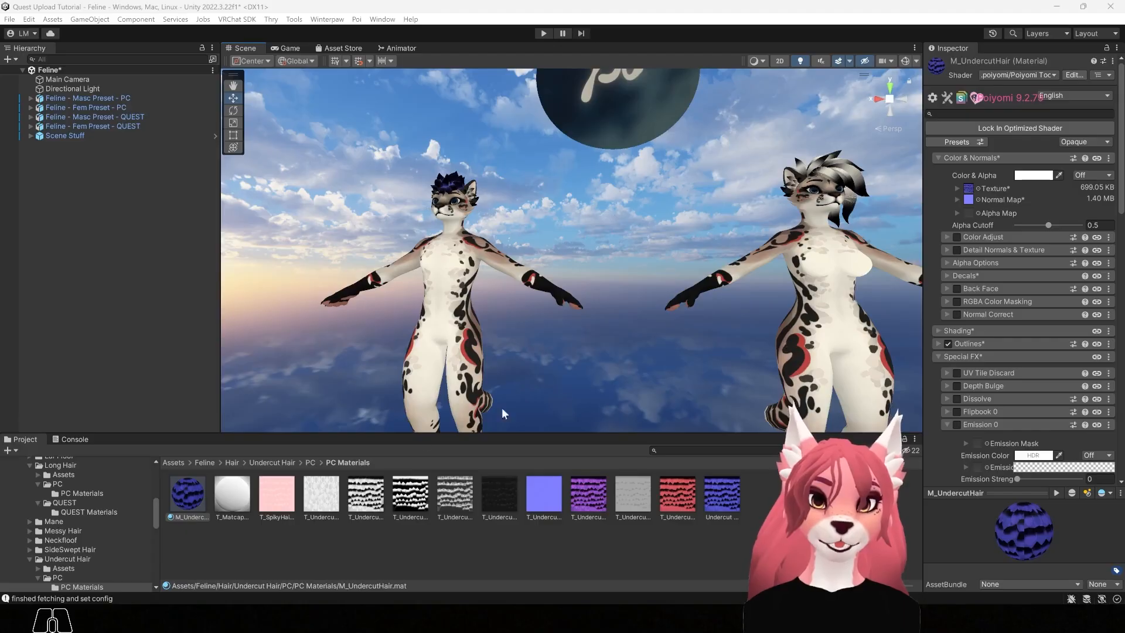
- Open the PC Materials folder of the SideSwept Hair assets and frame the fem PC avatar in the scene
left_click(231, 463)
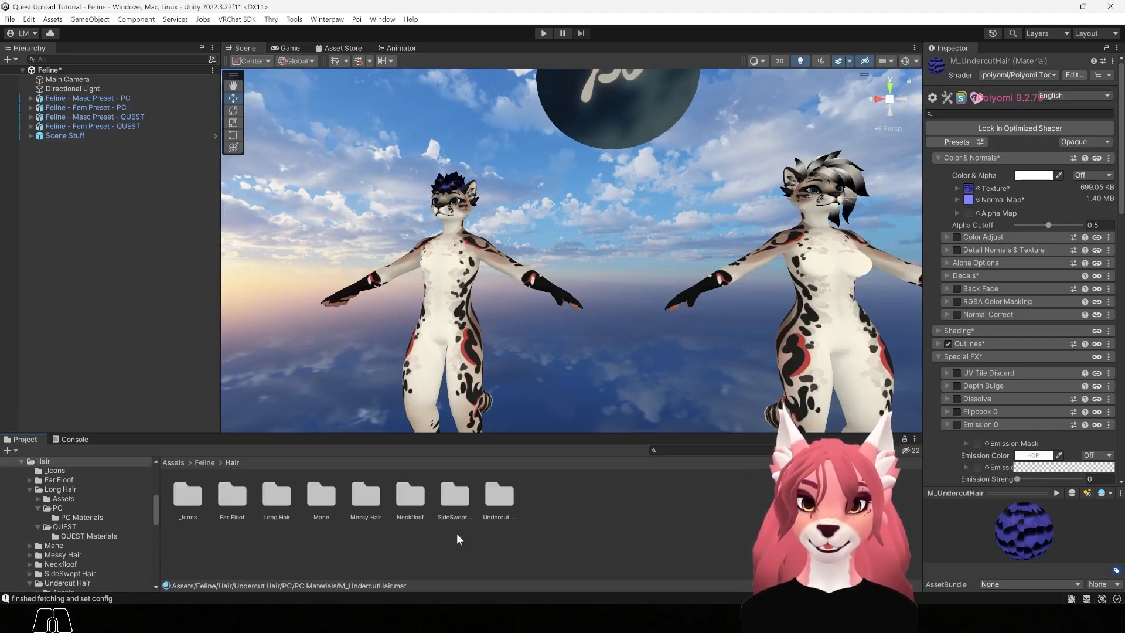
double_click(452, 501)
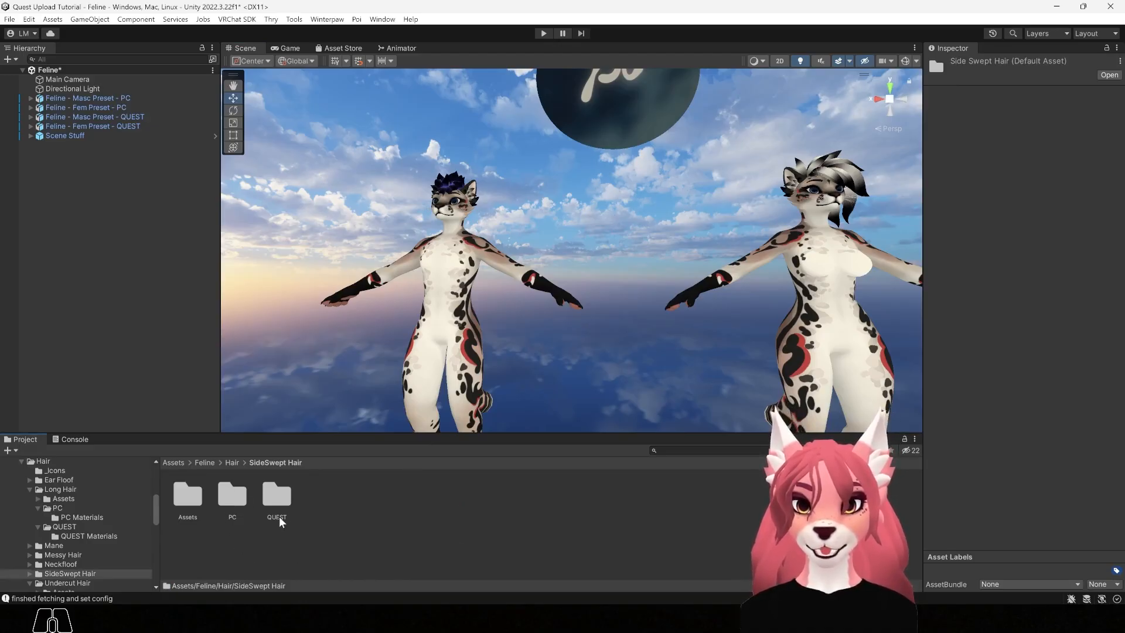
double_click(232, 497)
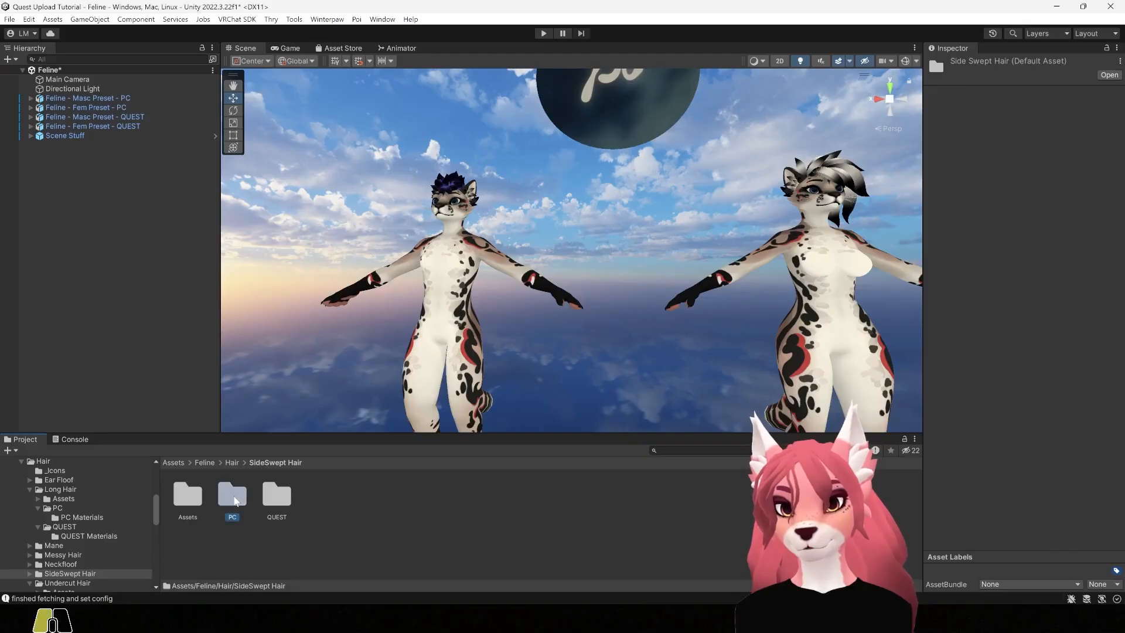
middle_click_drag(676, 336, 498, 365, "alt")
left_click_drag(498, 365, 516, 380, "alt")
right_click_drag(592, 366, 676, 366, "alt")
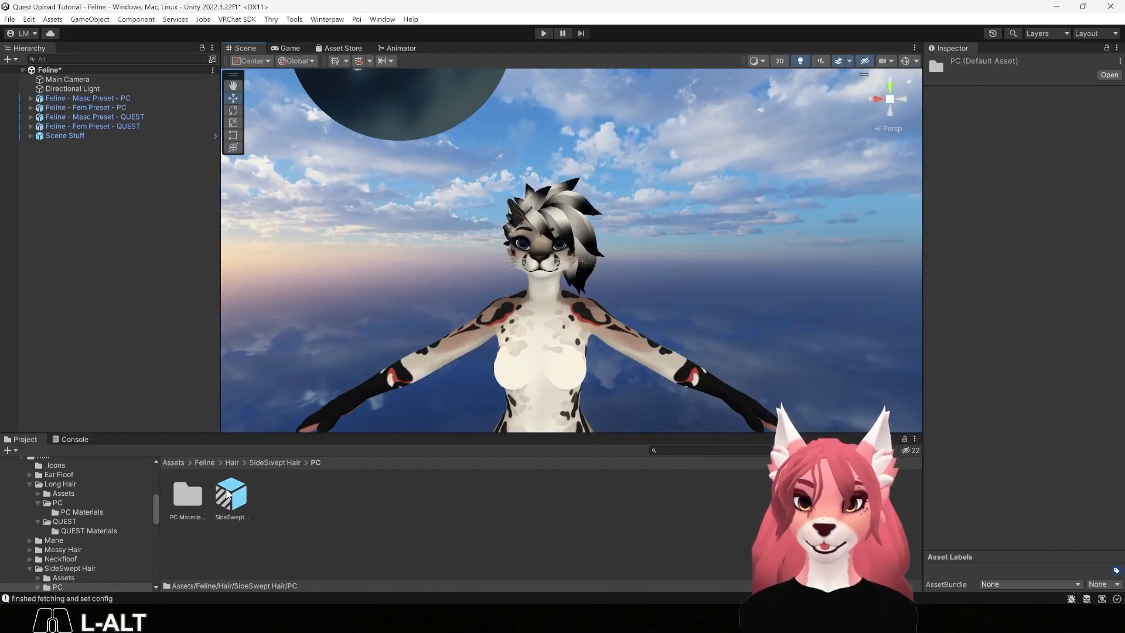
mouse_move(227, 494)
left_mouse_down()
mouse_move(339, 345)
mouse_move(122, 114)
mouse_move(109, 127)
mouse_move(96, 109)
mouse_move(273, 315)
left_mouse_up()
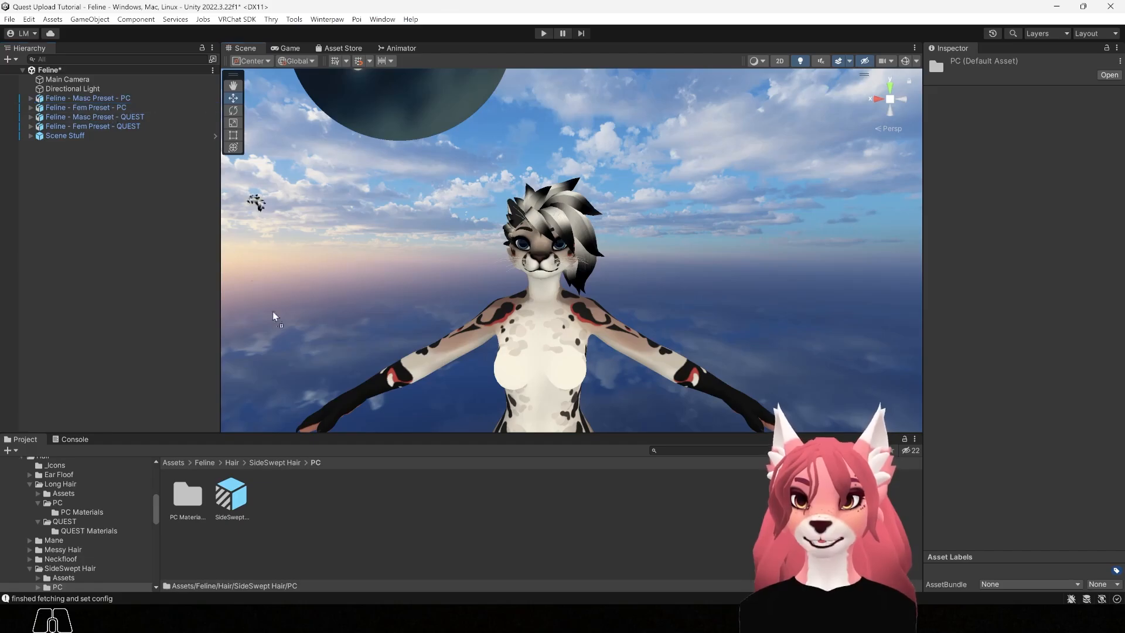
double_click(188, 495)
- Import the Side Swept Hair image from the Tutorial Hair folder into PC Materials and select the imported texture
key("alt")
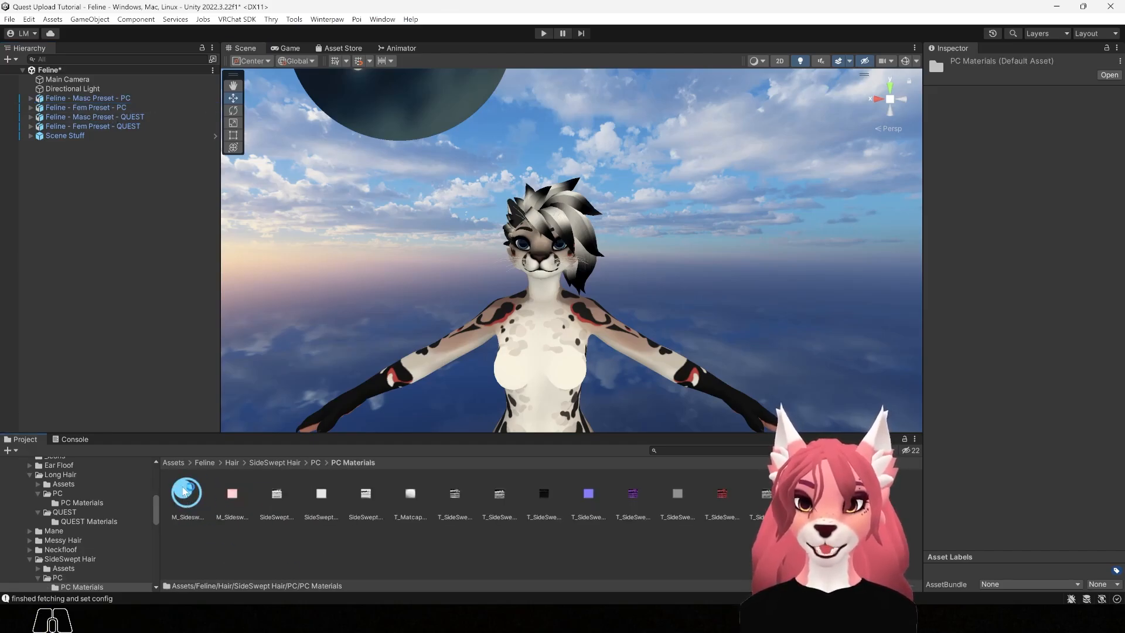
left_click(535, 521)
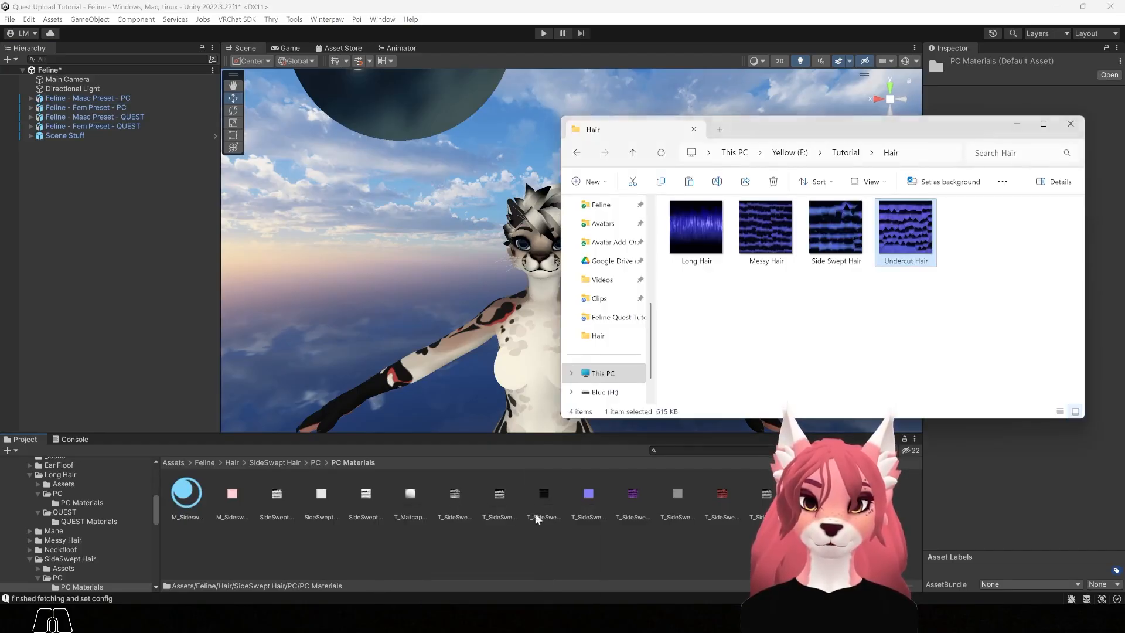
left_click_drag(761, 125, 774, 118)
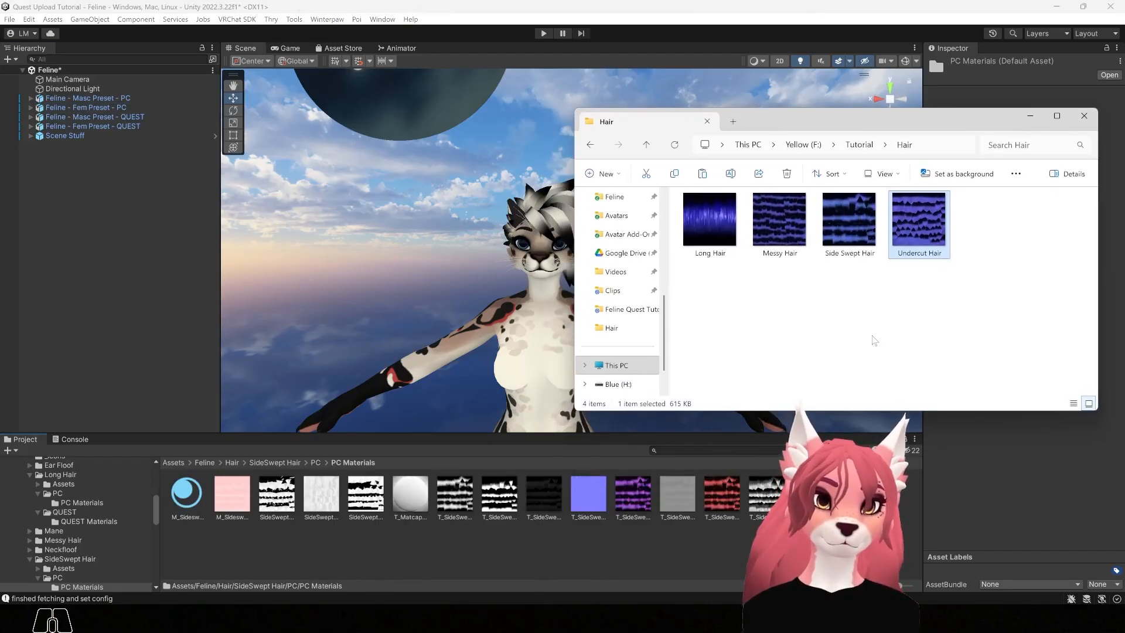
left_click(841, 226)
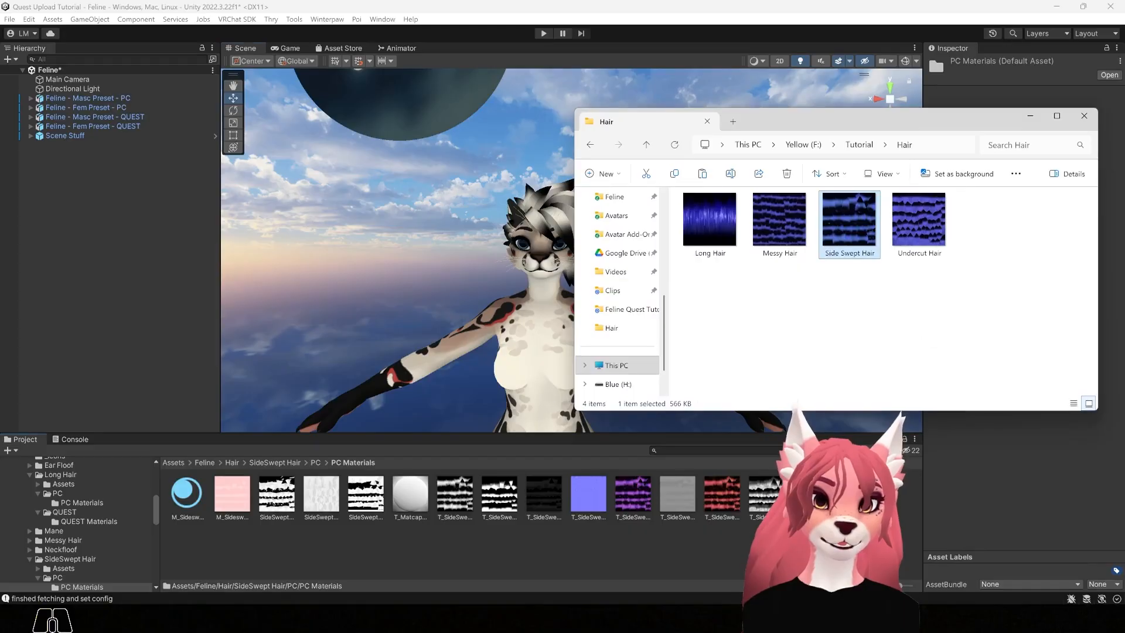
left_click_drag(636, 537, 641, 539)
left_click(275, 495)
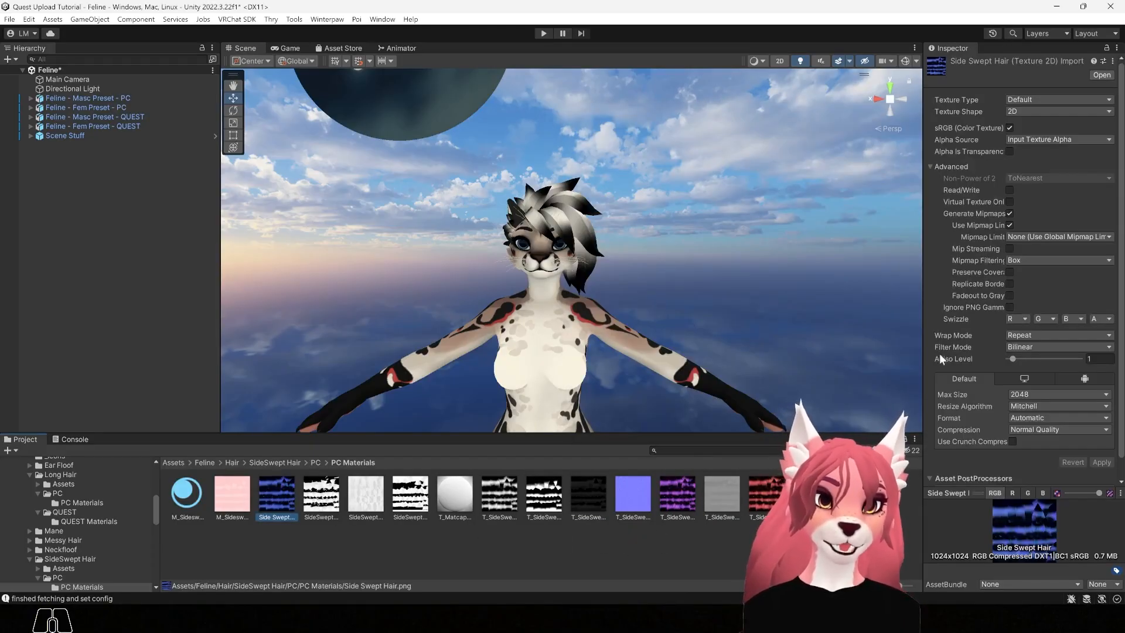
- Enable Mip Streaming on the Side Swept Hair texture, set Kaiser mipmap filtering, max size 1024 and Normal Quality compression, and apply the import settings
left_click(1008, 249)
left_click(1044, 273)
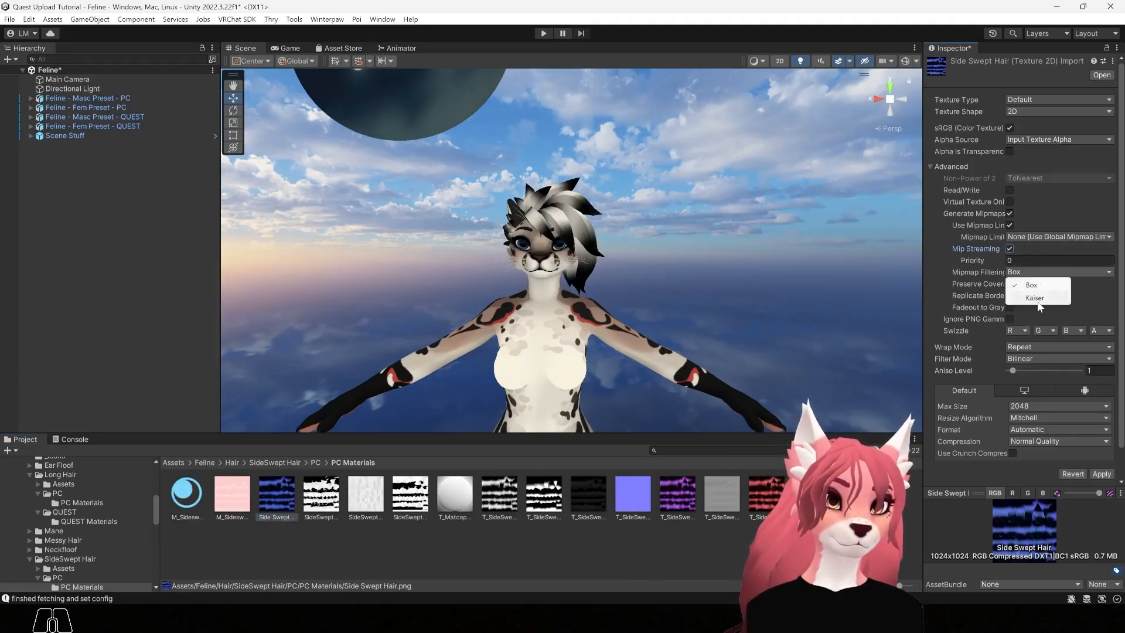
left_click(1035, 405)
left_click(1037, 484)
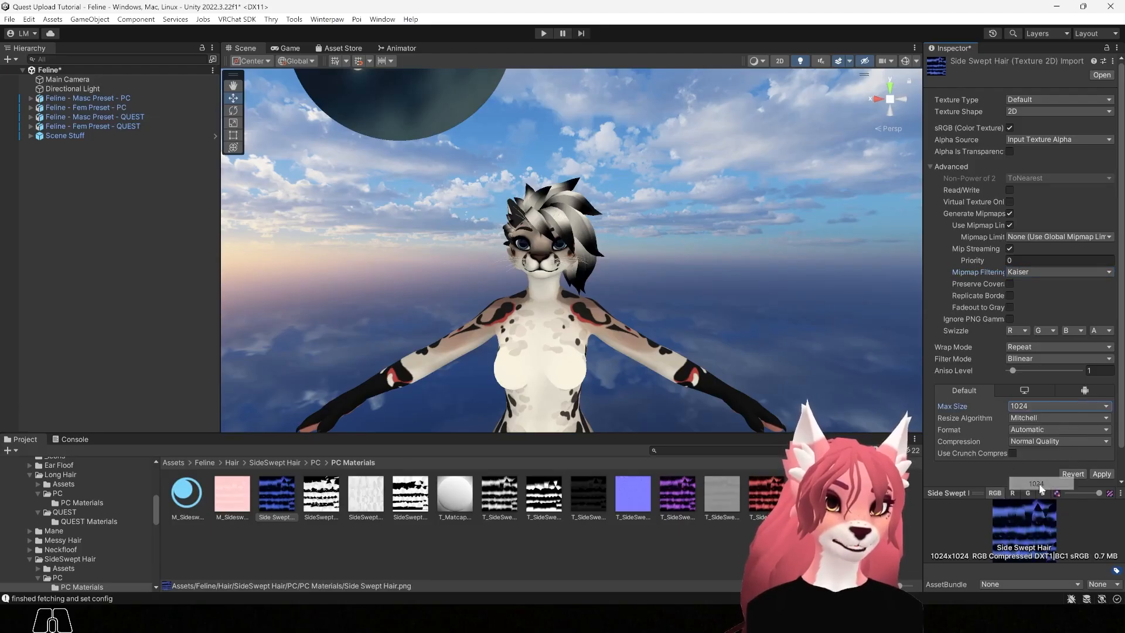
left_click(1026, 443)
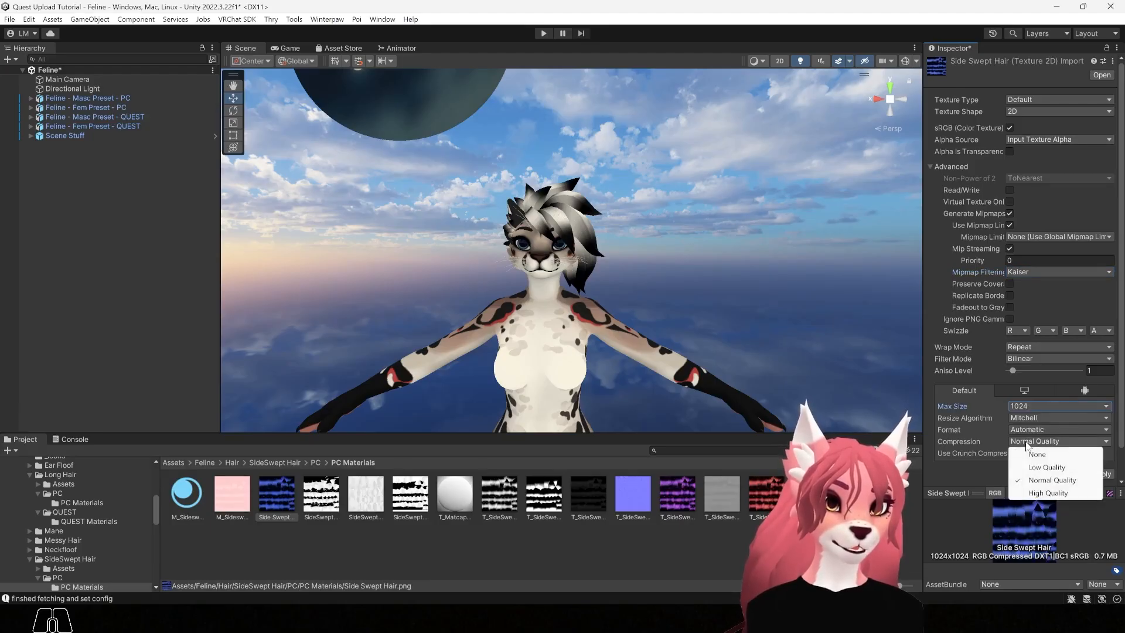
left_click(1055, 480)
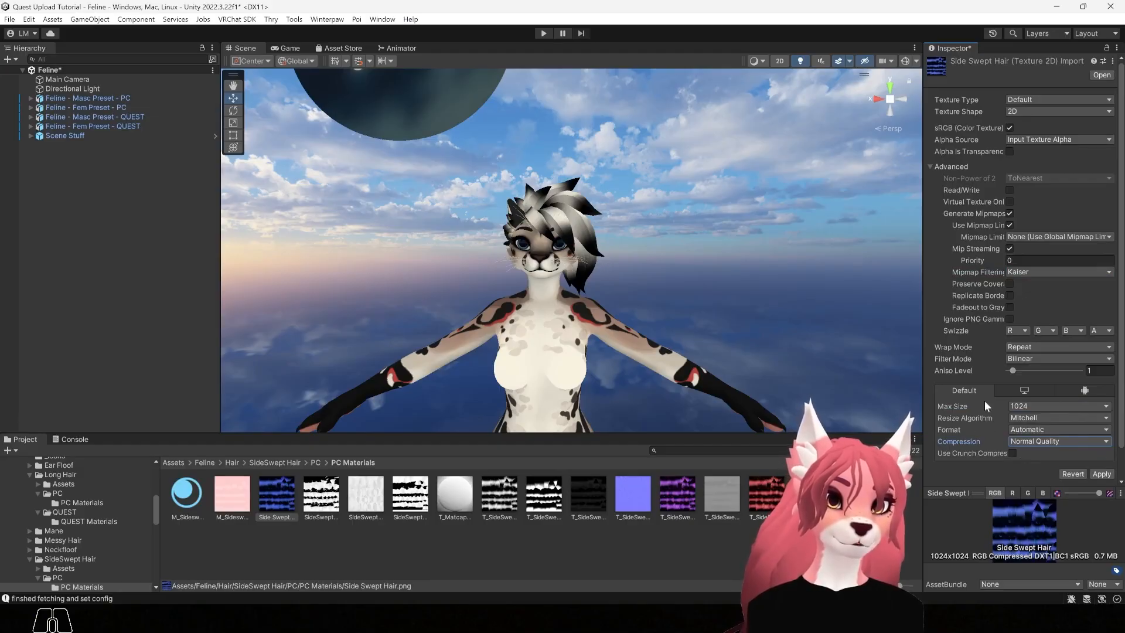
left_click(1102, 474)
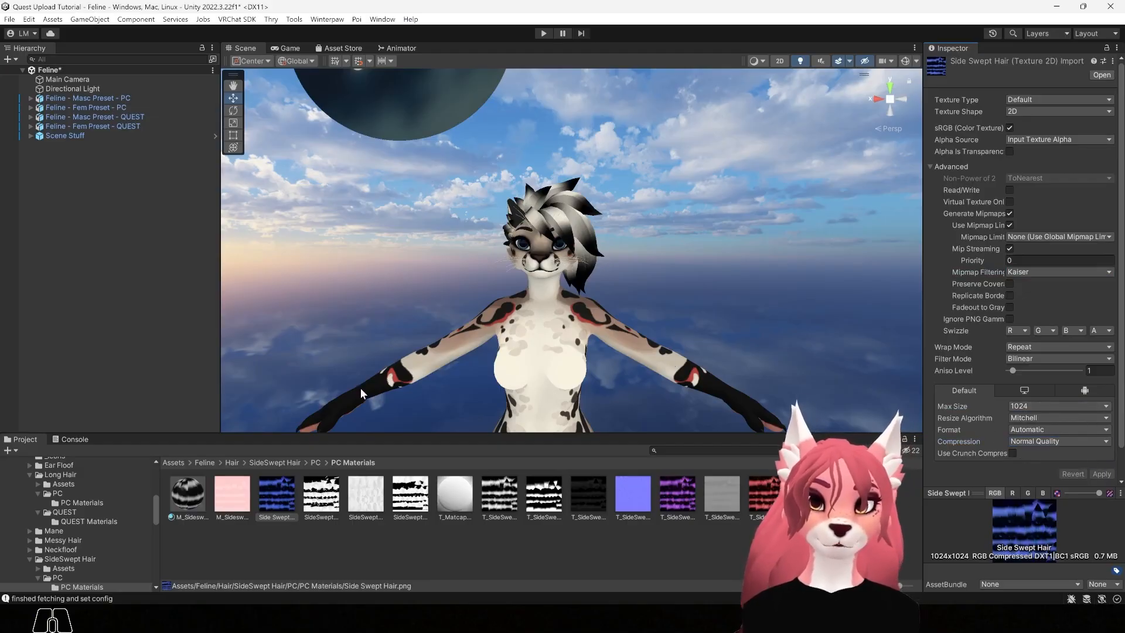
- Assign the Side Swept Hair texture as the main colour texture of the M_SidesweptHair material
left_click(183, 495)
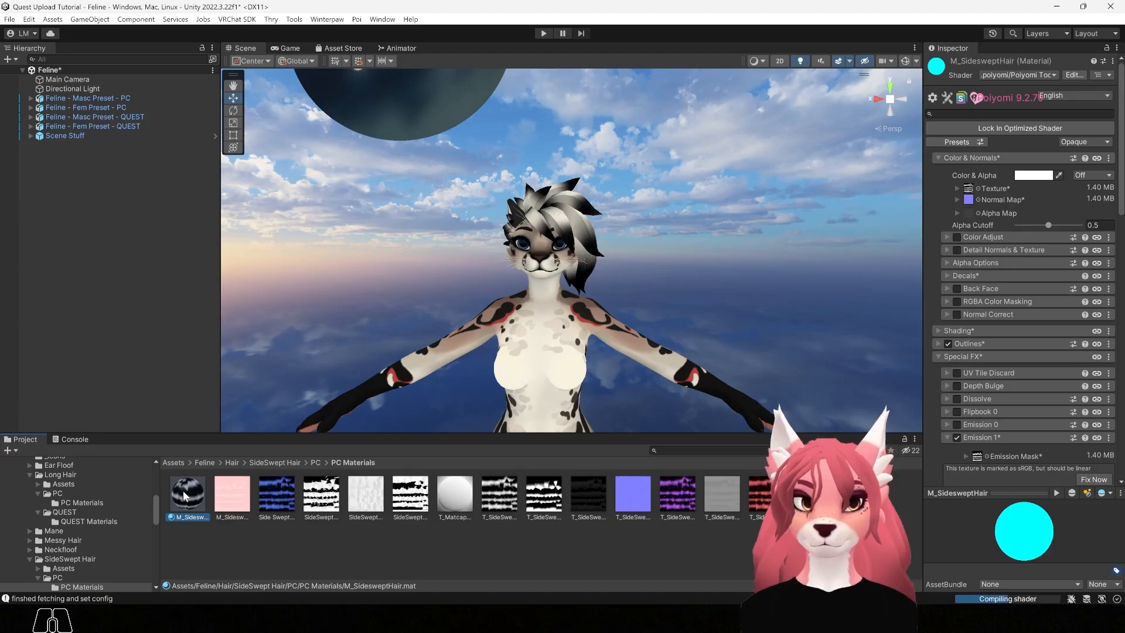
left_click_drag(266, 491, 969, 191)
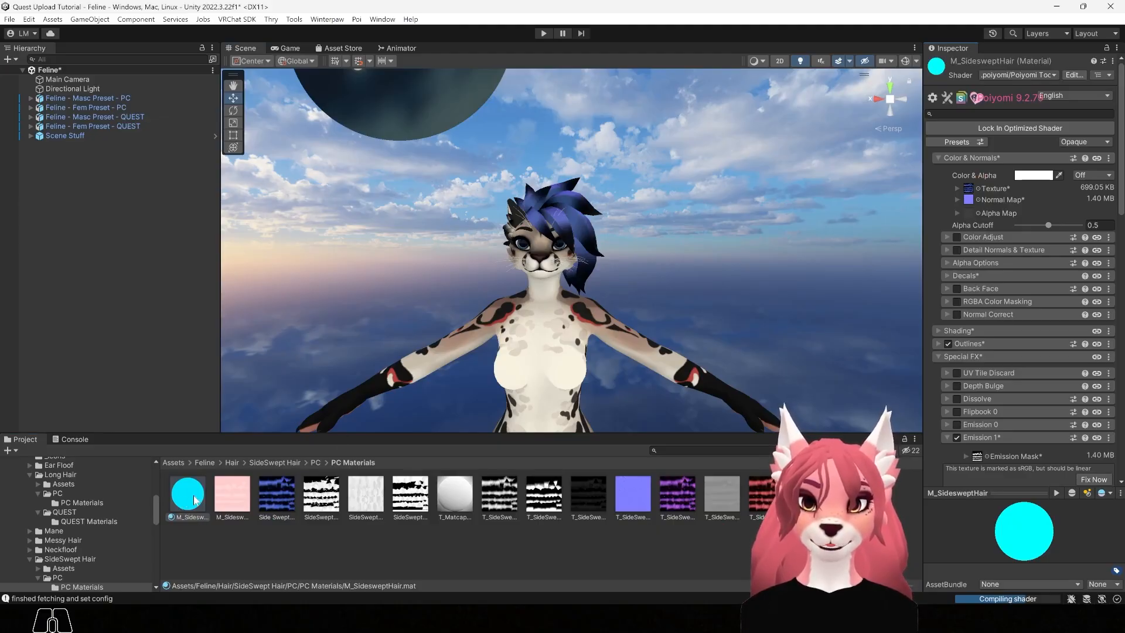
left_click_drag(217, 478, 544, 176)
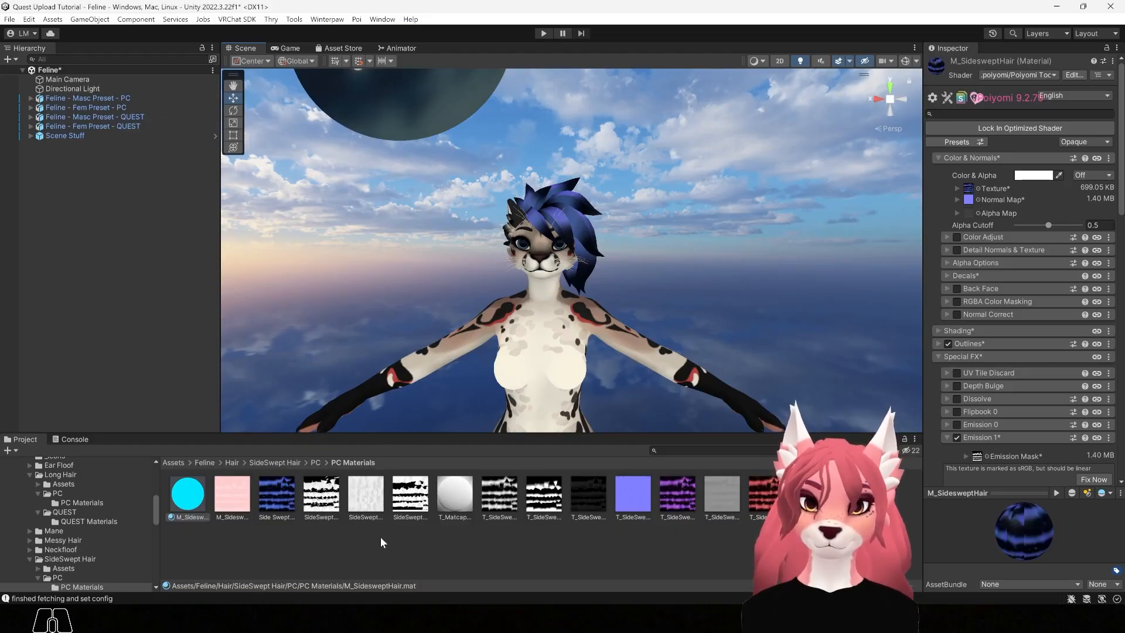
- Delete the SideSwept Hair from the fem PC avatar and add the PC Long Hair prefab to that avatar
left_click(564, 192)
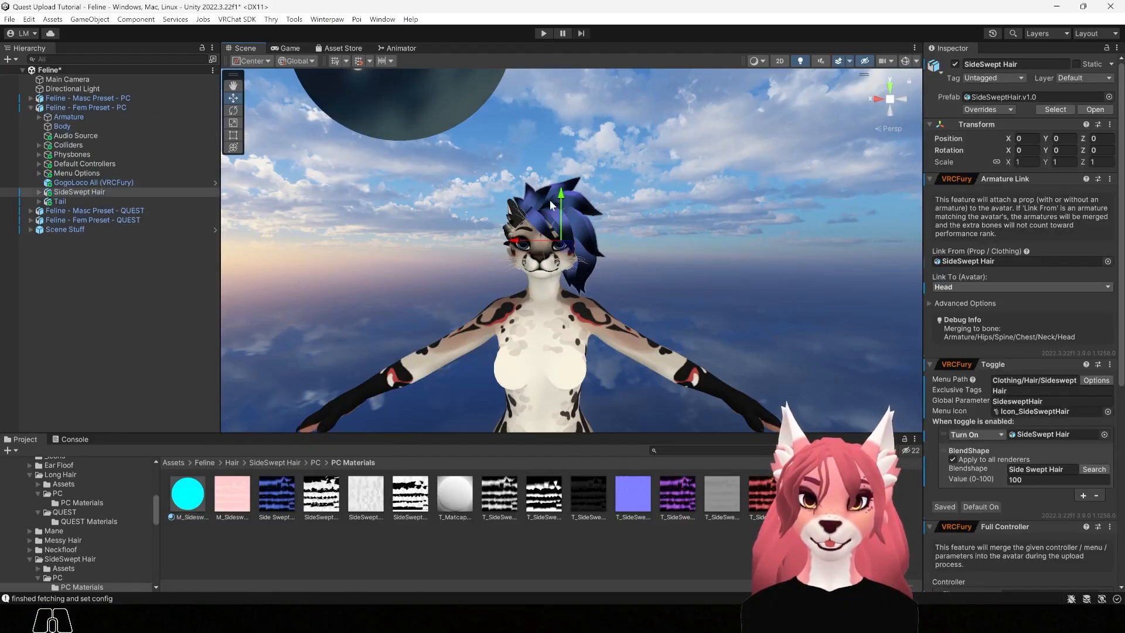
key("Delete")
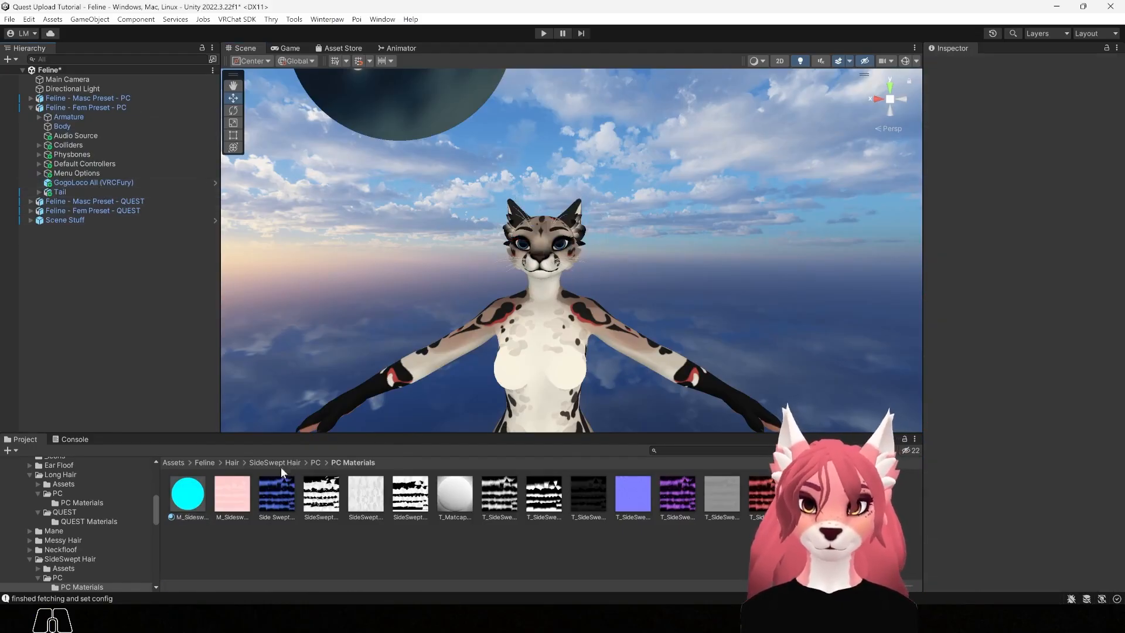
left_click(232, 463)
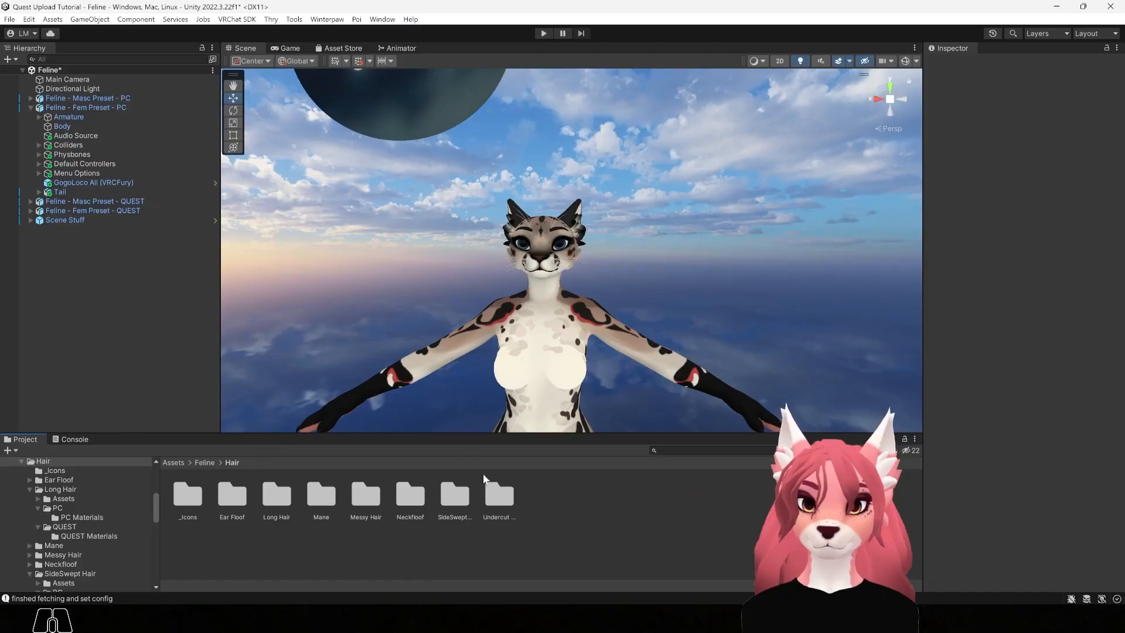
double_click(275, 498)
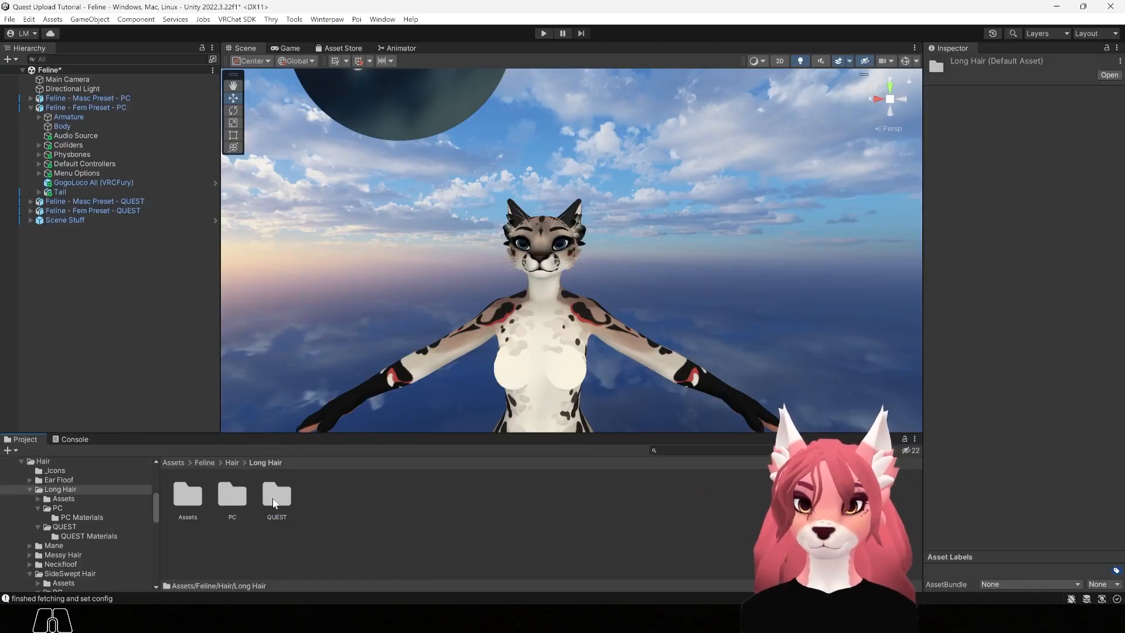
double_click(232, 498)
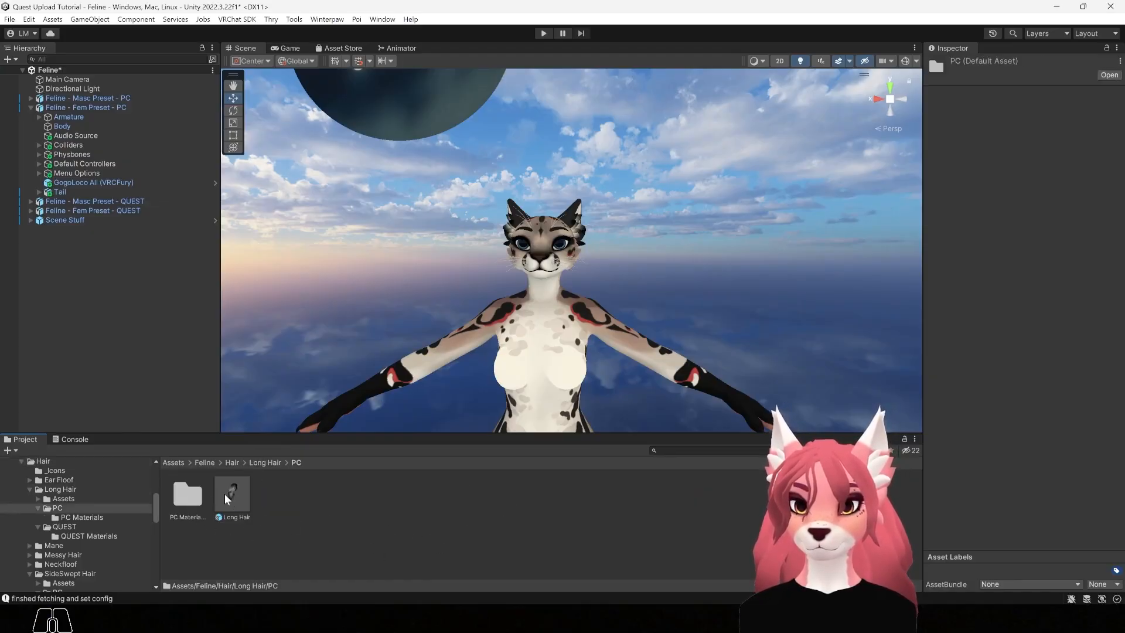
left_click_drag(232, 497, 90, 107)
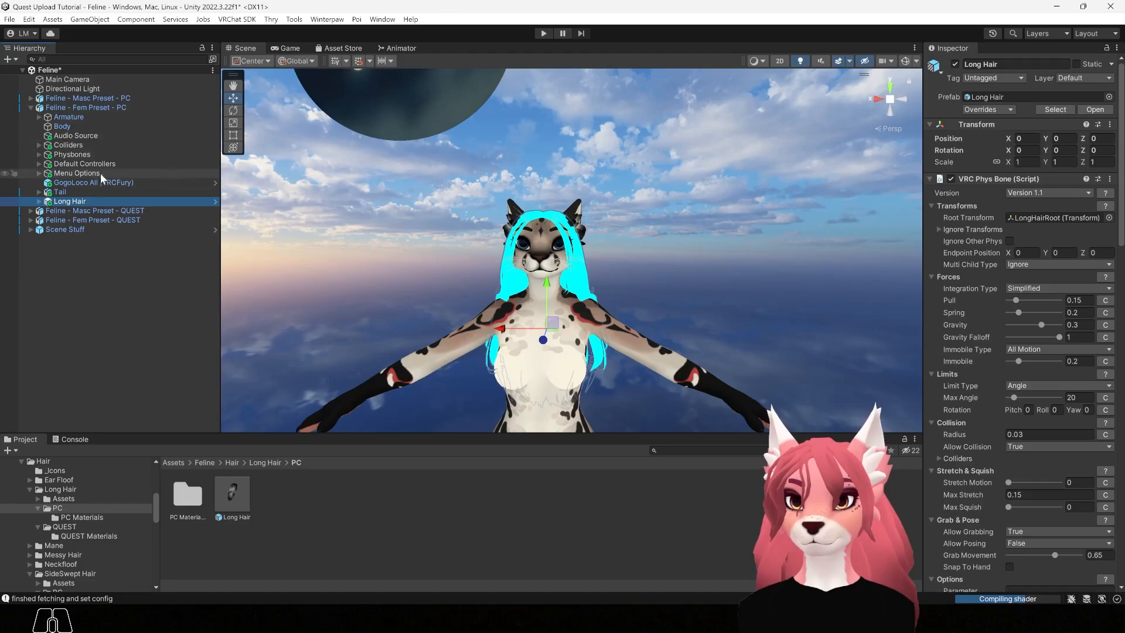
double_click(187, 495)
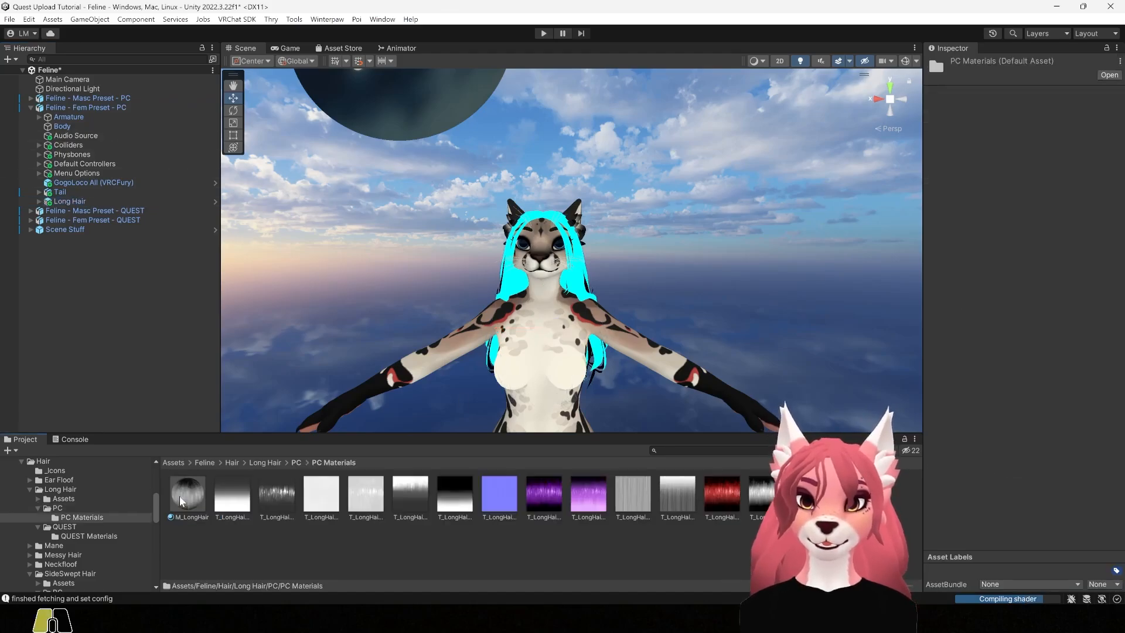
mouse_move(486, 619)
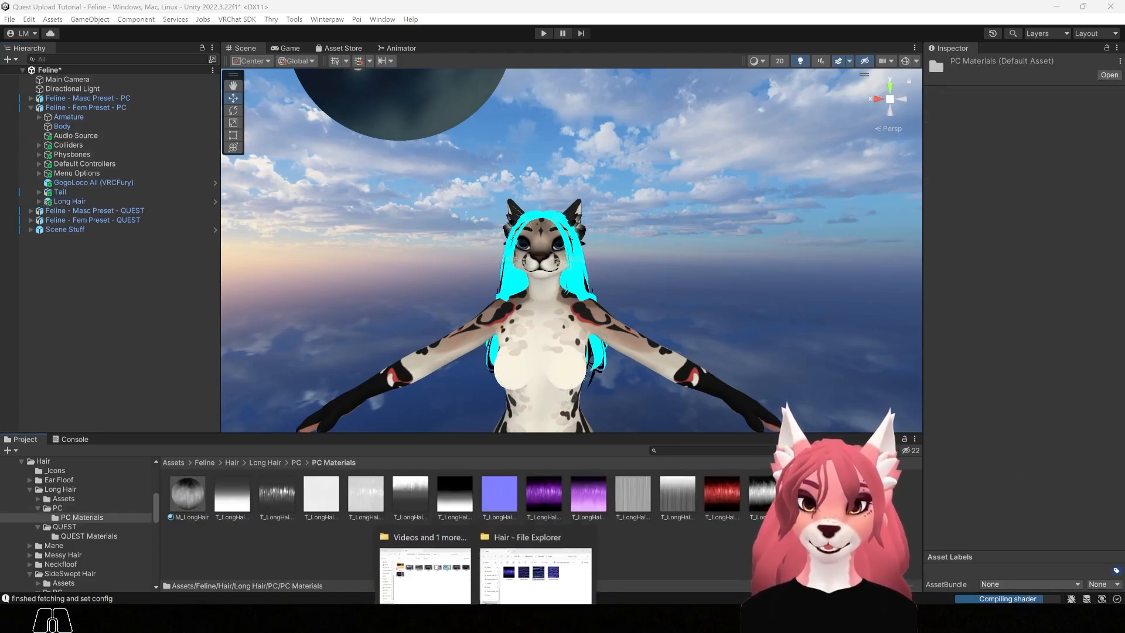
left_click(545, 586)
left_click_drag(709, 220, 446, 529)
left_click(185, 496)
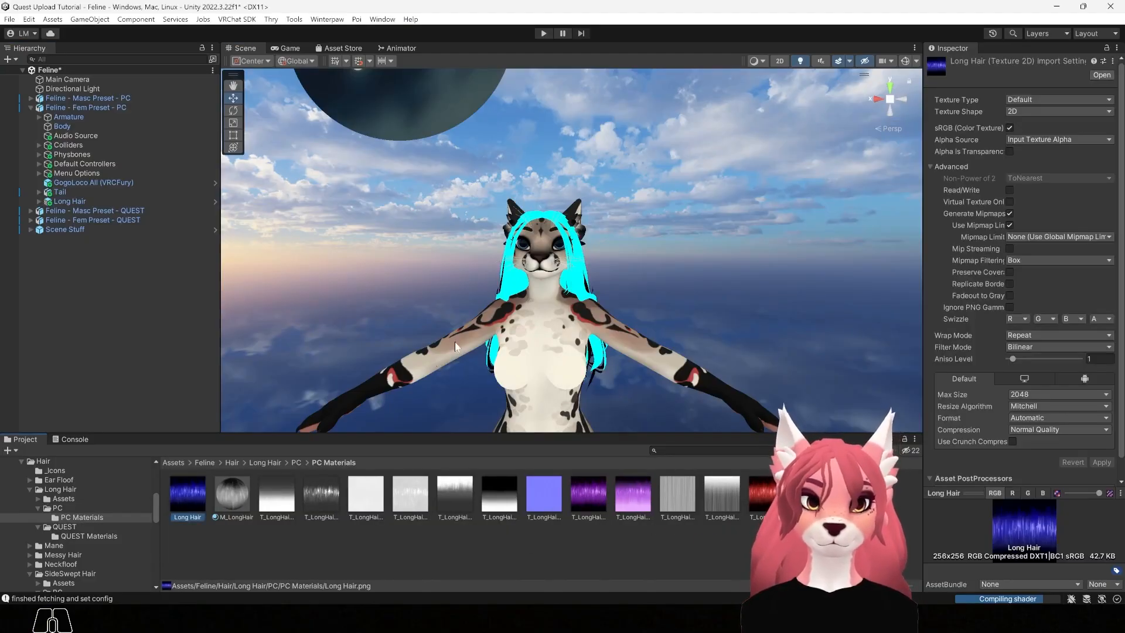
- Set the Long Hair texture to max size 256, Normal Quality compression, Mip Streaming on and Kaiser mipmap filtering, and apply the import settings
left_click(1038, 396)
left_click(1035, 446)
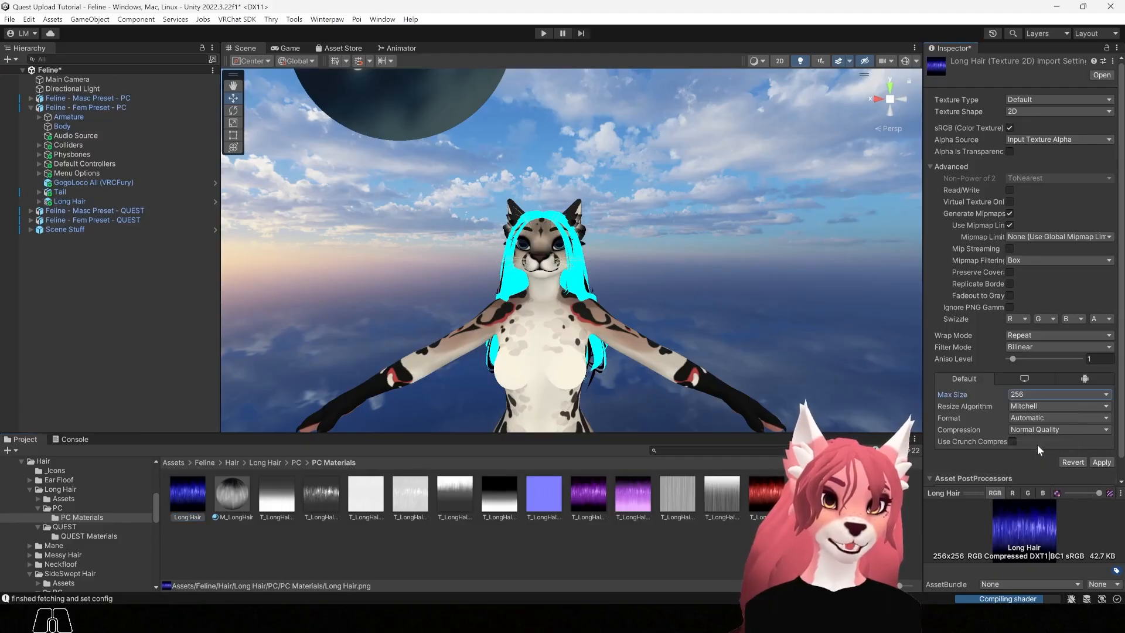
left_click(1035, 431)
left_click(1037, 468)
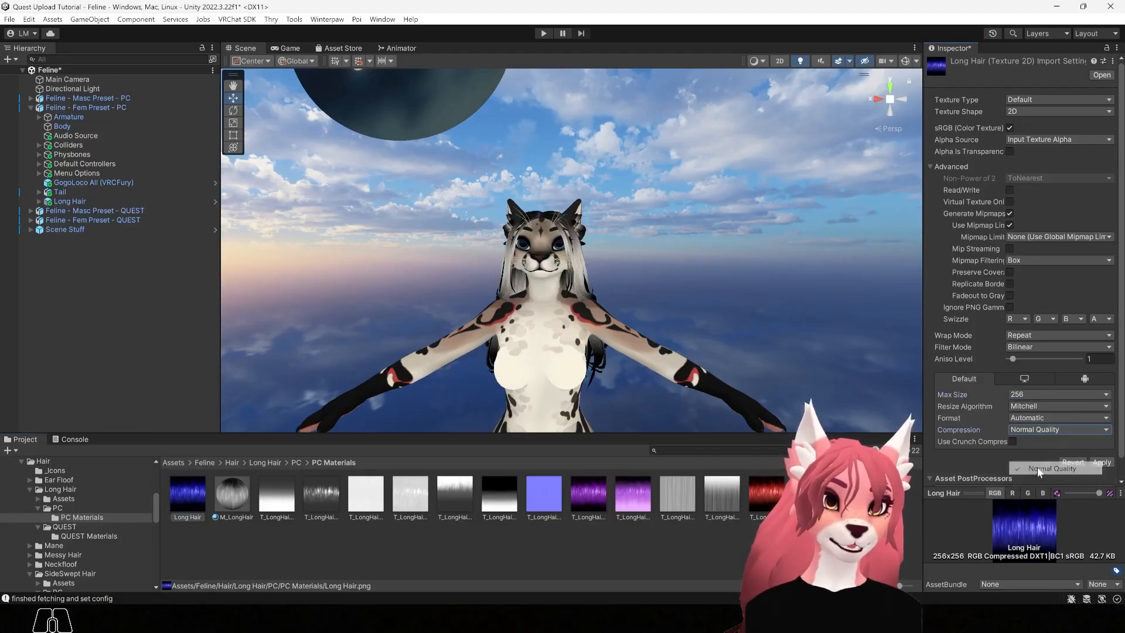
left_click(1009, 248)
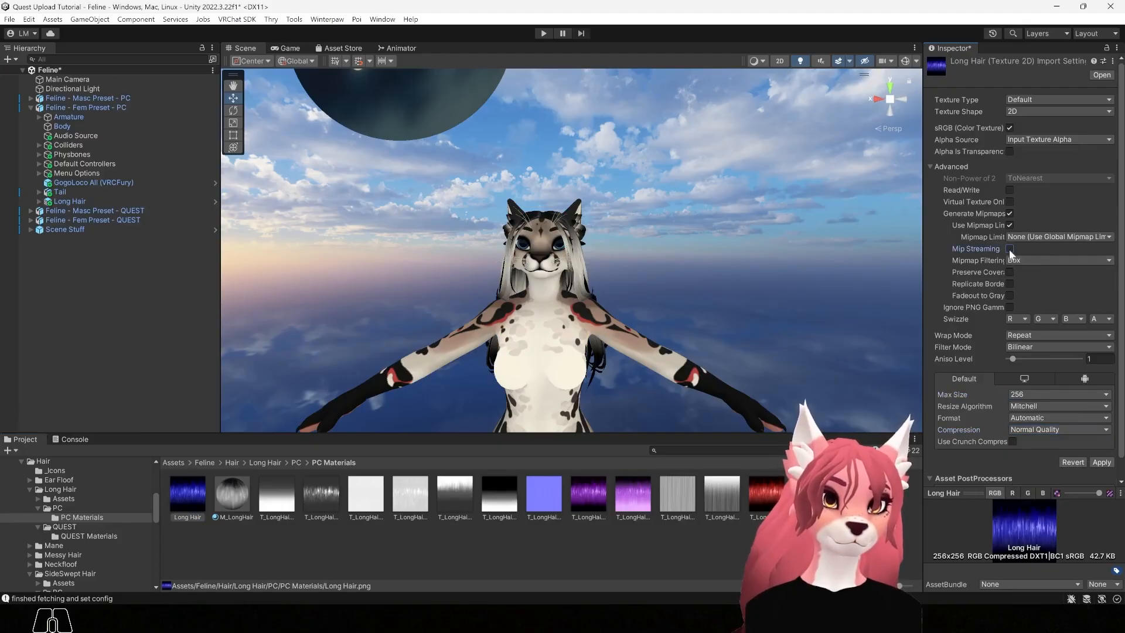
left_click(1025, 272)
left_click(1031, 297)
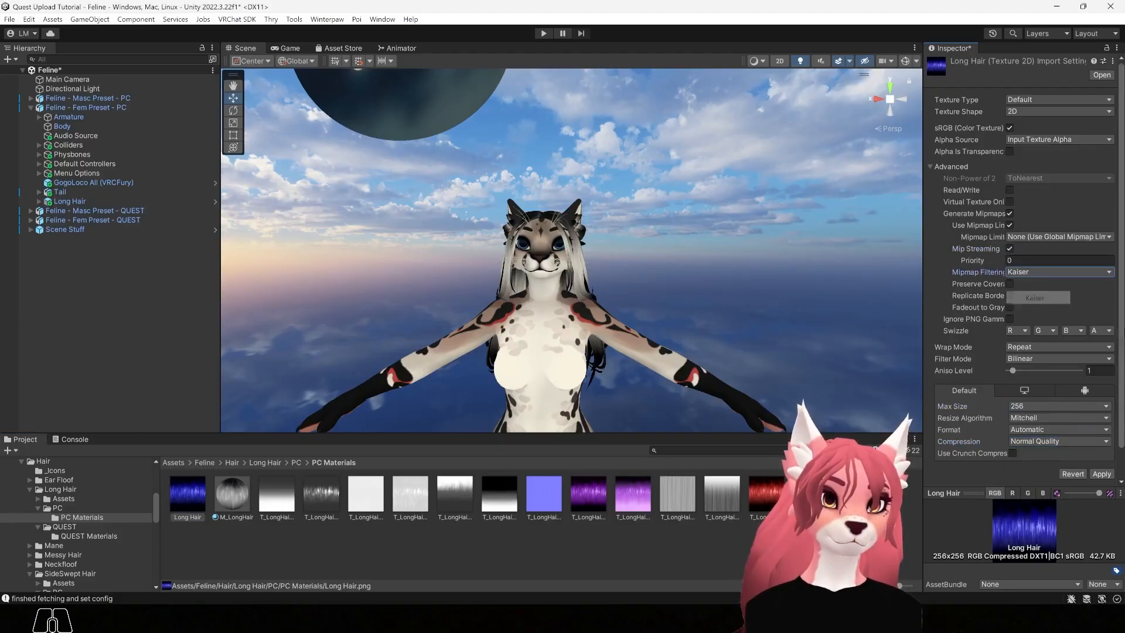
left_click(1102, 473)
- Assign the Long Hair texture as the M_LongHair material's main texture and view the hair on the fem PC avatar
left_click(232, 495)
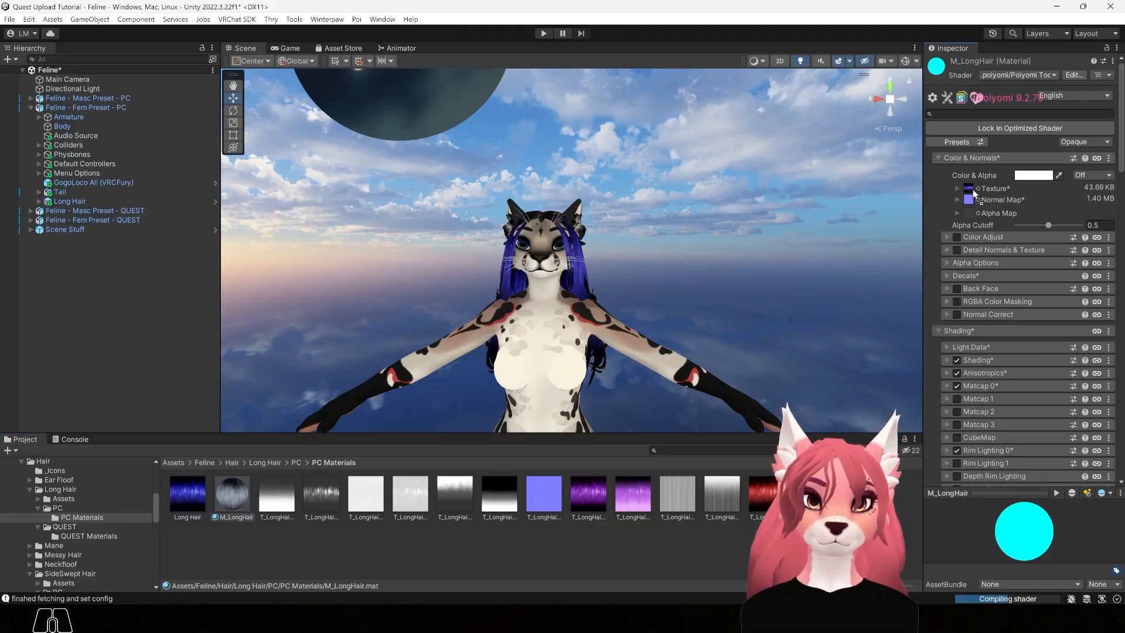
left_click_drag(592, 282, 575, 301, "alt")
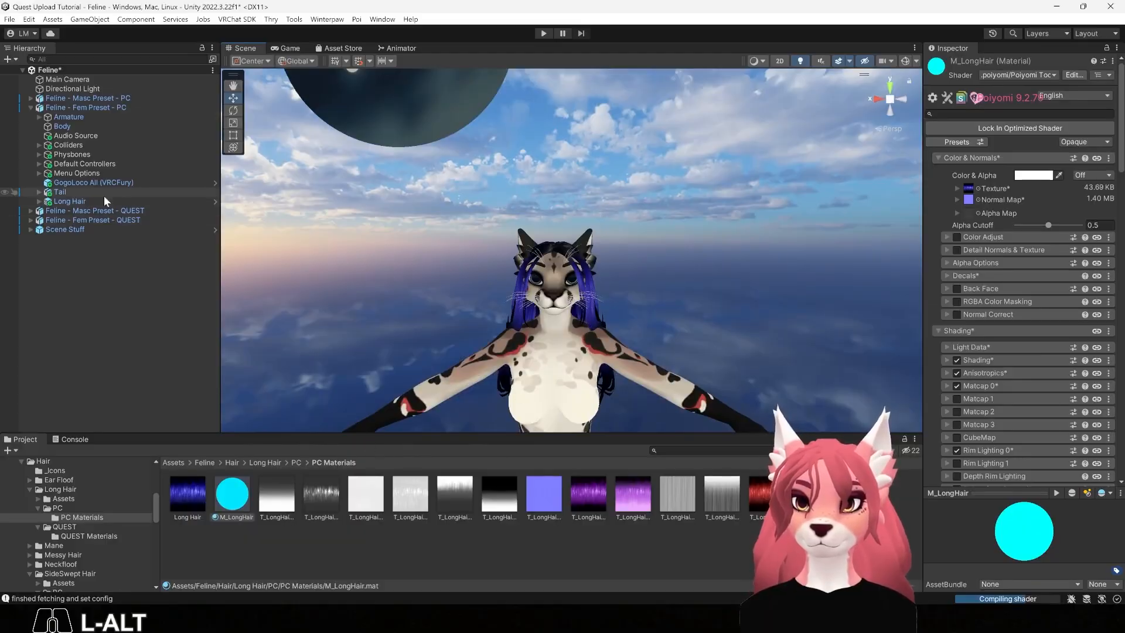
- Delete the Long Hair from the fem PC avatar and add the PC Messy Hair prefab to that avatar
left_click(68, 203)
key("Delete")
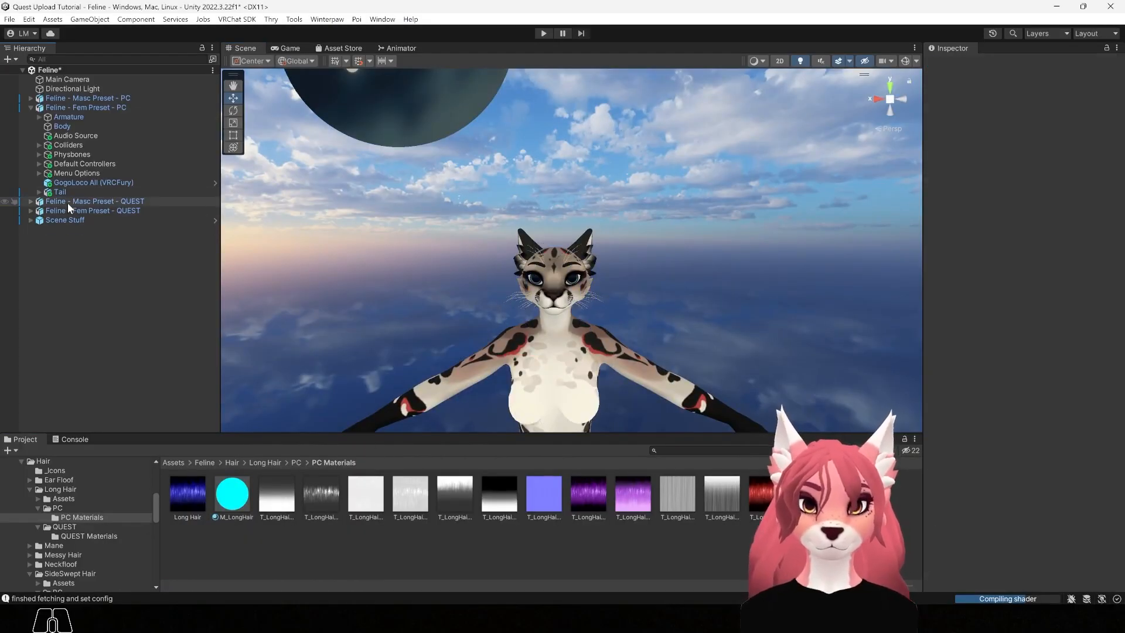
left_click(253, 548)
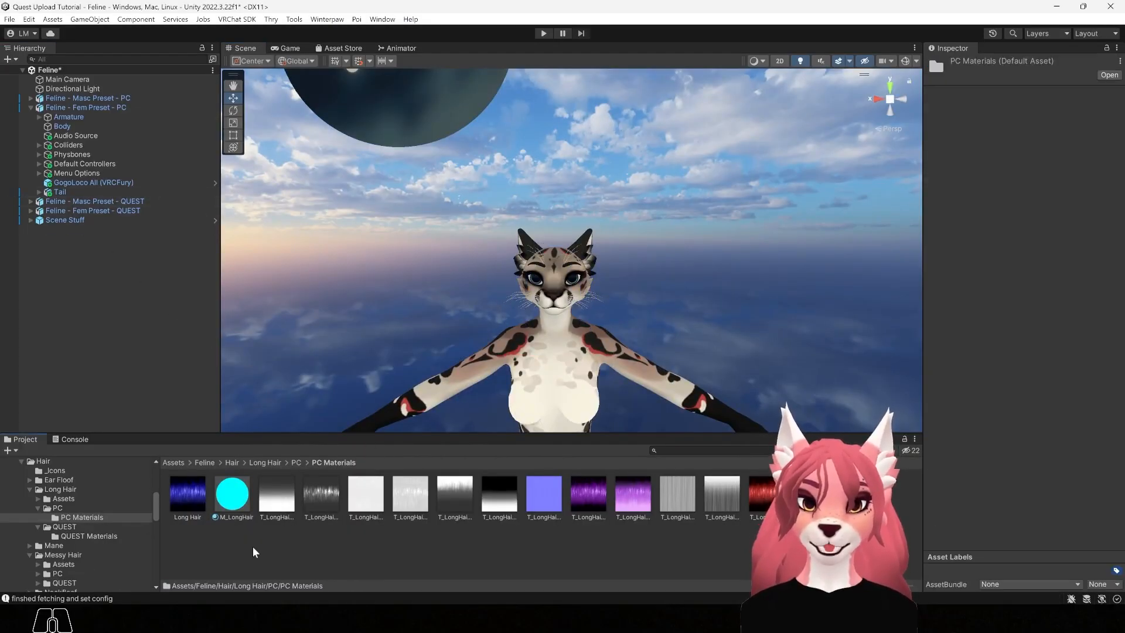
left_click(232, 462)
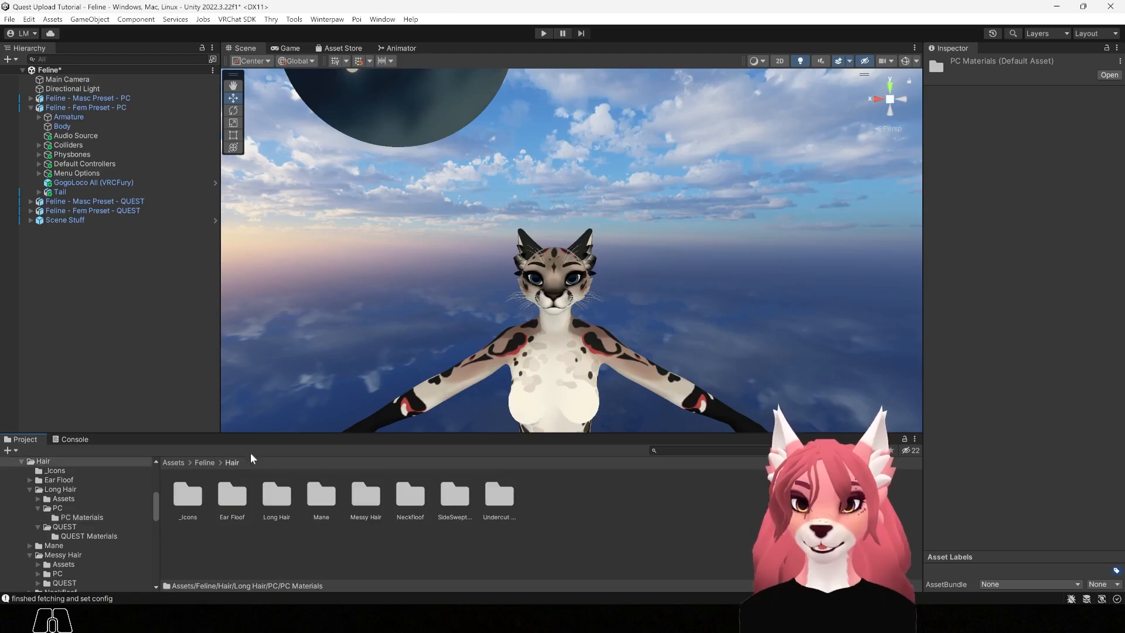
double_click(361, 498)
double_click(232, 497)
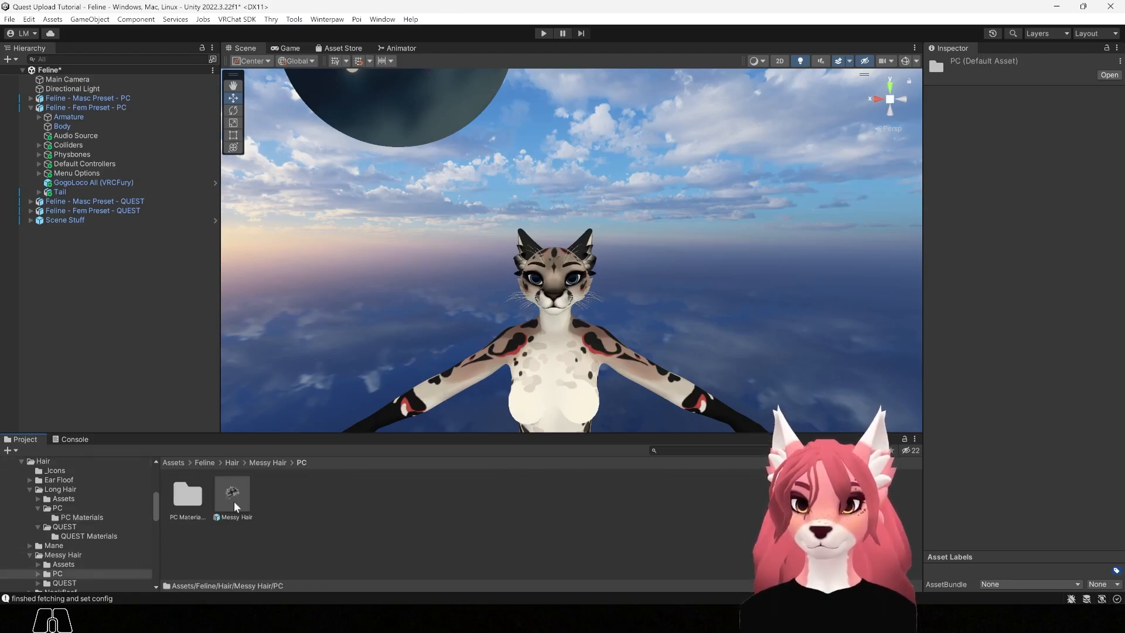
left_click_drag(237, 507, 90, 110)
double_click(187, 495)
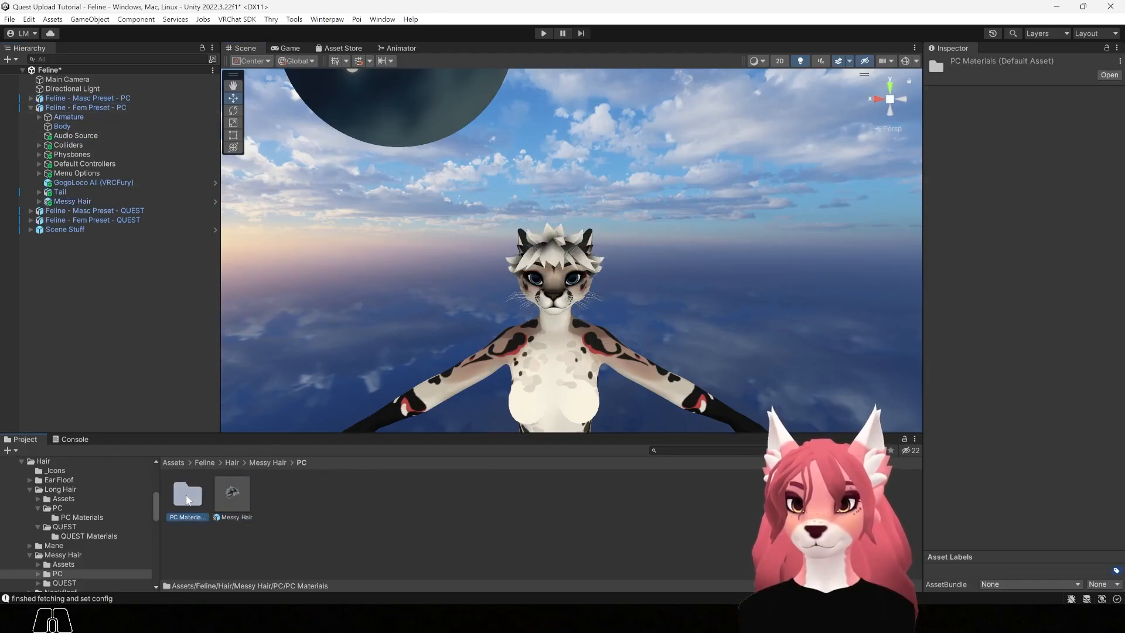
mouse_move(486, 618)
left_click(552, 577)
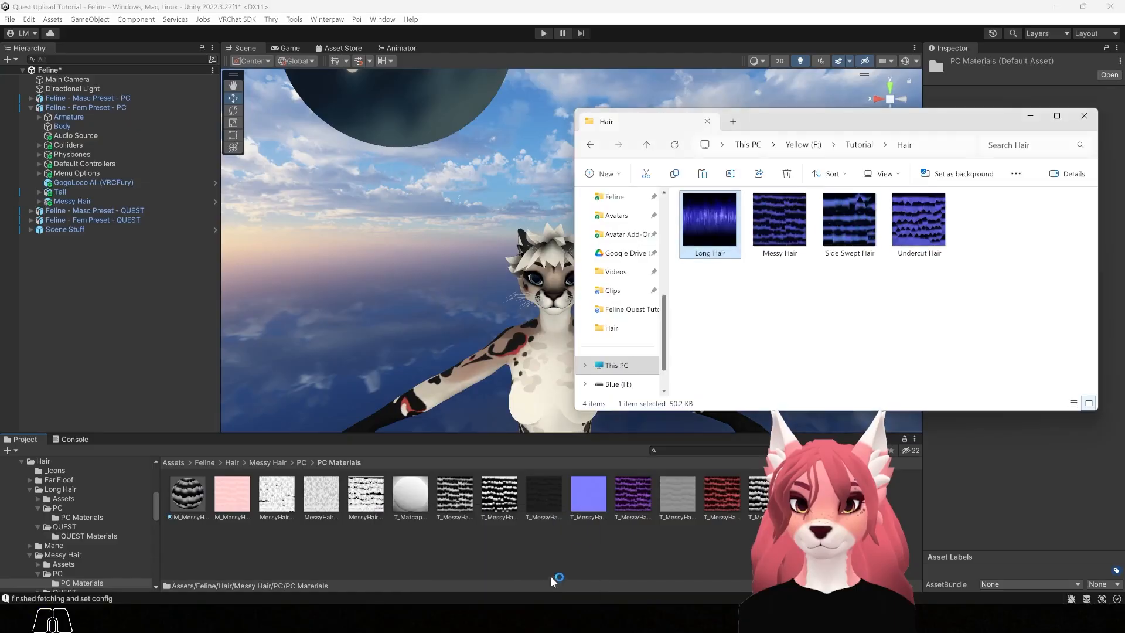
left_click(798, 226)
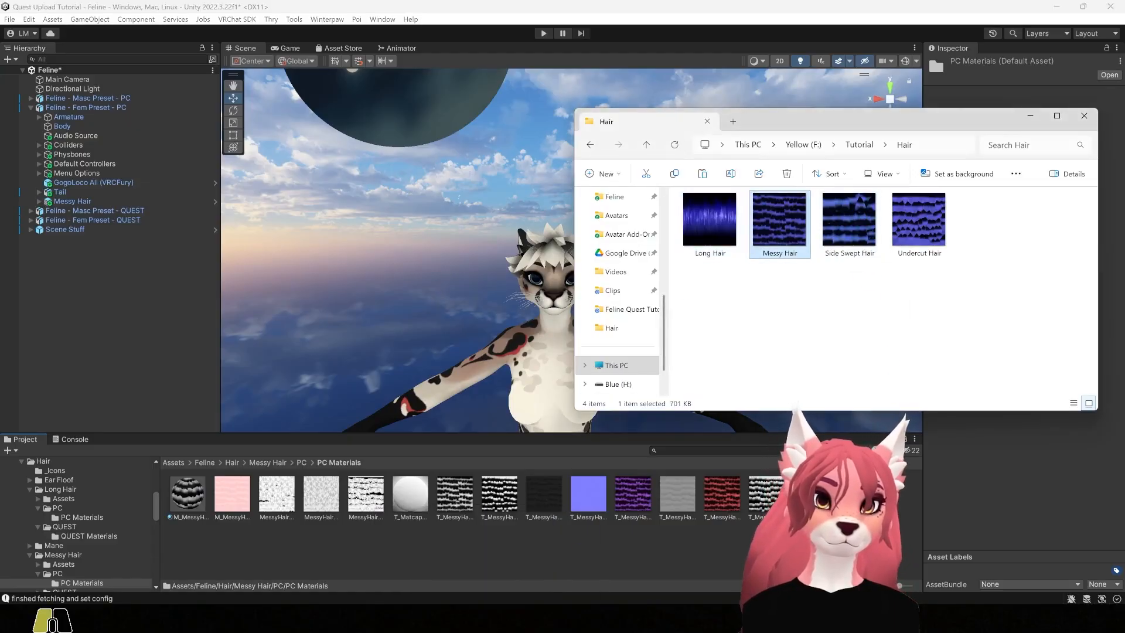
left_click_drag(709, 550, 410, 545)
left_click(276, 495)
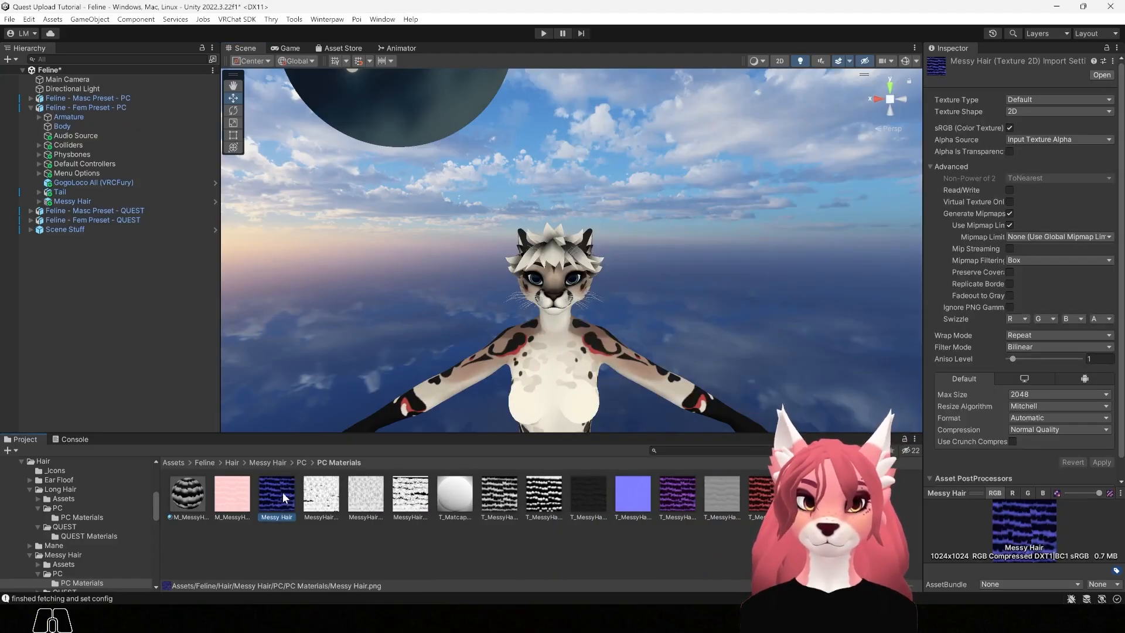
- Set the Messy Hair texture's max size to 1024, enable Mip Streaming, choose Kaiser mipmap filtering and apply the import settings
left_click(1037, 394)
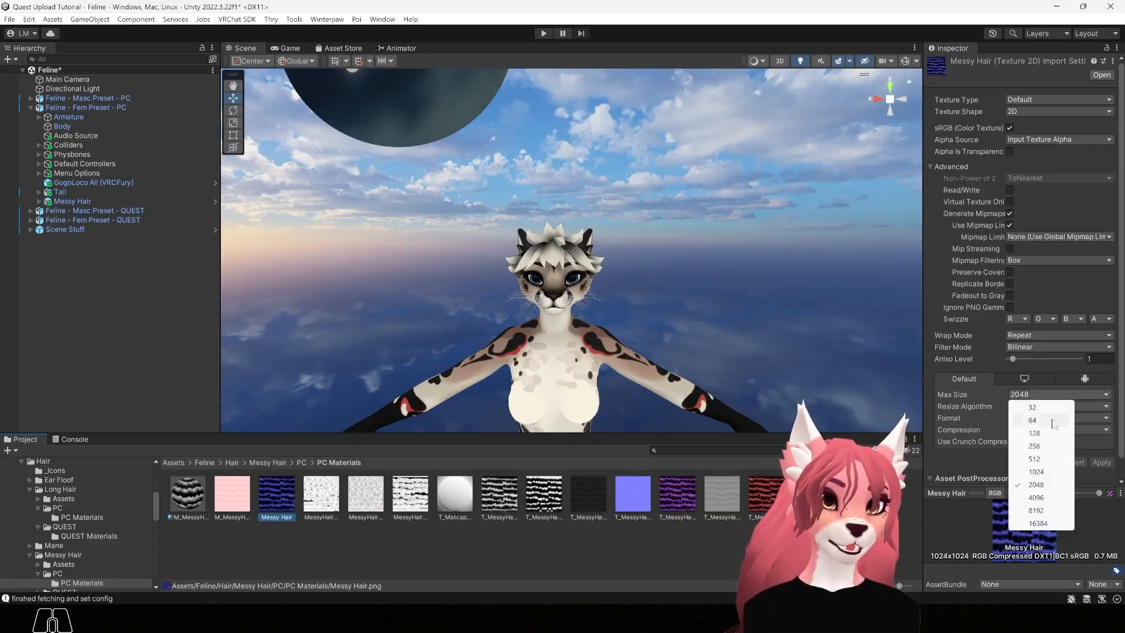
left_click(1042, 472)
left_click(1009, 249)
left_click(1050, 272)
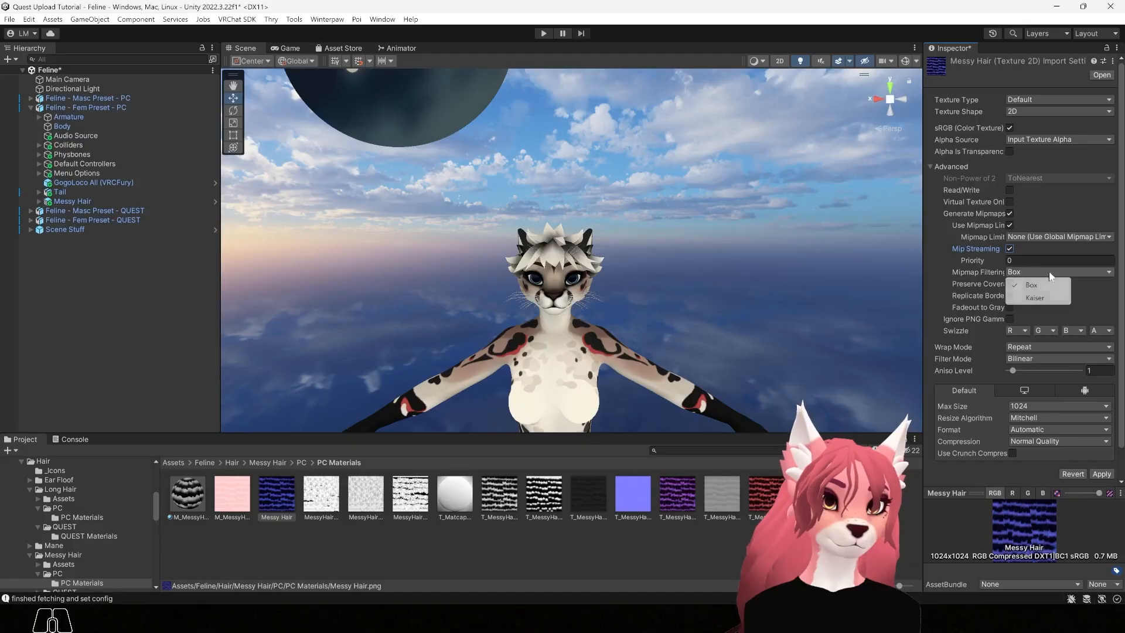
left_click(1034, 297)
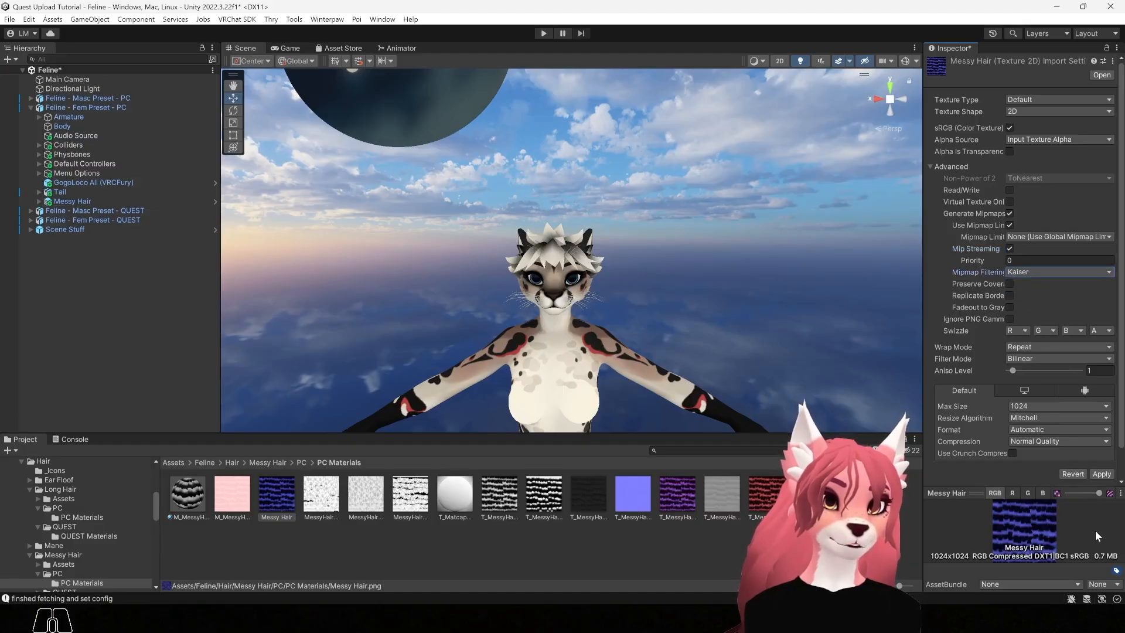
left_click(1102, 474)
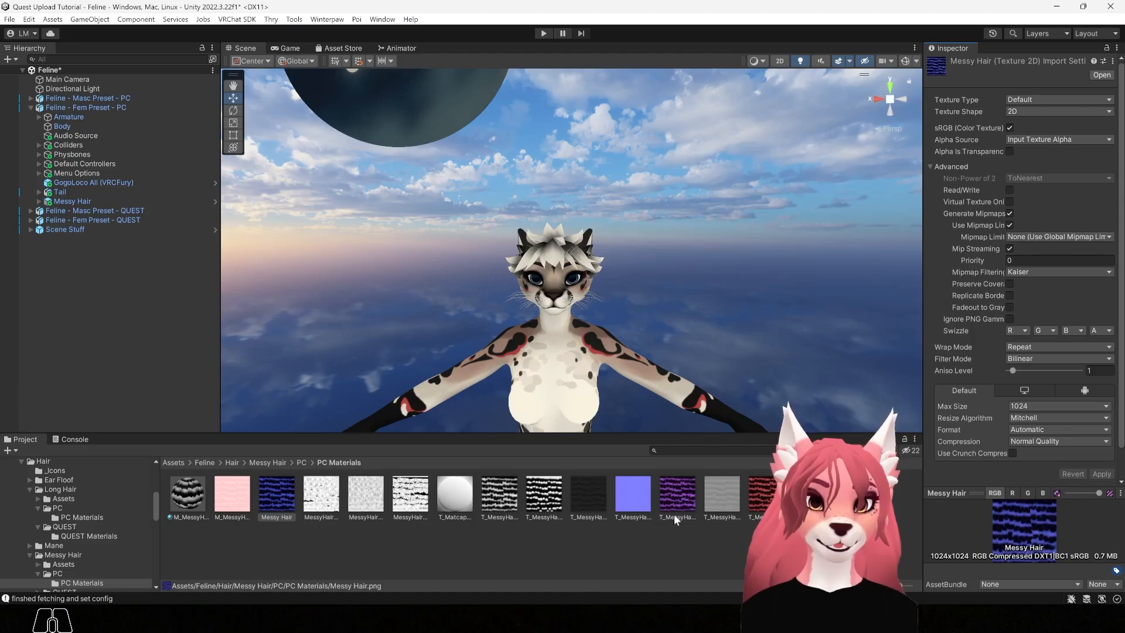
- Check the import settings of T_MessyHair_Purple_BC, and assign the Messy Hair texture as the M_MessyHair material's main texture
left_click(676, 498)
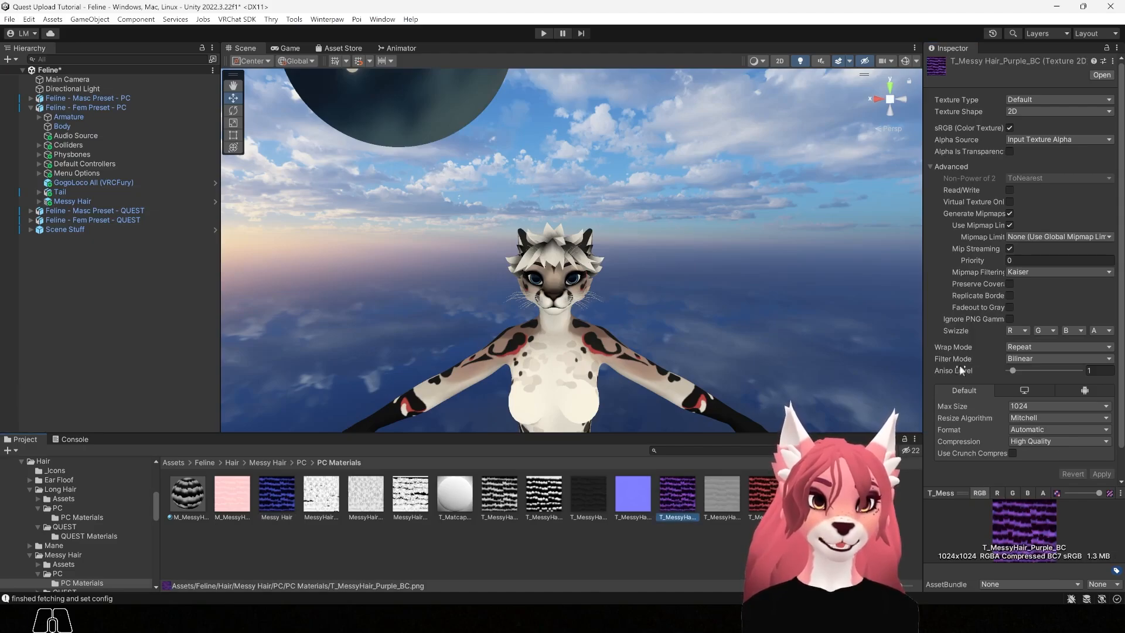
left_click(186, 495)
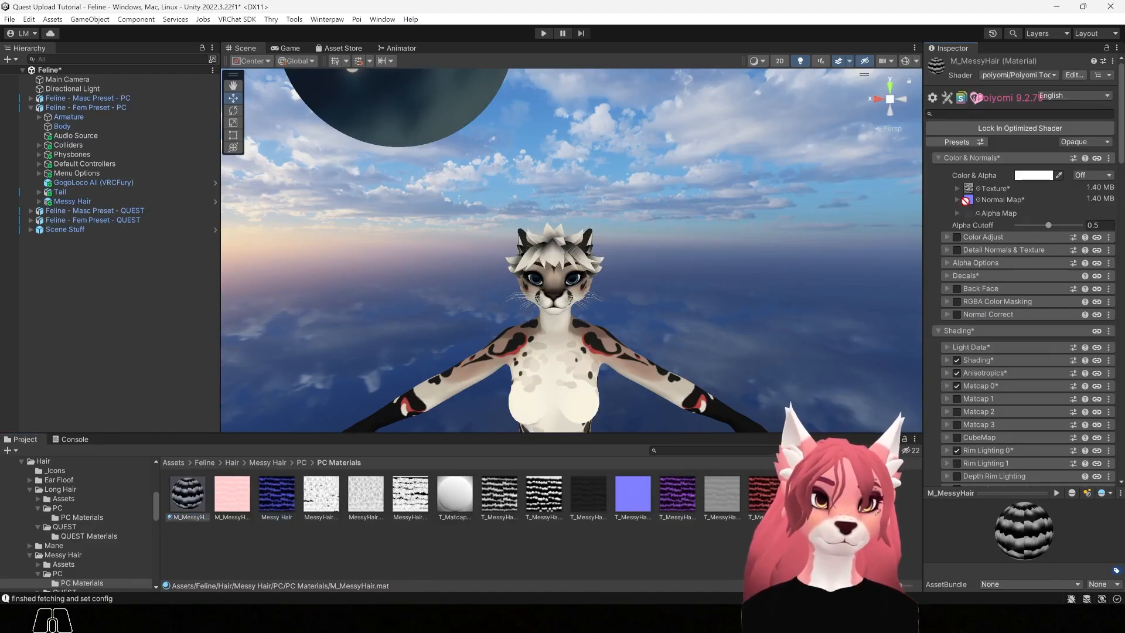
left_click_drag(966, 201, 967, 190)
left_click_drag(603, 369, 629, 349, "alt")
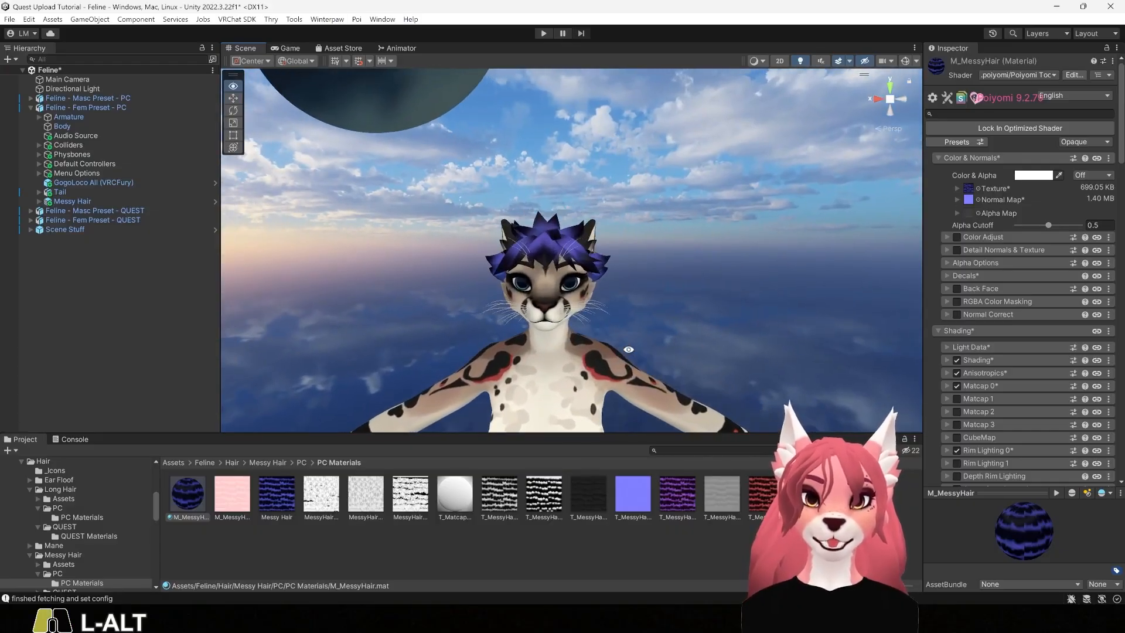